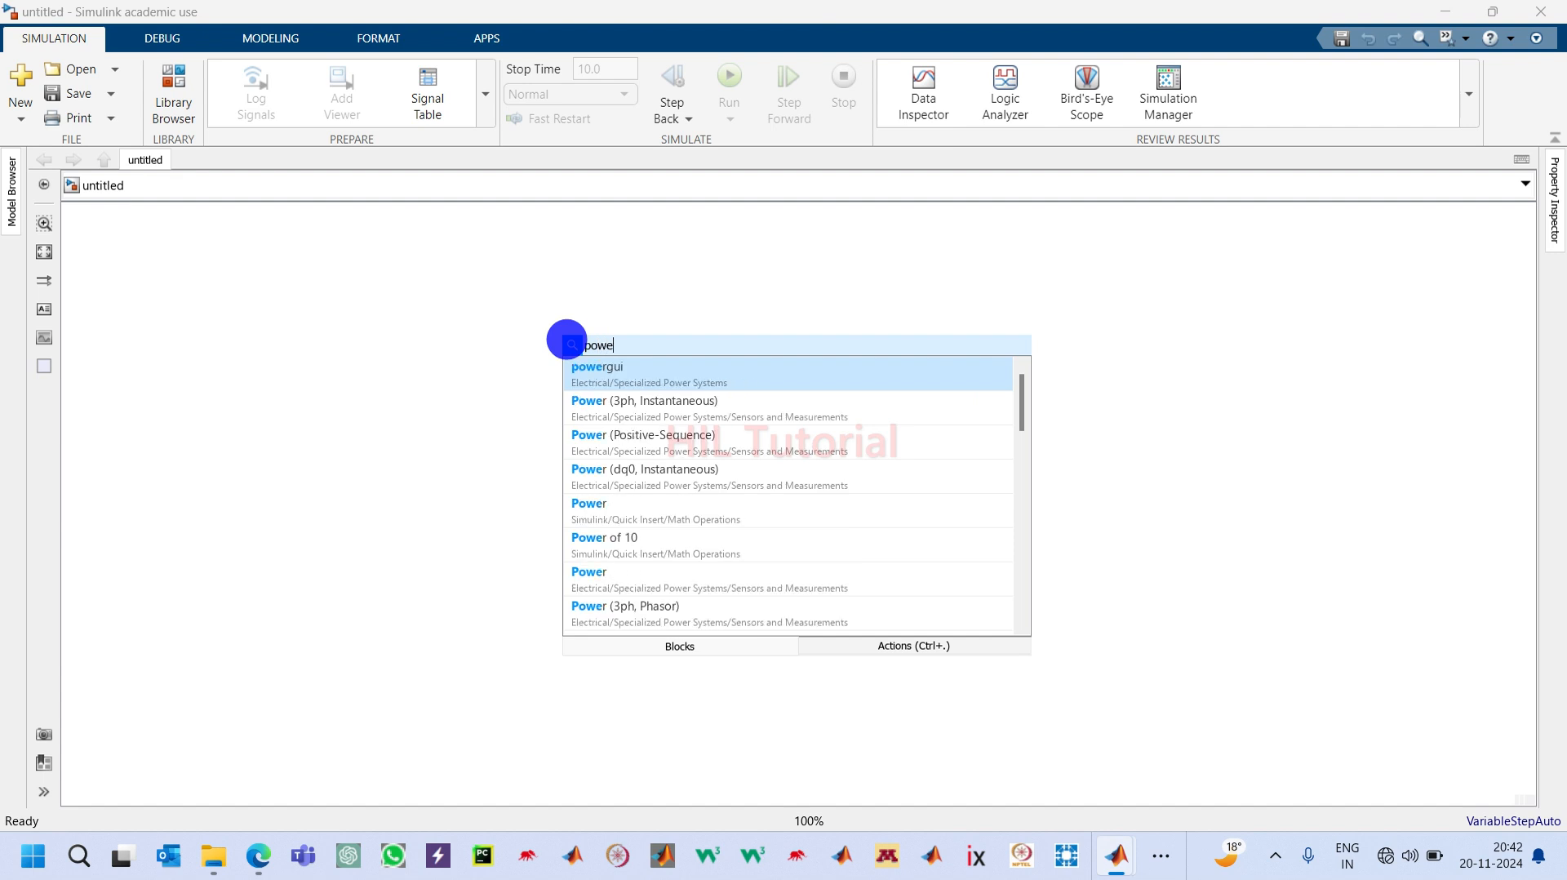
Step: Add a powergui block to the model and place it near the upper middle of the canvas
{"action": "type", "text": "gui"}
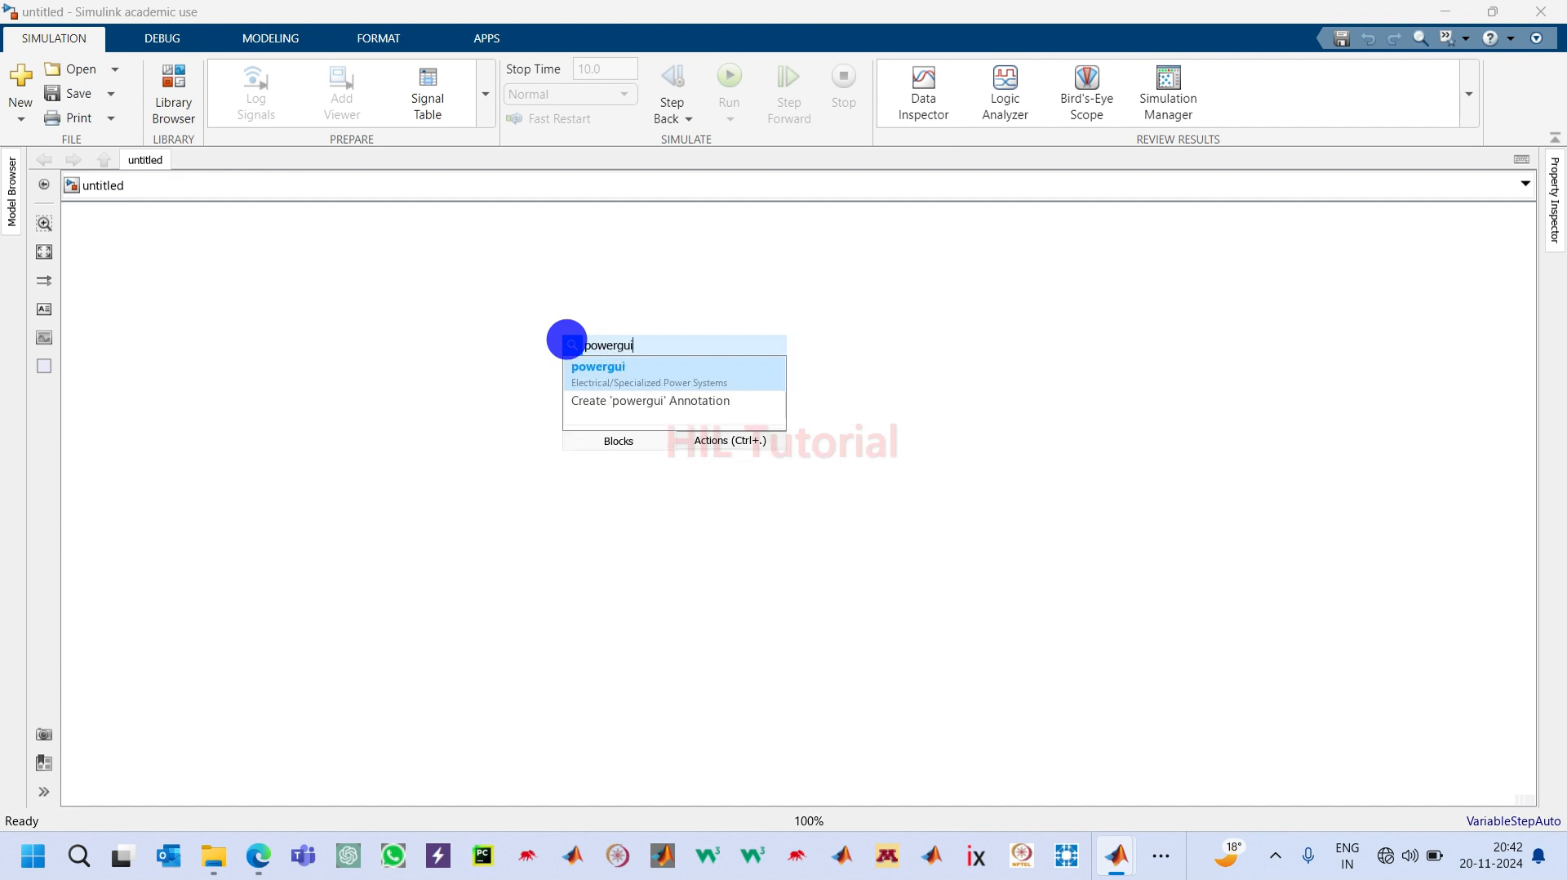
{"action": "left_click", "coordinate": [583, 360]}
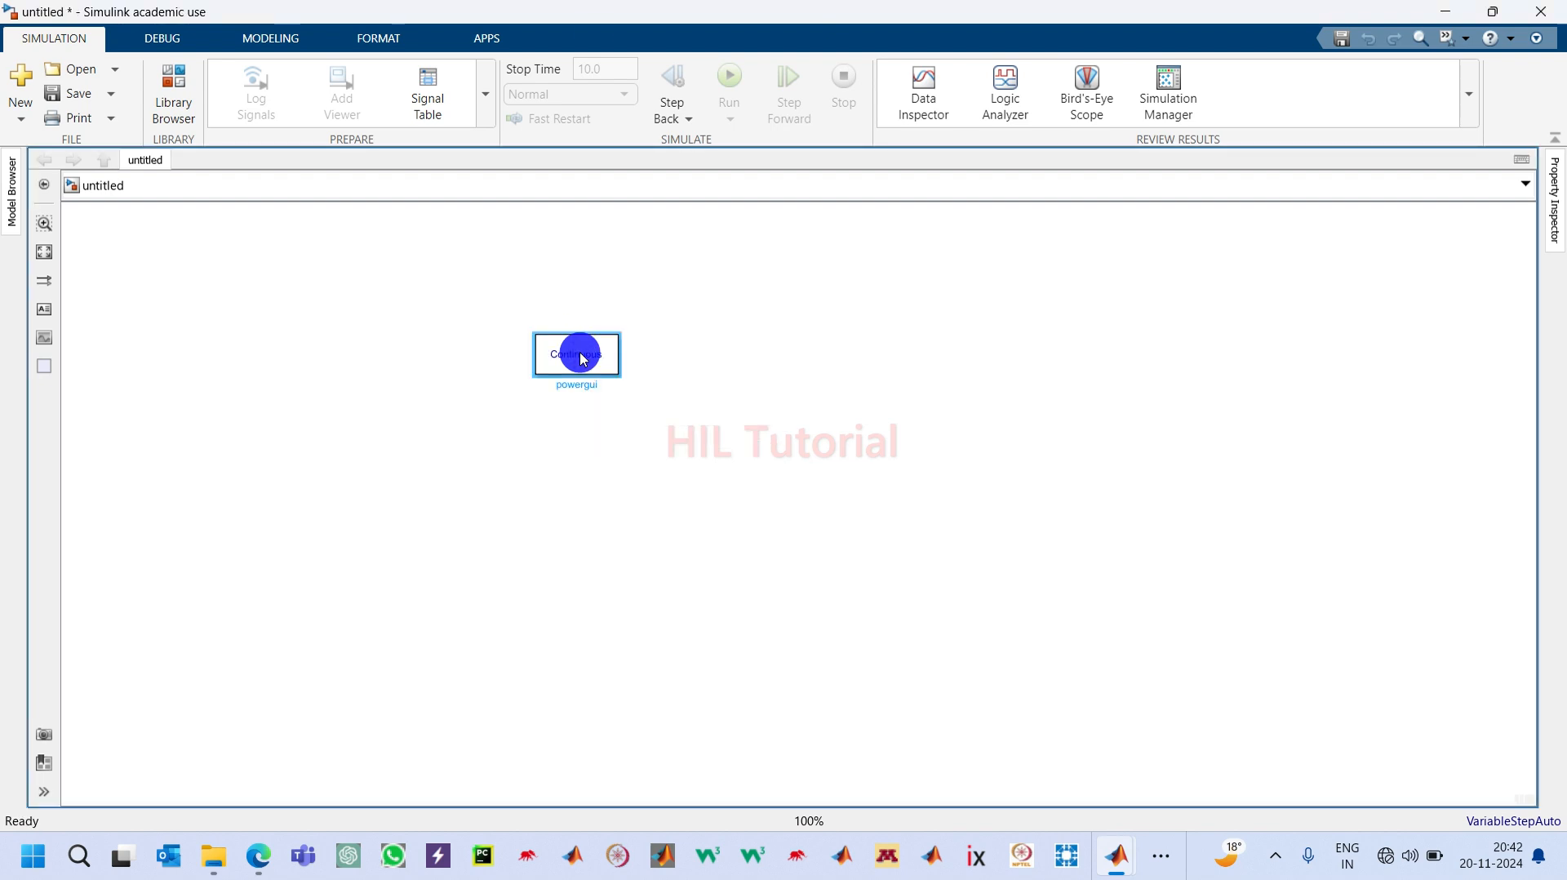
{"action": "left_click_drag", "start_coordinate": [582, 360], "coordinate": [650, 247]}
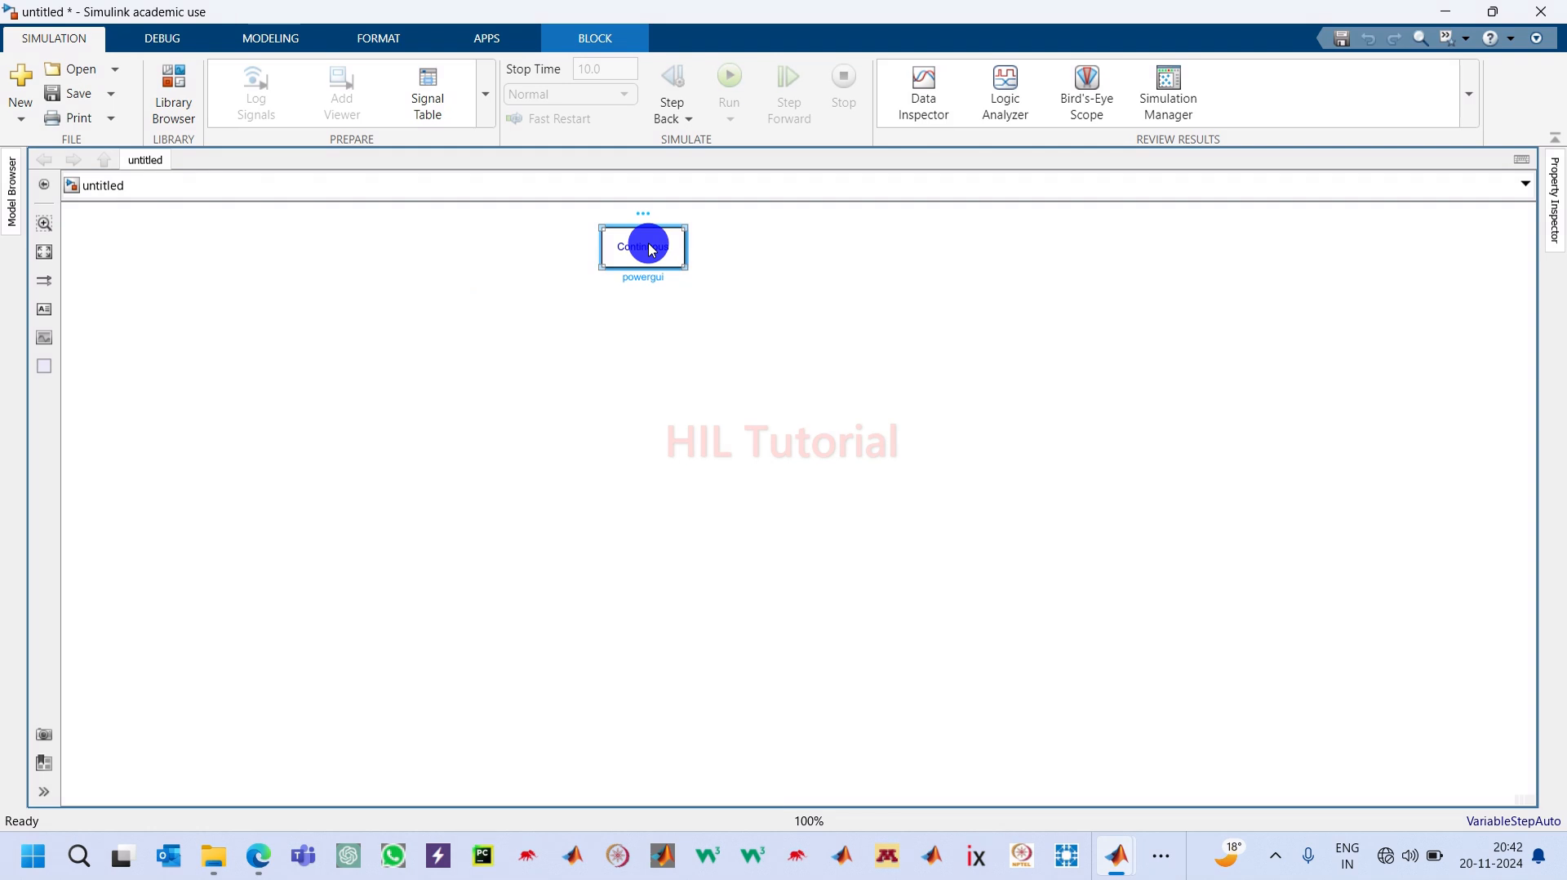
Step: Configure the powergui block for Discrete simulation with a sample time of 10e-6 s
{"action": "double_click", "coordinate": [647, 242]}
{"action": "left_click", "coordinate": [897, 130]}
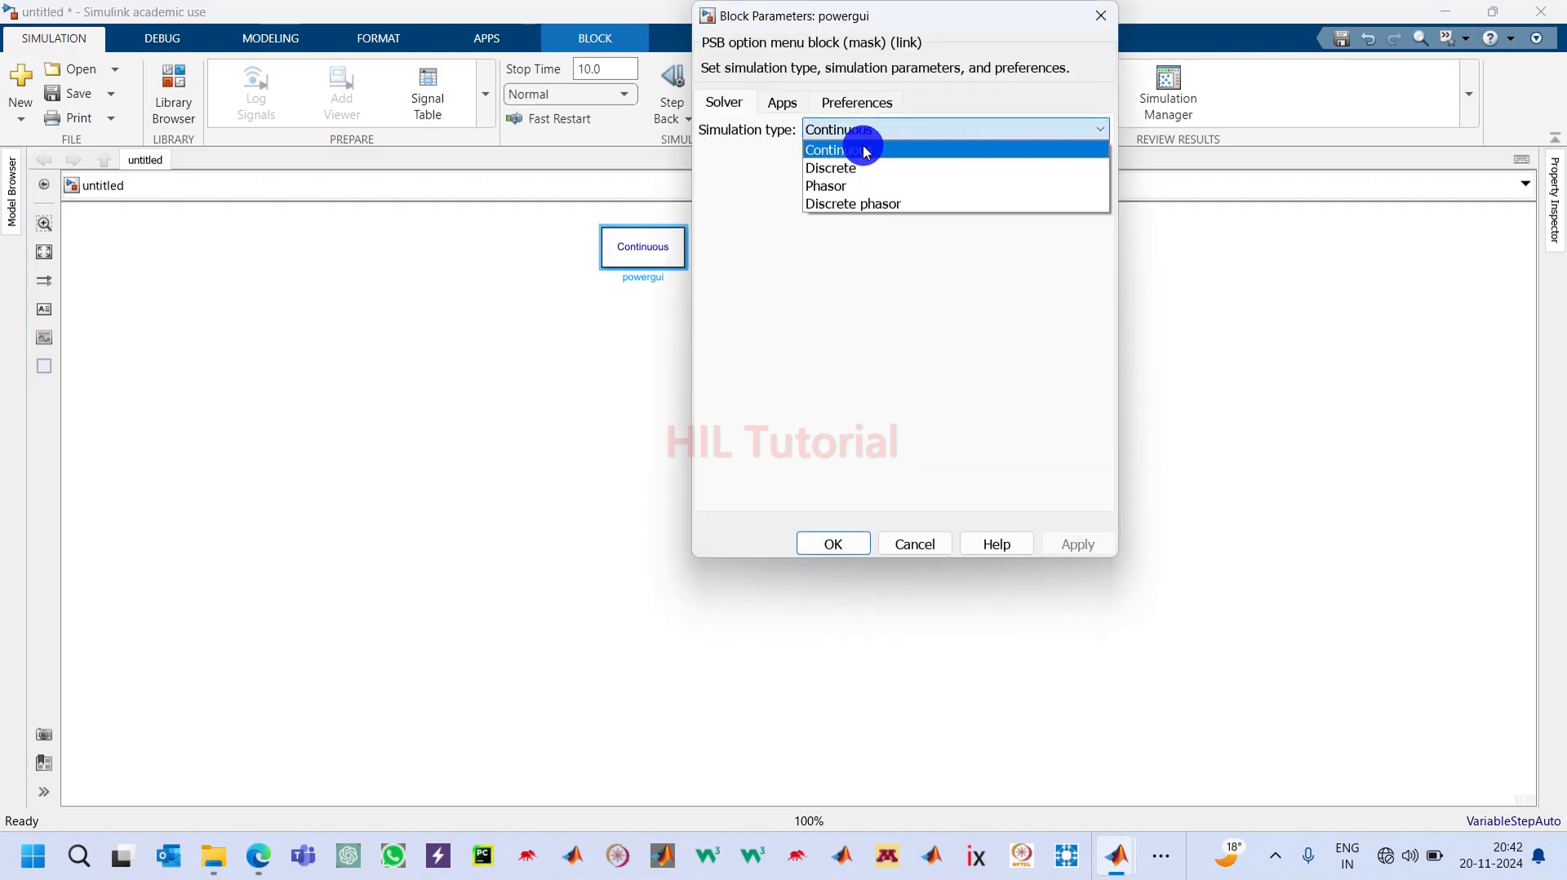
{"action": "left_click", "coordinate": [841, 149]}
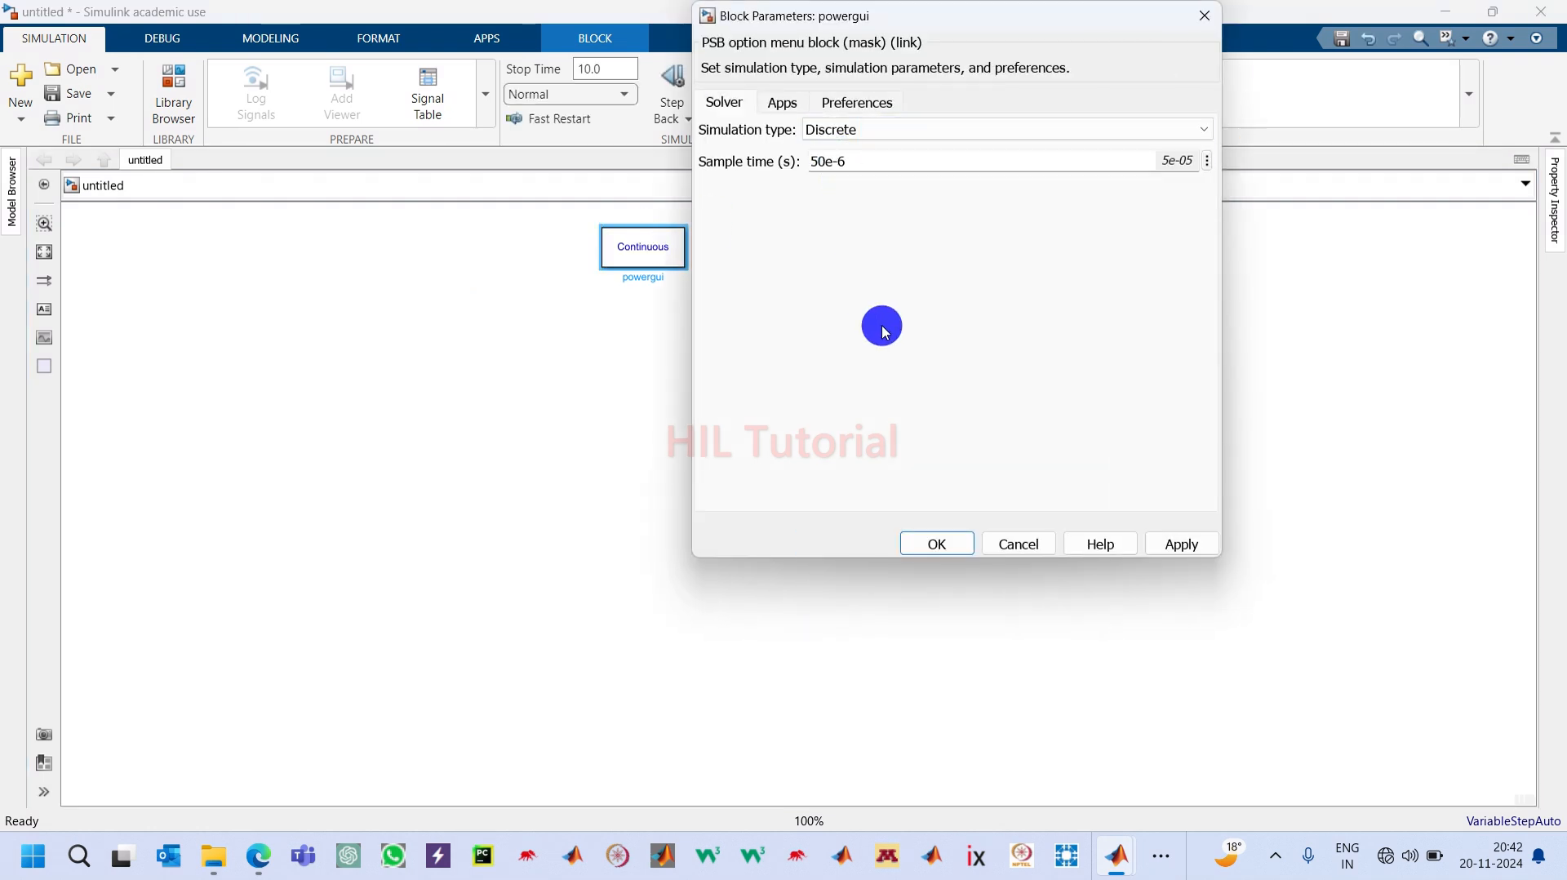
{"action": "double_click", "coordinate": [858, 156]}
{"action": "type", "text": "10"}
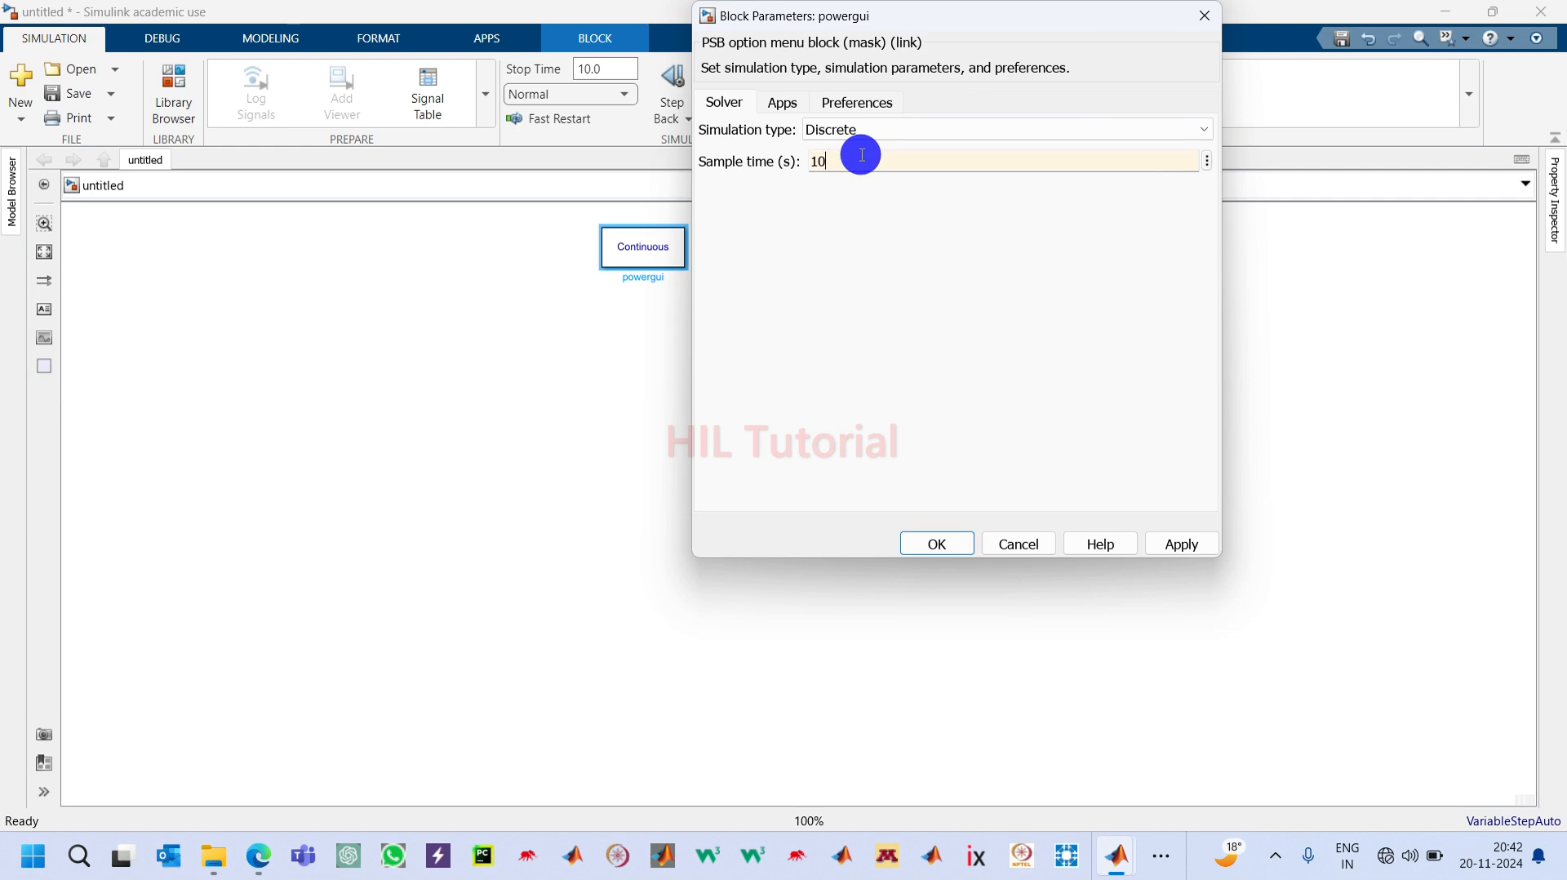
{"action": "type", "text": "e-6"}
{"action": "left_click", "coordinate": [1182, 546]}
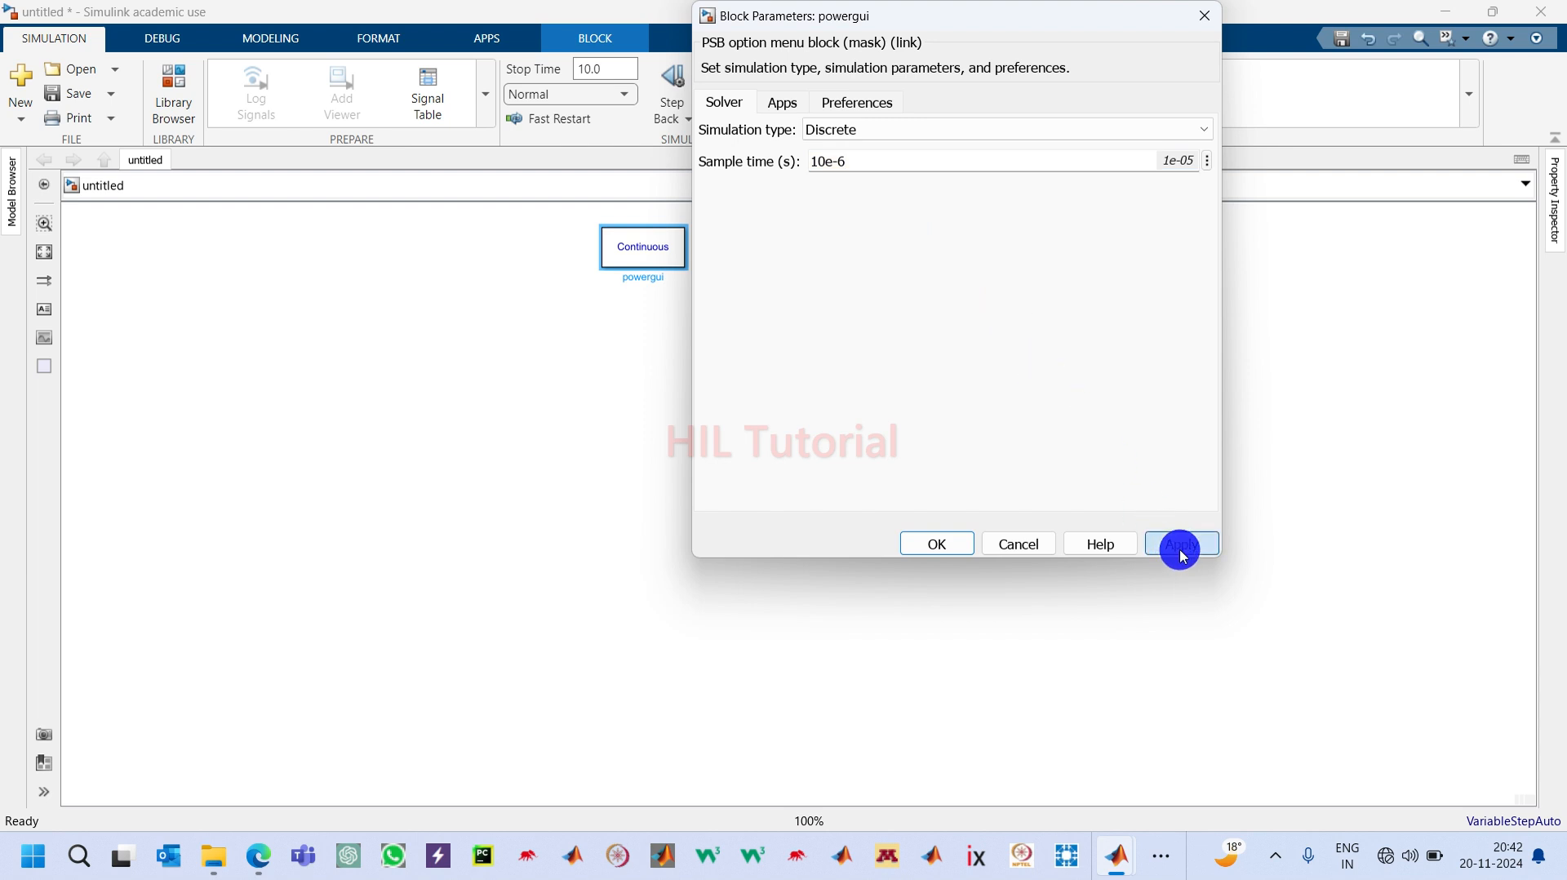
{"action": "left_click", "coordinate": [943, 545]}
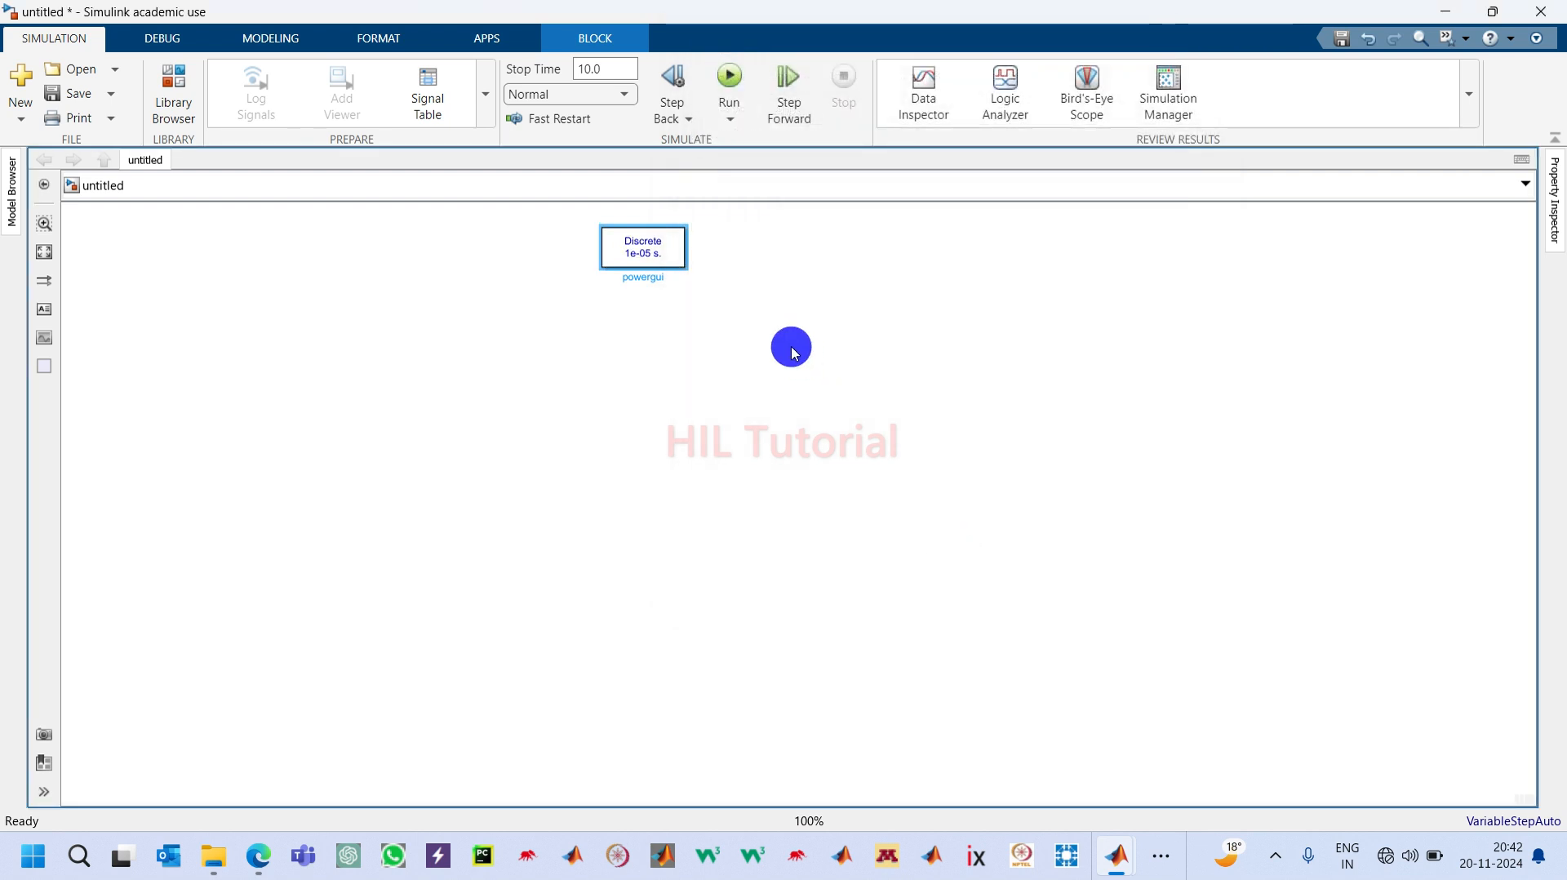
Step: Set the model's solver type to Fixed-step and its solver to ode4 (Runge-Kutta) in the configuration parameters
{"action": "left_click", "coordinate": [271, 38]}
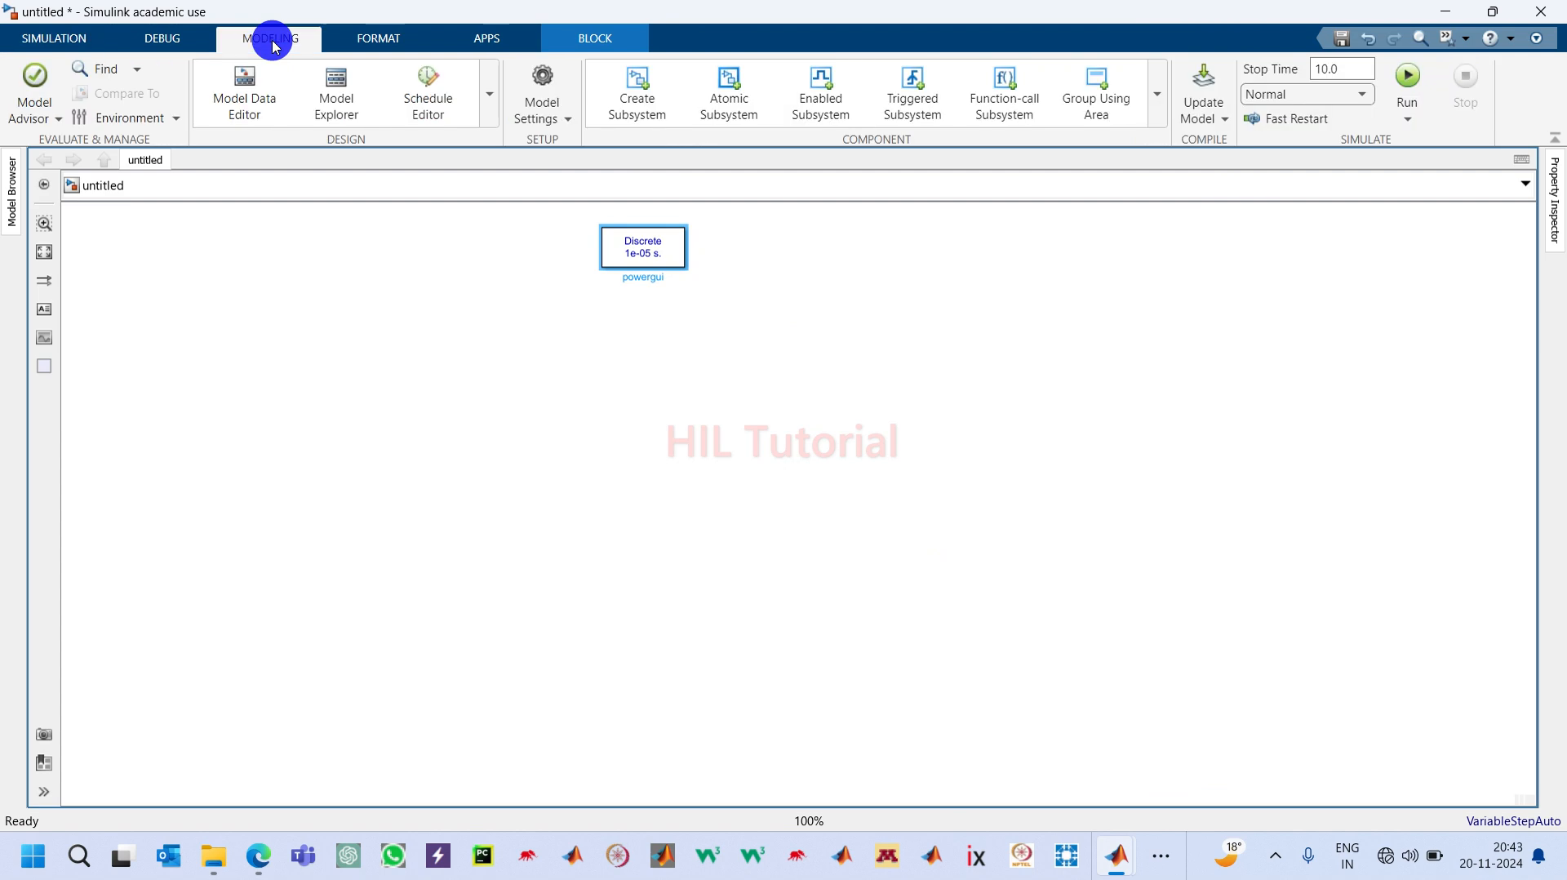
{"action": "left_click", "coordinate": [543, 79]}
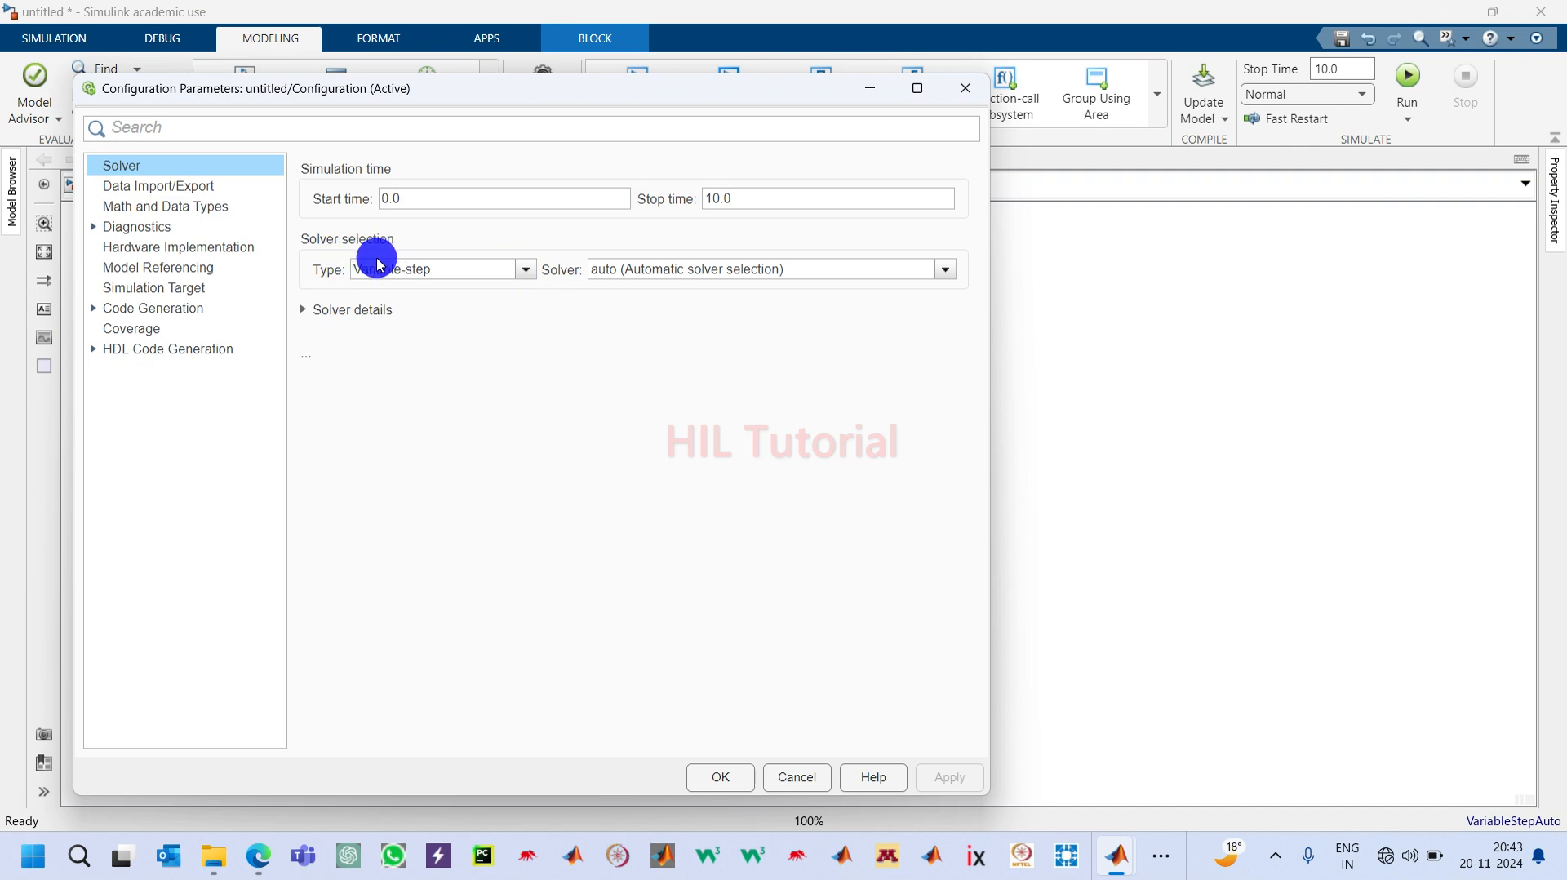
{"action": "left_click", "coordinate": [521, 274]}
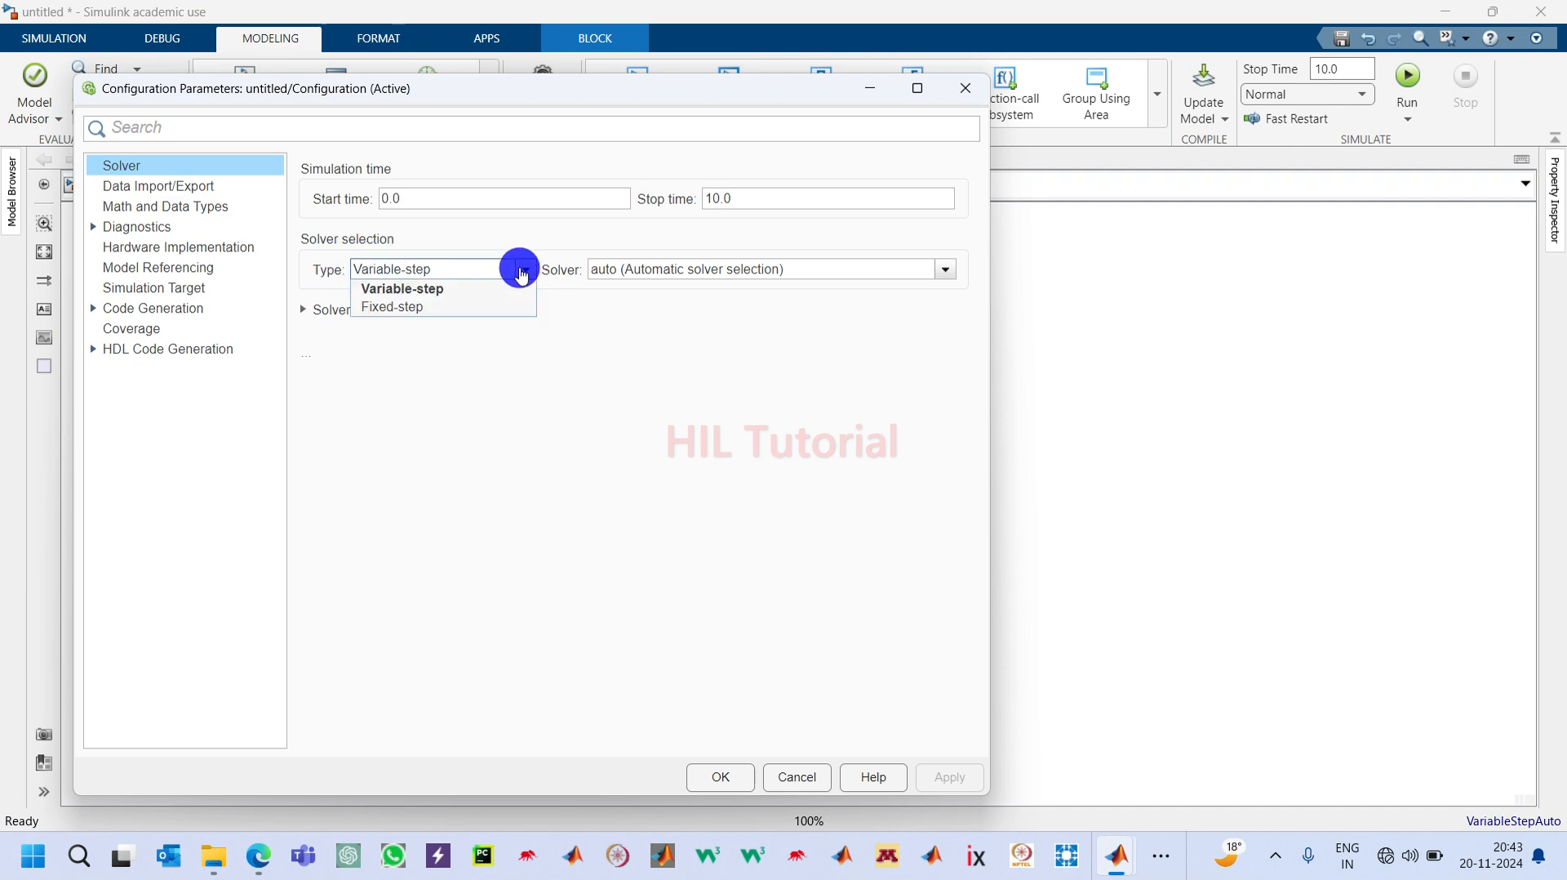
{"action": "left_click", "coordinate": [406, 307]}
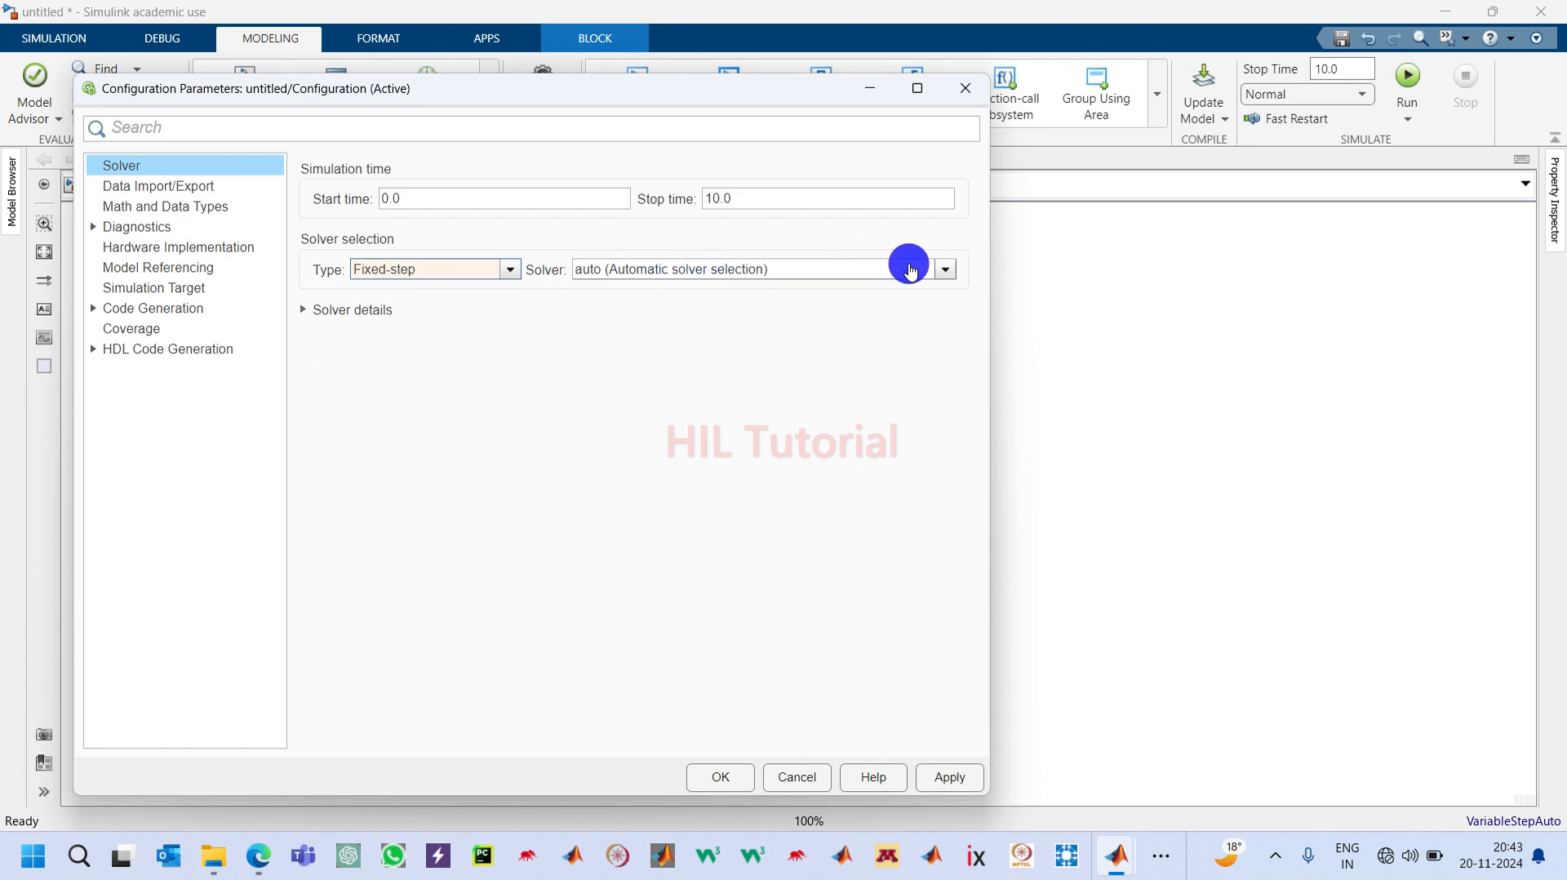
{"action": "left_click", "coordinate": [946, 272]}
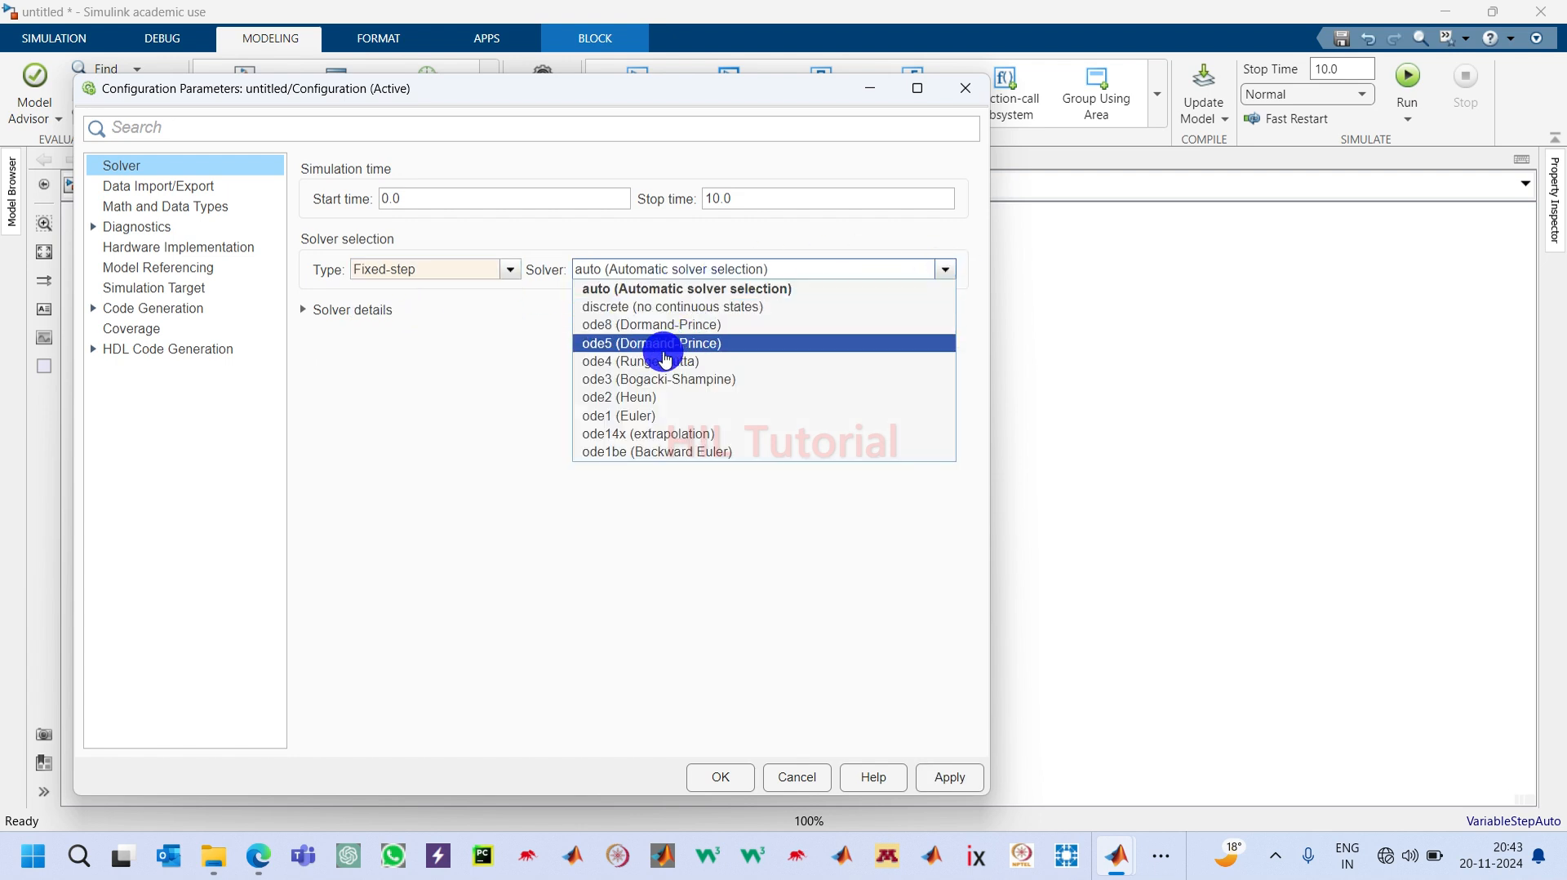
{"action": "left_click", "coordinate": [646, 361]}
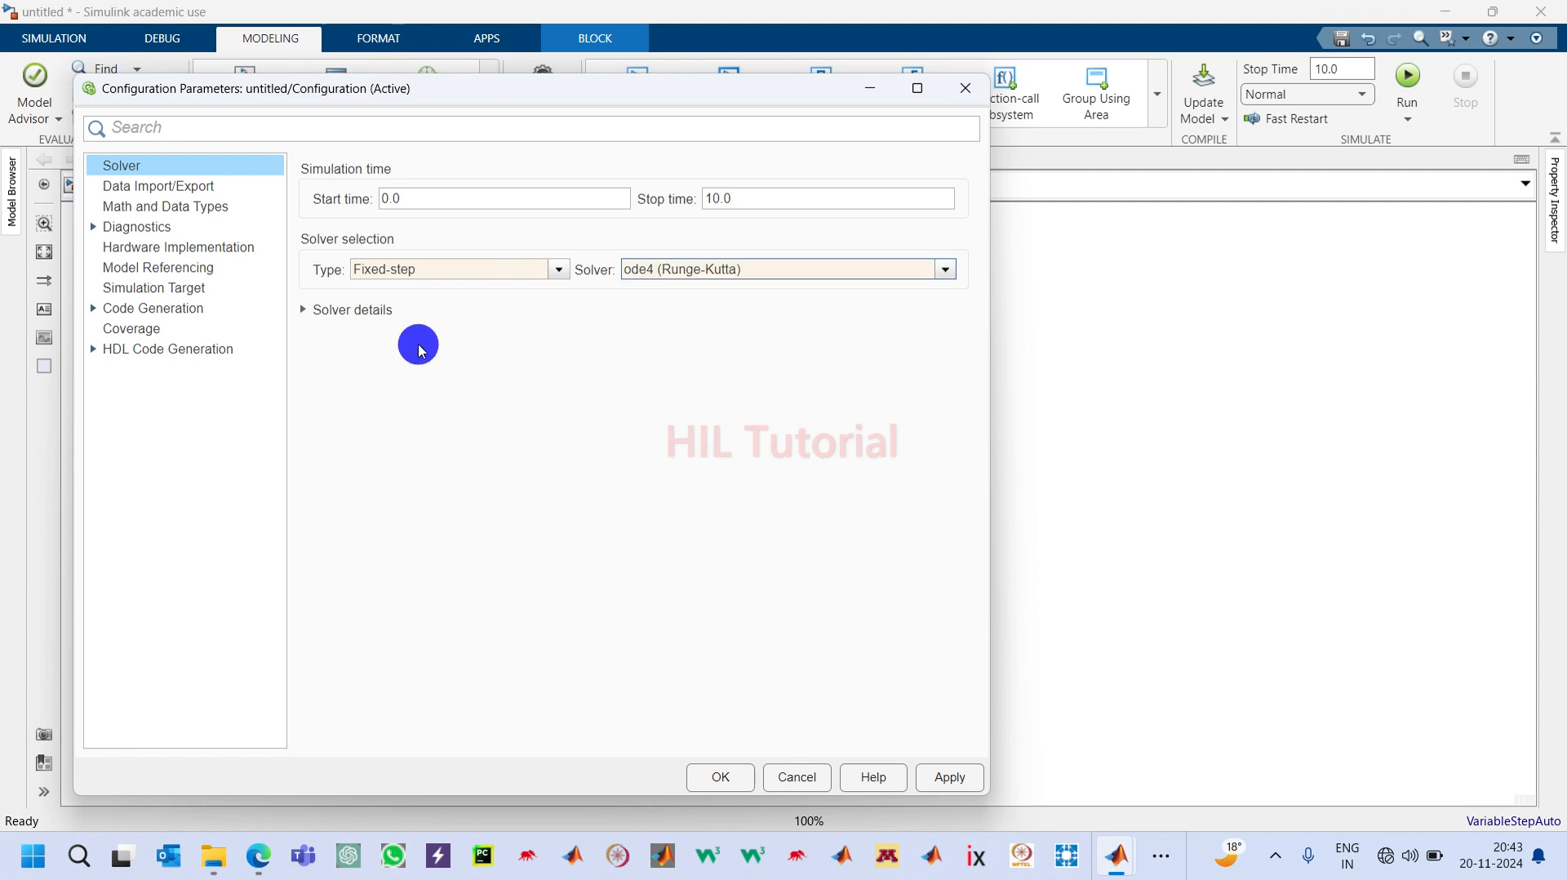
Step: Set the solver's fixed-step size to 1e-6 and apply the configuration
{"action": "left_click", "coordinate": [306, 317]}
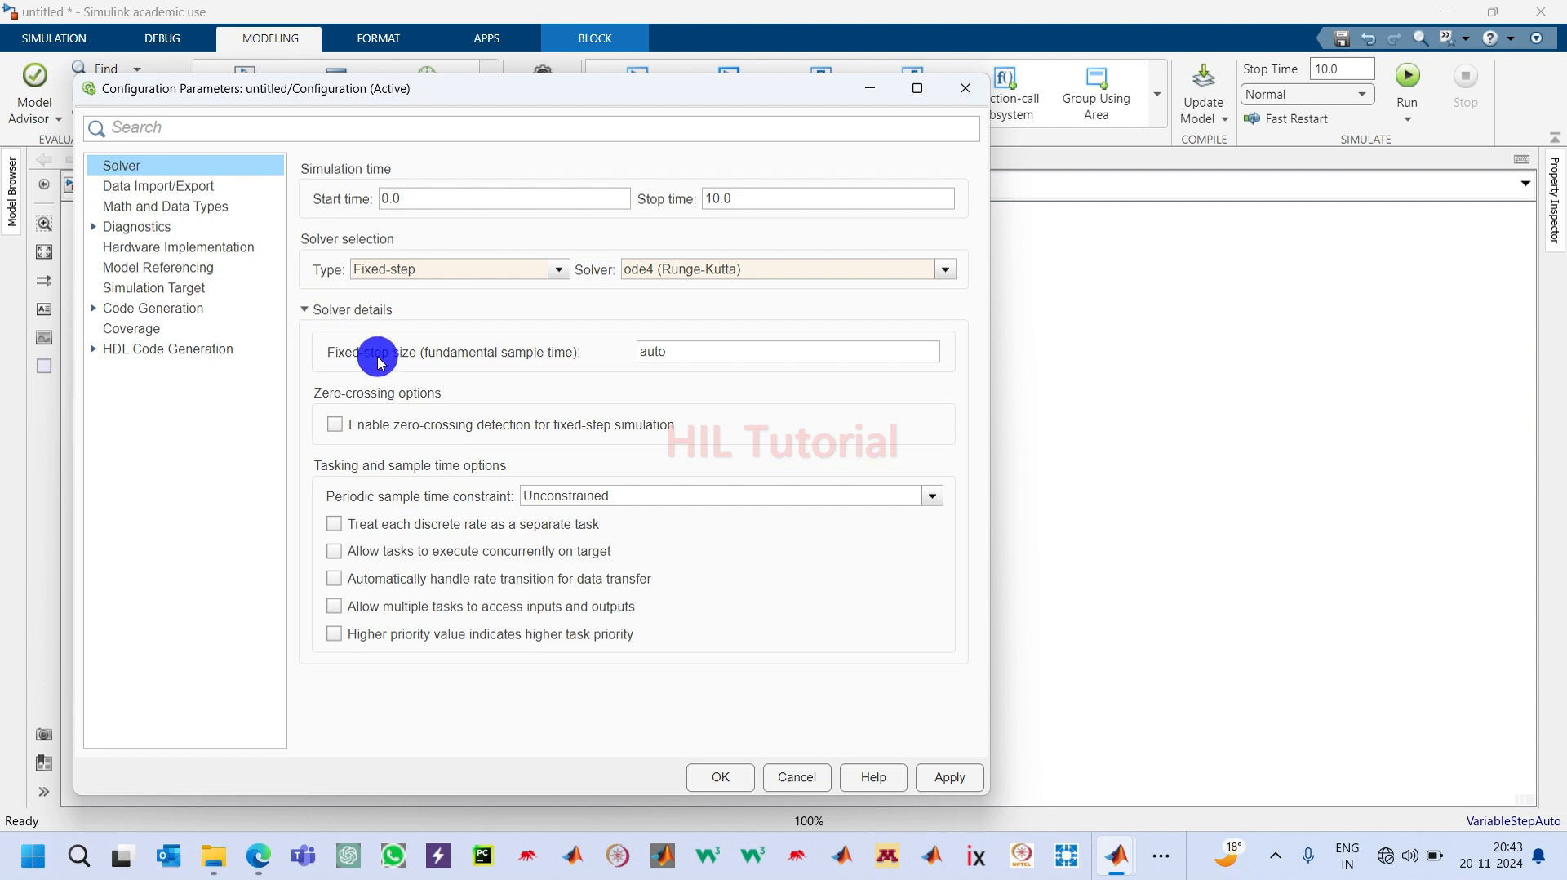
{"action": "double_click", "coordinate": [657, 352]}
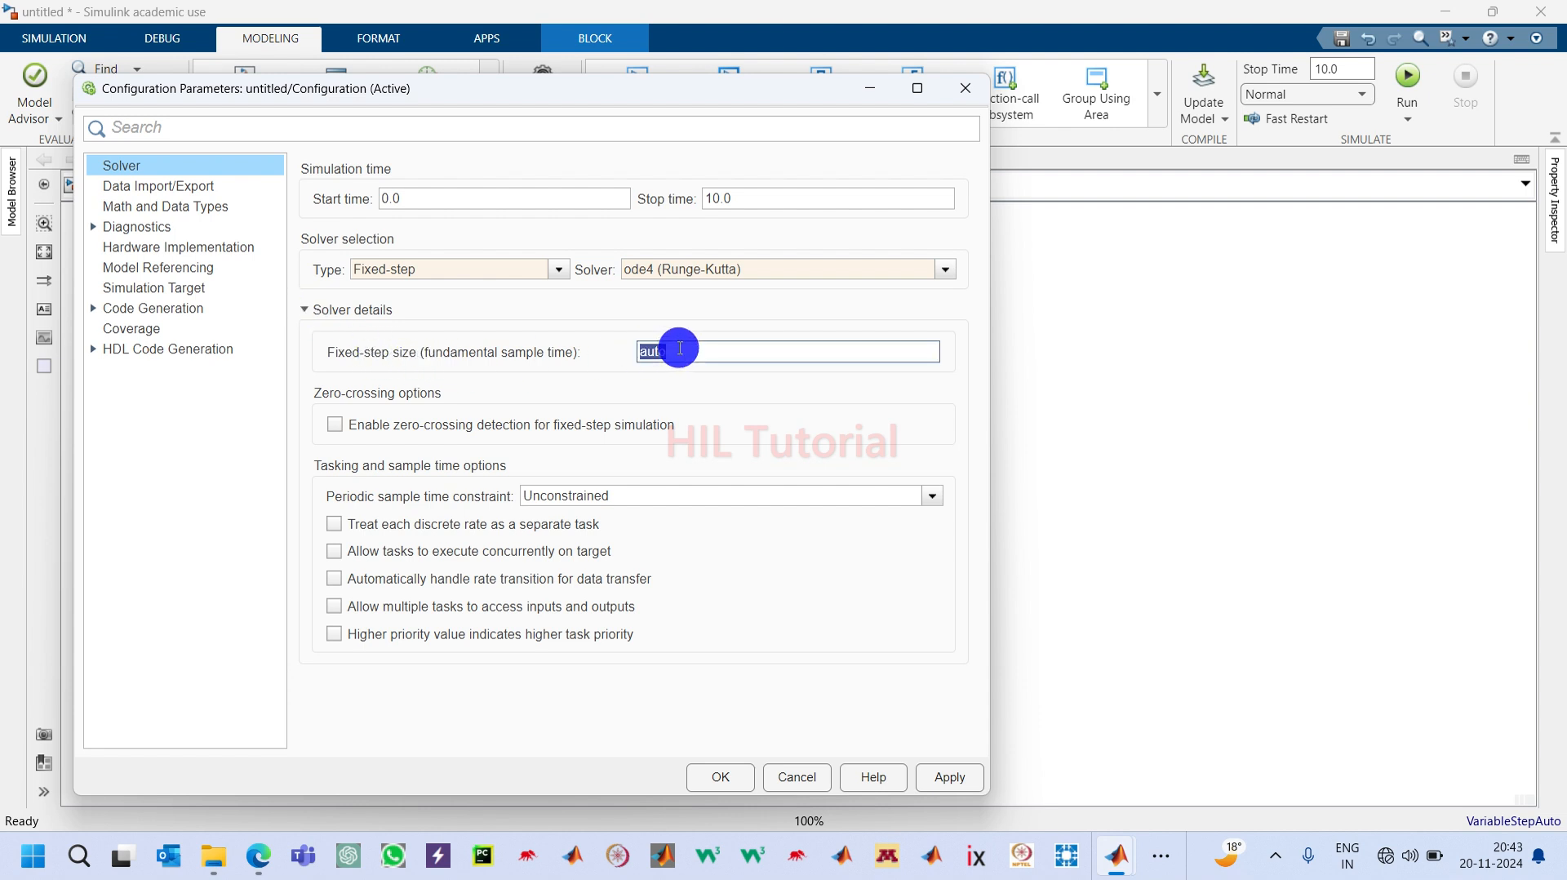
{"action": "key", "text": "BackSpace"}
{"action": "type", "text": "1e"}
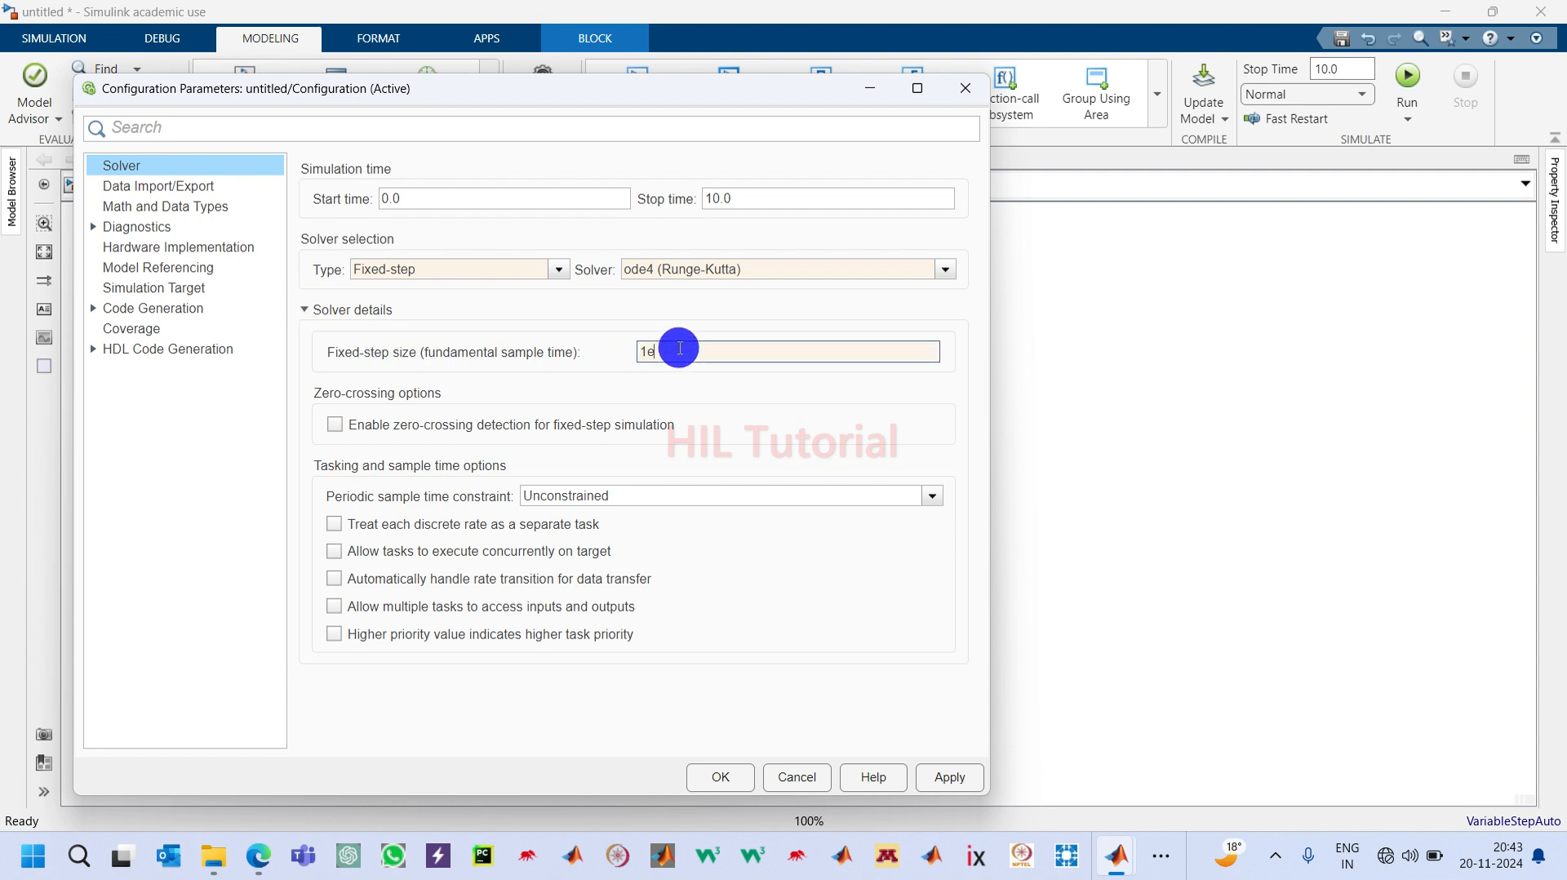
{"action": "type", "text": "-6"}
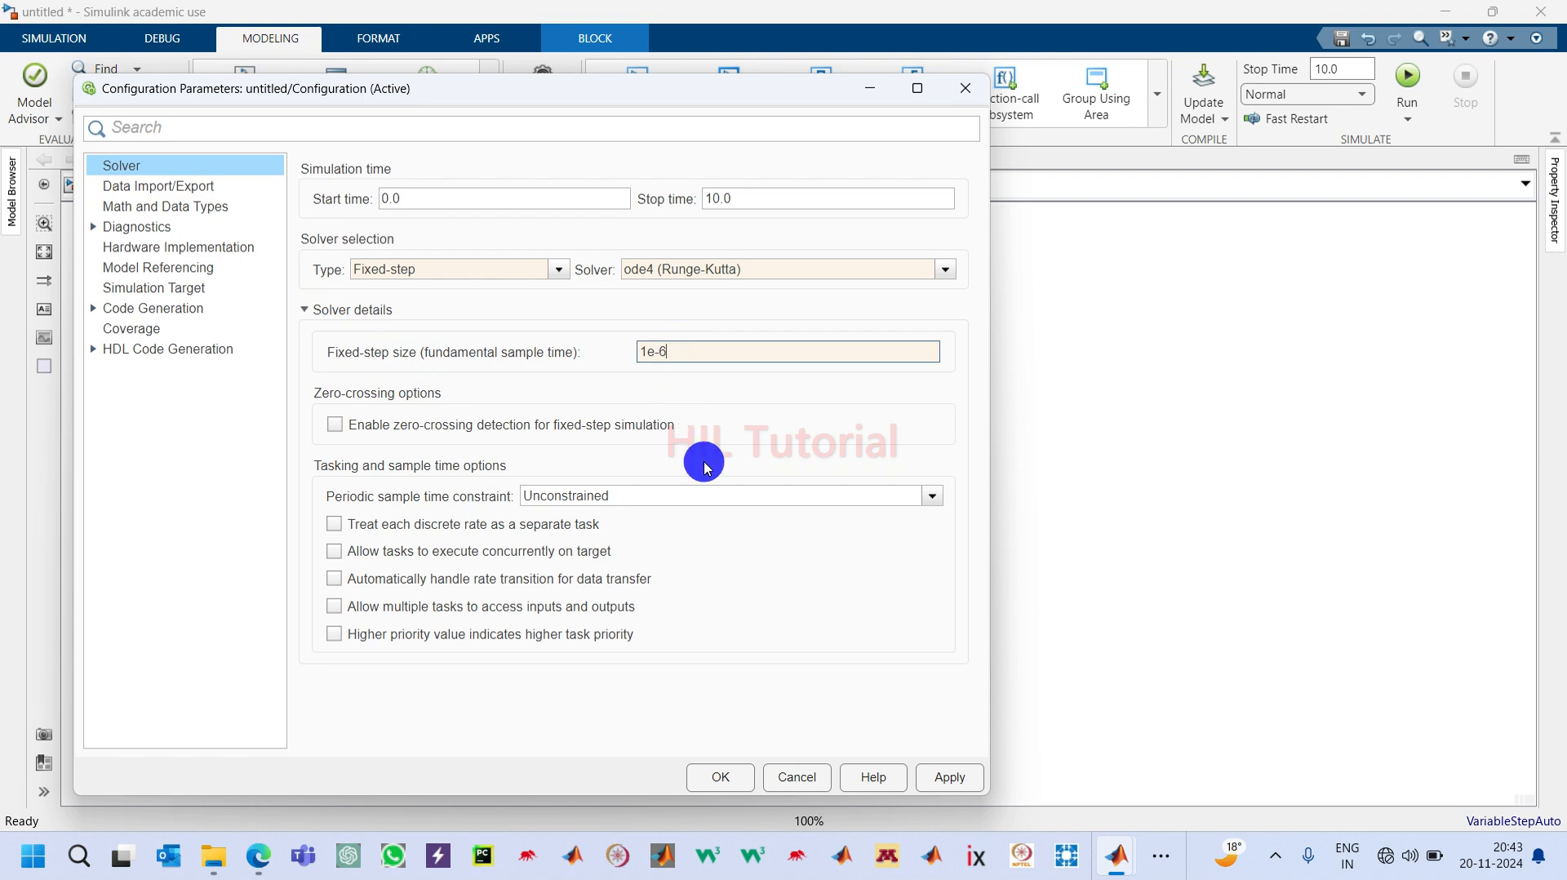
{"action": "left_click", "coordinate": [947, 780]}
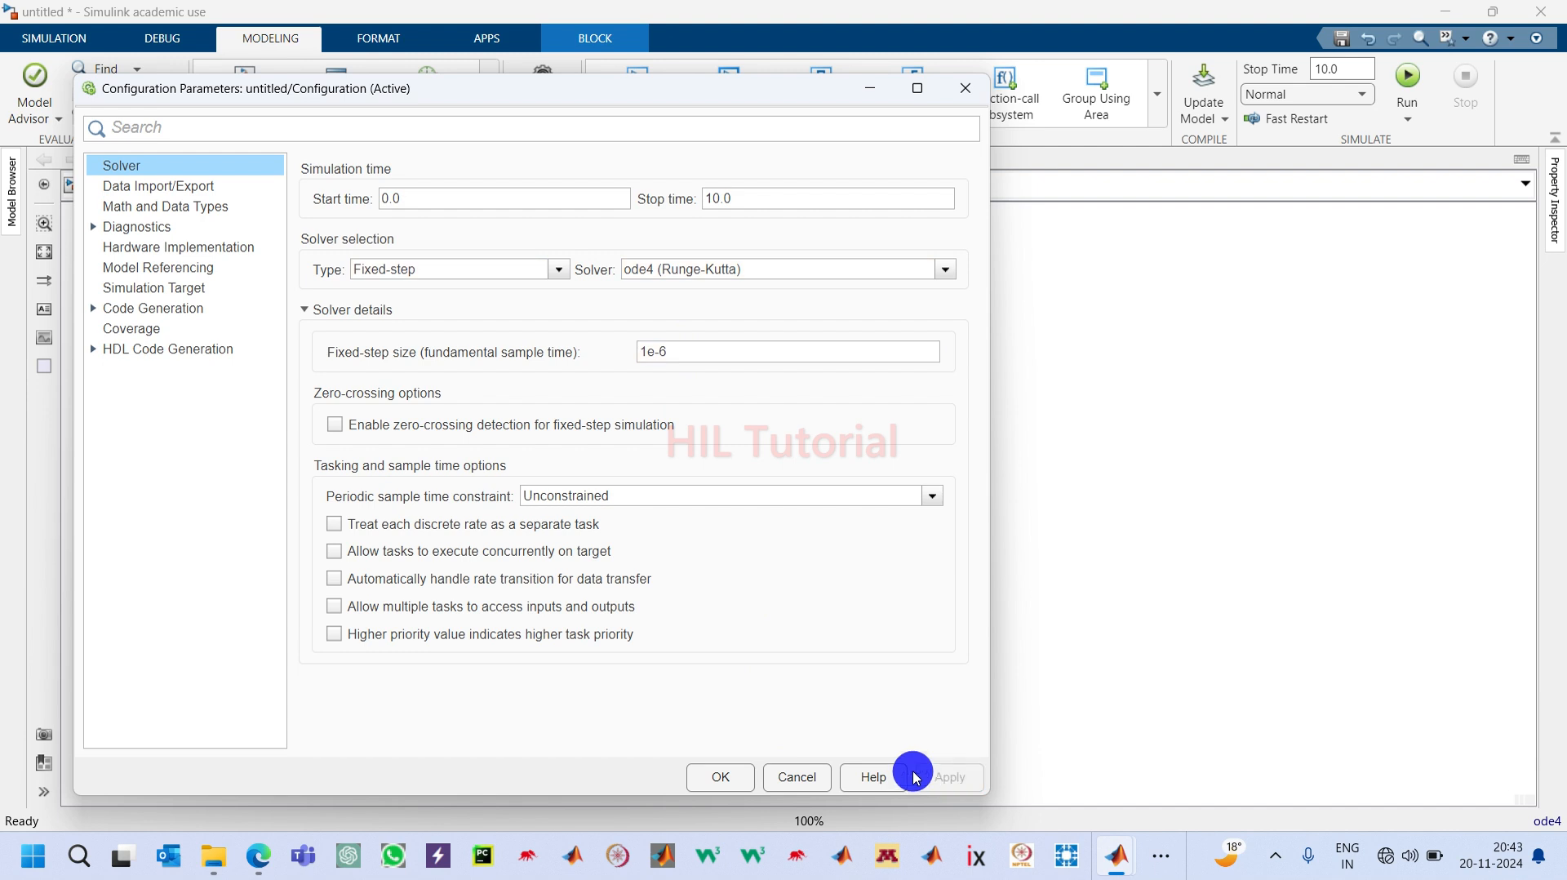
{"action": "left_click", "coordinate": [721, 777]}
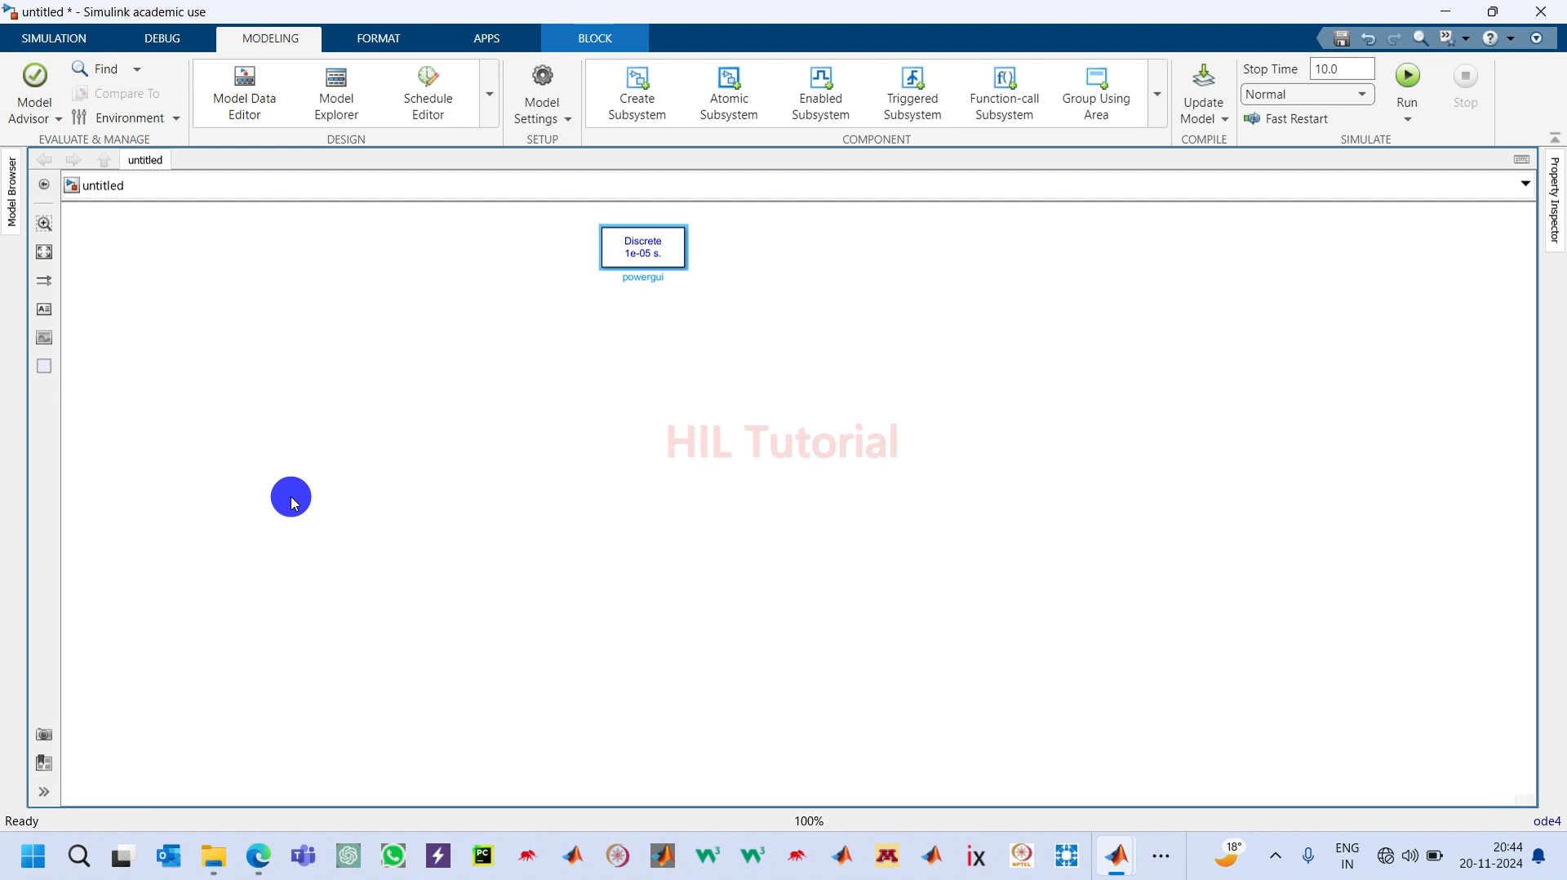
Step: Add a DC Voltage Source block from Specialized Power Systems below and to the side of the powergui block
{"action": "double_click", "coordinate": [269, 504]}
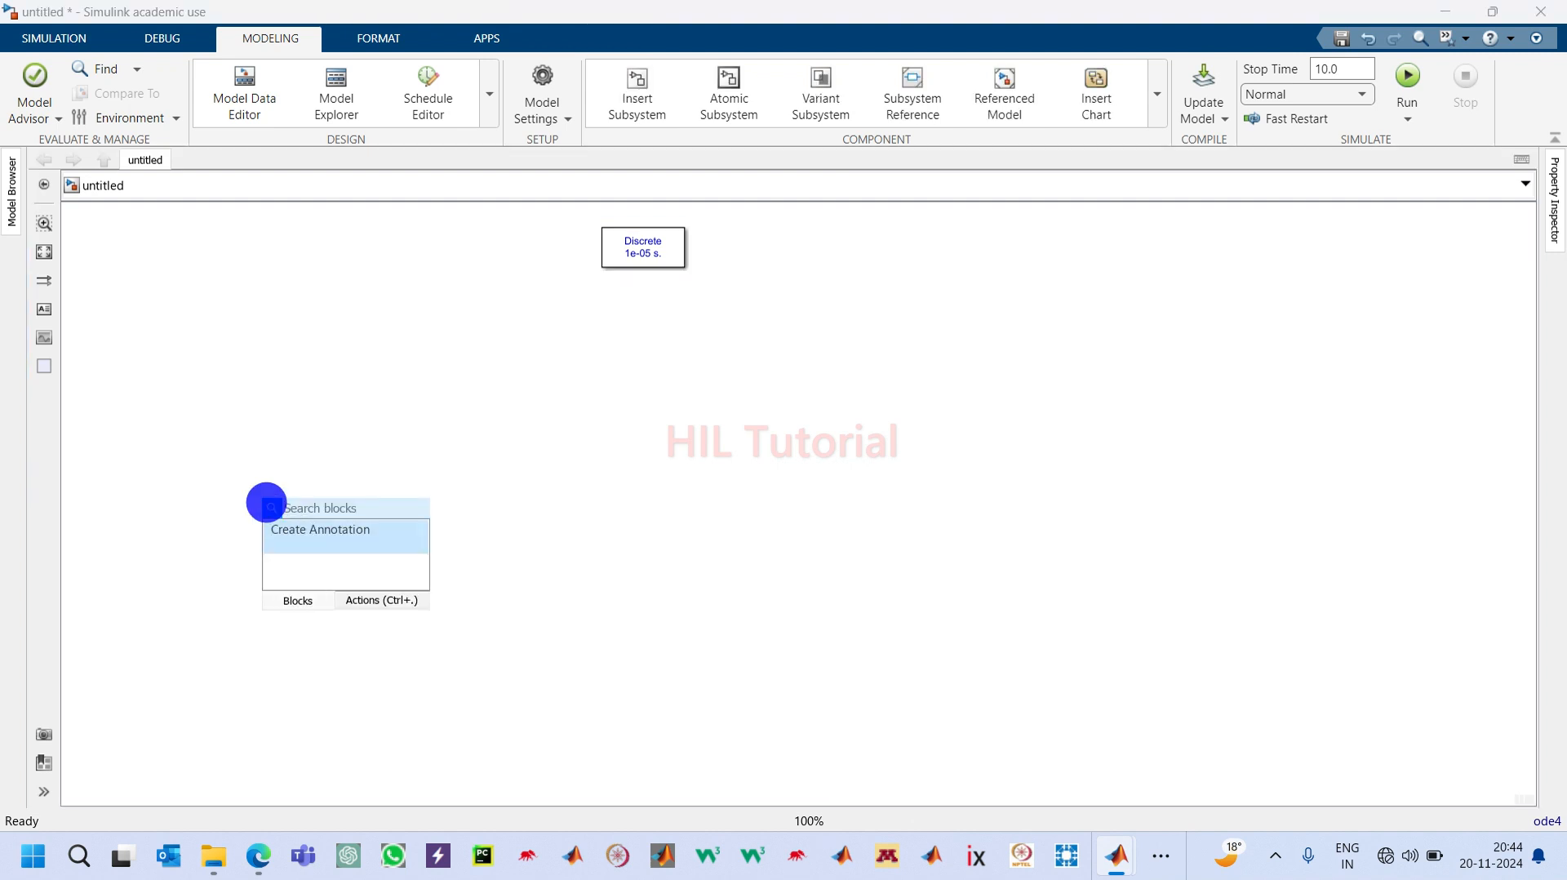
{"action": "type", "text": "dc"}
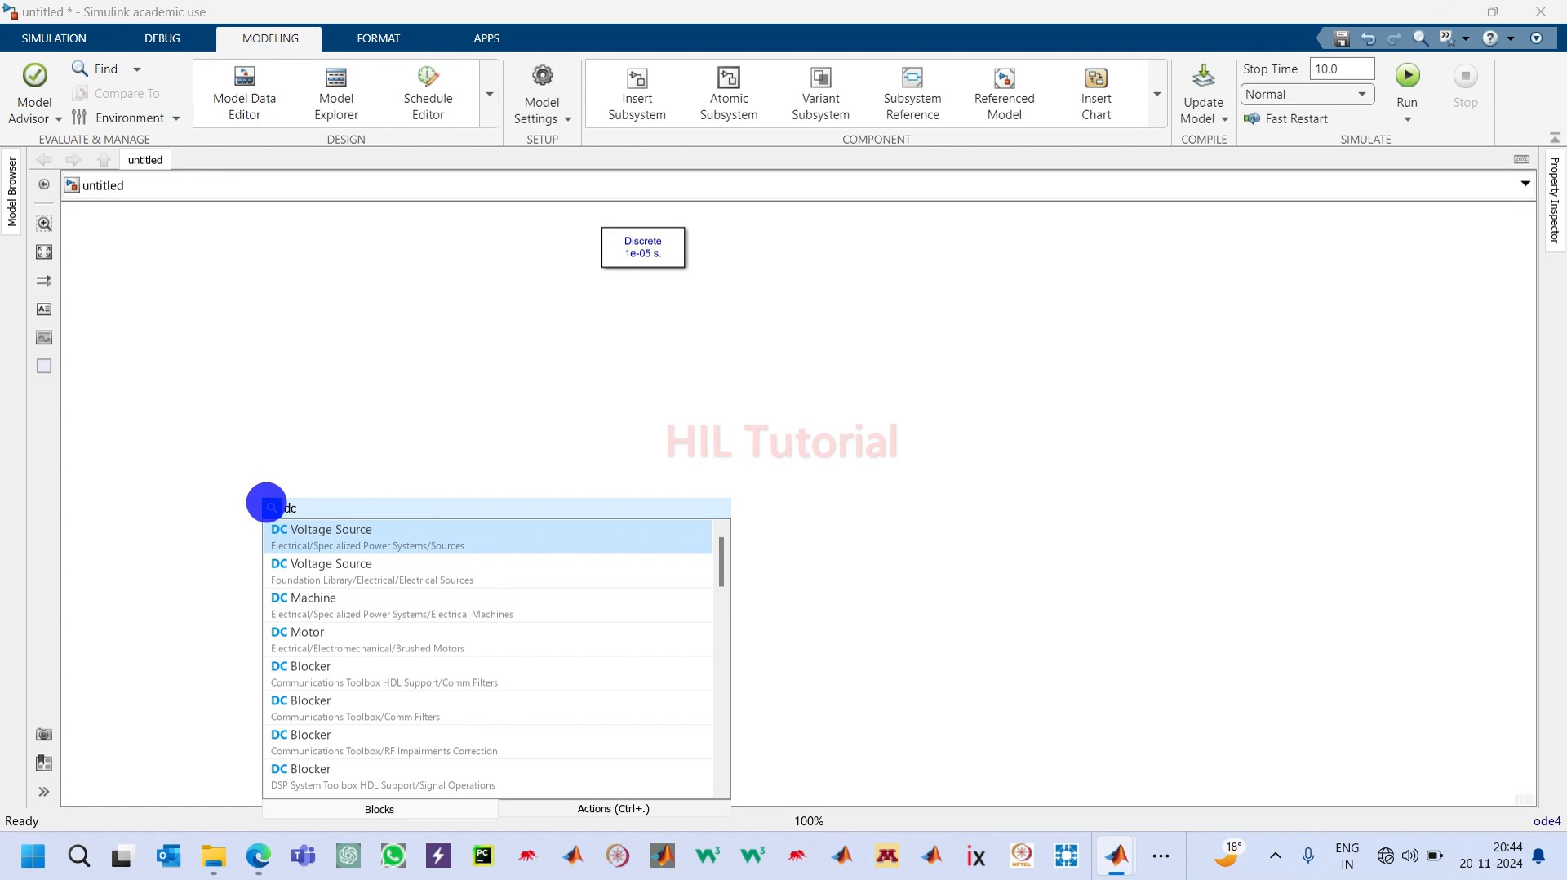
{"action": "key", "text": "Return"}
{"action": "left_click_drag", "start_coordinate": [284, 522], "coordinate": [304, 558]}
Step: Set the DC Voltage Source amplitude to 800 V
{"action": "double_click", "coordinate": [300, 549]}
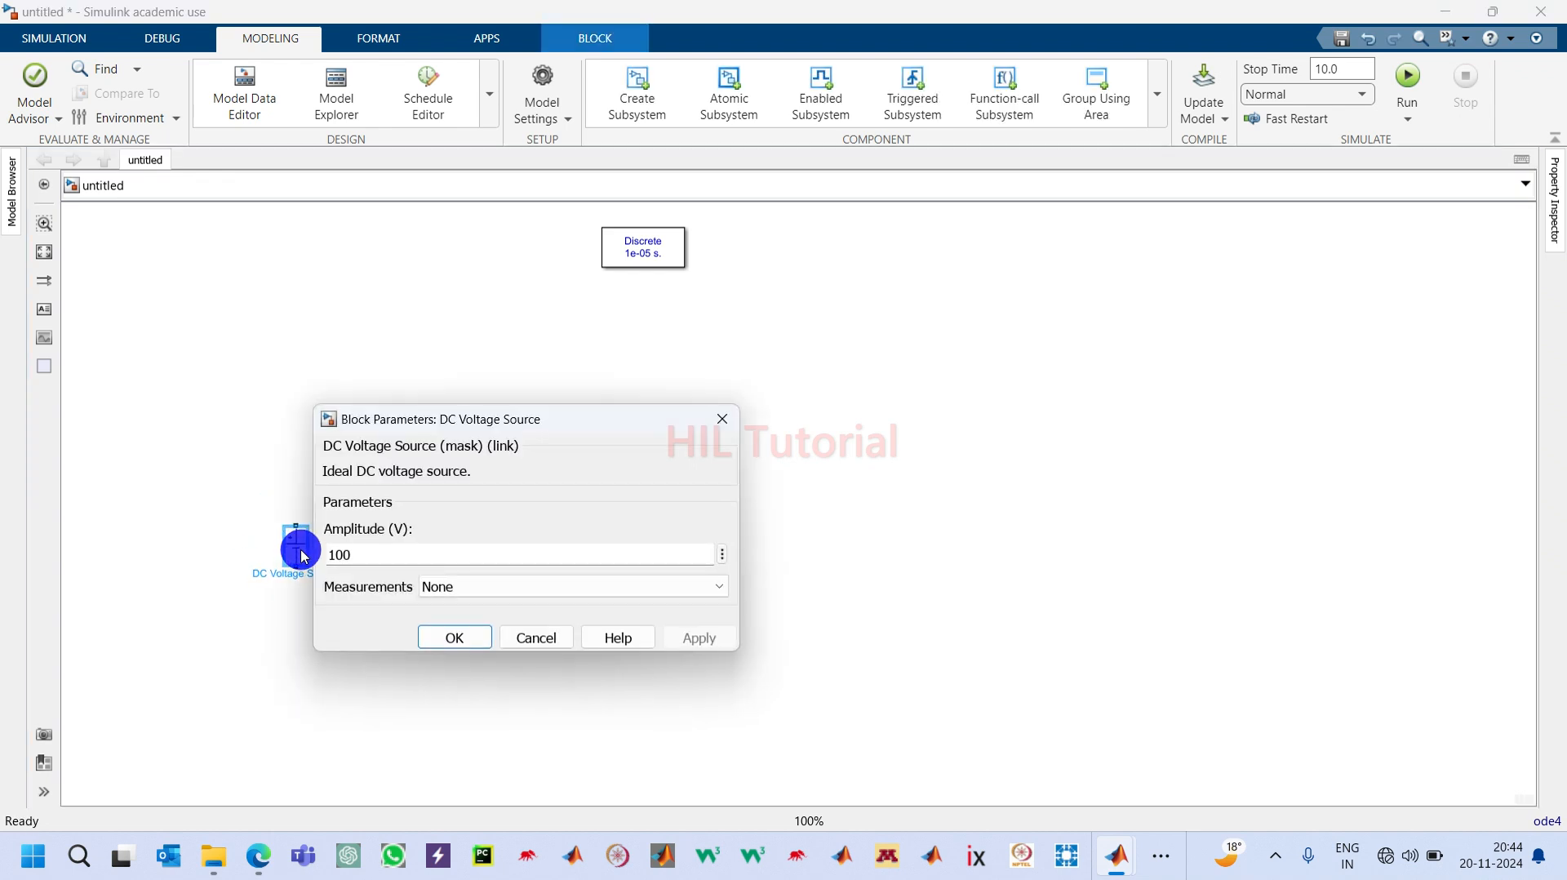
{"action": "double_click", "coordinate": [372, 545]}
{"action": "type", "text": "800"}
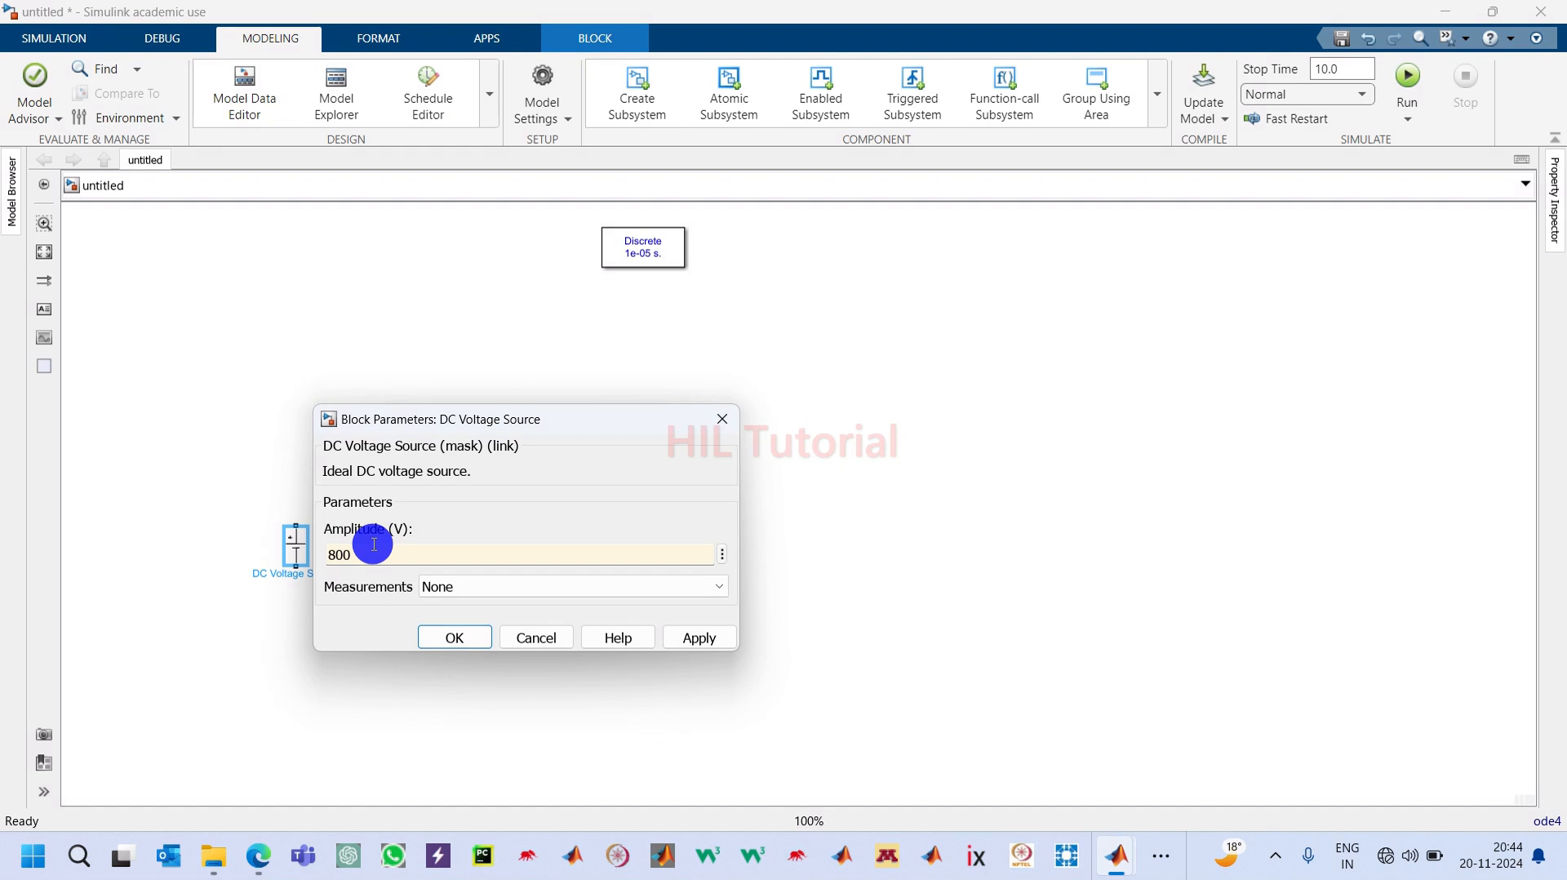
{"action": "key", "text": "Return"}
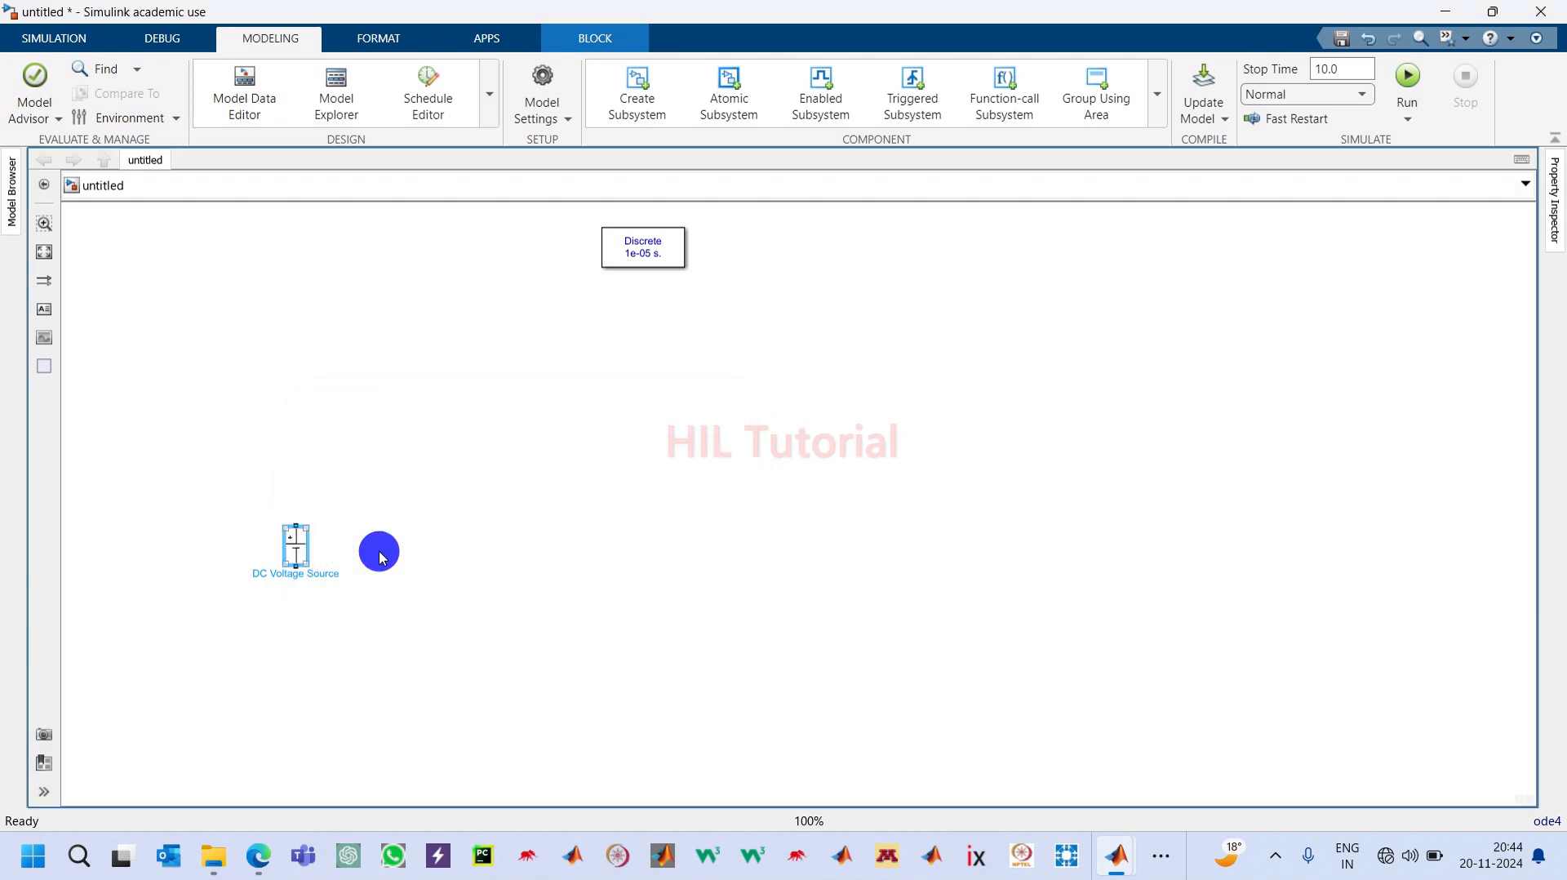
Step: Rename the DC Voltage Source block as Vdc
{"action": "left_click", "coordinate": [324, 578]}
{"action": "key", "text": "BackSpace"}
{"action": "key", "text": "BackSpace"}
{"action": "key", "text": "BackSpace"}
{"action": "key", "text": "BackSpace"}
{"action": "key", "text": "BackSpace"}
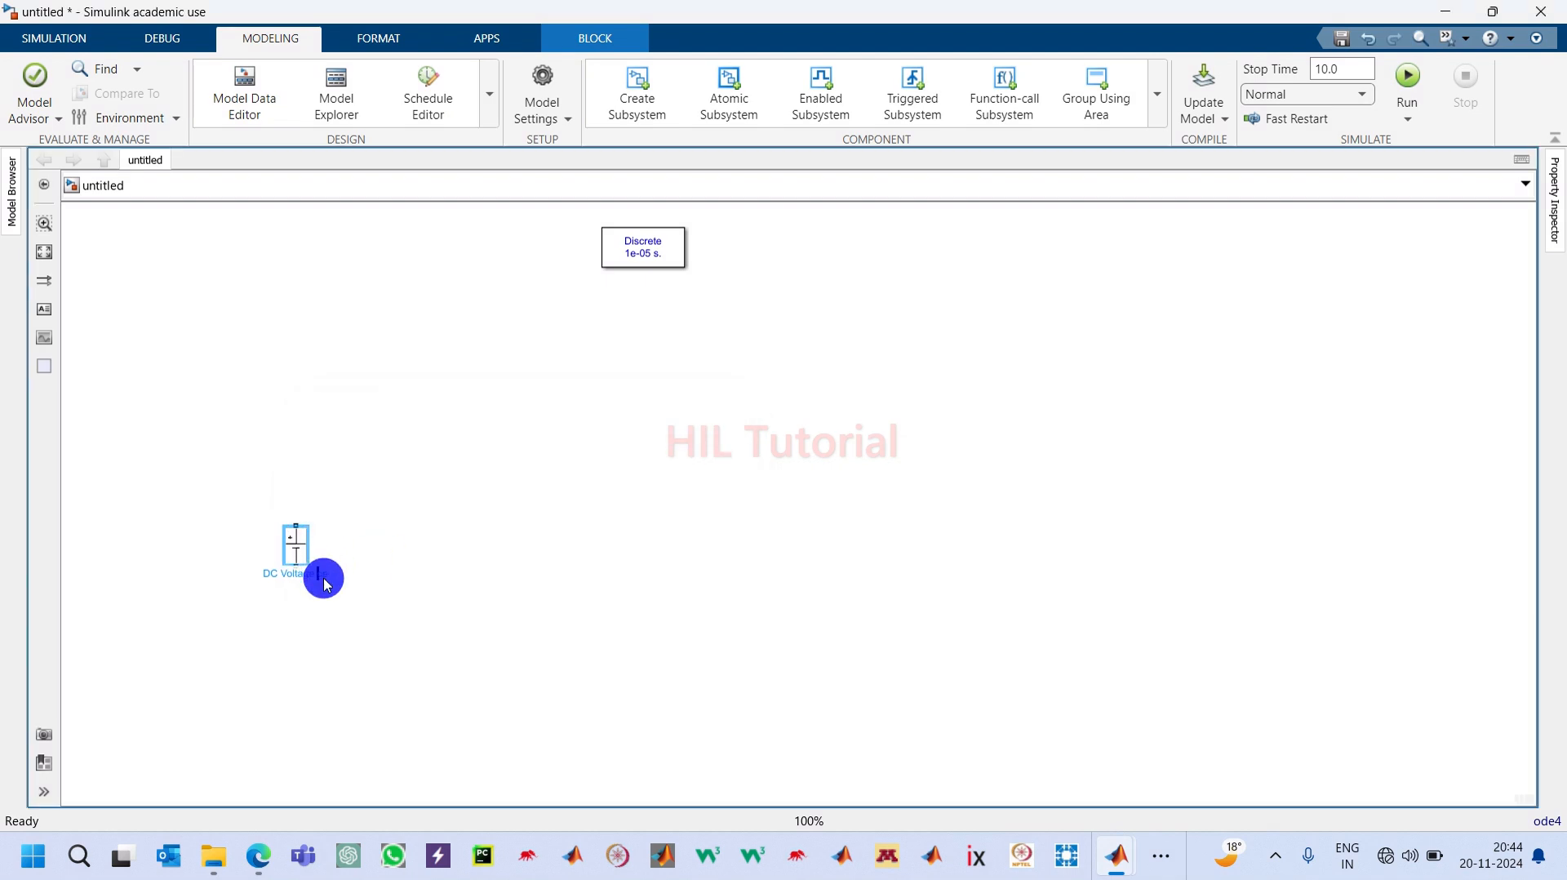
{"action": "key", "text": "Right"}
{"action": "key", "text": "Right"}
{"action": "key", "text": "BackSpace"}
{"action": "key", "text": "BackSpace"}
{"action": "key", "text": "BackSpace"}
{"action": "key", "text": "BackSpace"}
{"action": "key", "text": "BackSpace"}
{"action": "key", "text": "BackSpace"}
{"action": "key", "text": "BackSpace"}
{"action": "key", "text": "BackSpace"}
{"action": "key", "text": "BackSpace"}
{"action": "key", "text": "BackSpace"}
{"action": "key", "text": "BackSpace"}
{"action": "key", "text": "BackSpace"}
{"action": "type", "text": "Vdc"}
{"action": "left_click", "coordinate": [418, 594]}
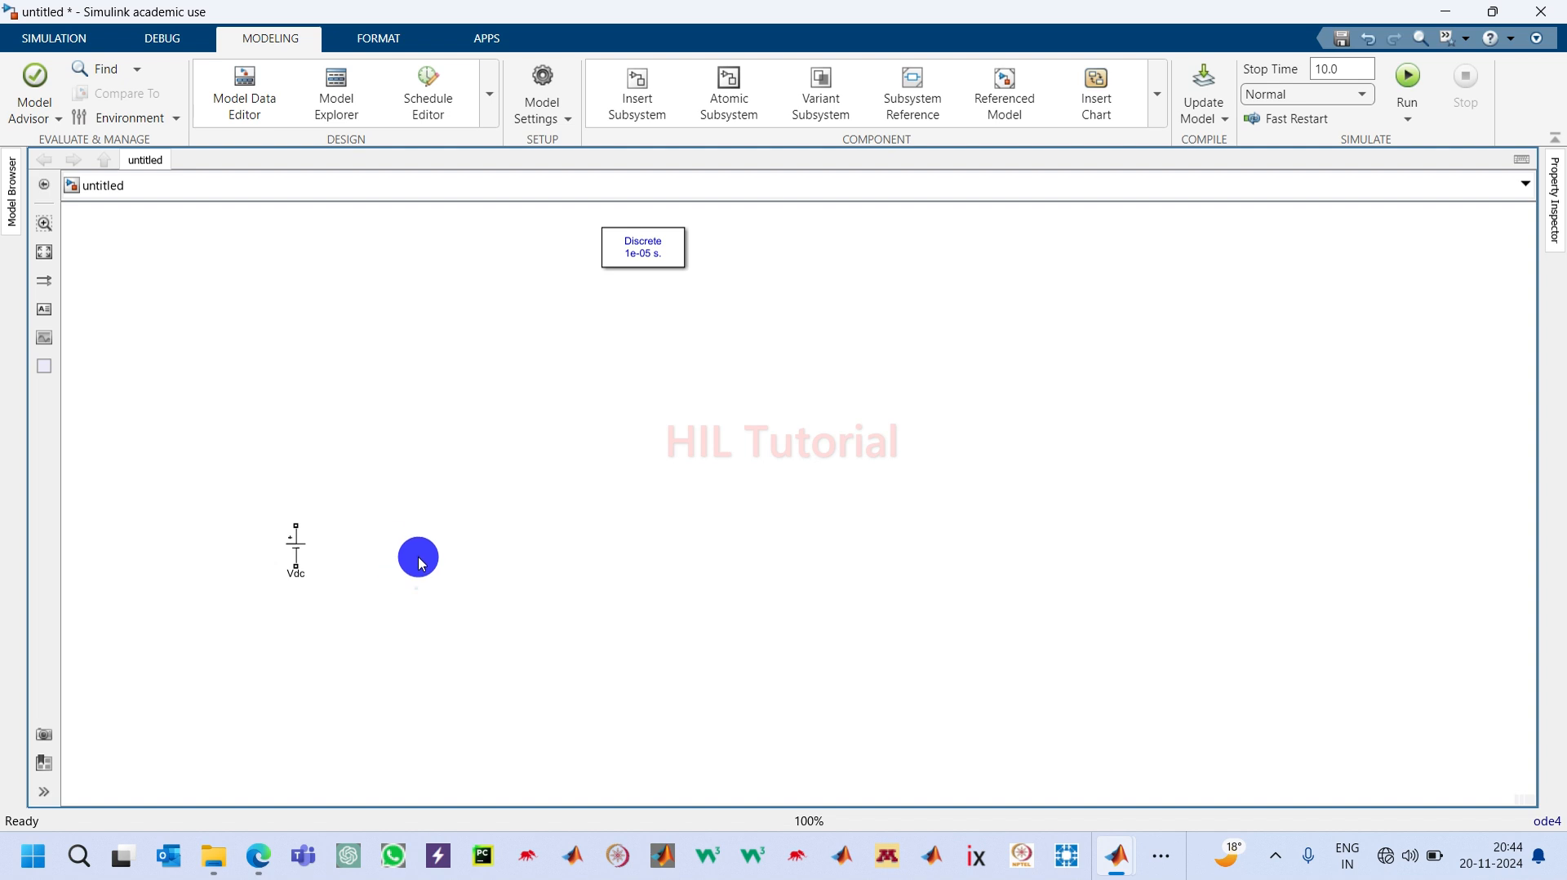
Step: Add a Universal Bridge block beside the Vdc source and flip it so its DC terminals face the source
{"action": "double_click", "coordinate": [431, 544]}
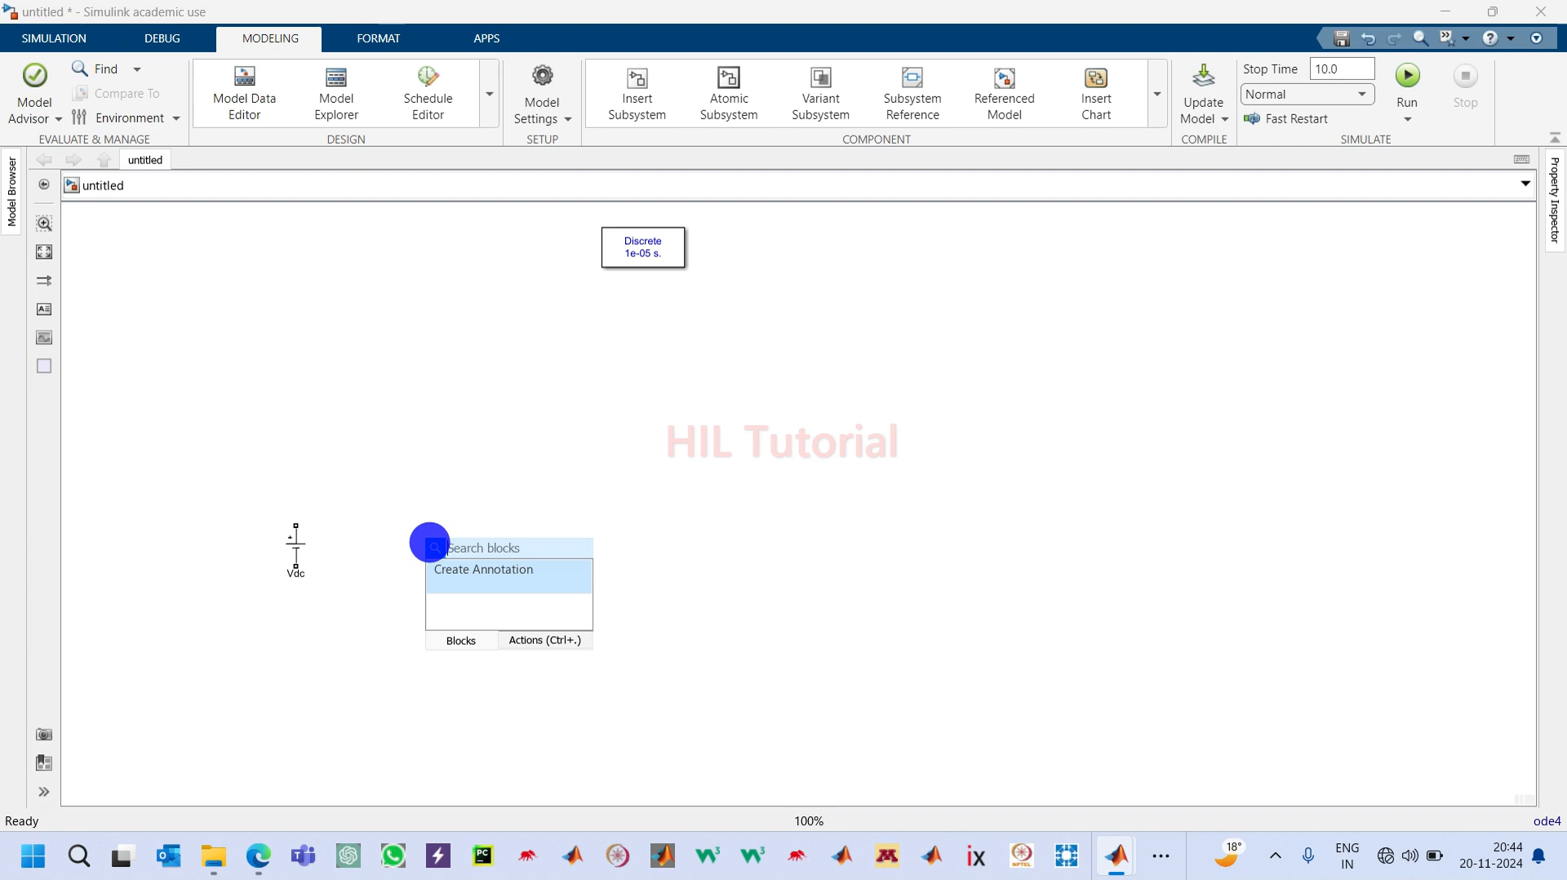
{"action": "type", "text": "uni"}
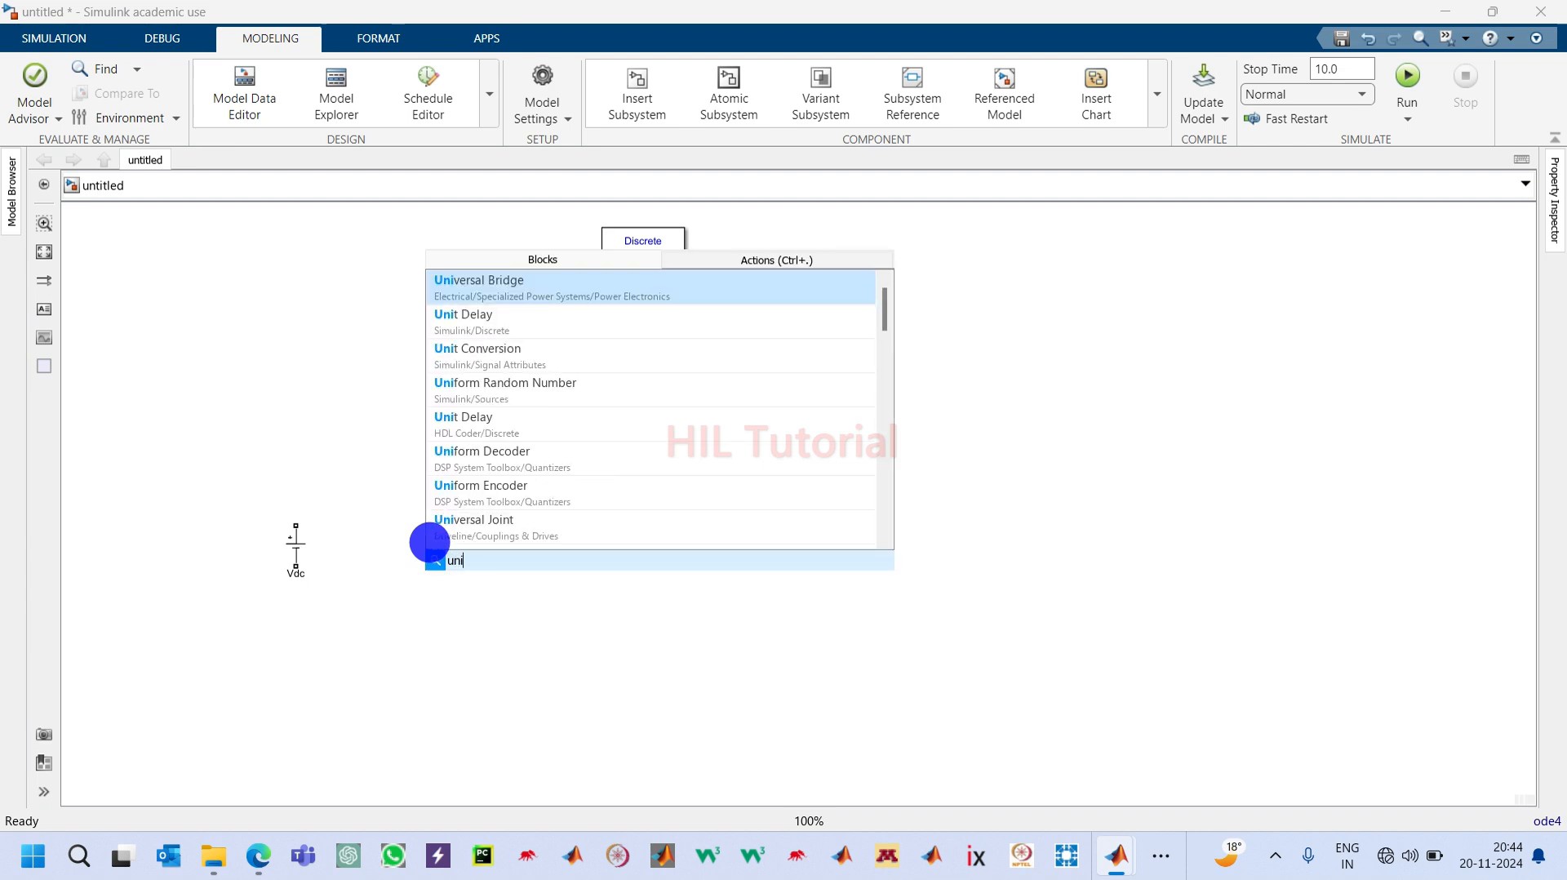
{"action": "key", "text": "Return"}
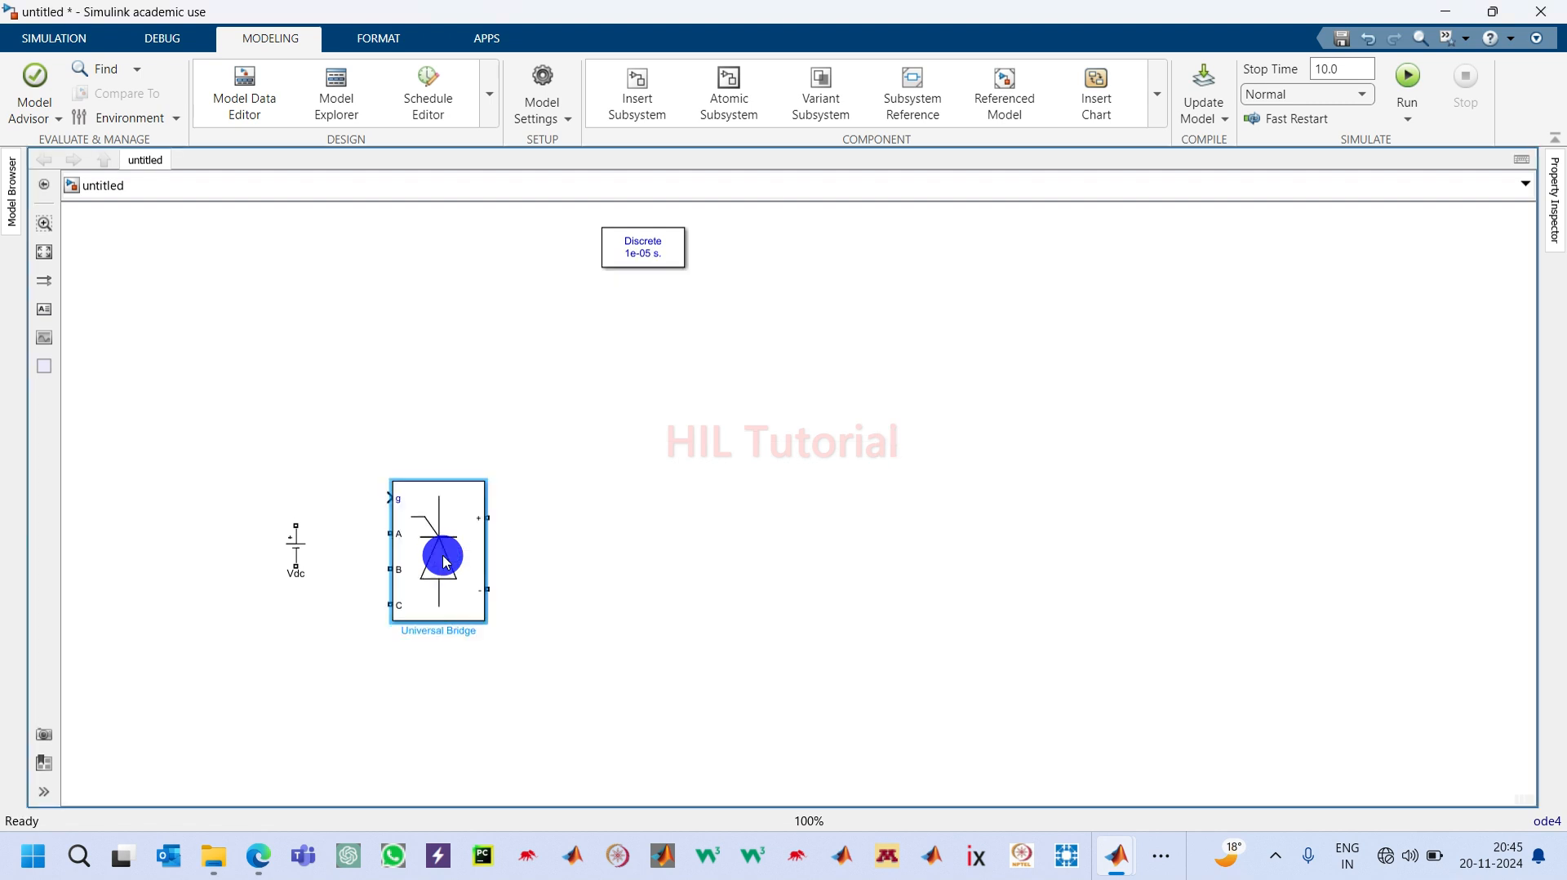
{"action": "left_click_drag", "start_coordinate": [447, 563], "coordinate": [459, 547]}
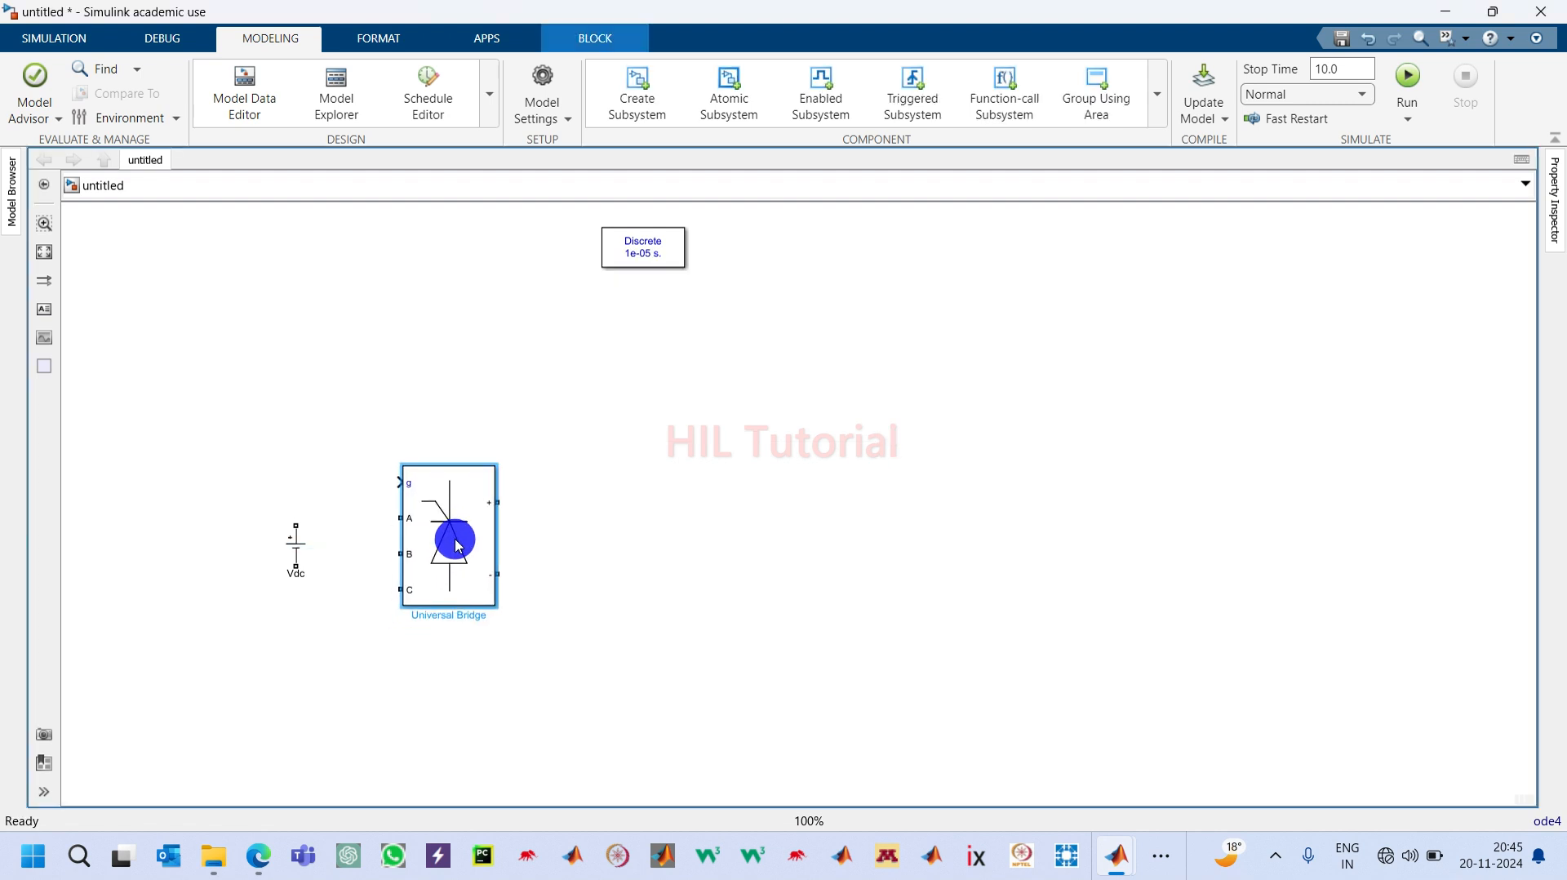
{"action": "key", "text": "ctrl+i"}
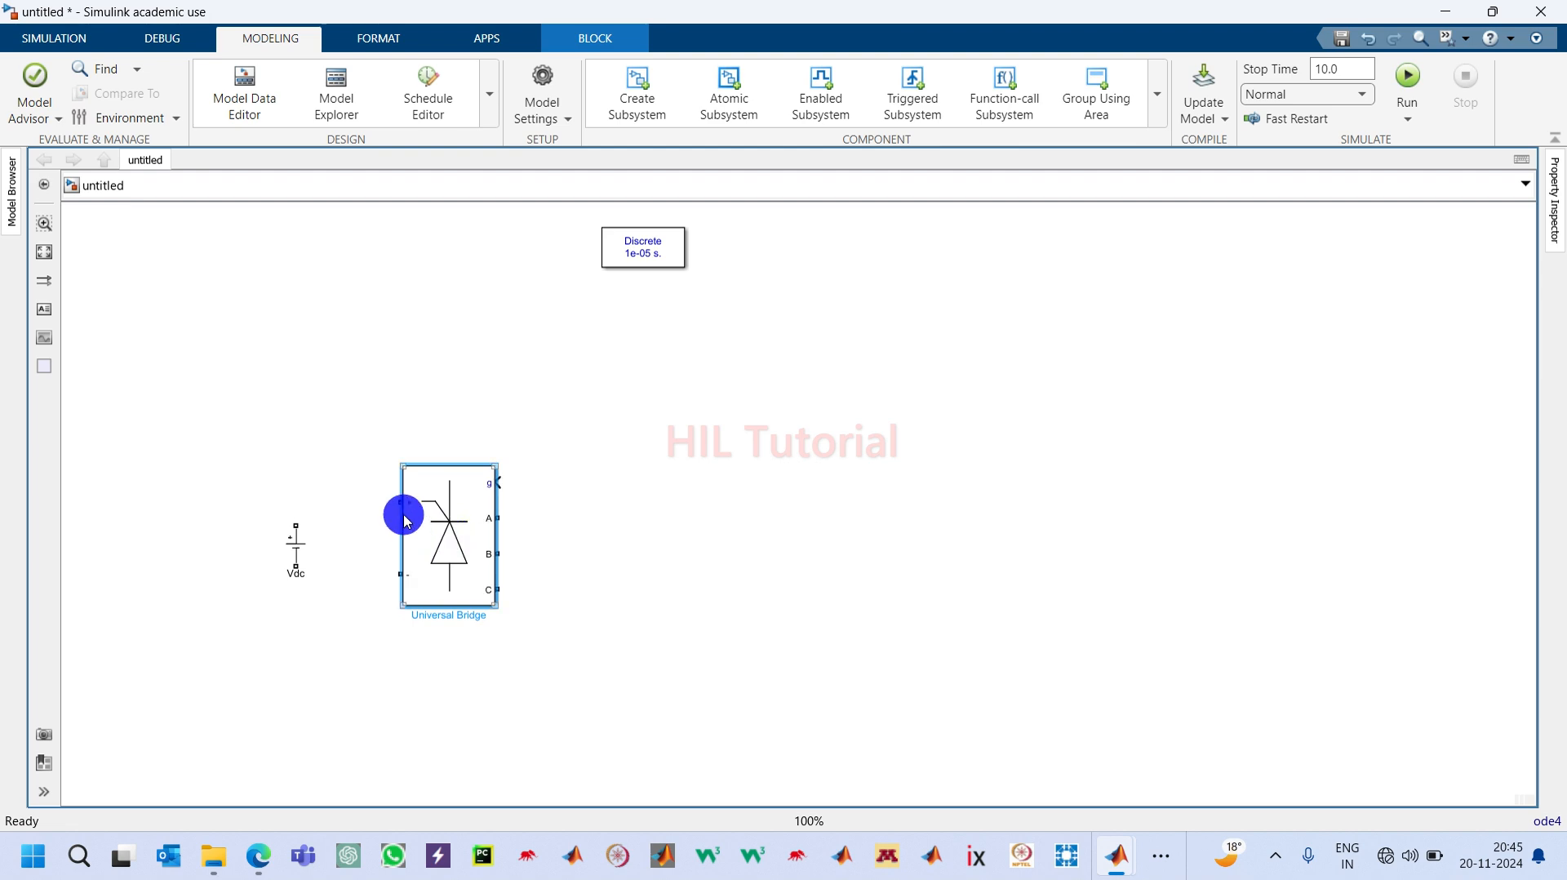
Step: Wire the Vdc source's positive and negative terminals to the Universal Bridge's DC terminals and adjust the bridge's vertical position
{"action": "left_click_drag", "start_coordinate": [399, 500], "coordinate": [285, 494]}
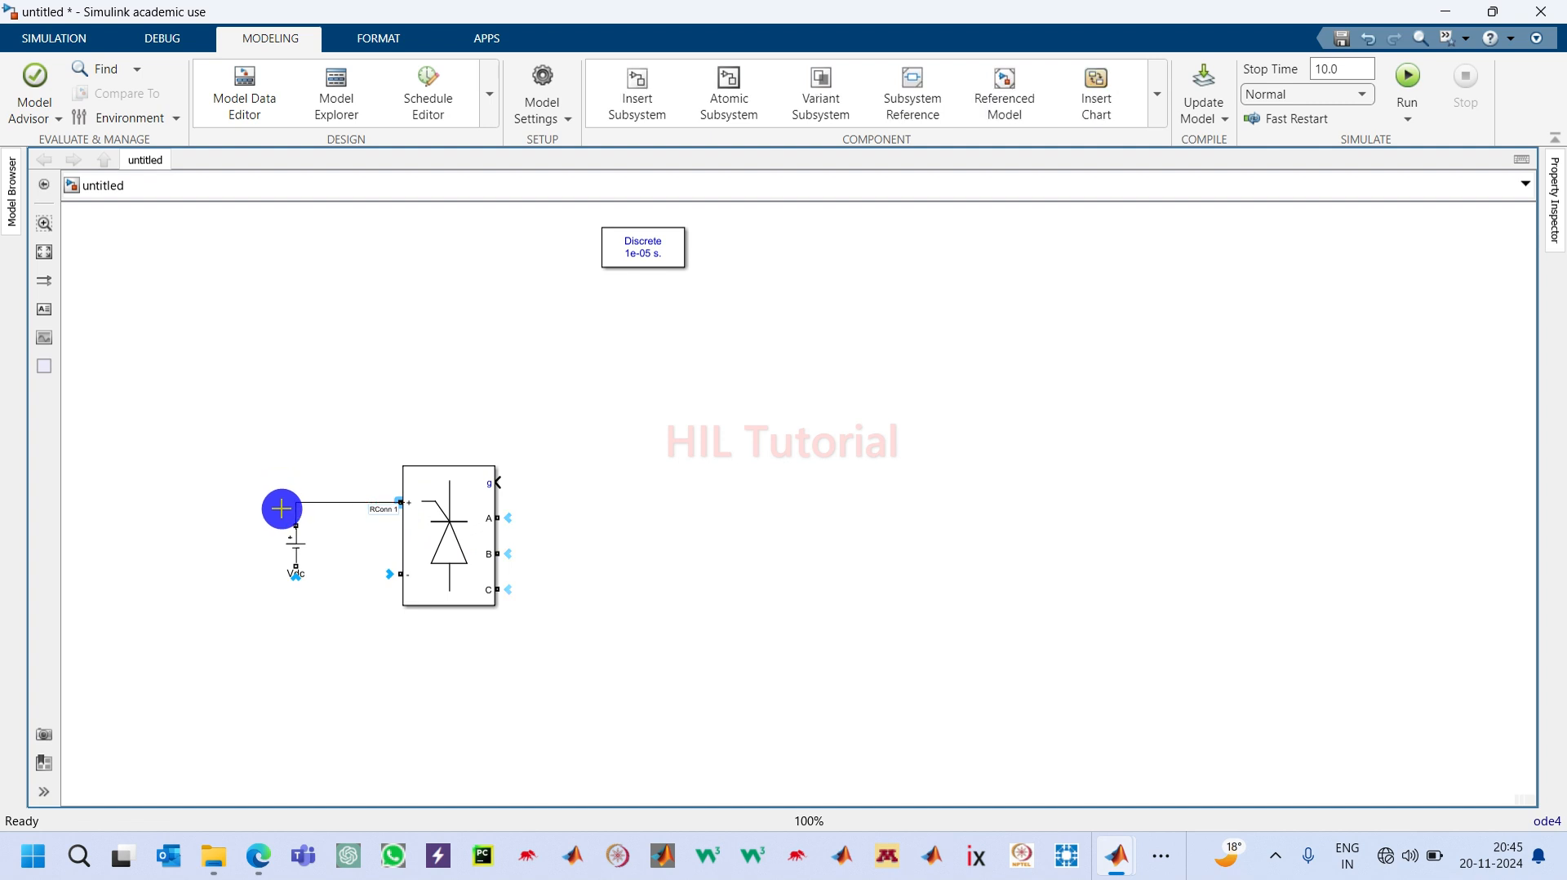
{"action": "left_click_drag", "start_coordinate": [280, 553], "coordinate": [428, 581]}
{"action": "key", "text": "Down"}
{"action": "key", "text": "Down"}
{"action": "key", "text": "Down"}
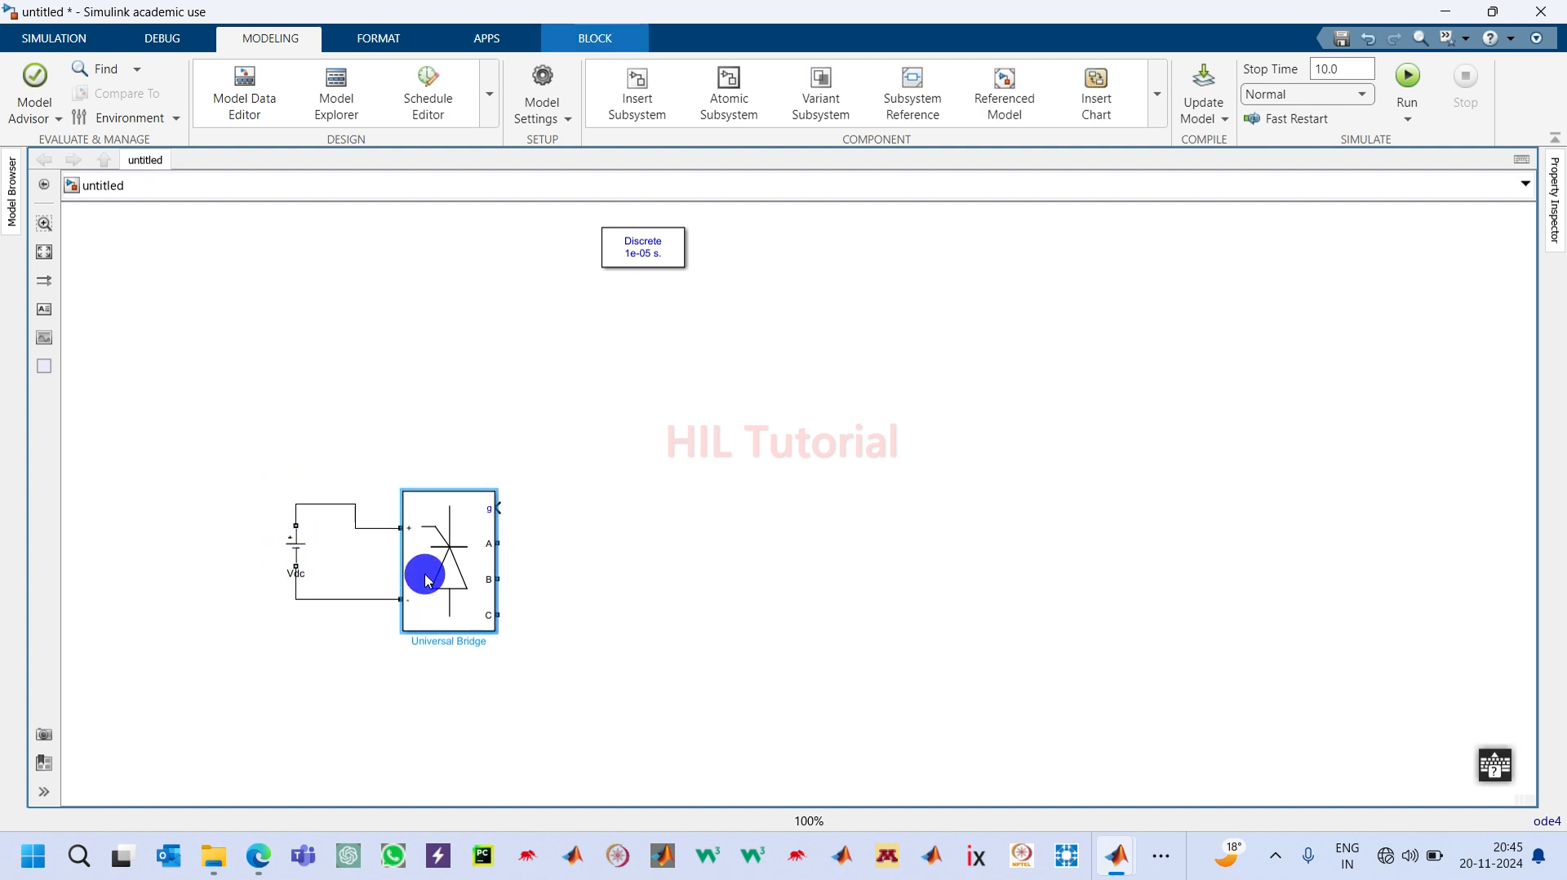
{"action": "key", "text": "Up"}
{"action": "key", "text": "Up"}
{"action": "key", "text": "Up"}
{"action": "key", "text": "Up"}
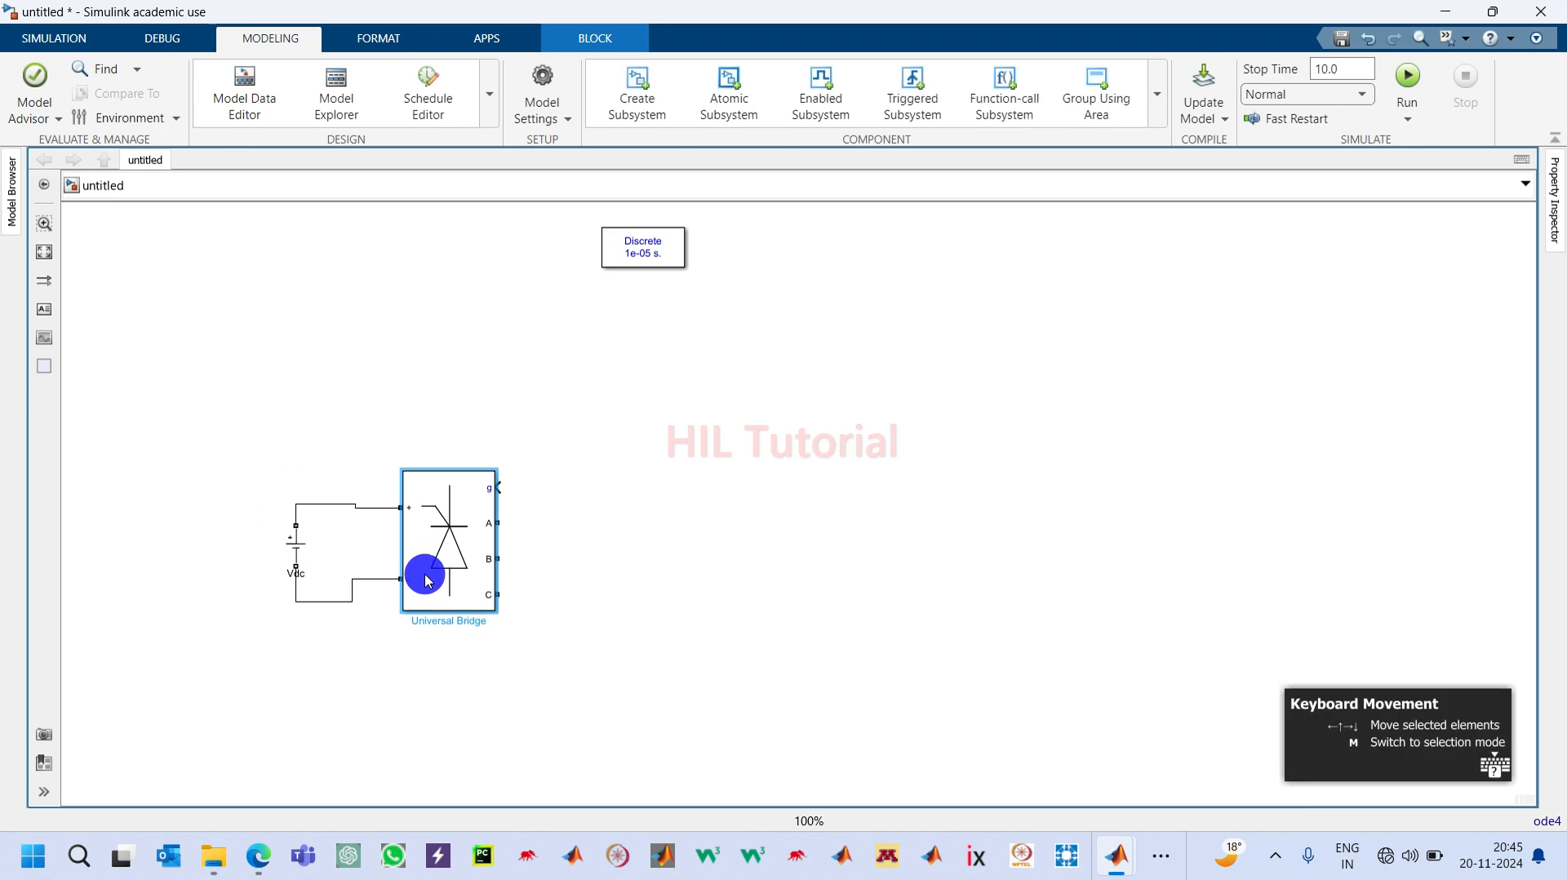
{"action": "key", "text": "Down"}
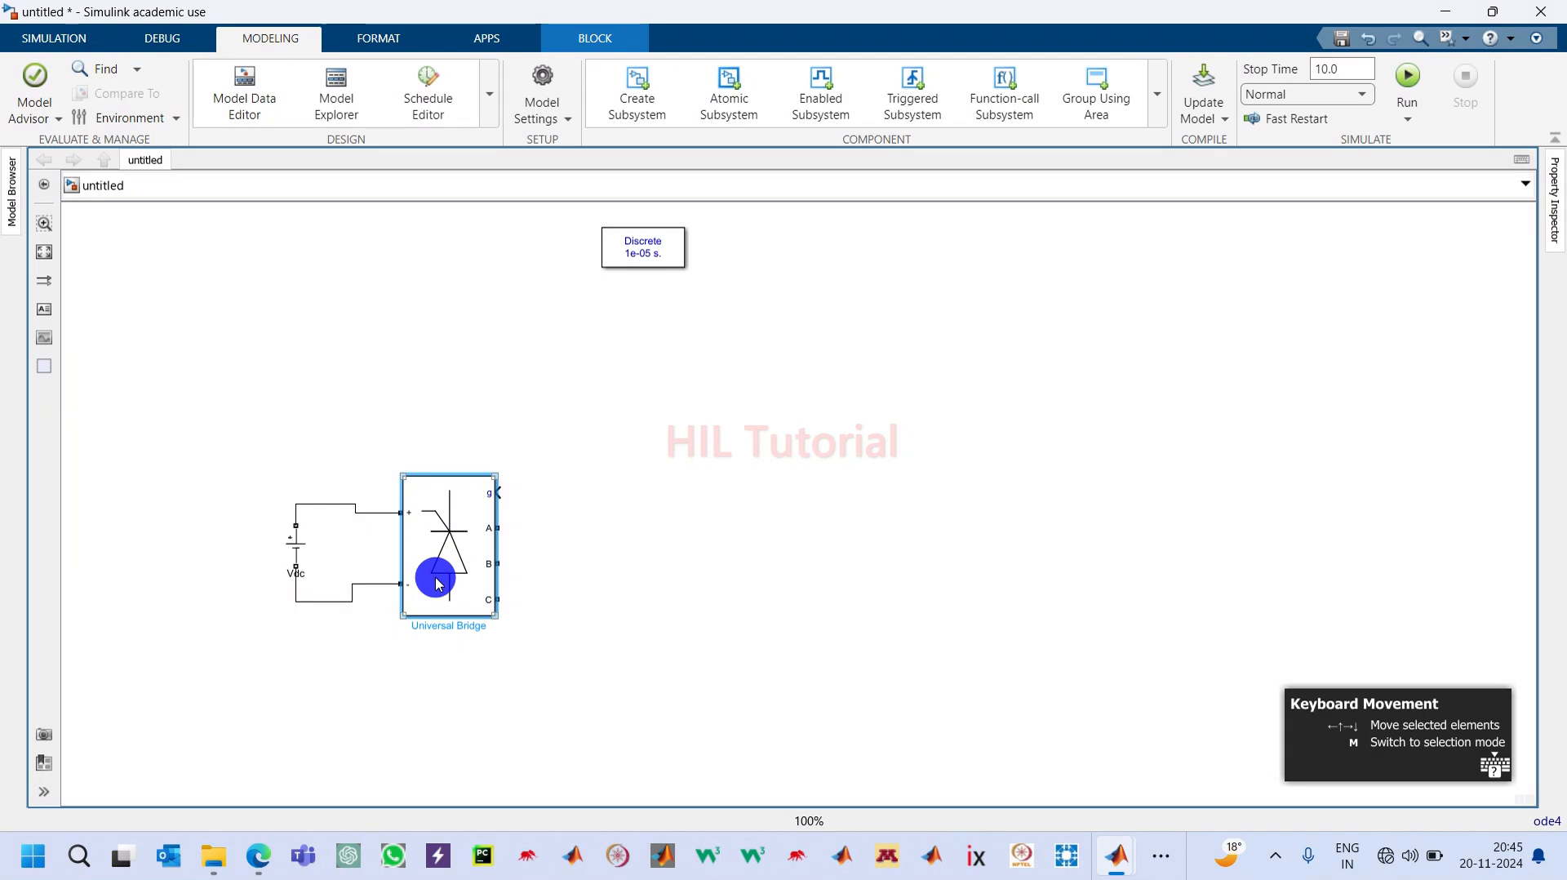
Step: Set the Universal Bridge's power electronic device to IGBT / Diodes and apply the change
{"action": "double_click", "coordinate": [439, 583]}
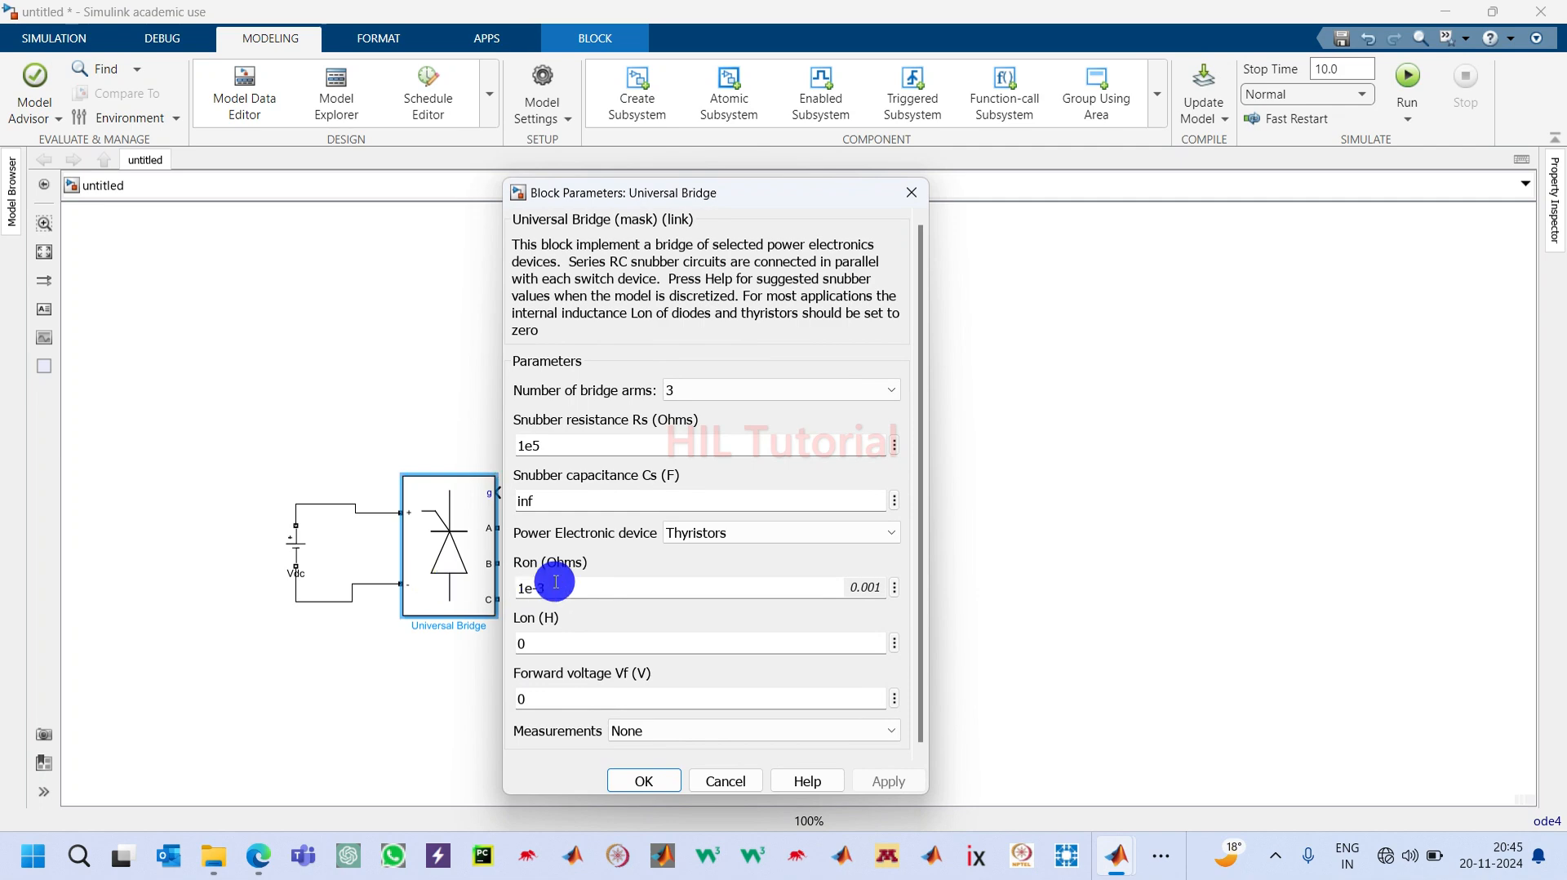
{"action": "left_click", "coordinate": [749, 538]}
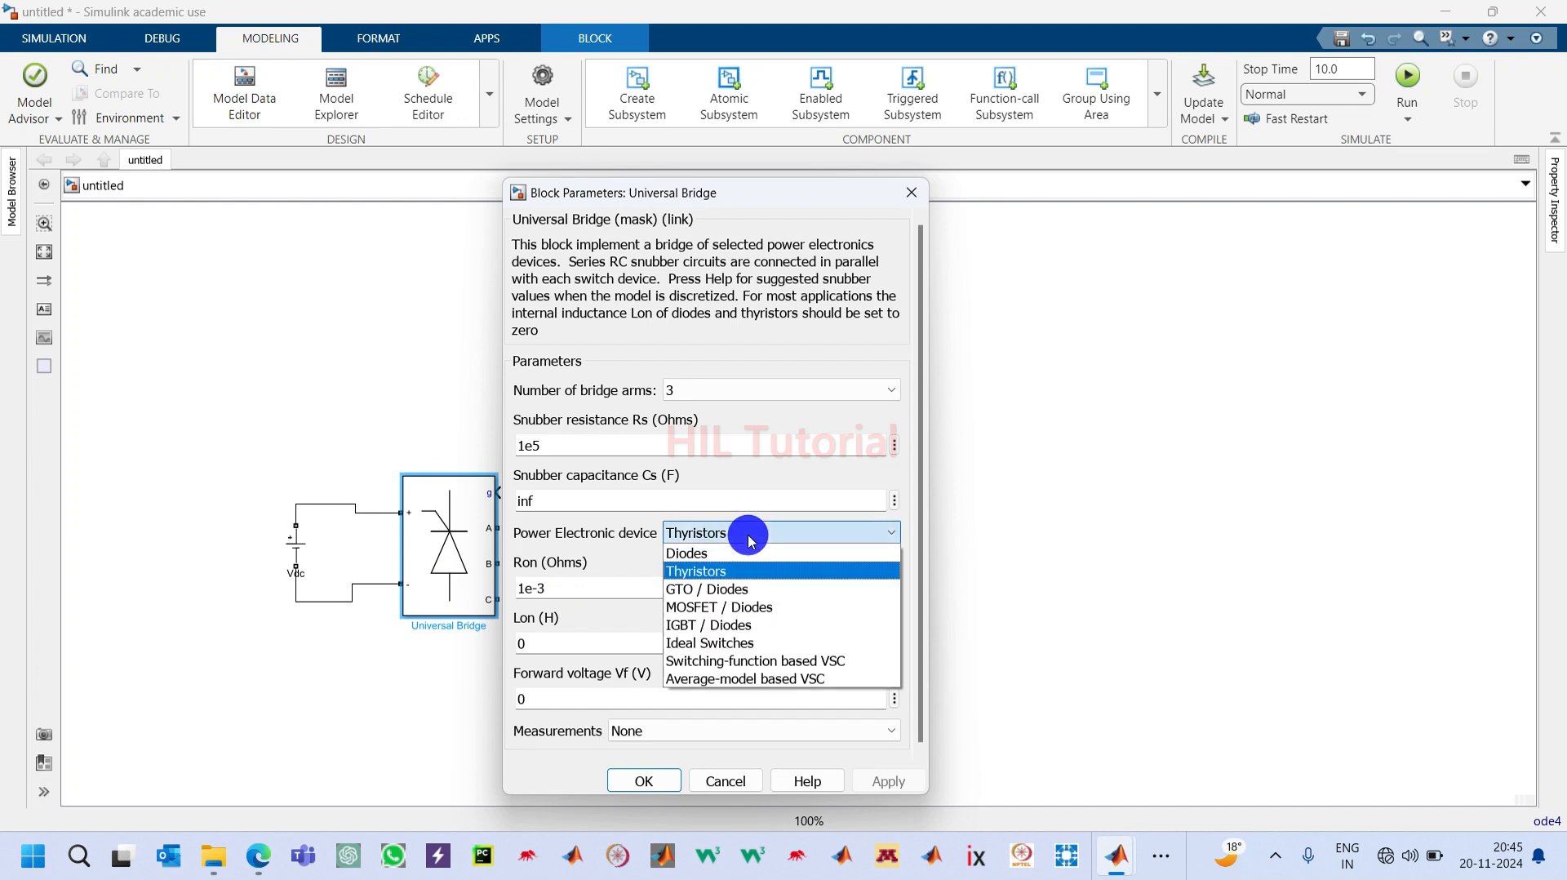
{"action": "left_click", "coordinate": [737, 625]}
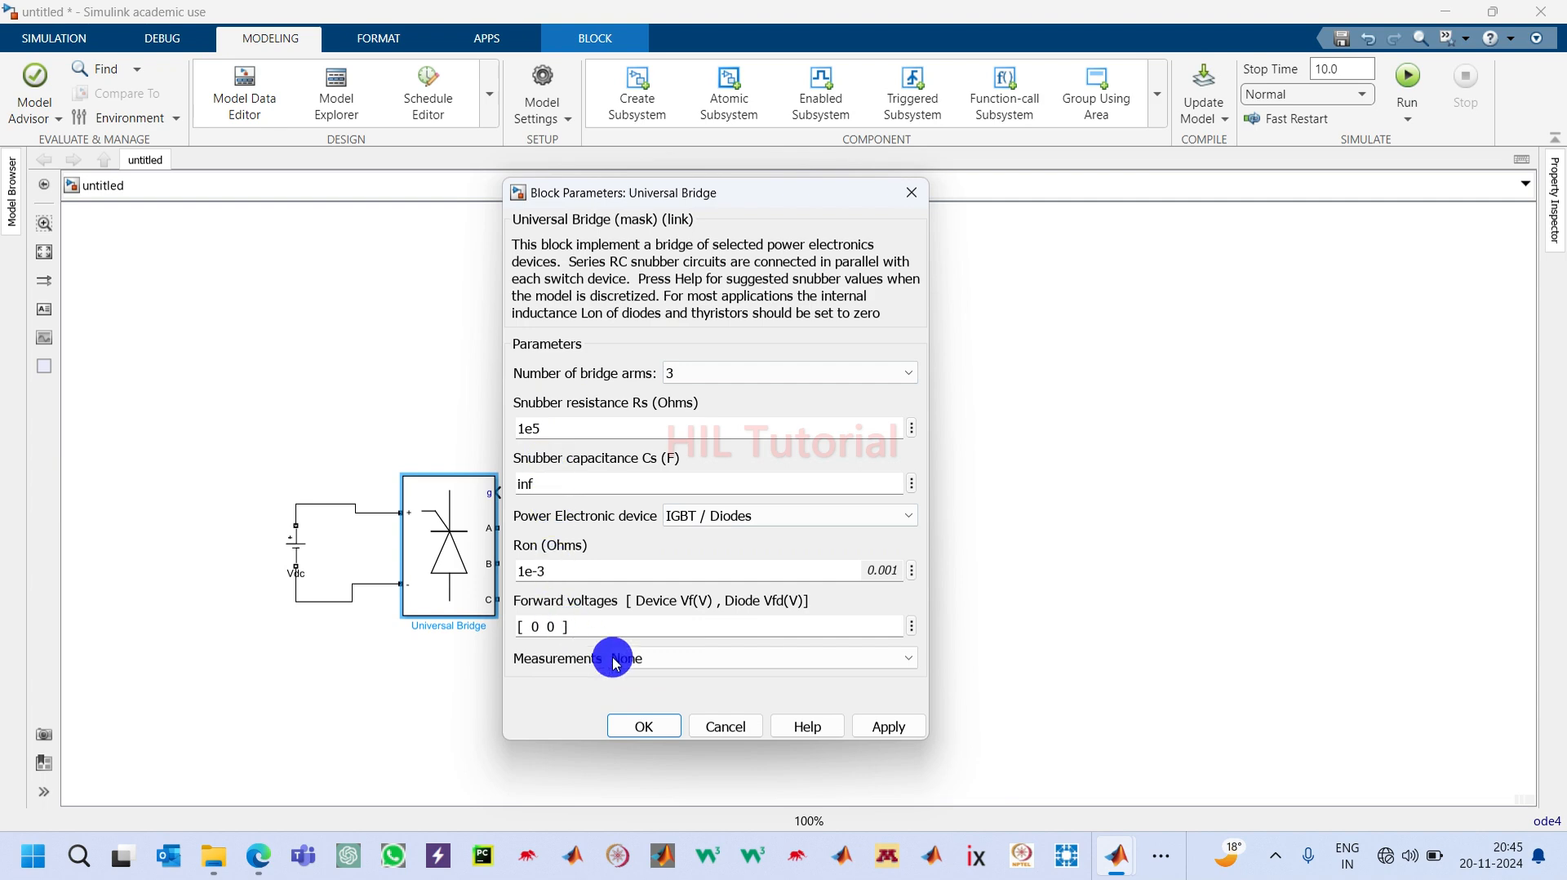
{"action": "left_click", "coordinate": [898, 724]}
{"action": "left_click", "coordinate": [644, 726]}
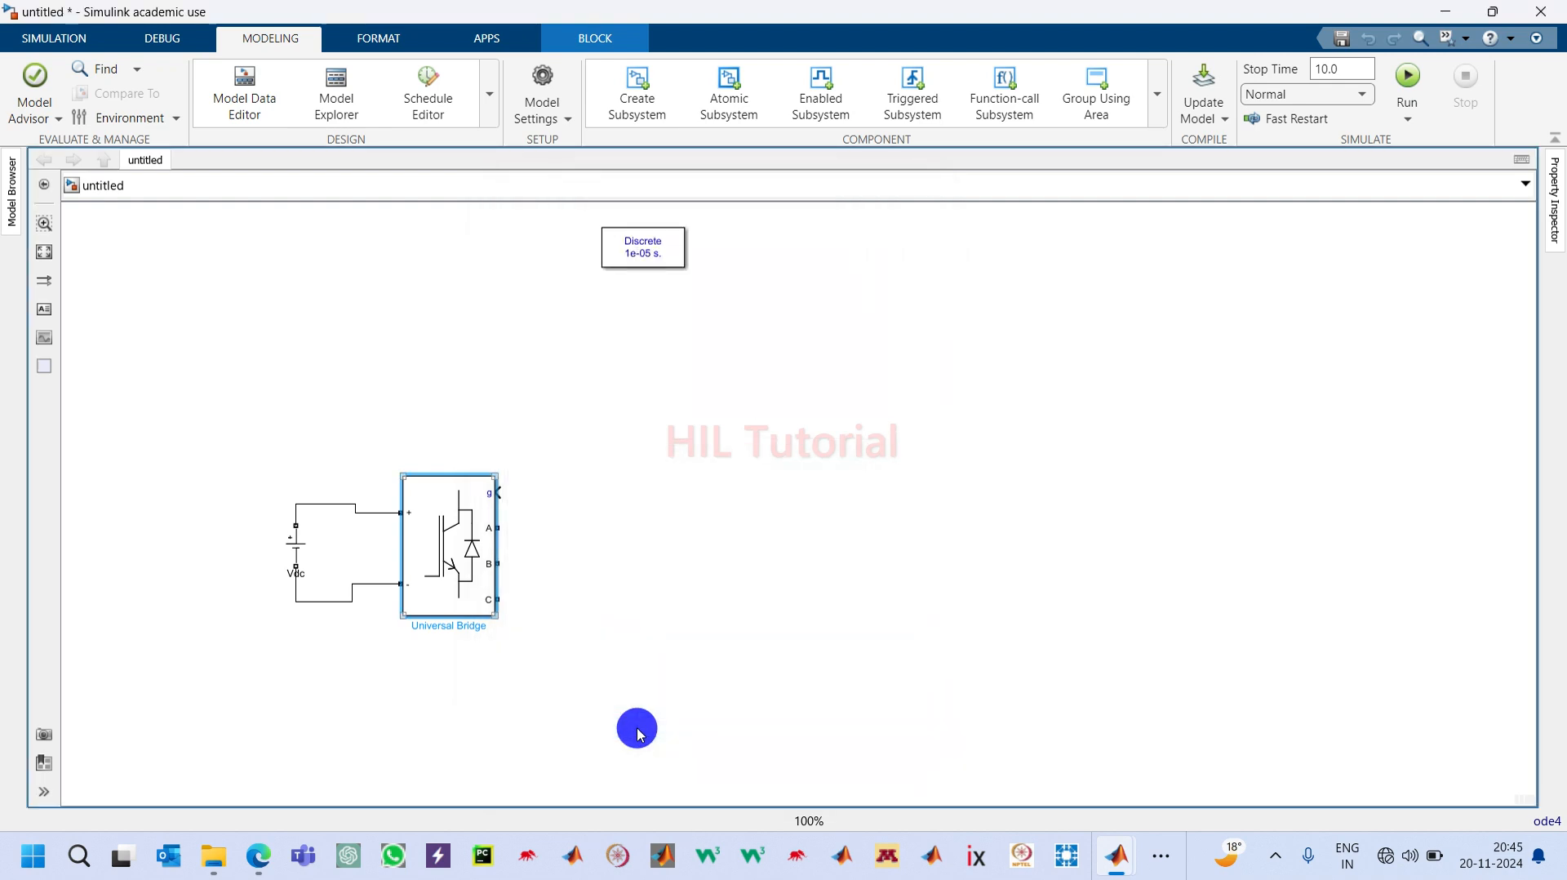
Step: Add a Three-Phase V-I Measurement block on the AC side of the Universal Bridge, lined up with its phase outputs
{"action": "double_click", "coordinate": [594, 561]}
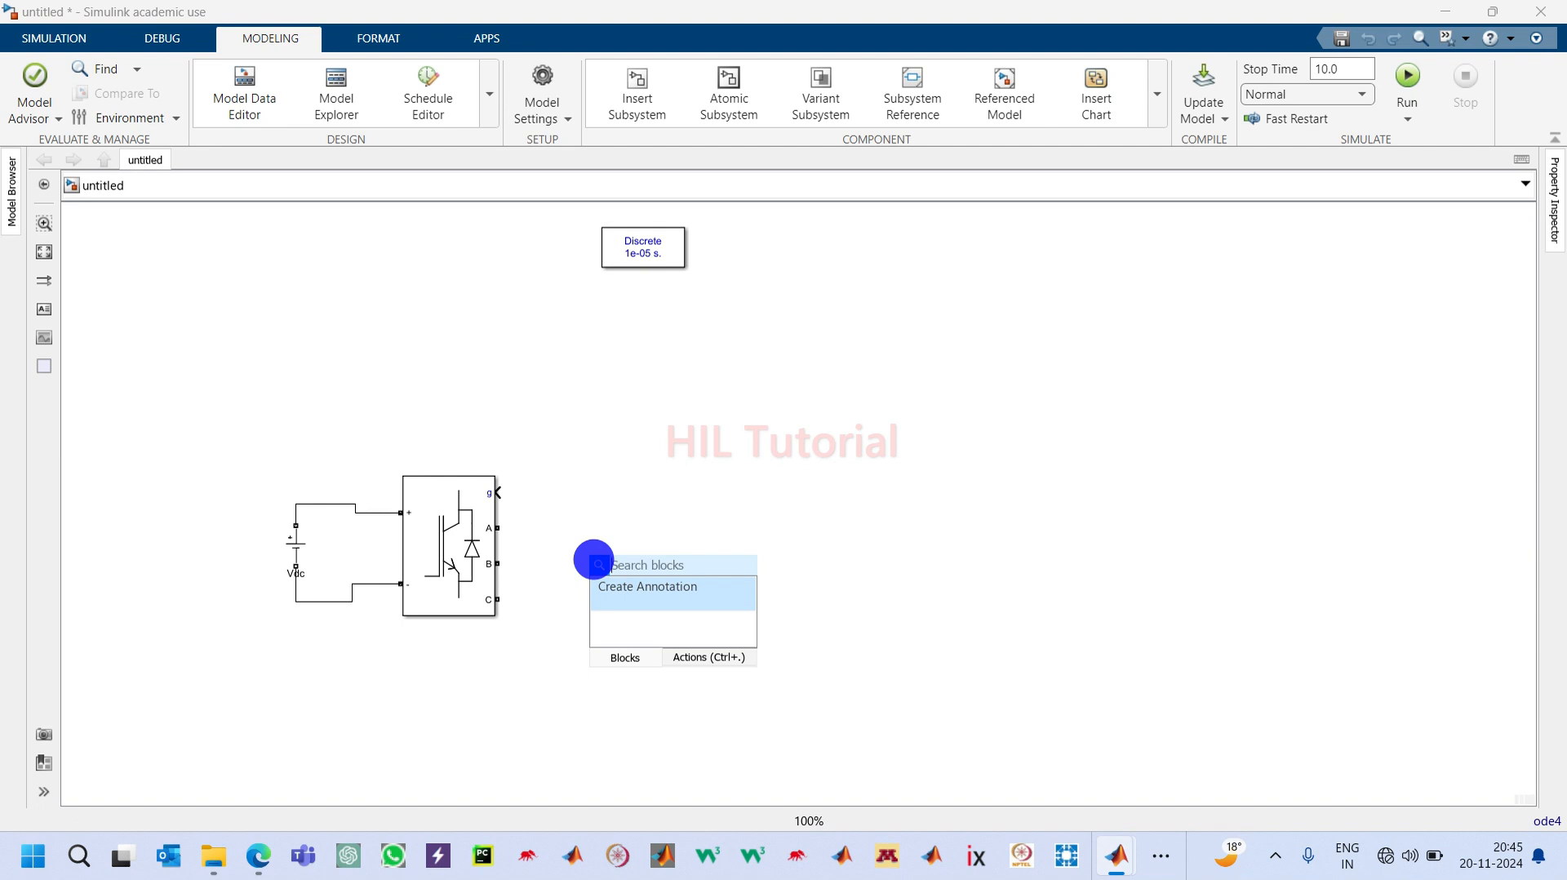
{"action": "type", "text": "vi"}
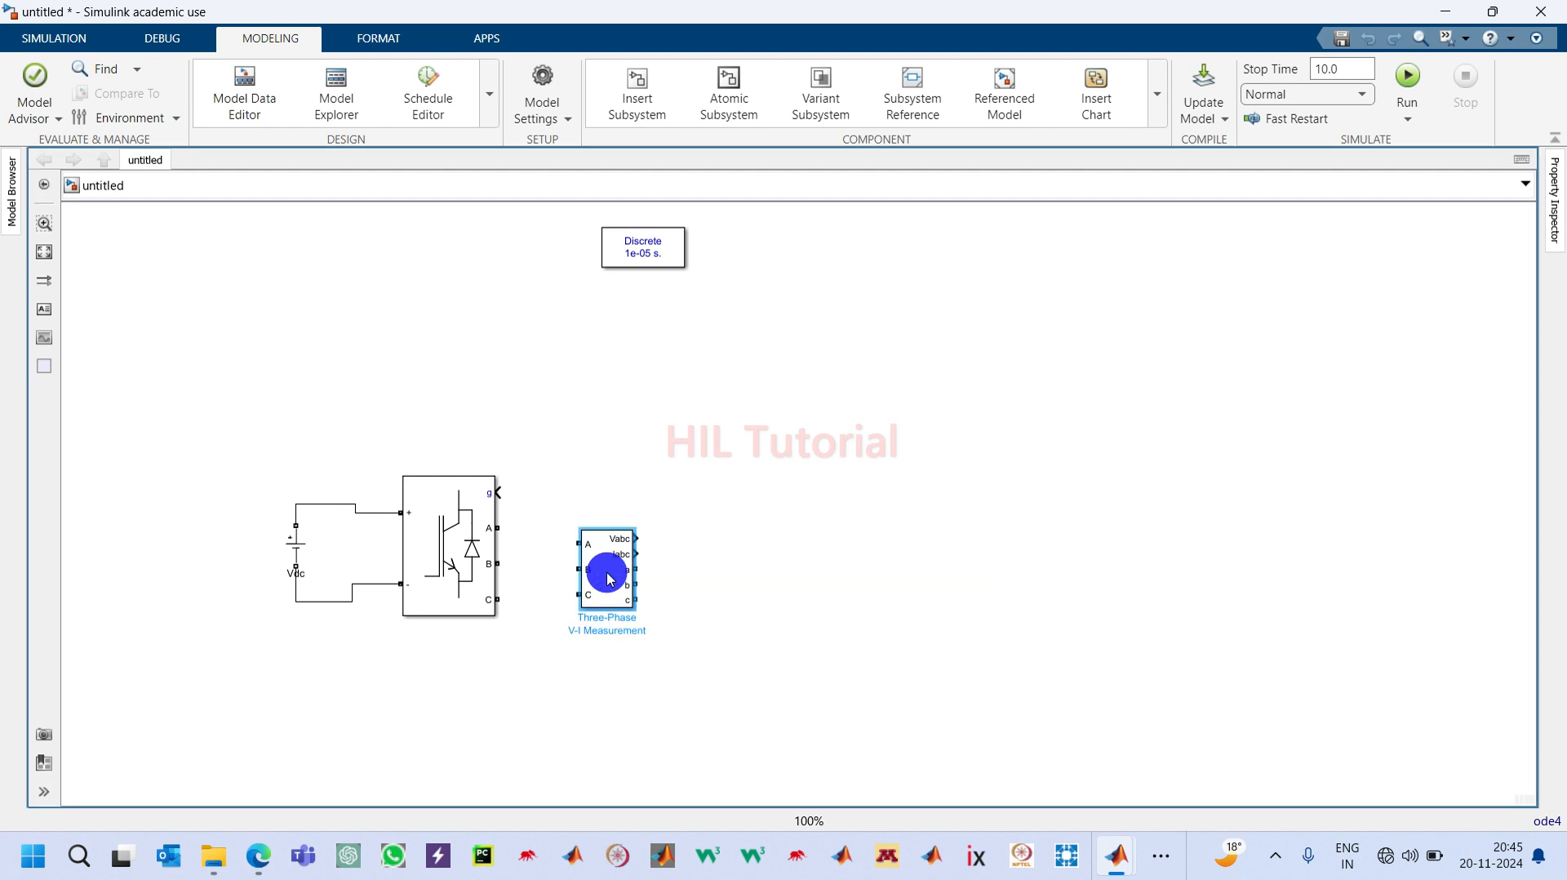
{"action": "left_click_drag", "start_coordinate": [605, 566], "coordinate": [642, 563]}
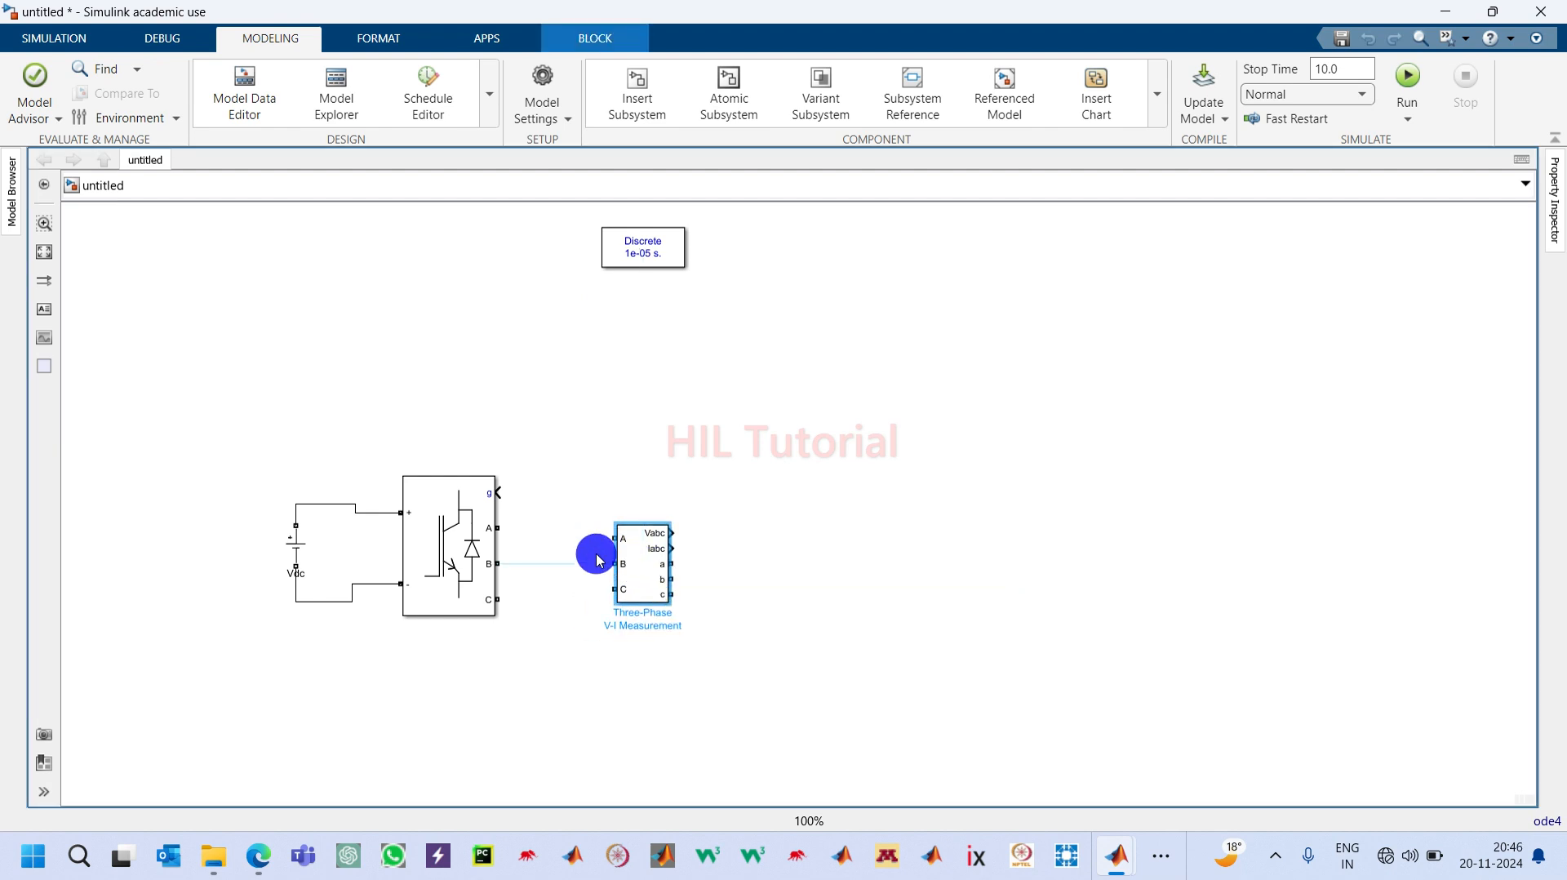
Step: Wire bridge phases A, B and C to the matching inputs of the Three-Phase V-I Measurement block and make that block narrower and taller
{"action": "left_click", "coordinate": [549, 563]}
{"action": "left_click_drag", "start_coordinate": [488, 517], "coordinate": [599, 528]}
{"action": "left_click_drag", "start_coordinate": [504, 582], "coordinate": [615, 587]}
{"action": "left_click", "coordinate": [661, 598]}
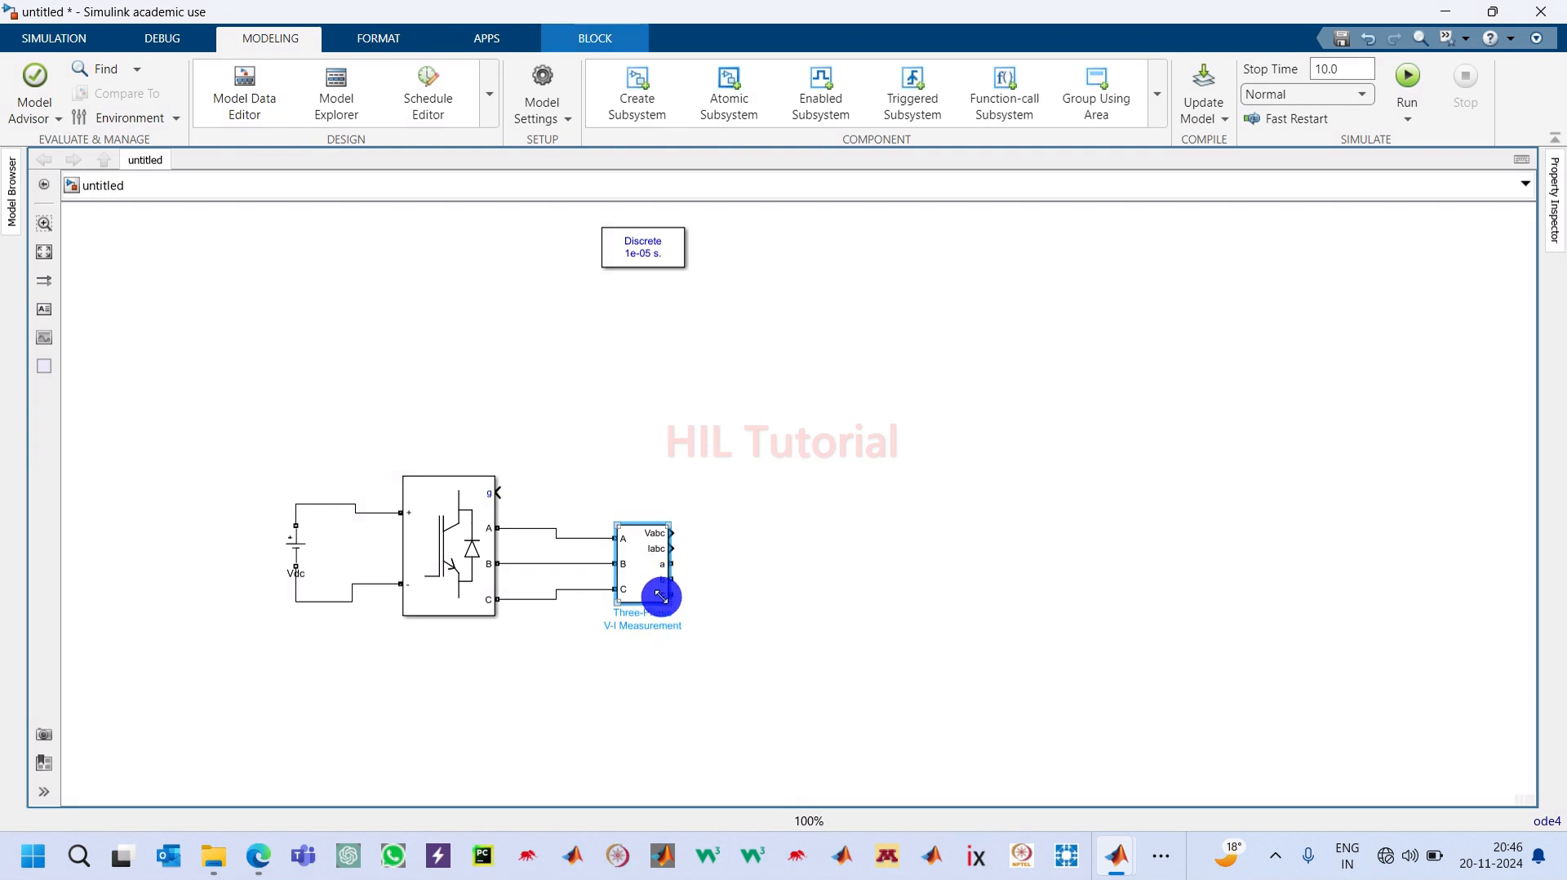
{"action": "mouse_move", "coordinate": [665, 600]}
{"action": "left_mouse_down"}
{"action": "mouse_move", "coordinate": [639, 616]}
{"action": "mouse_move", "coordinate": [648, 603]}
{"action": "left_mouse_up"}
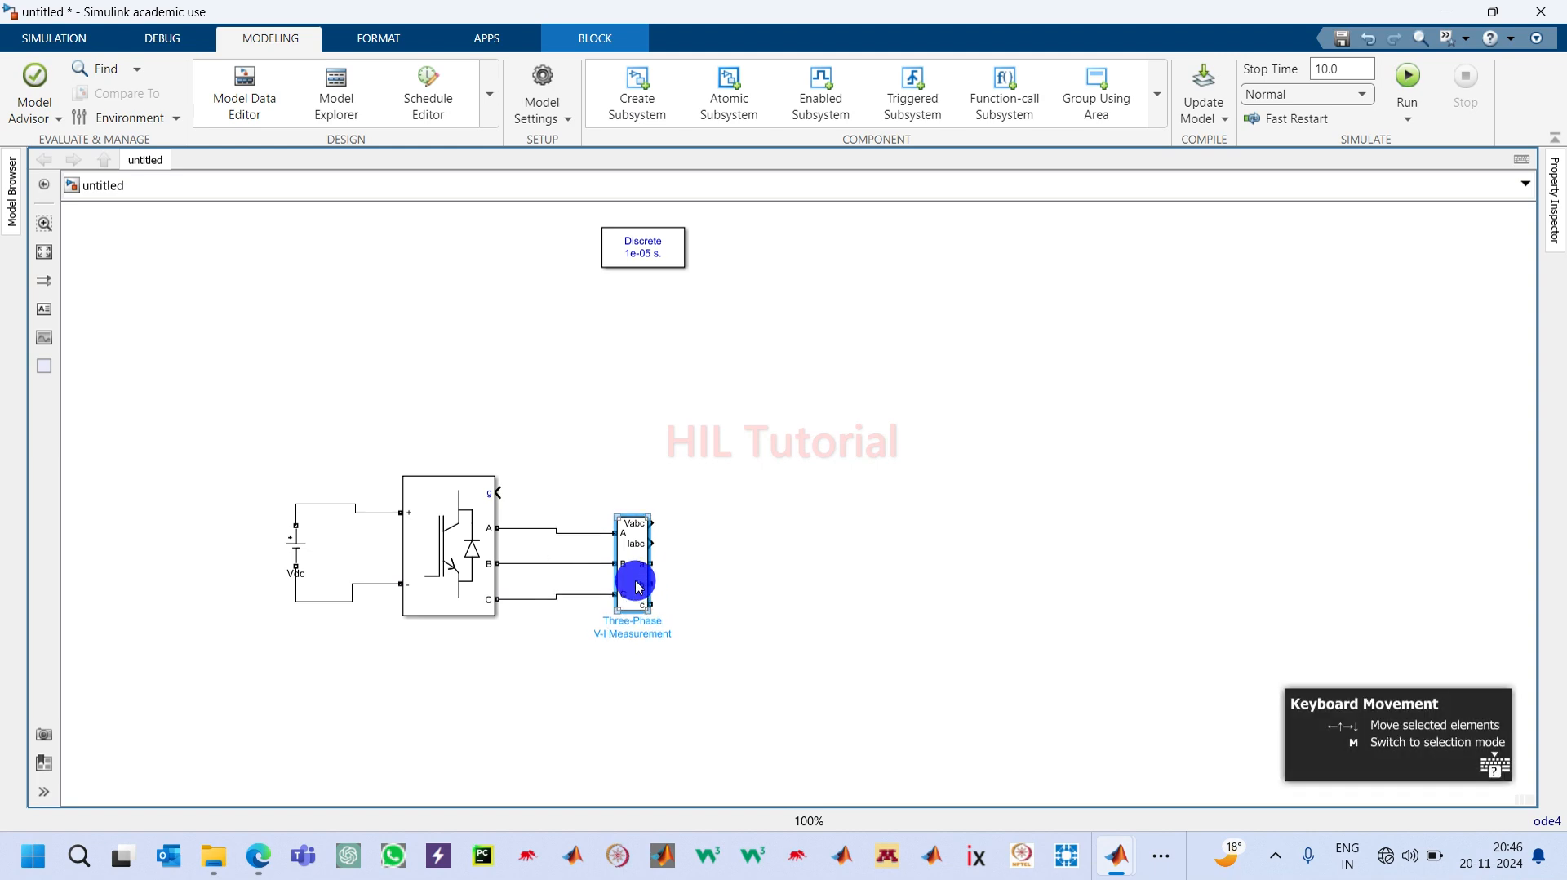
Step: Open the Three-Phase V-I Measurement parameters and choose phase-to-ground voltage measurement and yes for current measurement
{"action": "double_click", "coordinate": [639, 588]}
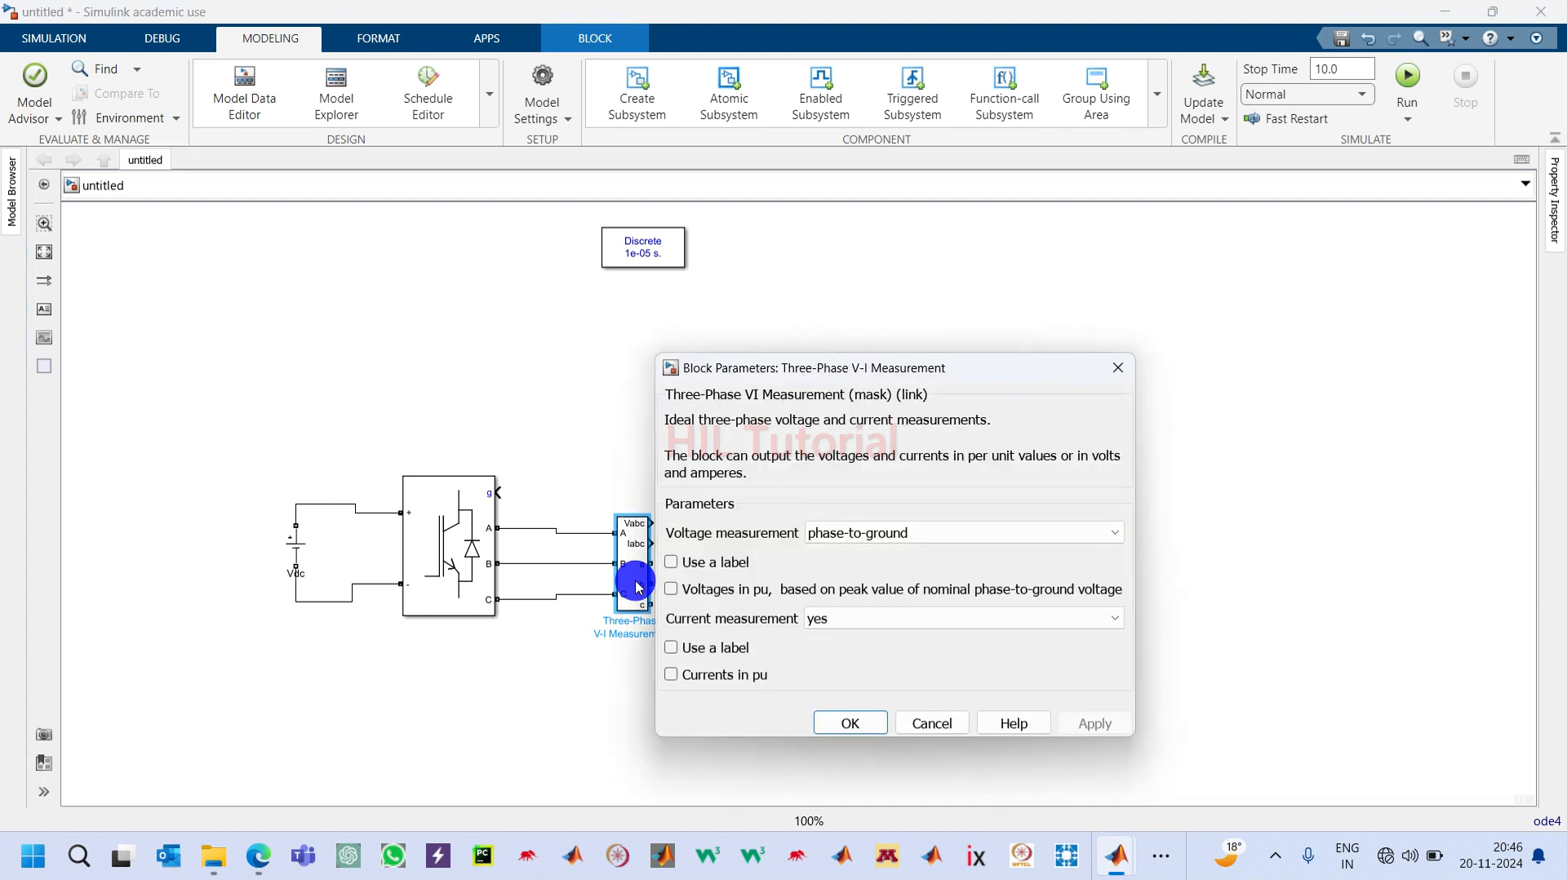
{"action": "left_click", "coordinate": [911, 537]}
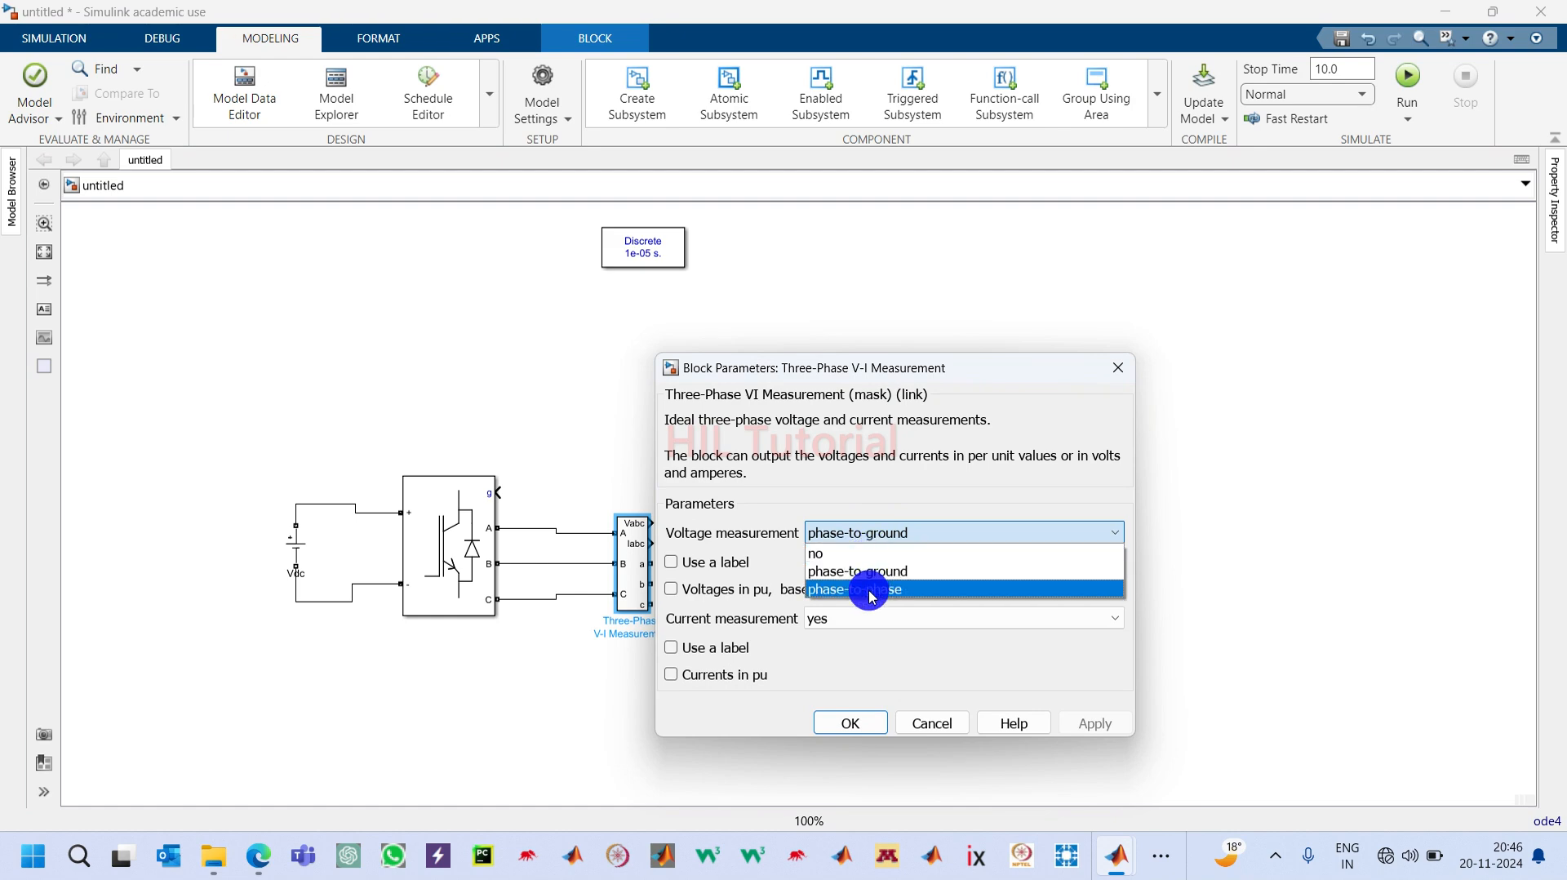
{"action": "left_click", "coordinate": [861, 570]}
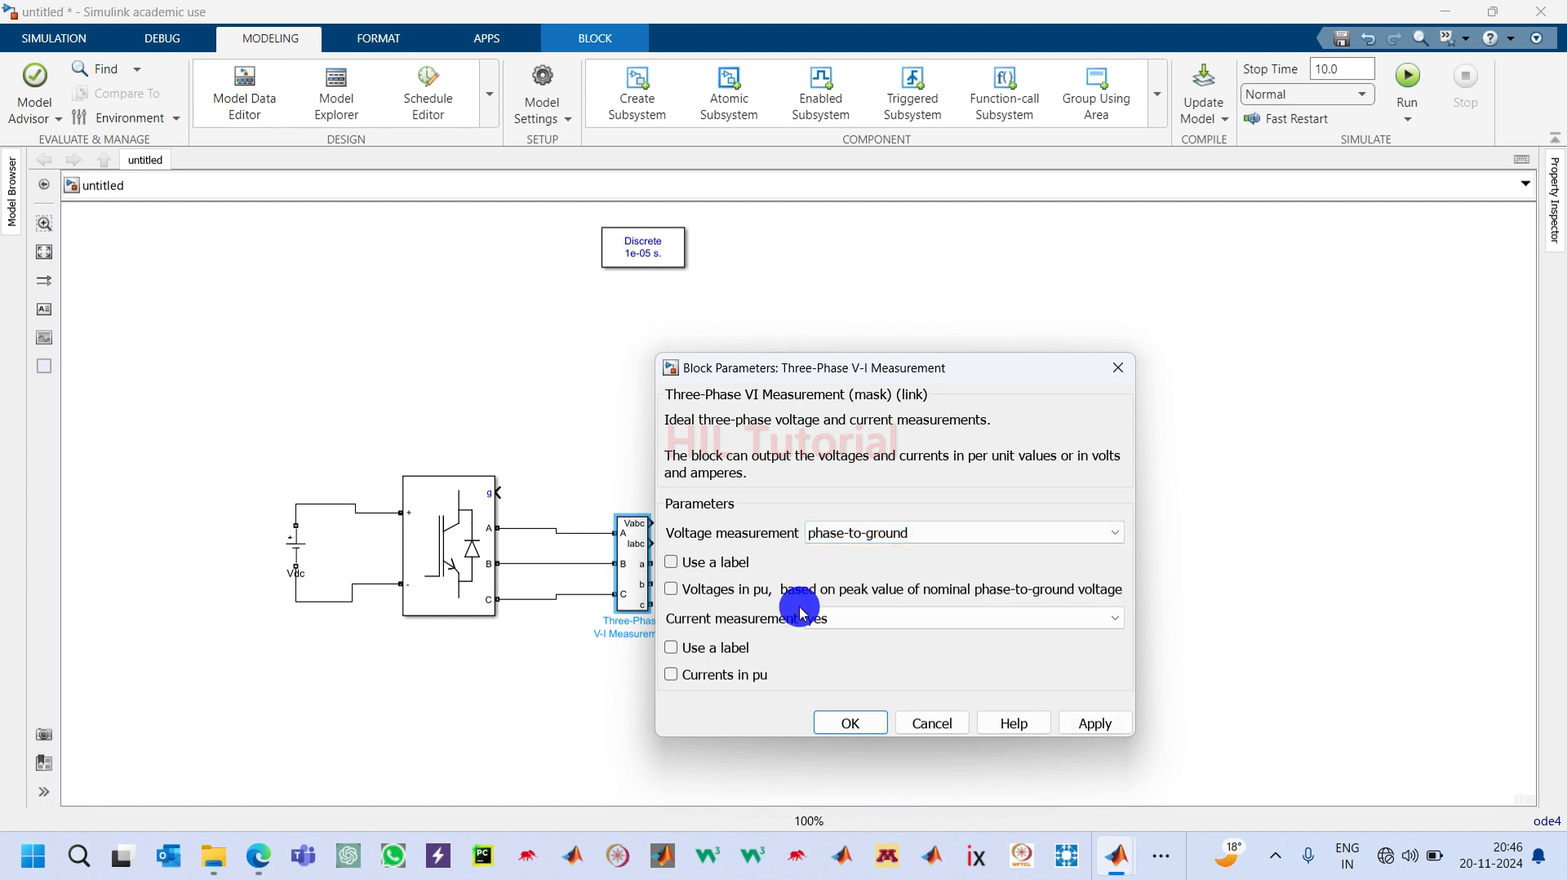
{"action": "left_click", "coordinate": [852, 617]}
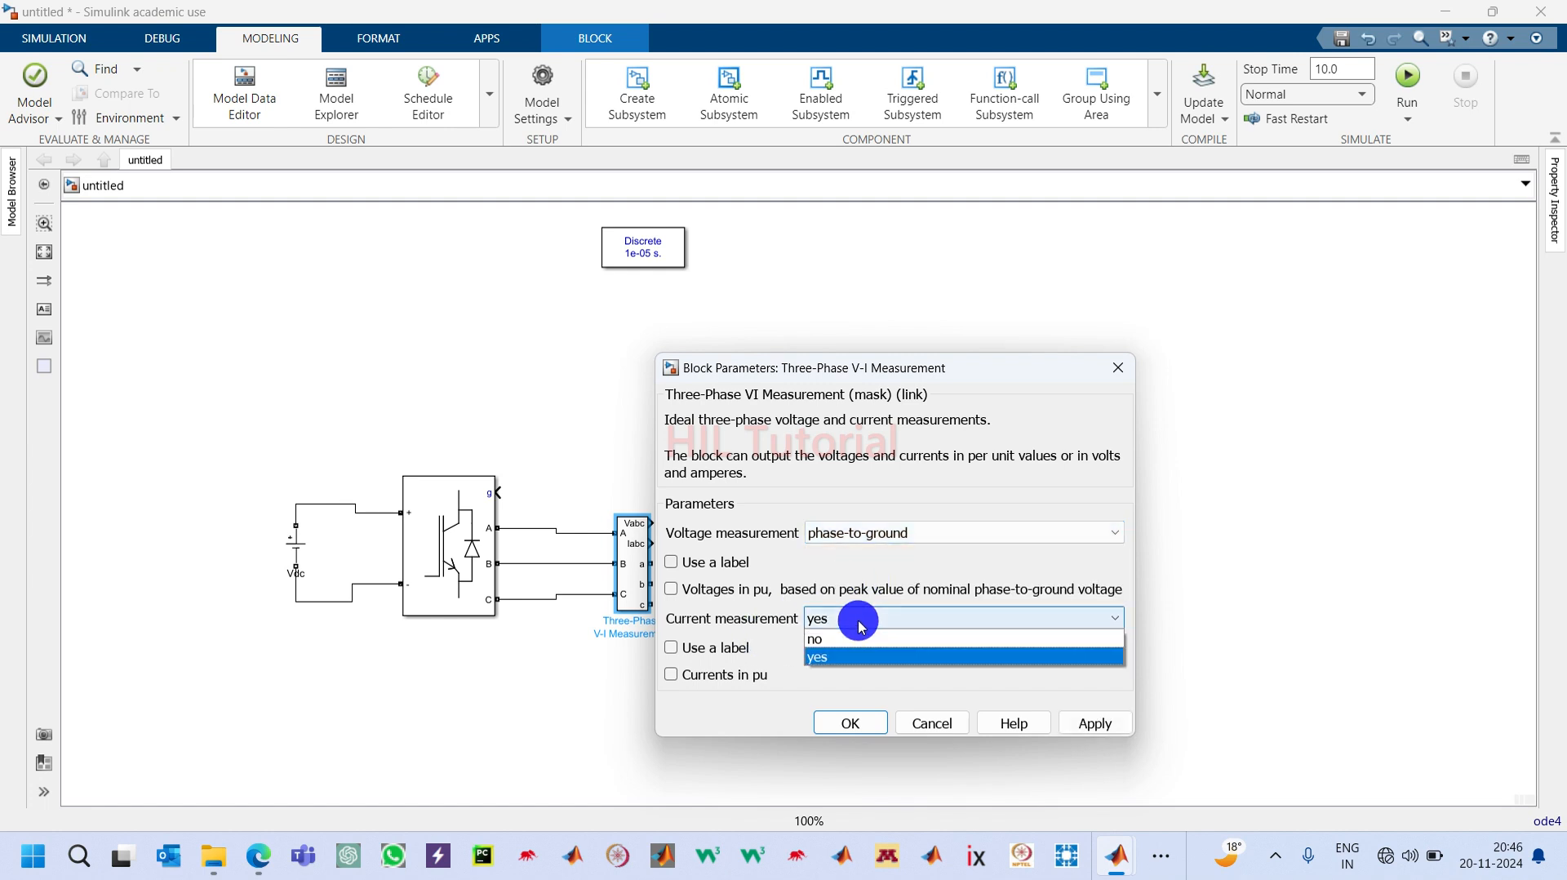
{"action": "left_click", "coordinate": [827, 661]}
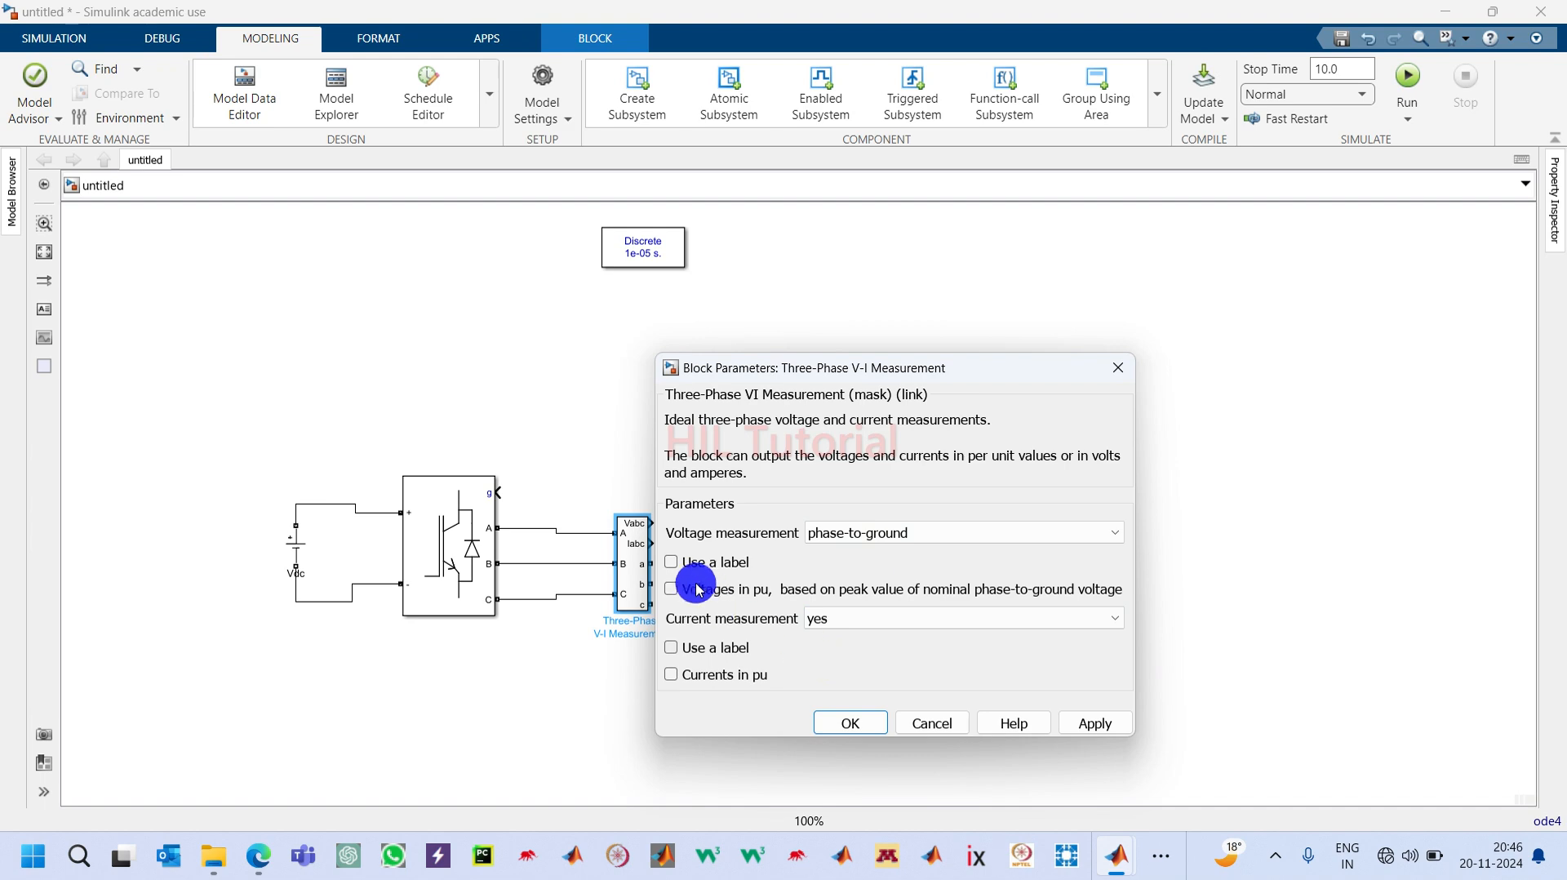
Step: Enable a label for the voltage measurement and set its signal label to Vabc_B1
{"action": "left_click", "coordinate": [672, 561]}
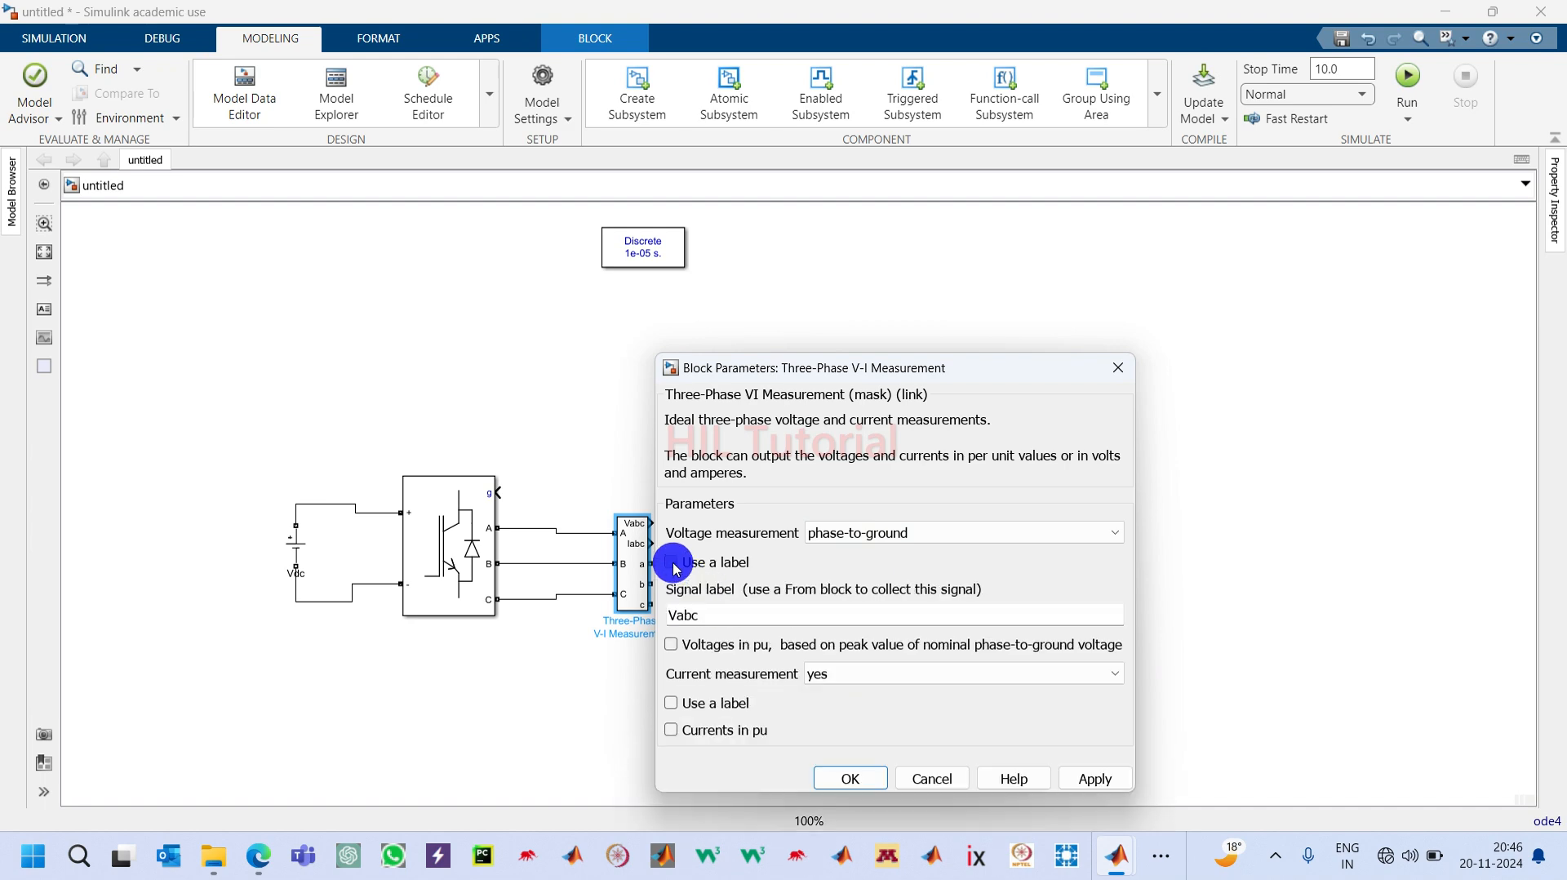
{"action": "double_click", "coordinate": [722, 612]}
{"action": "key", "text": "BackSpace"}
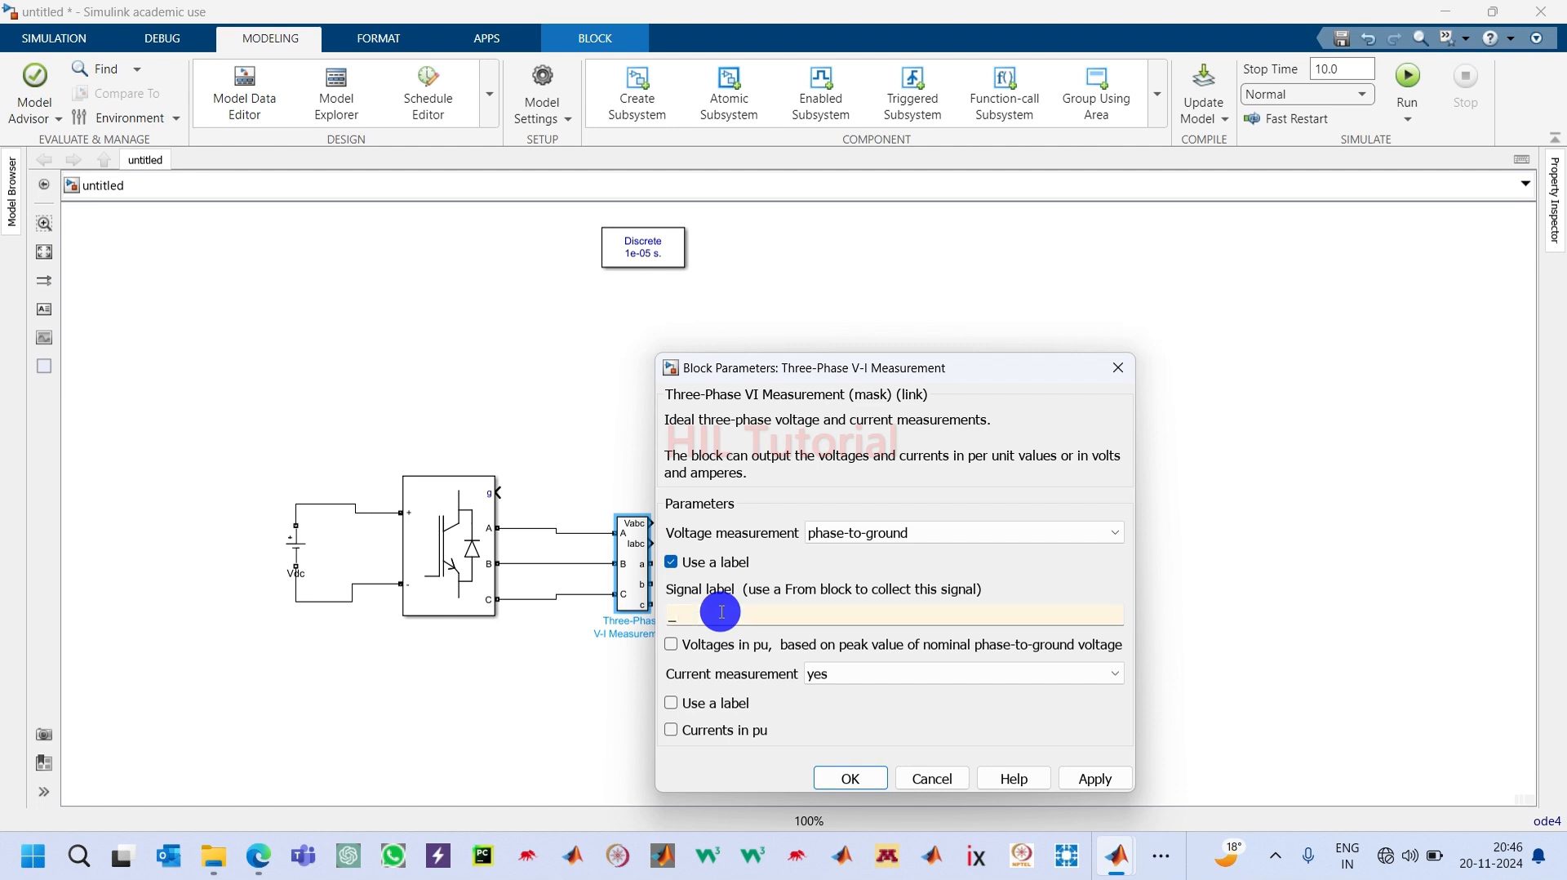
{"action": "key", "text": "ctrl+z"}
{"action": "left_click", "coordinate": [721, 612]}
{"action": "type", "text": "_B1"}
Step: Enable a label for the current measurement, set its signal label to Iabc_B1, and accept the block parameters
{"action": "left_click", "coordinate": [672, 703]}
{"action": "double_click", "coordinate": [691, 751]}
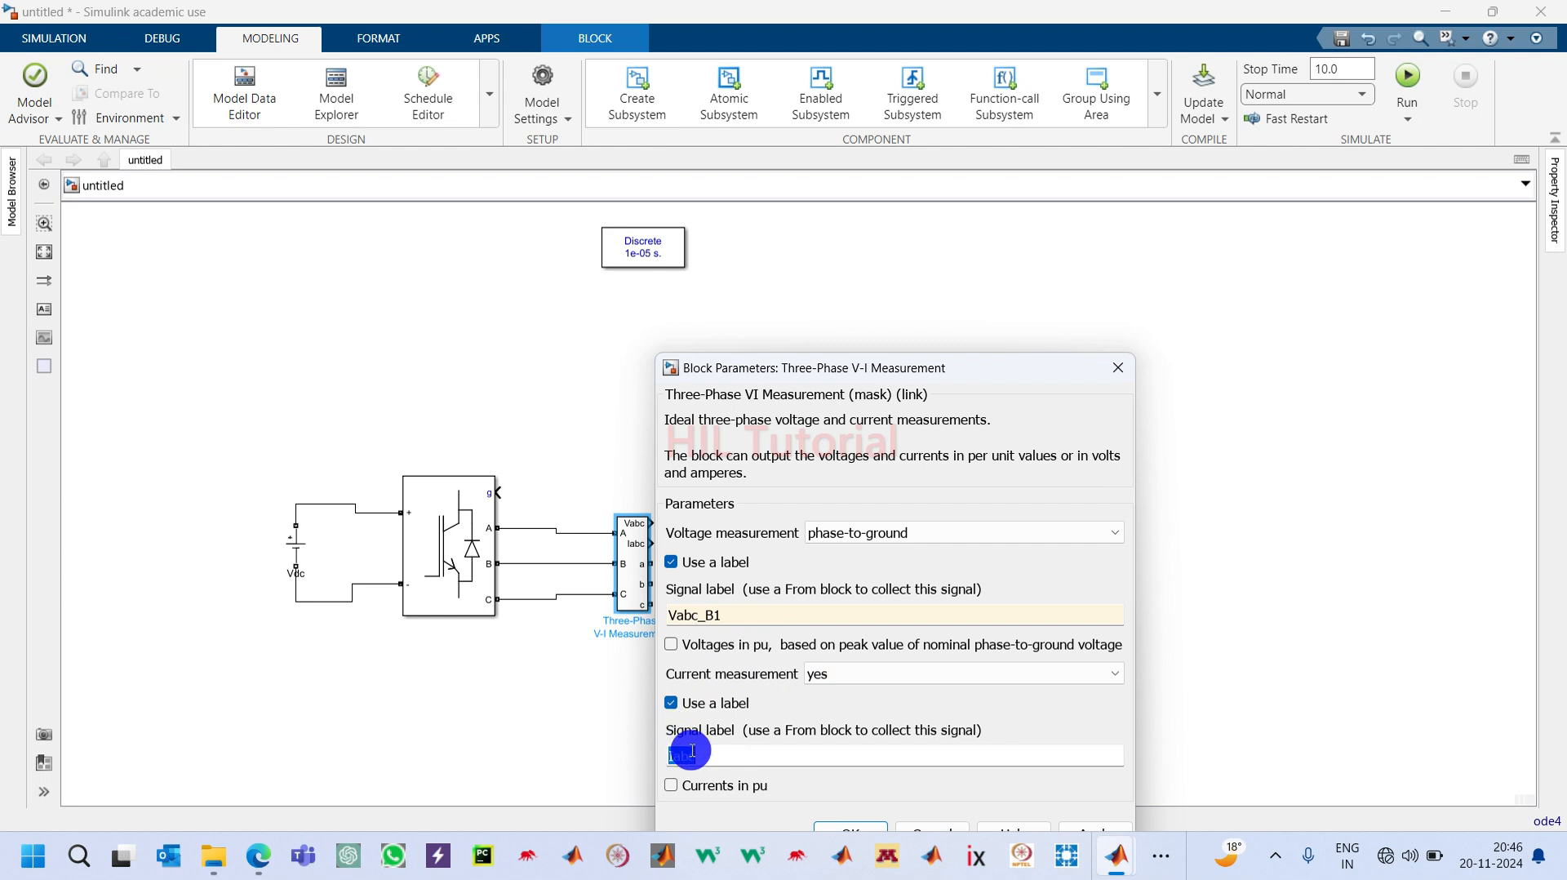
{"action": "key", "text": "End"}
{"action": "type", "text": "_B1"}
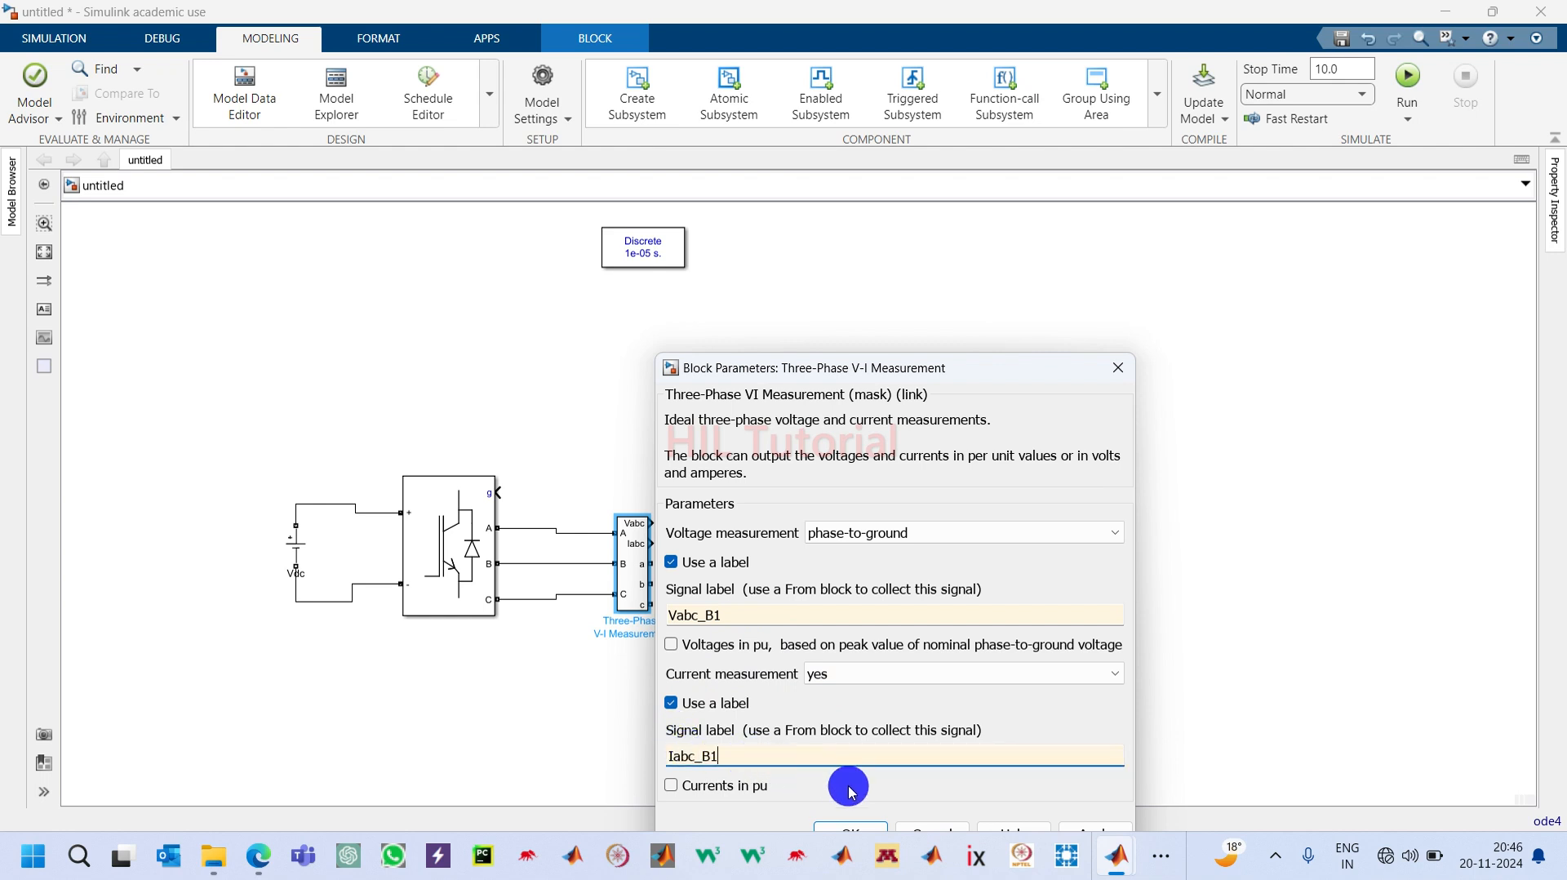
{"action": "left_click", "coordinate": [863, 830]}
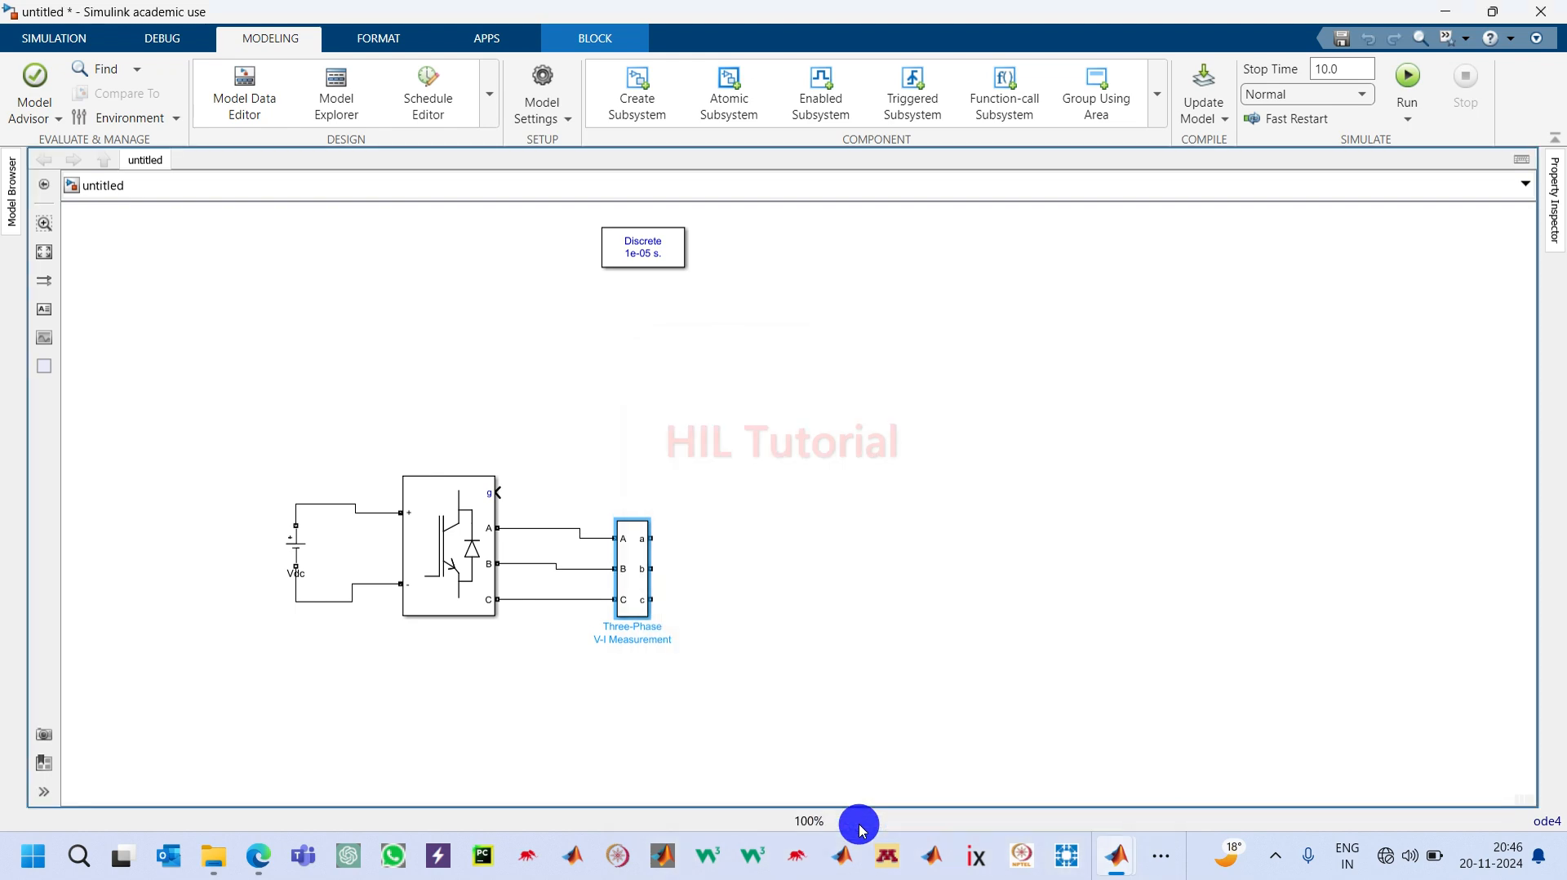
Step: Rename the Three-Phase V-I Measurement block as B1 and shift it slightly away from the bridge
{"action": "left_click", "coordinate": [665, 633]}
{"action": "key", "text": "BackSpace"}
{"action": "key", "text": "BackSpace"}
{"action": "key", "text": "BackSpace"}
{"action": "key", "text": "BackSpace"}
{"action": "key", "text": "BackSpace"}
{"action": "key", "text": "BackSpace"}
{"action": "key", "text": "BackSpace"}
{"action": "key", "text": "BackSpace"}
{"action": "key", "text": "BackSpace"}
{"action": "key", "text": "BackSpace"}
{"action": "key", "text": "BackSpace"}
{"action": "key", "text": "BackSpace"}
{"action": "key", "text": "BackSpace"}
{"action": "key", "text": "BackSpace"}
{"action": "key", "text": "BackSpace"}
{"action": "key", "text": "BackSpace"}
{"action": "key", "text": "BackSpace"}
{"action": "key", "text": "BackSpace"}
{"action": "key", "text": "BackSpace"}
{"action": "key", "text": "BackSpace"}
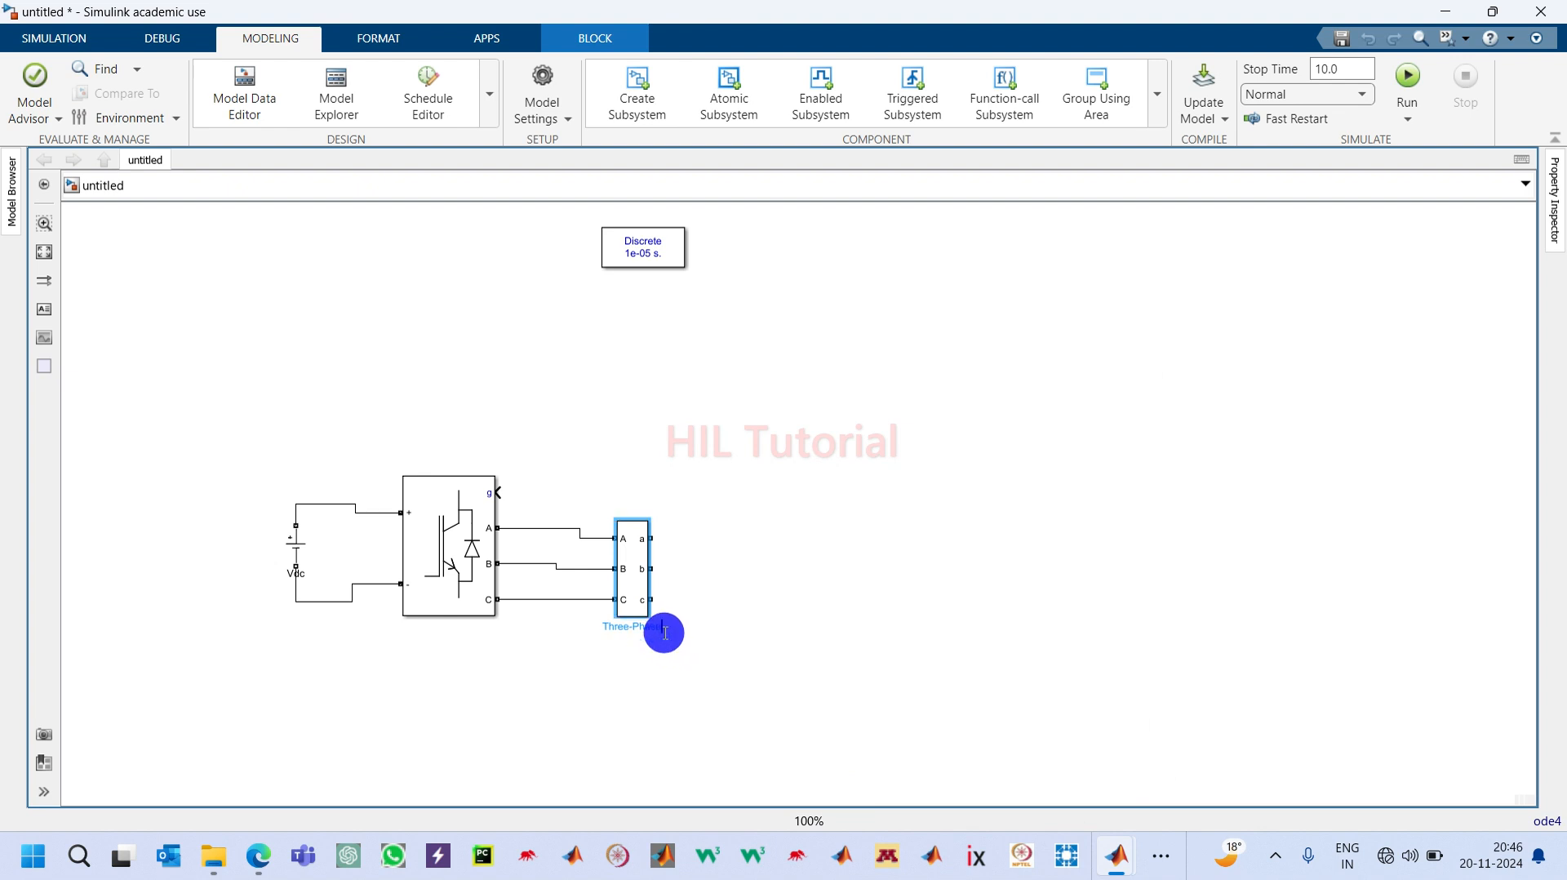
{"action": "type", "text": "B1"}
{"action": "left_click", "coordinate": [816, 656]}
{"action": "left_click_drag", "start_coordinate": [634, 573], "coordinate": [645, 569]}
{"action": "left_click", "coordinate": [829, 623]}
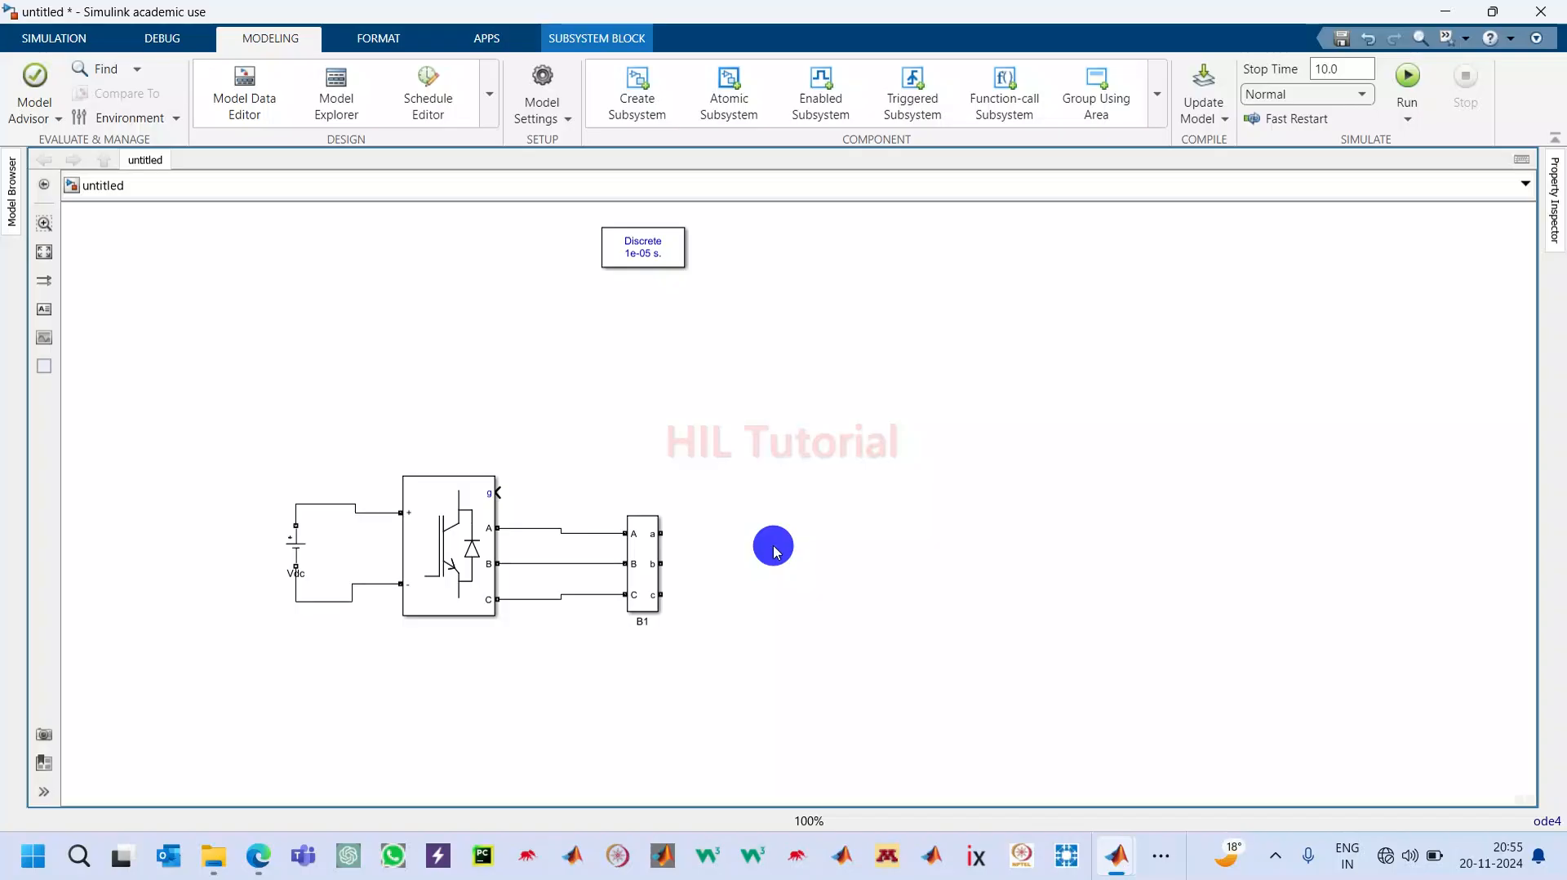
Step: Add a Simulink Subsystem block on the output side of B1, leaving space between them
{"action": "double_click", "coordinate": [760, 536]}
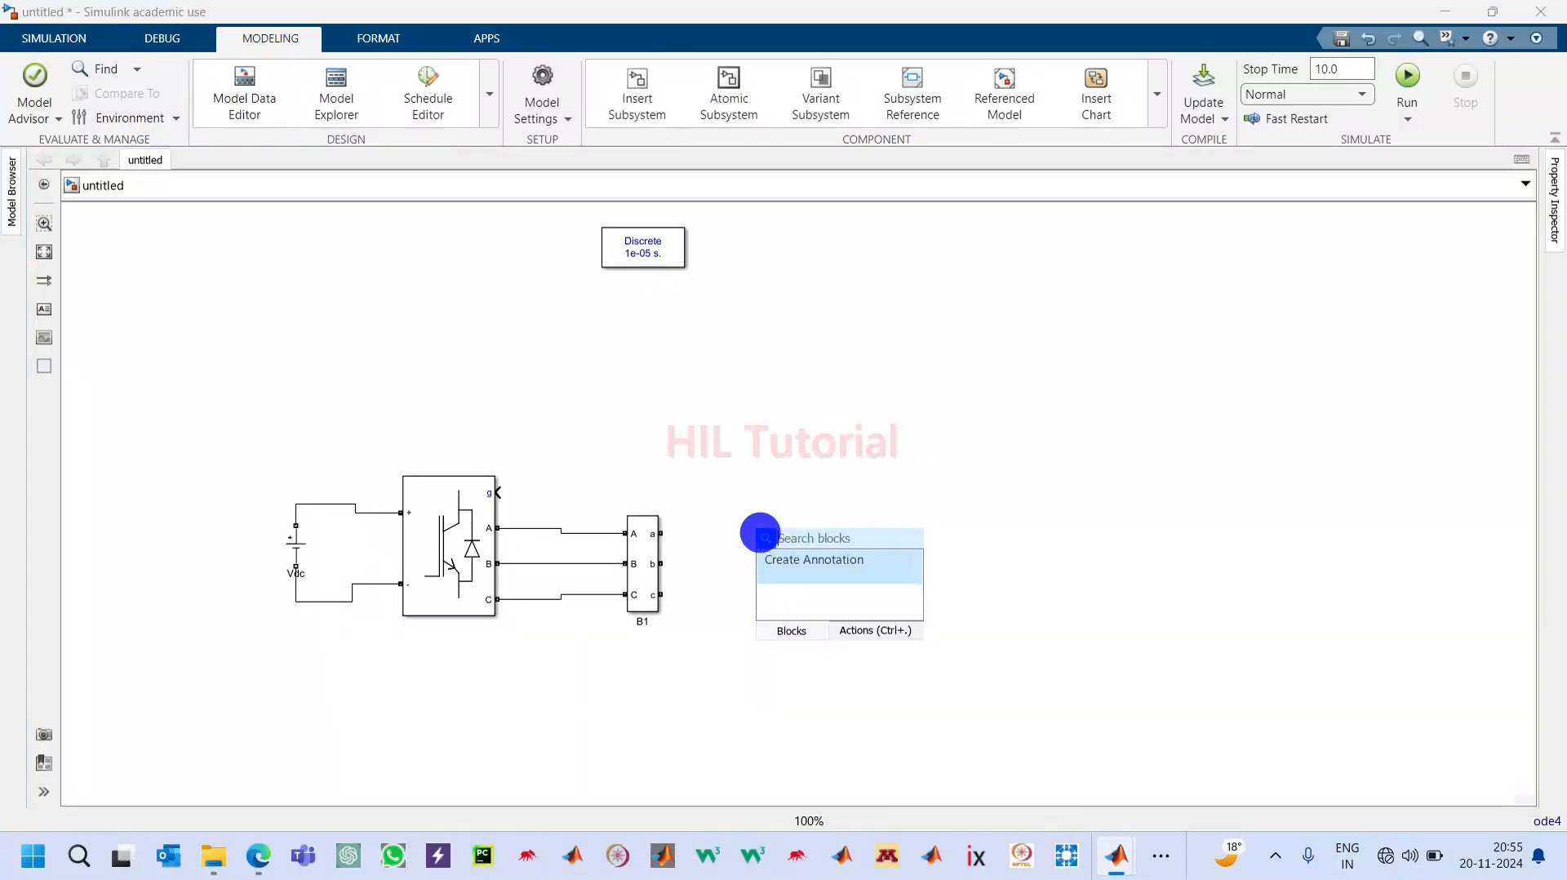
{"action": "type", "text": "subs"}
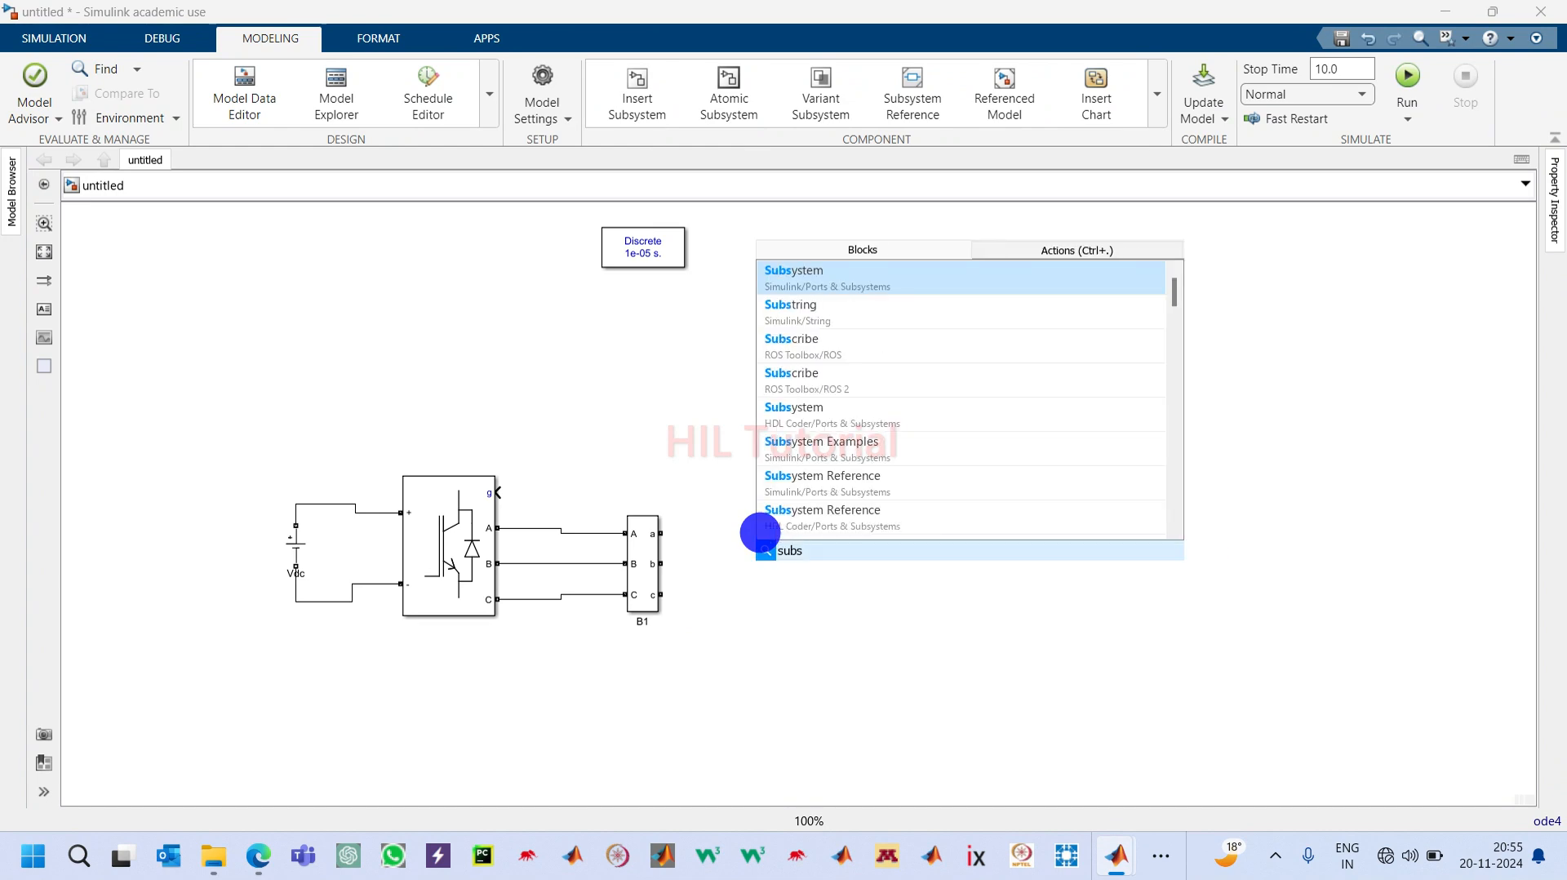
{"action": "key", "text": "Return"}
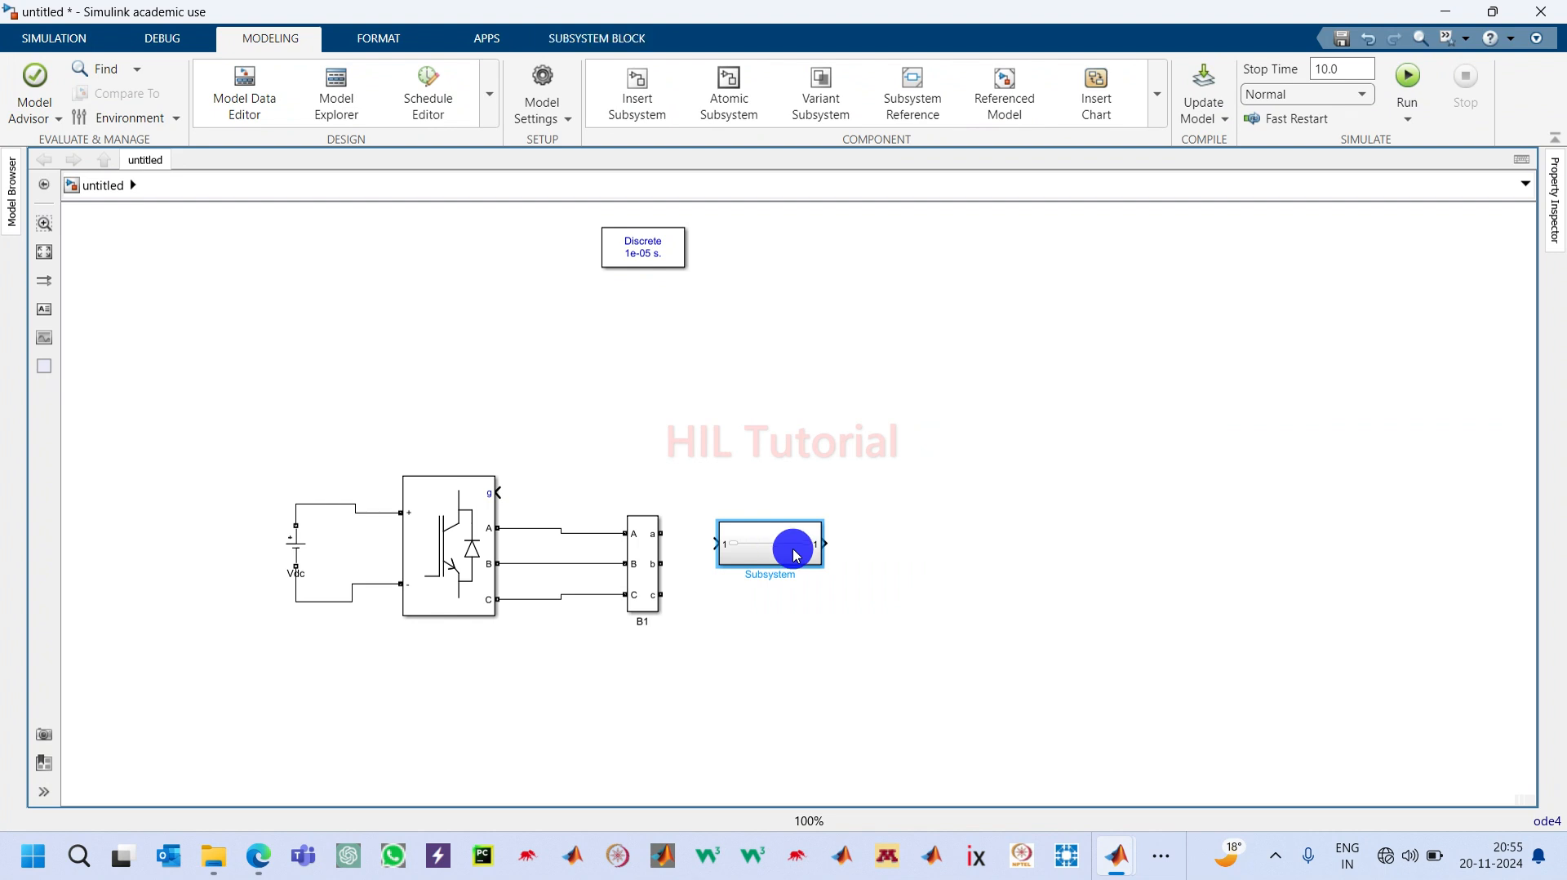
{"action": "left_click_drag", "start_coordinate": [794, 549], "coordinate": [856, 564]}
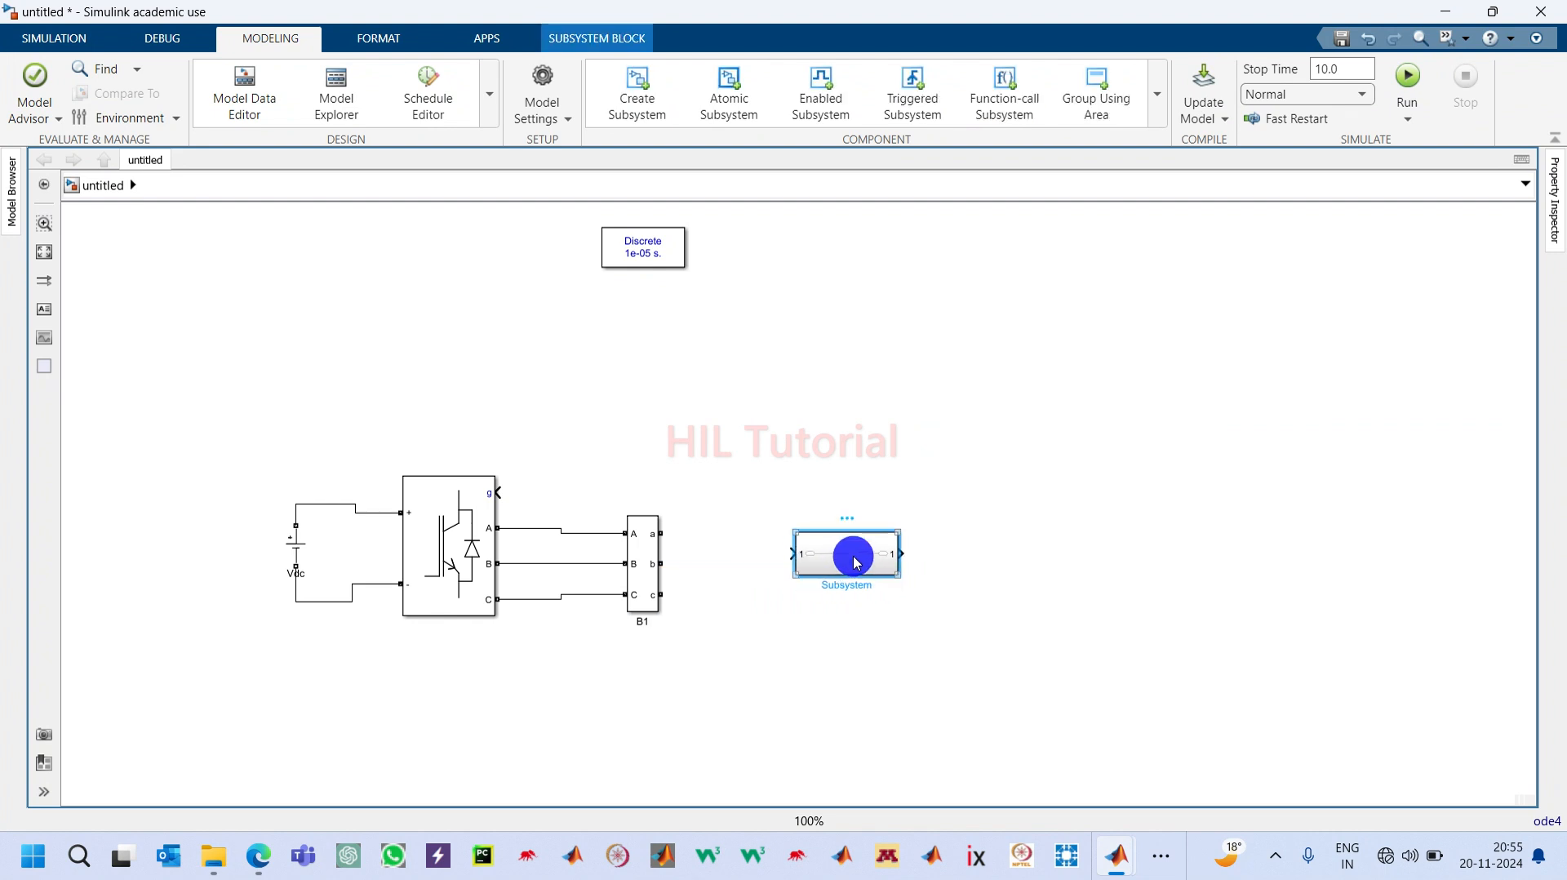
Step: Open the new subsystem and delete its default input port, output port and connecting line
{"action": "double_click", "coordinate": [856, 561]}
{"action": "left_click_drag", "start_coordinate": [618, 461], "coordinate": [945, 549]}
{"action": "key", "text": "Delete"}
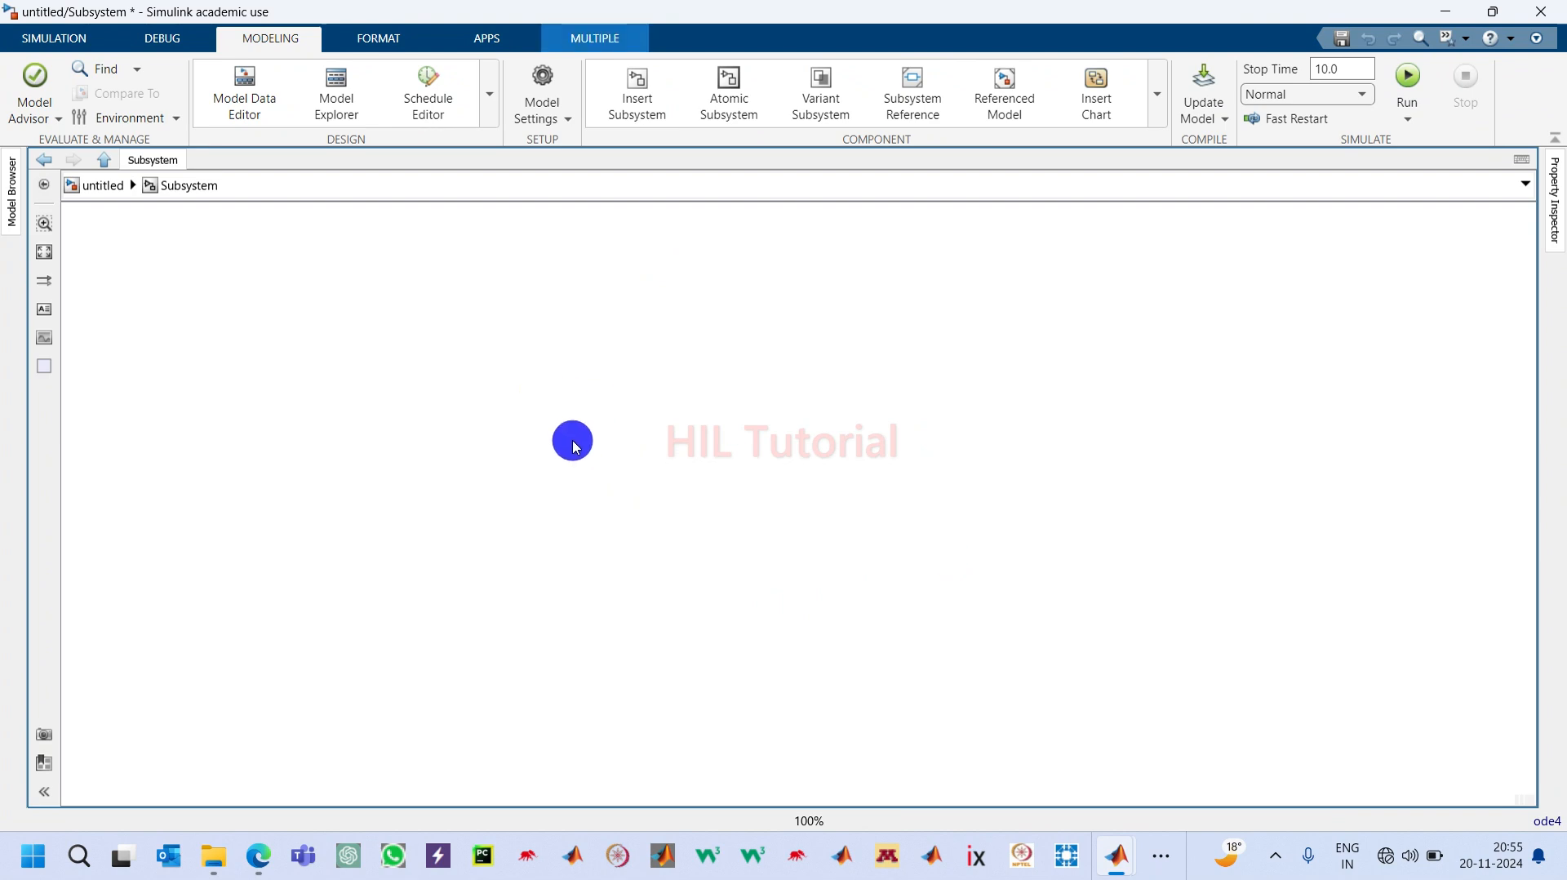
Step: Add a Connection Port from the Utilities library inside the subsystem and paste a copy of it at the same height on the opposite side
{"action": "double_click", "coordinate": [559, 429]}
{"action": "type", "text": "co"}
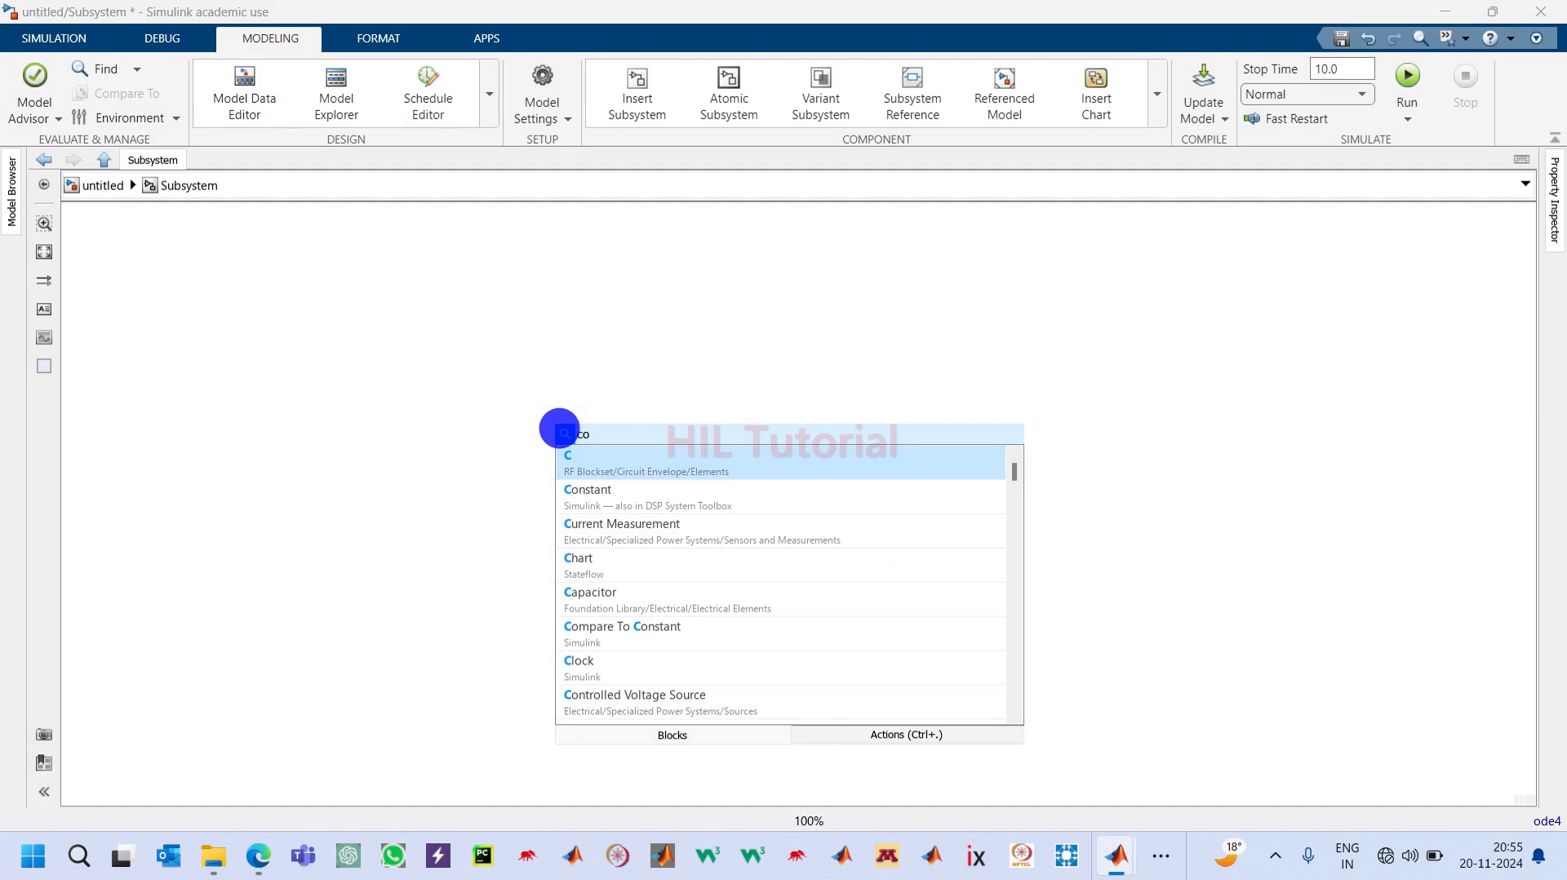
{"action": "type", "text": "nn"}
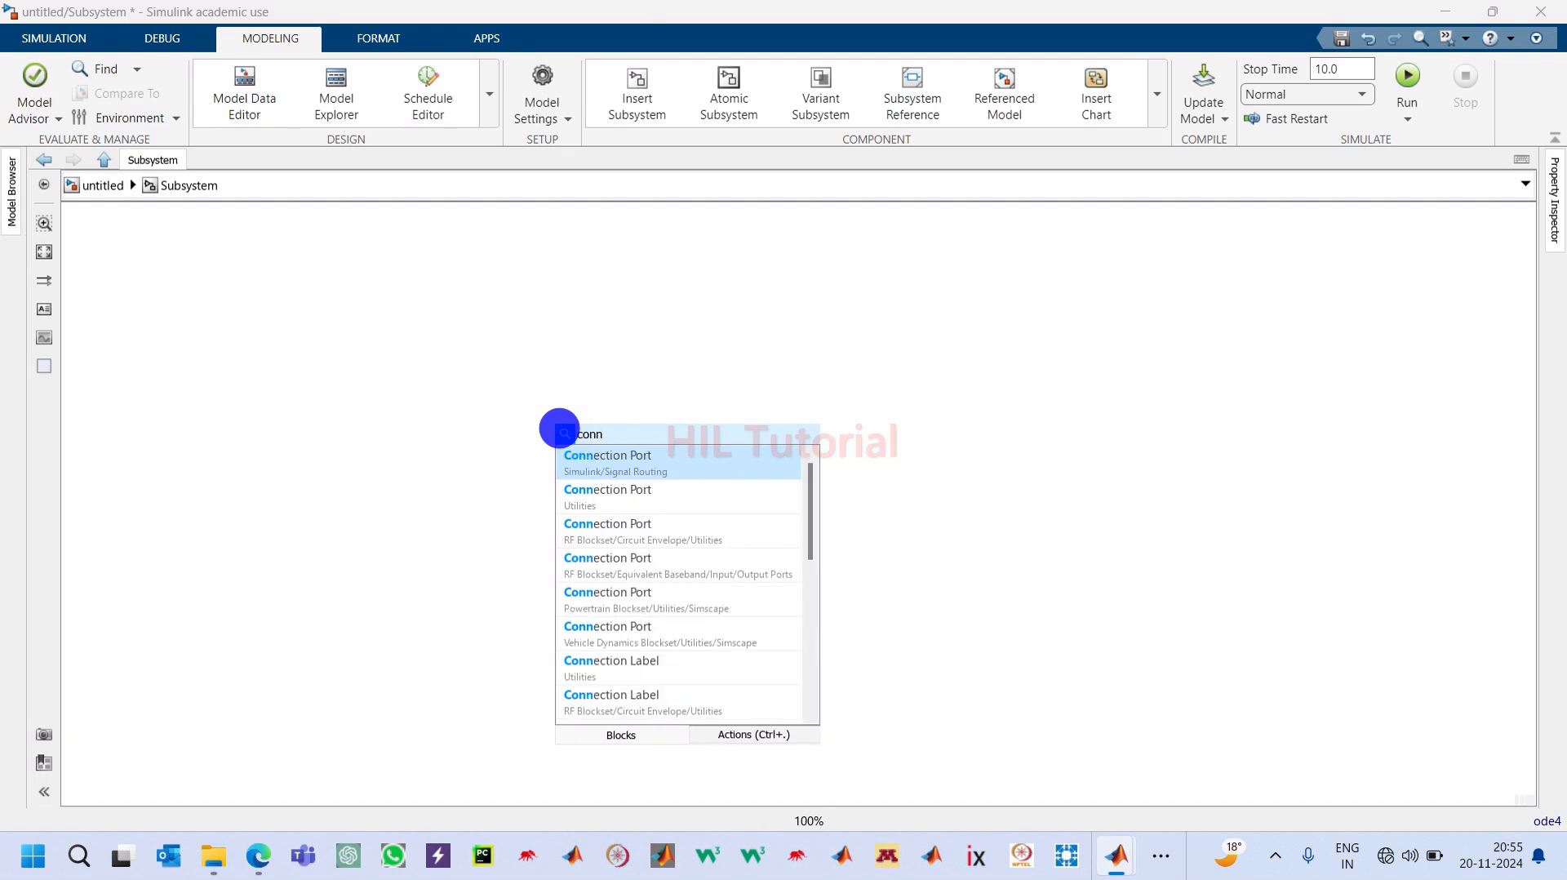
{"action": "key", "text": "Down"}
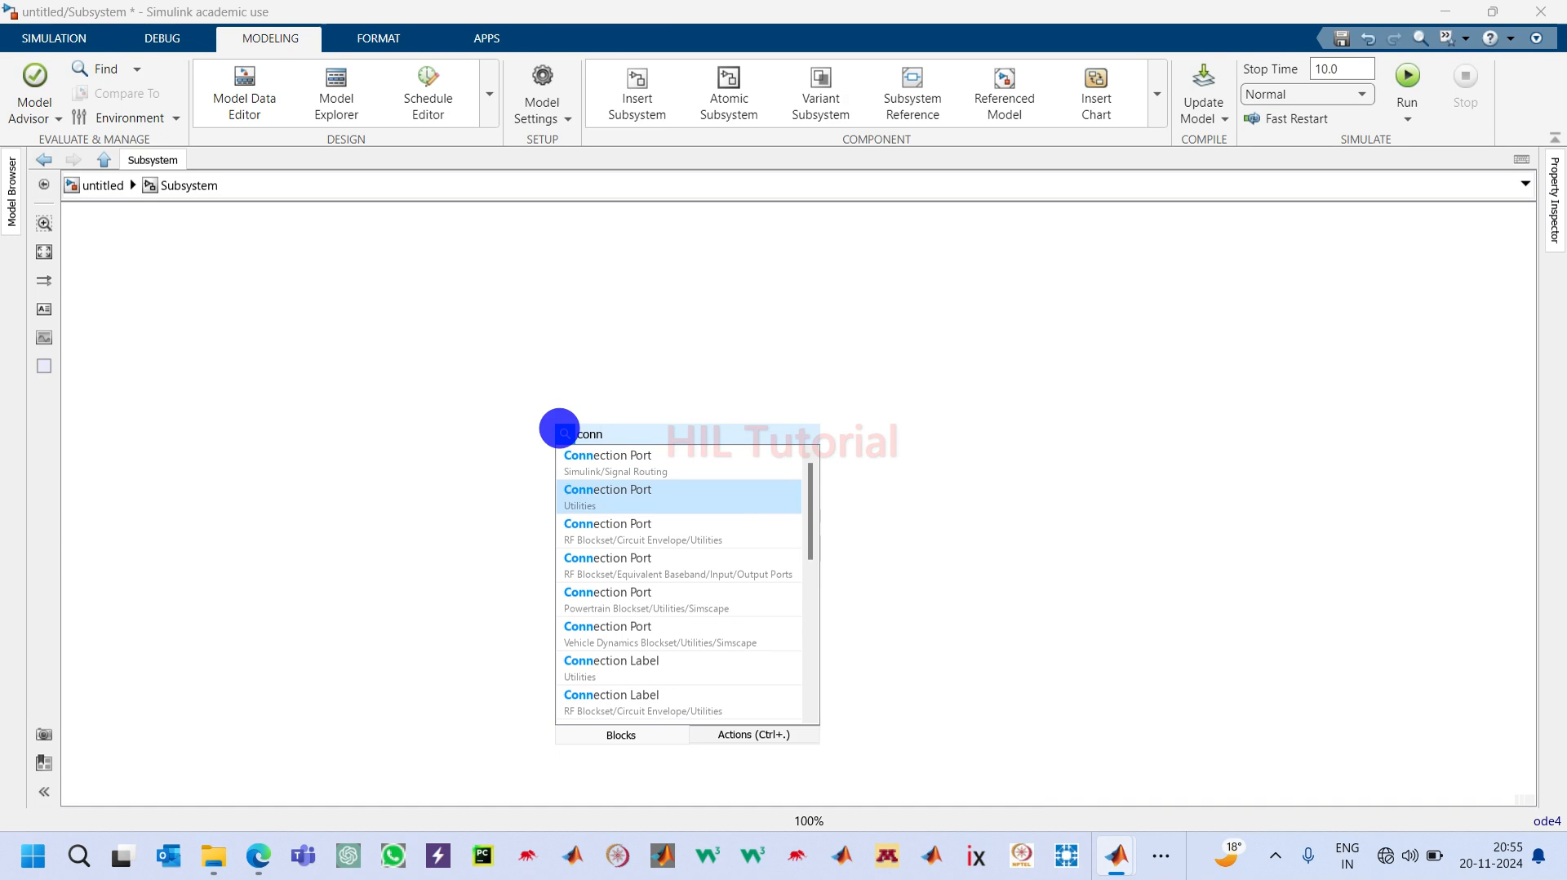
{"action": "key", "text": "Return"}
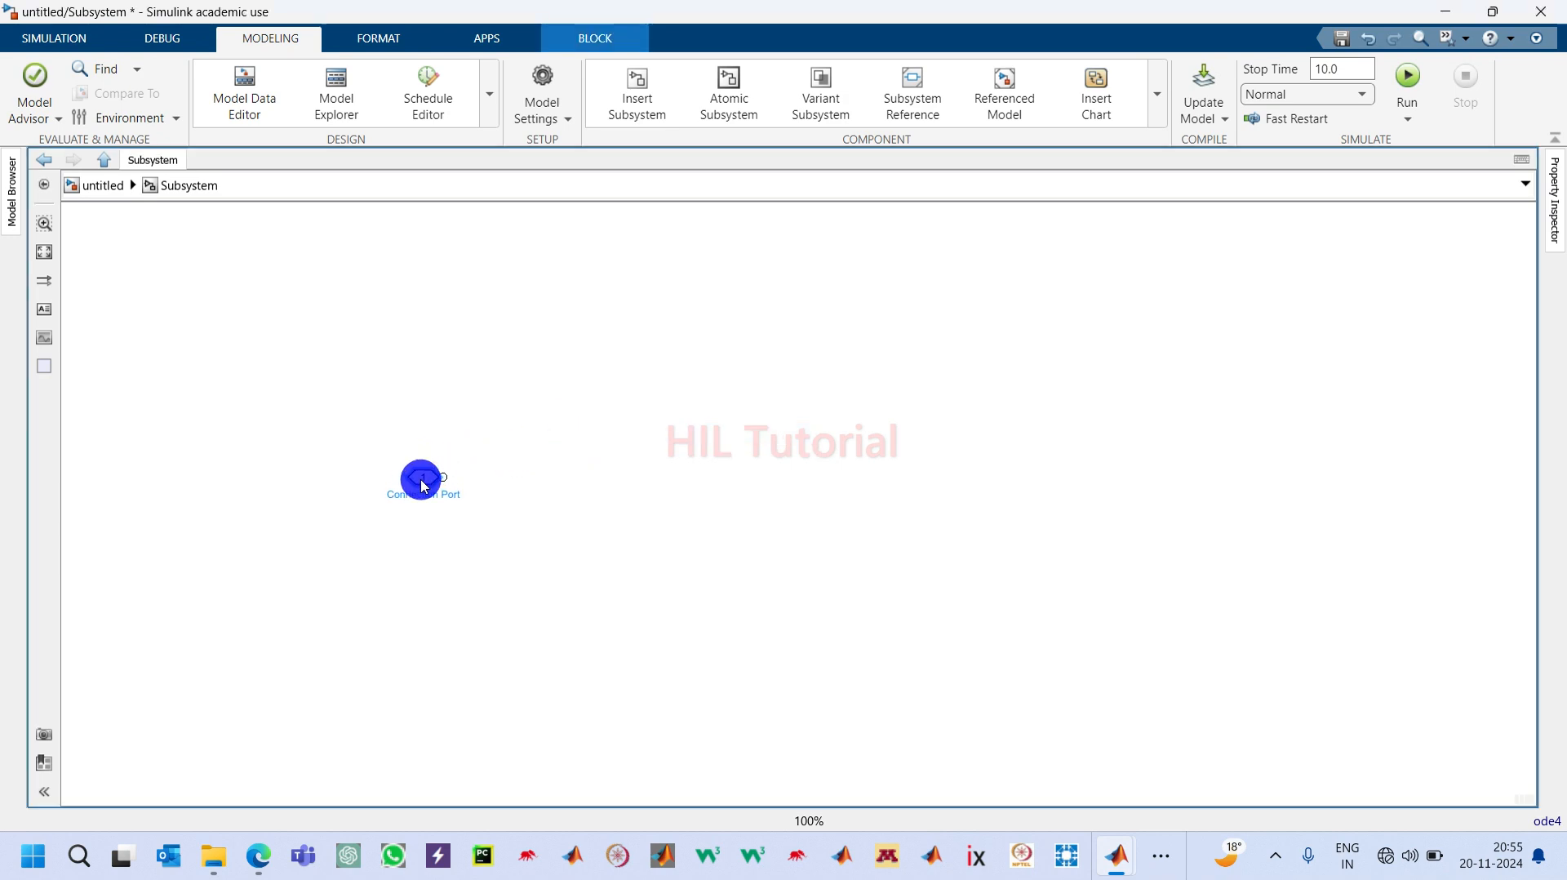
{"action": "left_click", "coordinate": [865, 479]}
{"action": "key", "text": "ctrl+v"}
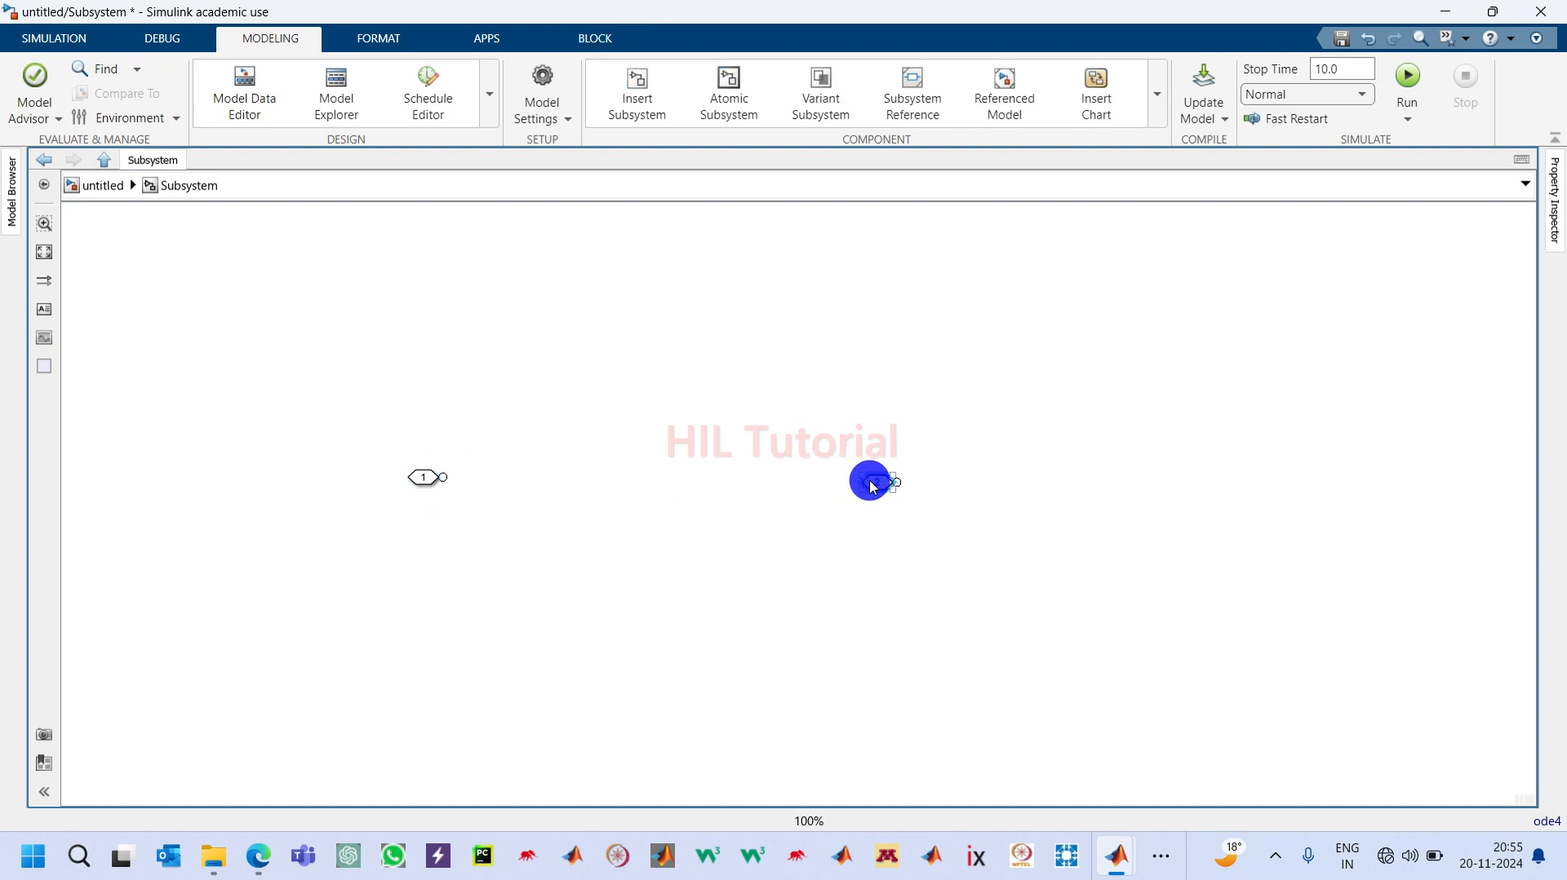
Step: Connect the two connection ports with a line and nudge the first port level with the second so the line is straight
{"action": "left_click", "coordinate": [874, 485]}
{"action": "left_click_drag", "start_coordinate": [868, 479], "coordinate": [426, 468]}
{"action": "left_click", "coordinate": [420, 479]}
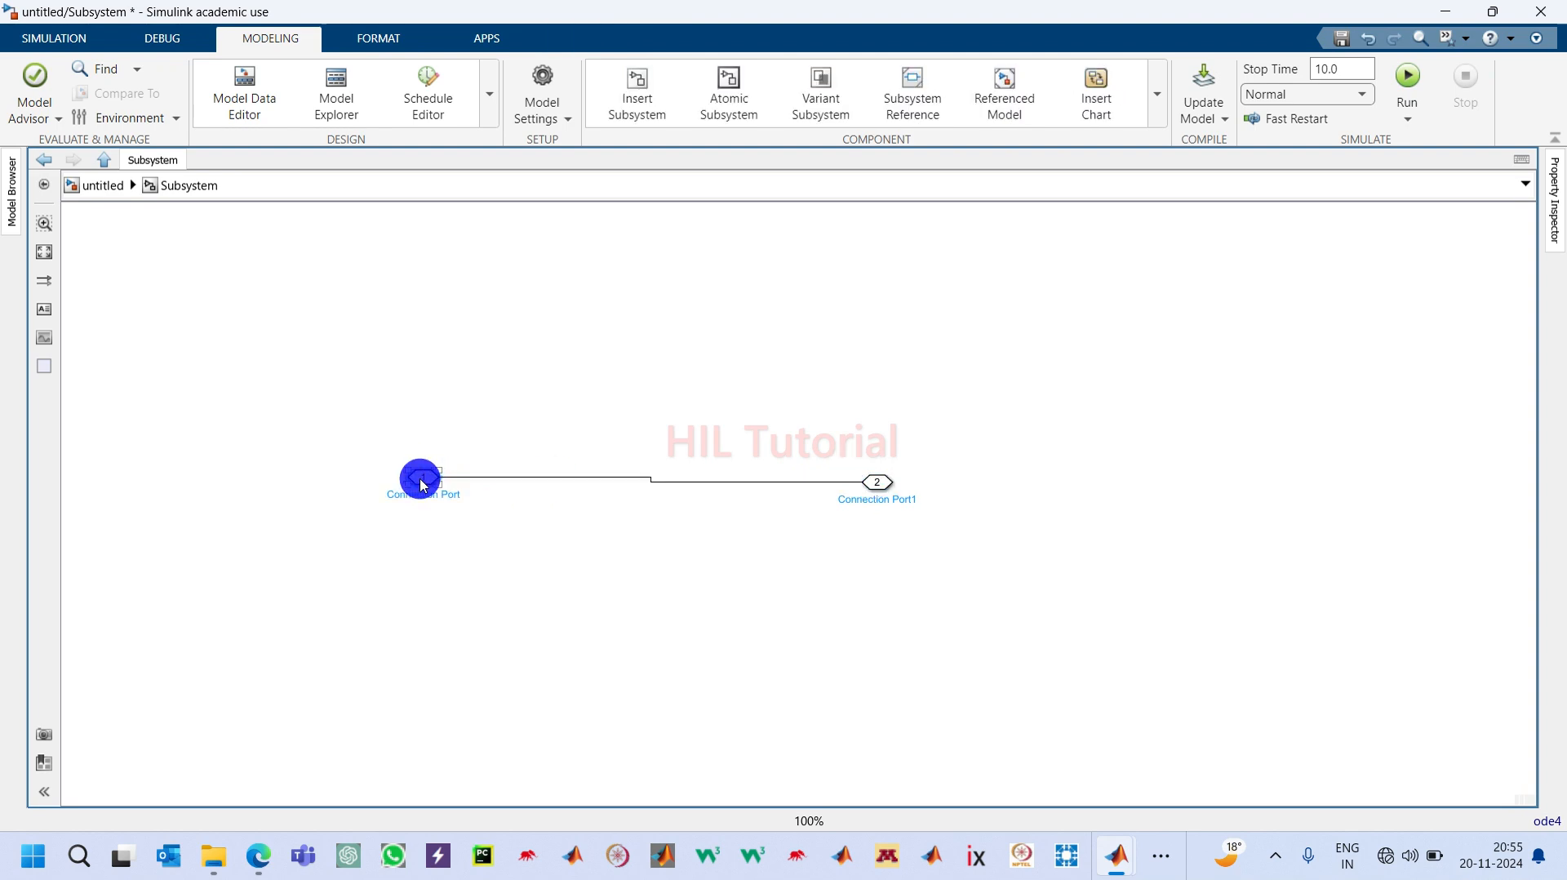
{"action": "key", "text": "Down"}
{"action": "key", "text": "Down"}
{"action": "key", "text": "Up"}
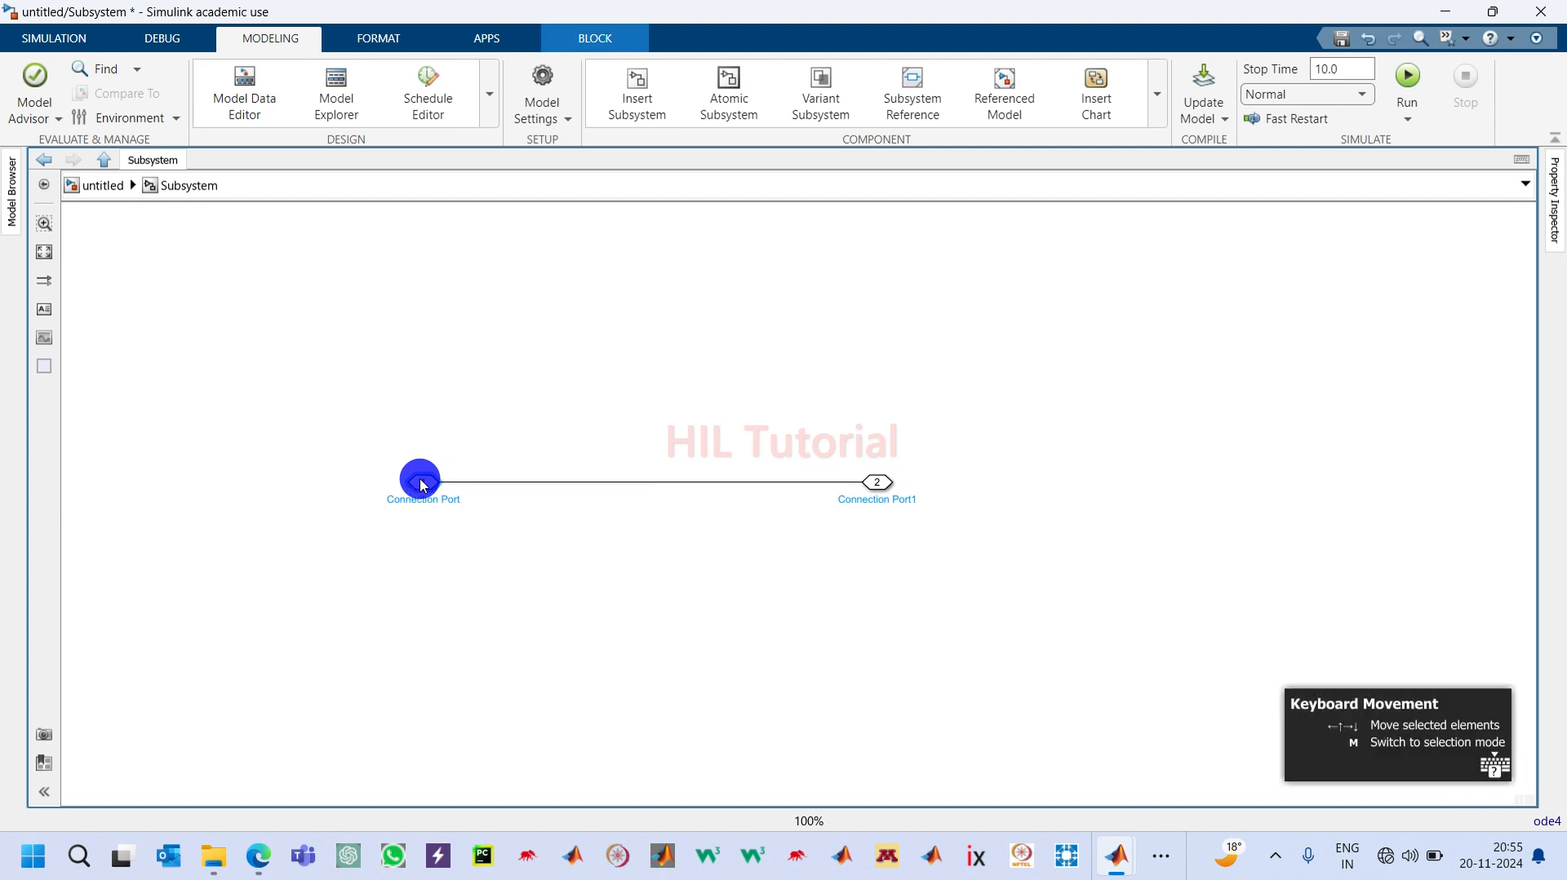
Step: Rename connection port 1 as A
{"action": "left_click", "coordinate": [441, 494]}
{"action": "key", "text": "ctrl+a"}
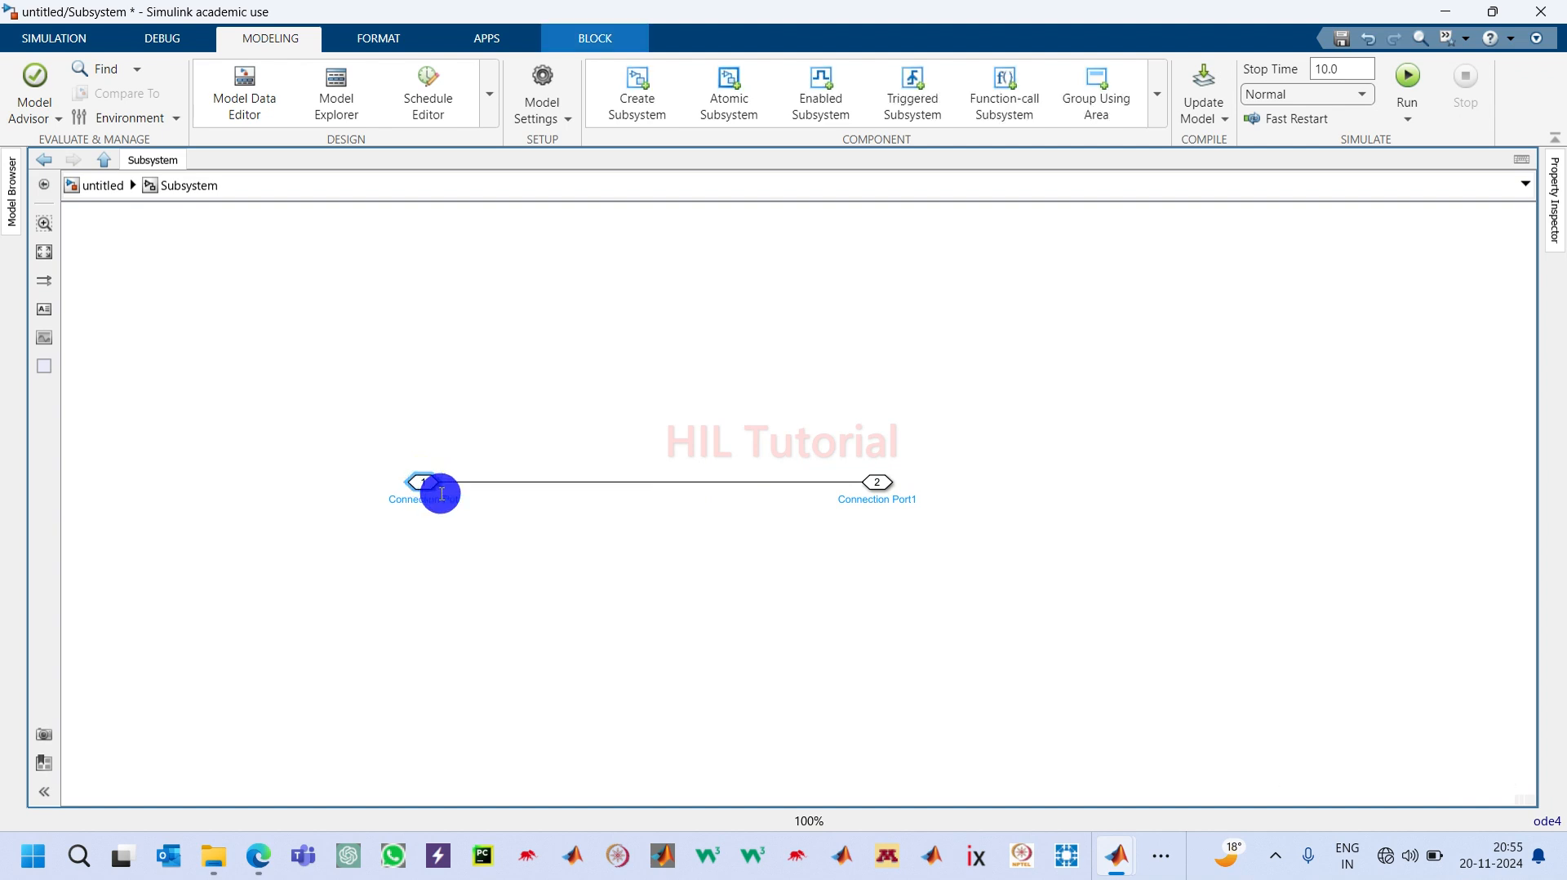
{"action": "key", "text": "BackSpace"}
{"action": "type", "text": "A"}
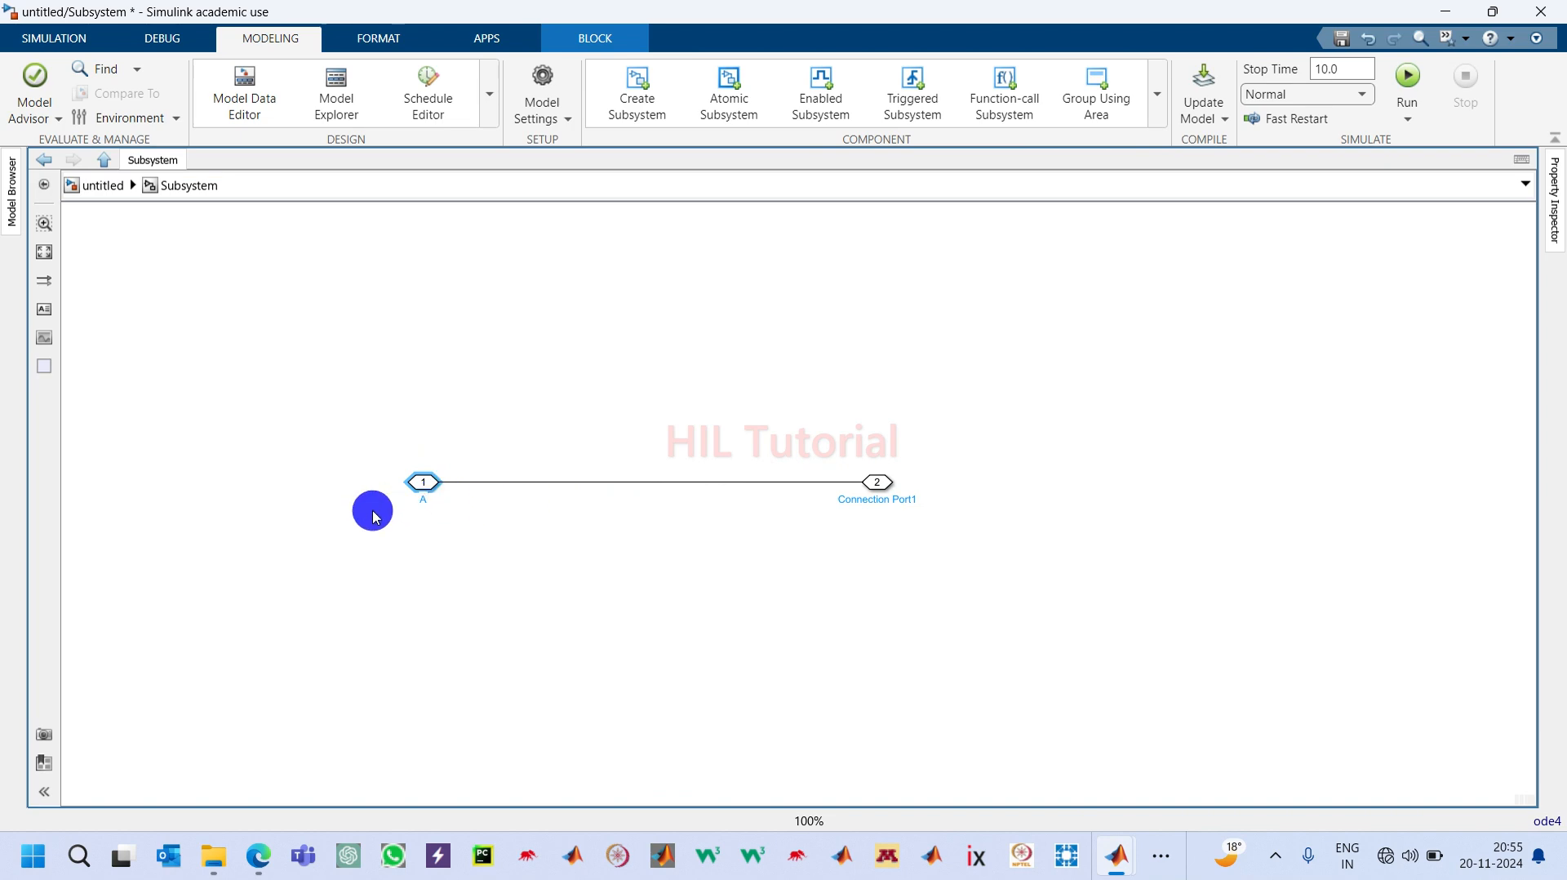
{"action": "left_click", "coordinate": [623, 566]}
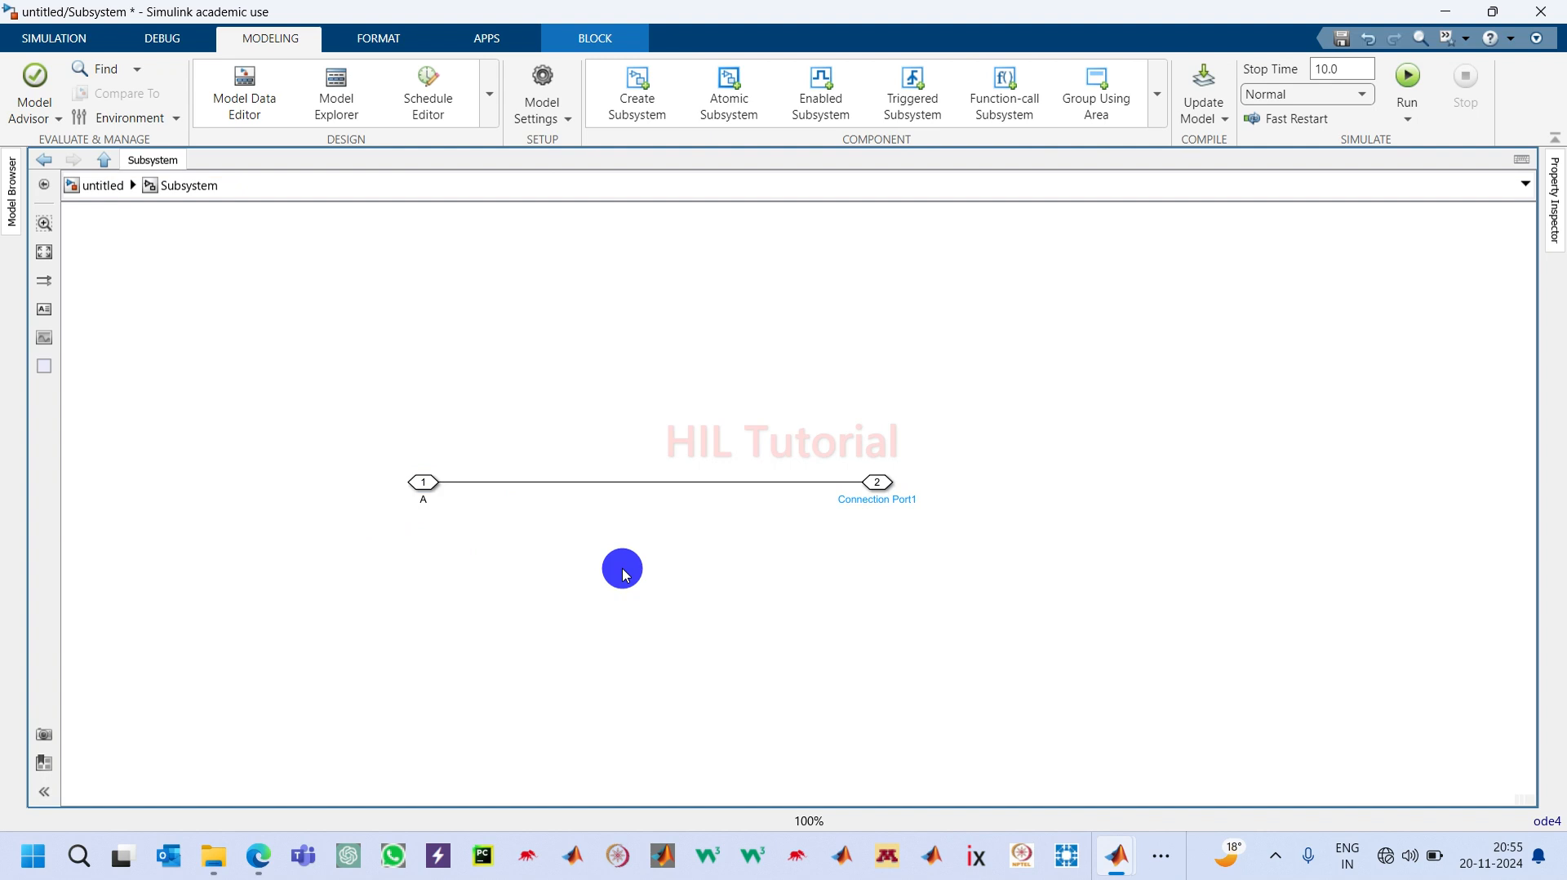
Step: Rename connection port 2 as a and move it horizontally farther from port A to lengthen the line
{"action": "left_click", "coordinate": [907, 492]}
{"action": "key", "text": "BackSpace"}
{"action": "key", "text": "BackSpace"}
{"action": "key", "text": "BackSpace"}
{"action": "key", "text": "BackSpace"}
{"action": "key", "text": "BackSpace"}
{"action": "key", "text": "BackSpace"}
{"action": "key", "text": "BackSpace"}
{"action": "key", "text": "BackSpace"}
{"action": "key", "text": "BackSpace"}
{"action": "key", "text": "BackSpace"}
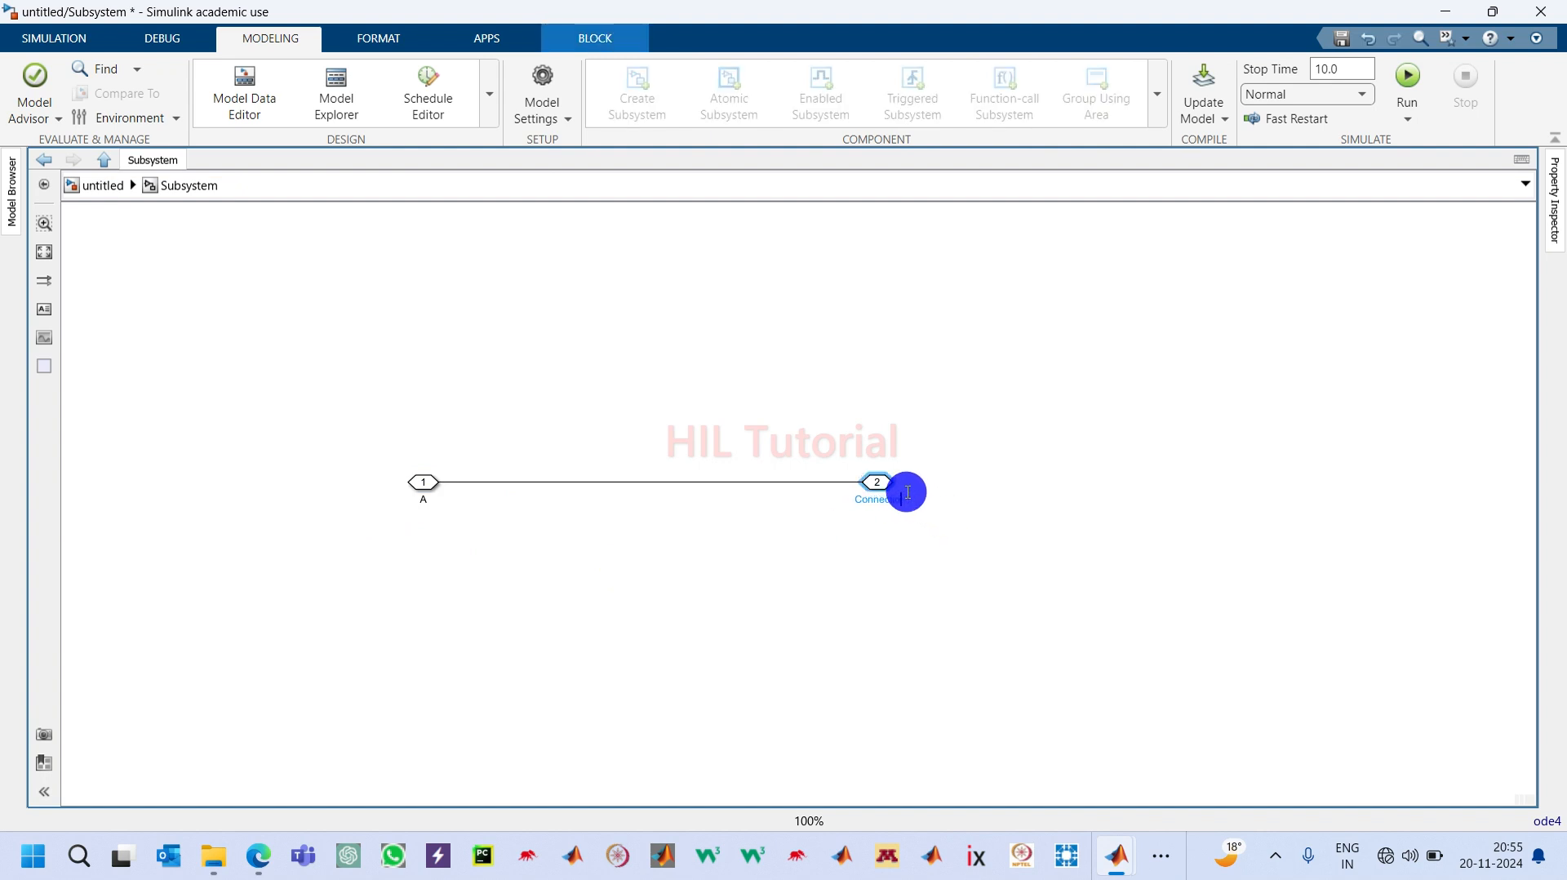
{"action": "key", "text": "BackSpace"}
{"action": "key", "text": "BackSpace"}
{"action": "key", "text": "BackSpace"}
{"action": "key", "text": "BackSpace"}
{"action": "key", "text": "BackSpace"}
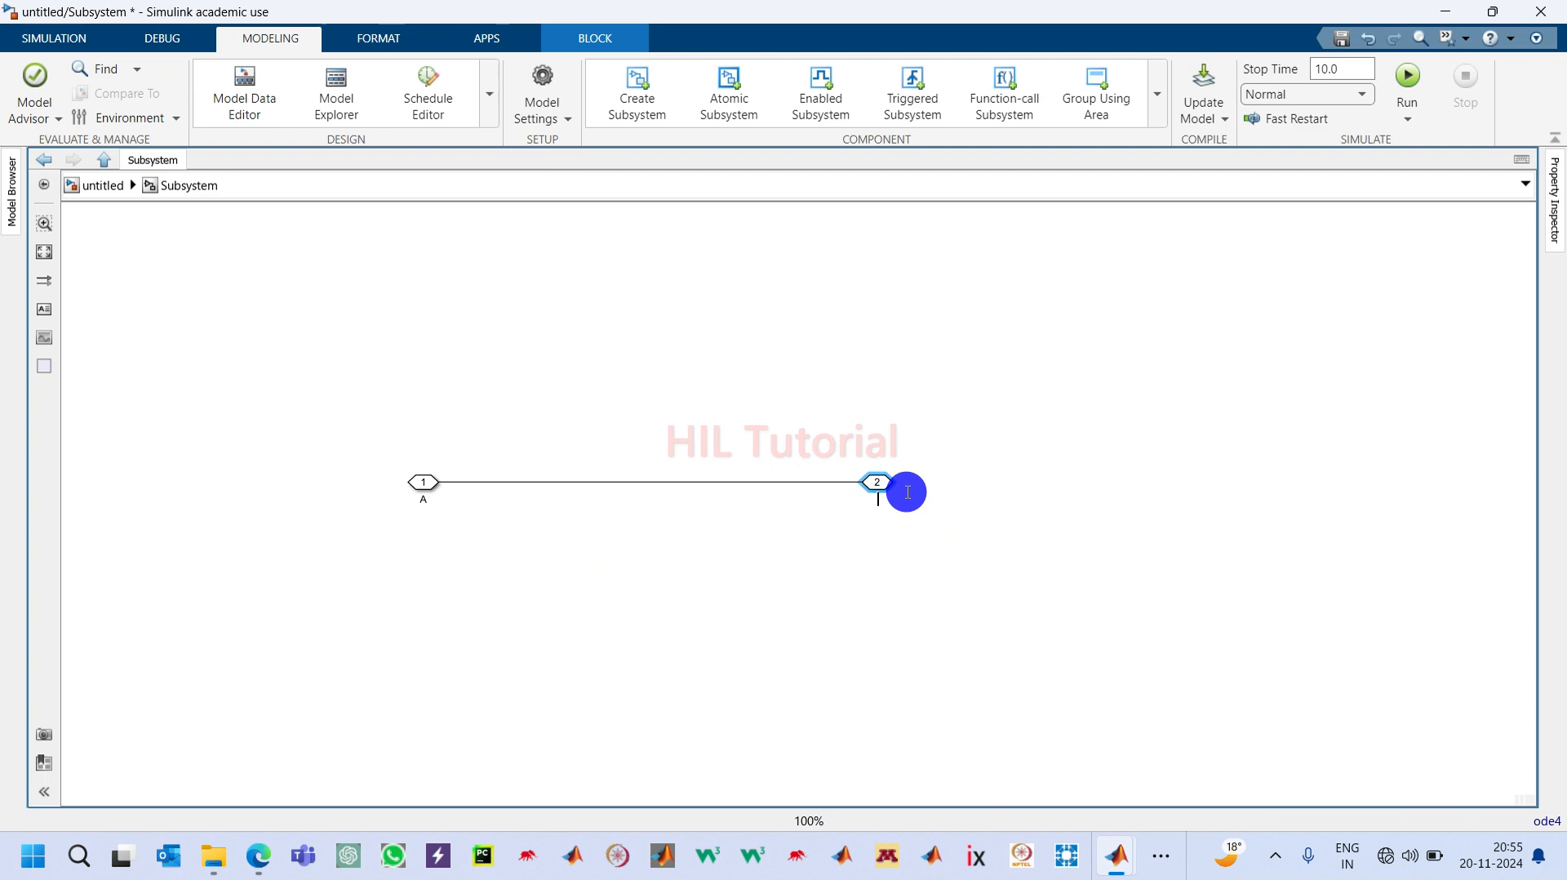
{"action": "type", "text": "a"}
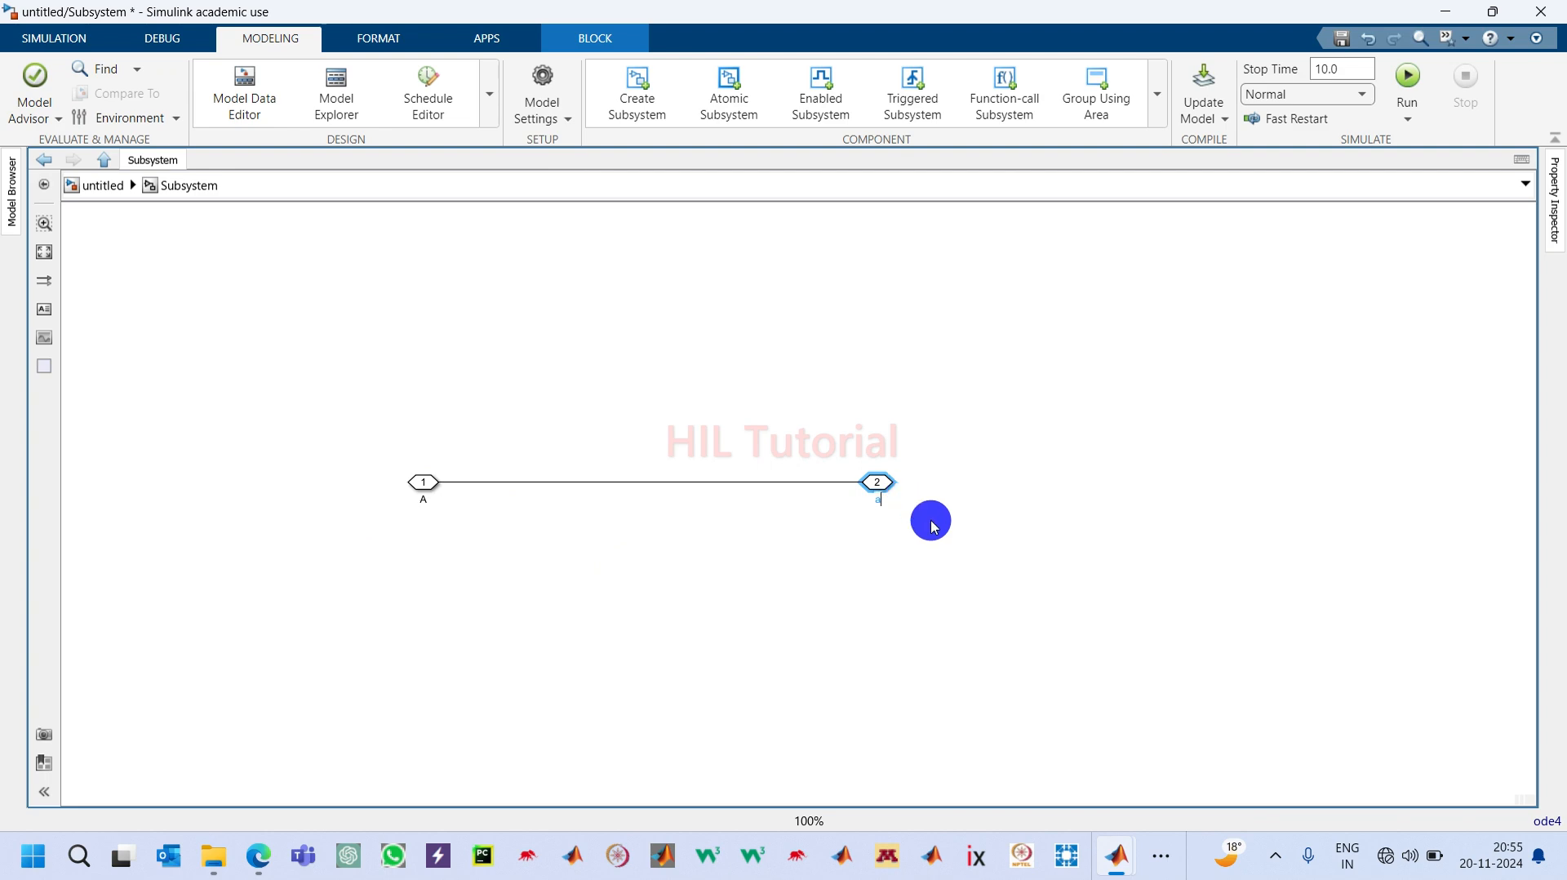
{"action": "left_click", "coordinate": [880, 481]}
{"action": "left_click_drag", "start_coordinate": [879, 481], "coordinate": [1100, 482]}
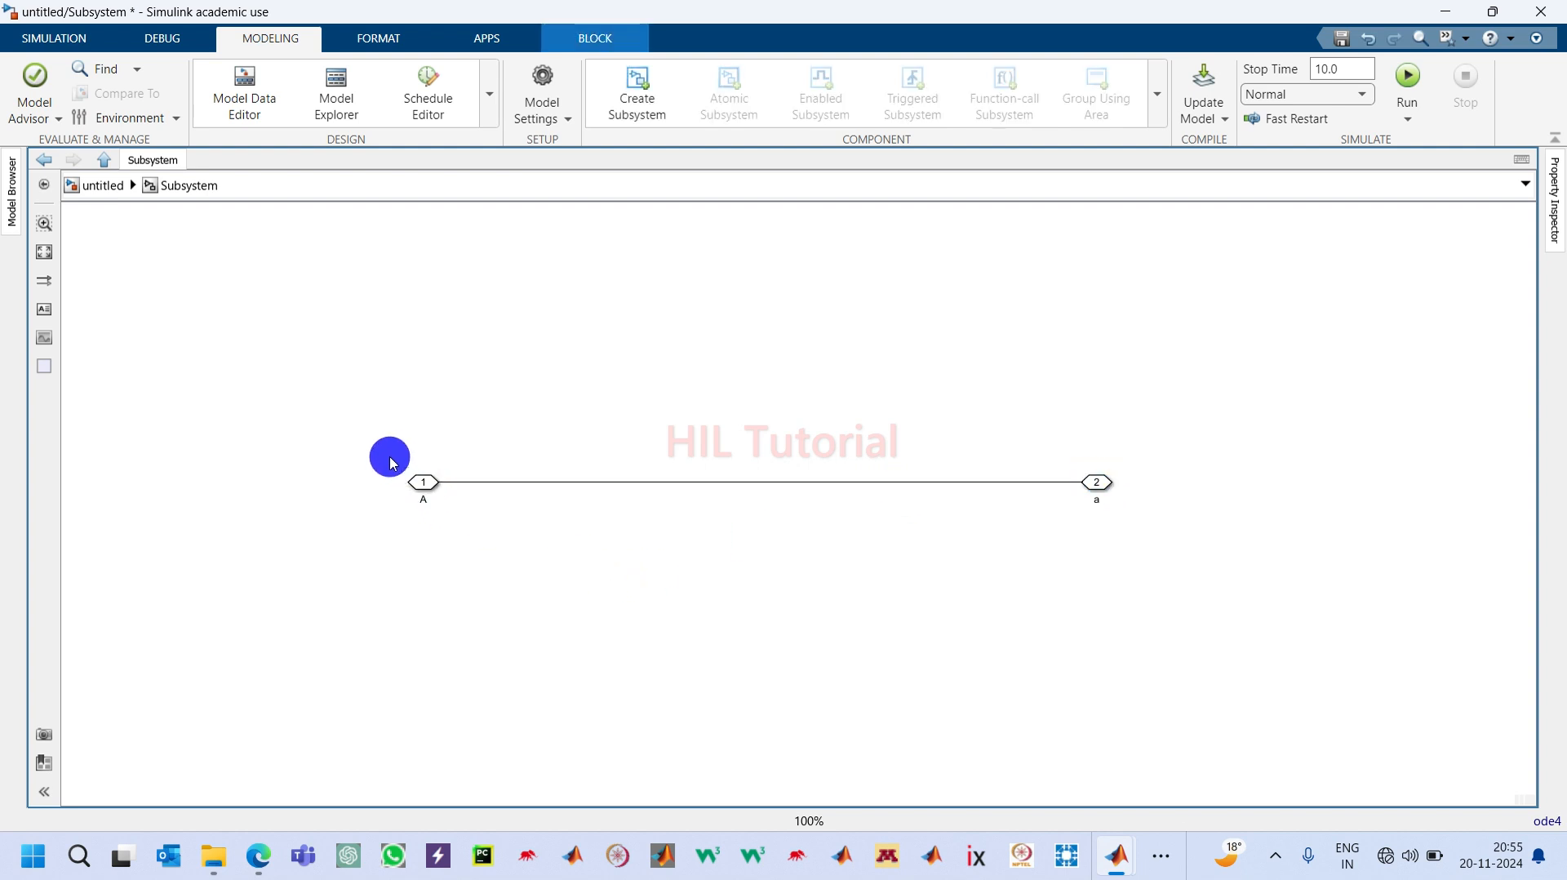
Step: Copy ports A and a with their connecting line and paste the copy aligned directly below the original row
{"action": "left_click_drag", "start_coordinate": [385, 459], "coordinate": [1221, 519]}
{"action": "key", "text": "ctrl+c"}
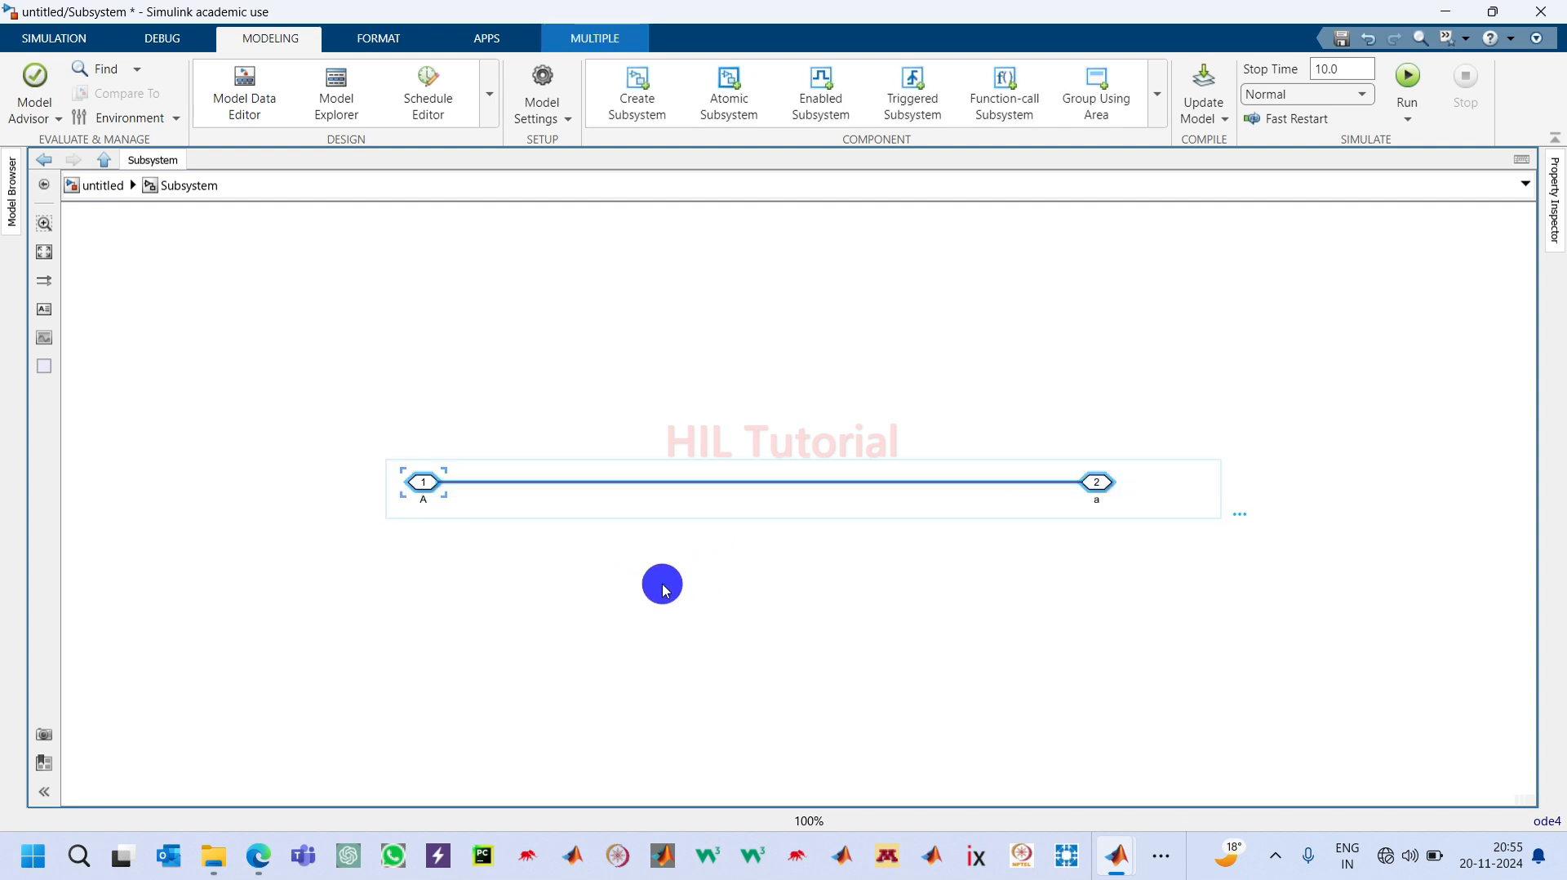
{"action": "left_click", "coordinate": [657, 581]}
{"action": "key", "text": "ctrl+v"}
{"action": "left_click_drag", "start_coordinate": [669, 595], "coordinate": [431, 539]}
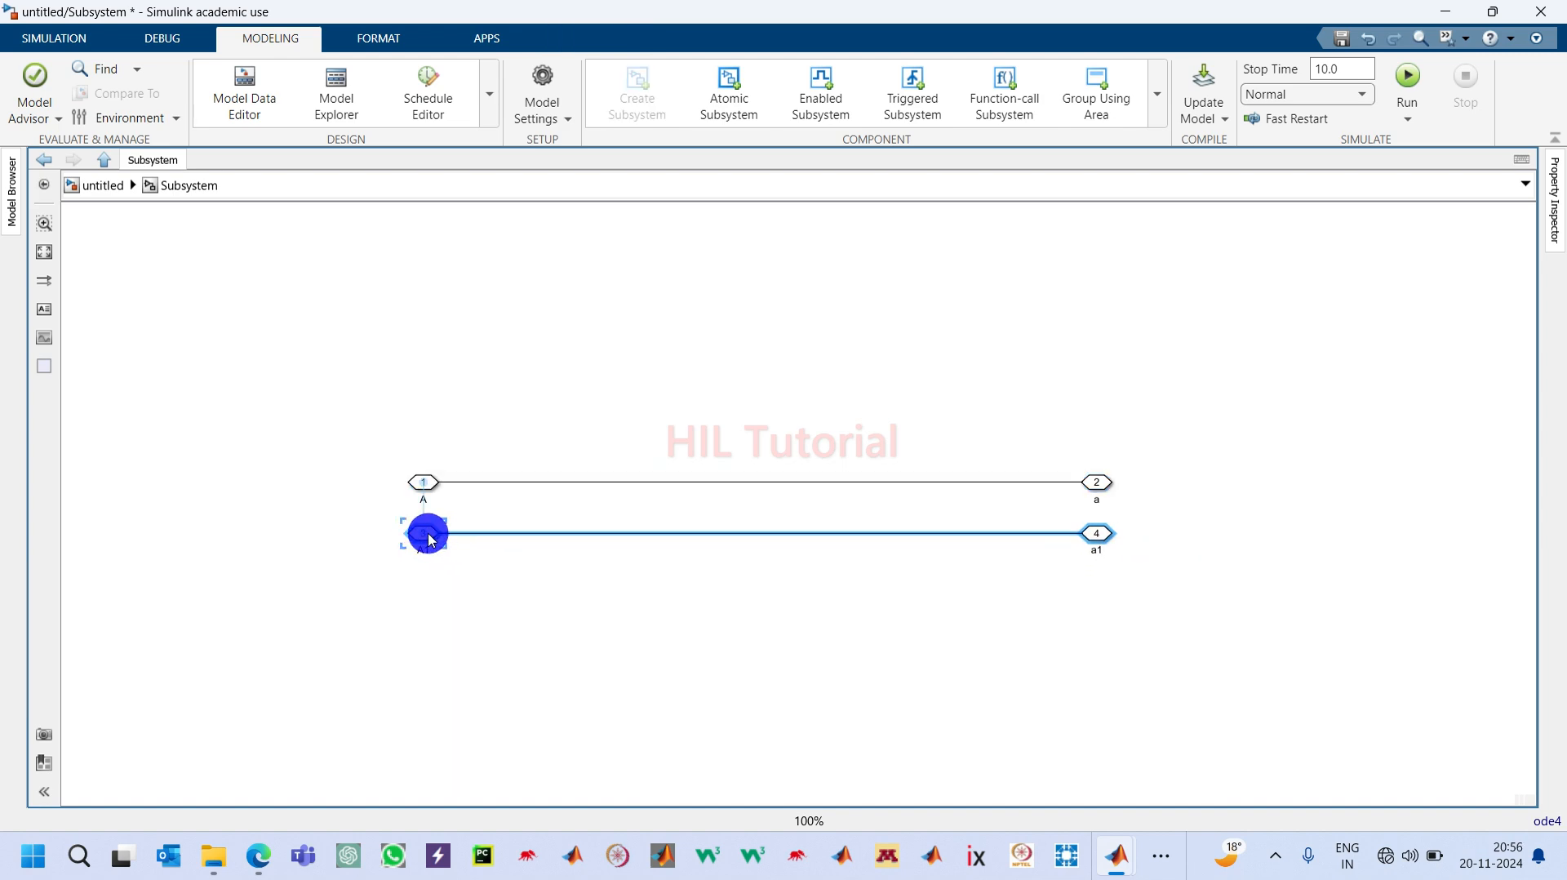
{"action": "left_click", "coordinate": [446, 602]}
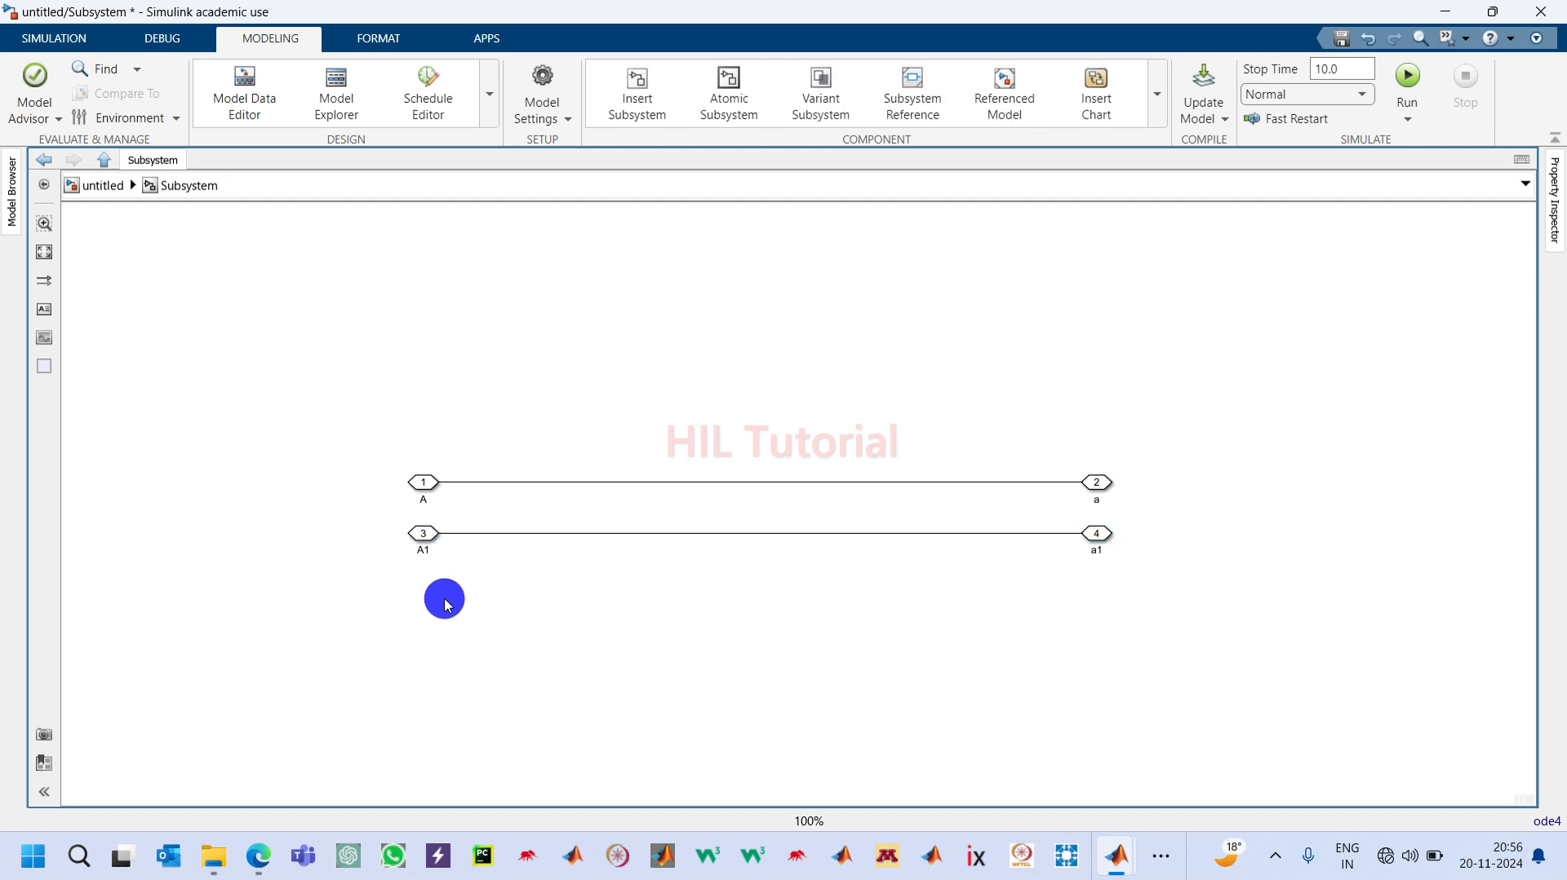
Step: Rename the ports of the second row as B and b
{"action": "left_click", "coordinate": [423, 535]}
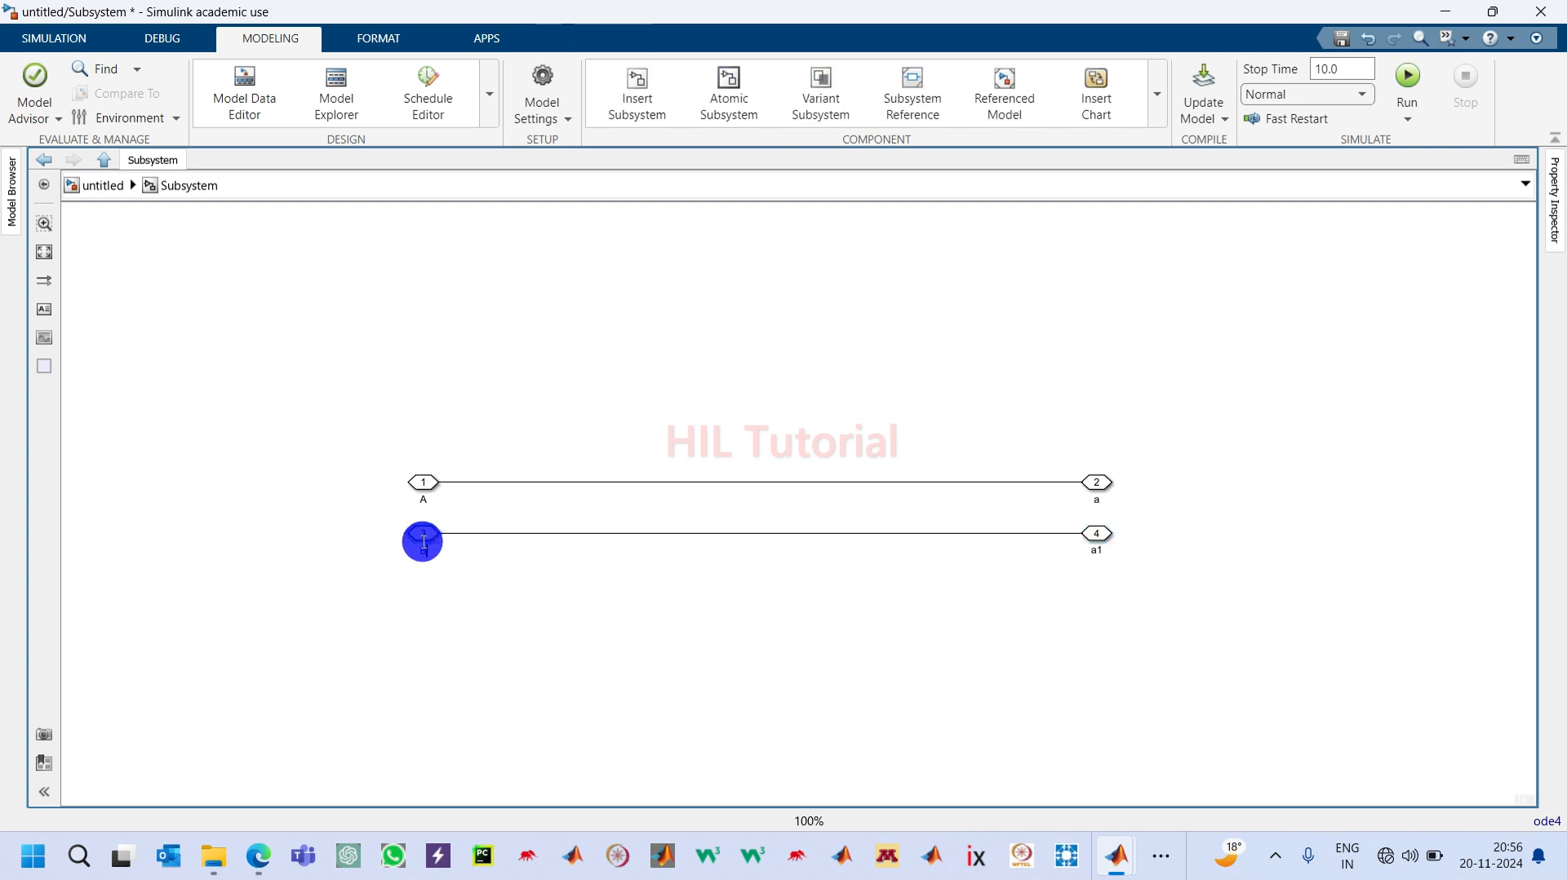
{"action": "left_click", "coordinate": [424, 545]}
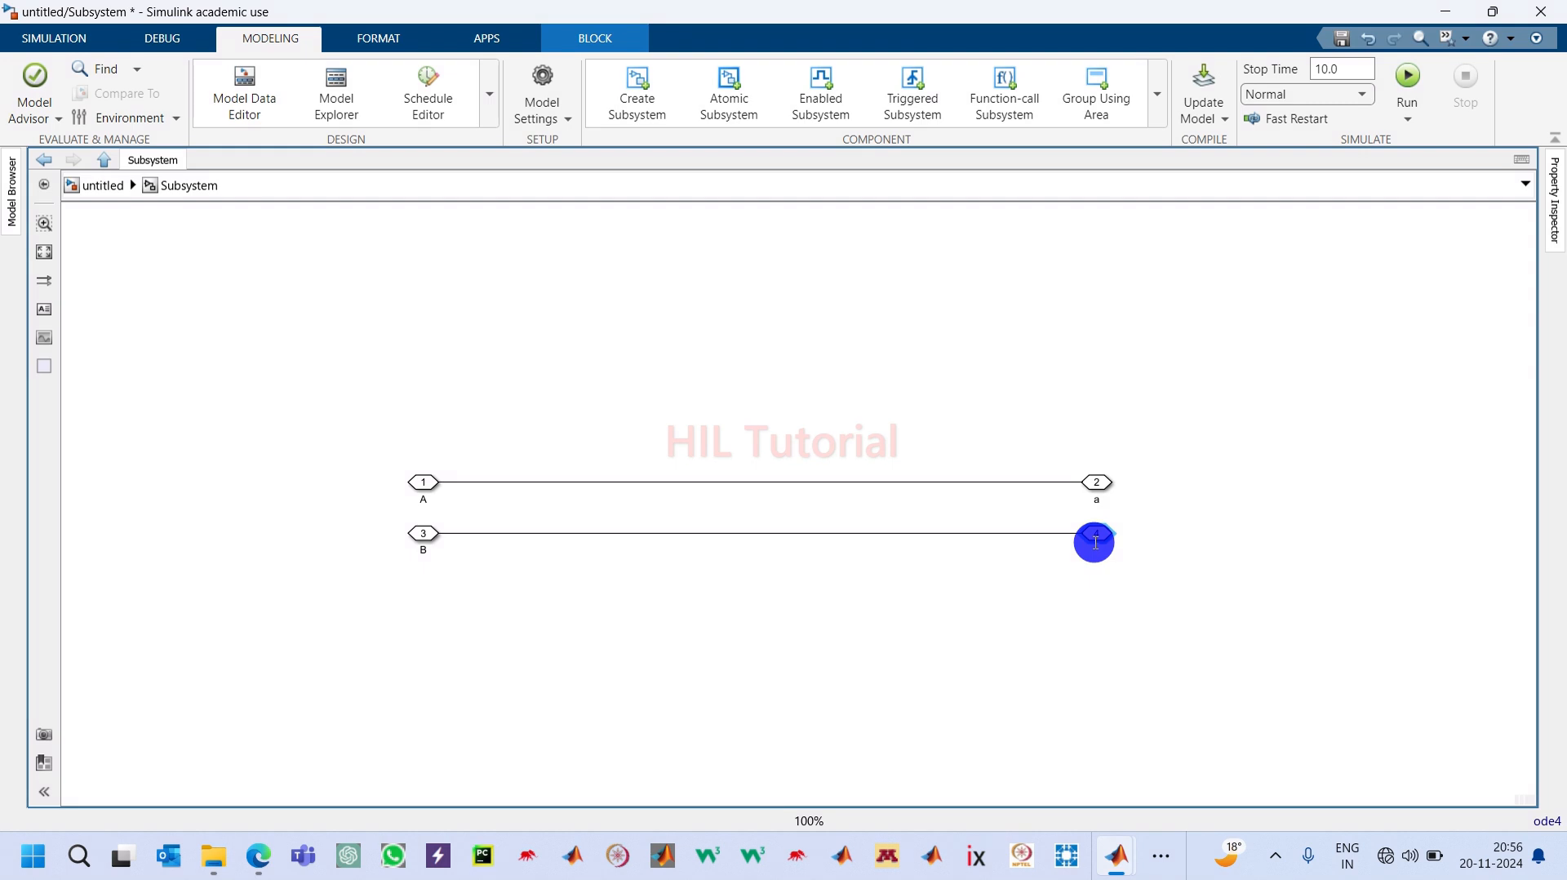
{"action": "left_click", "coordinate": [1096, 541]}
{"action": "left_click", "coordinate": [636, 682]}
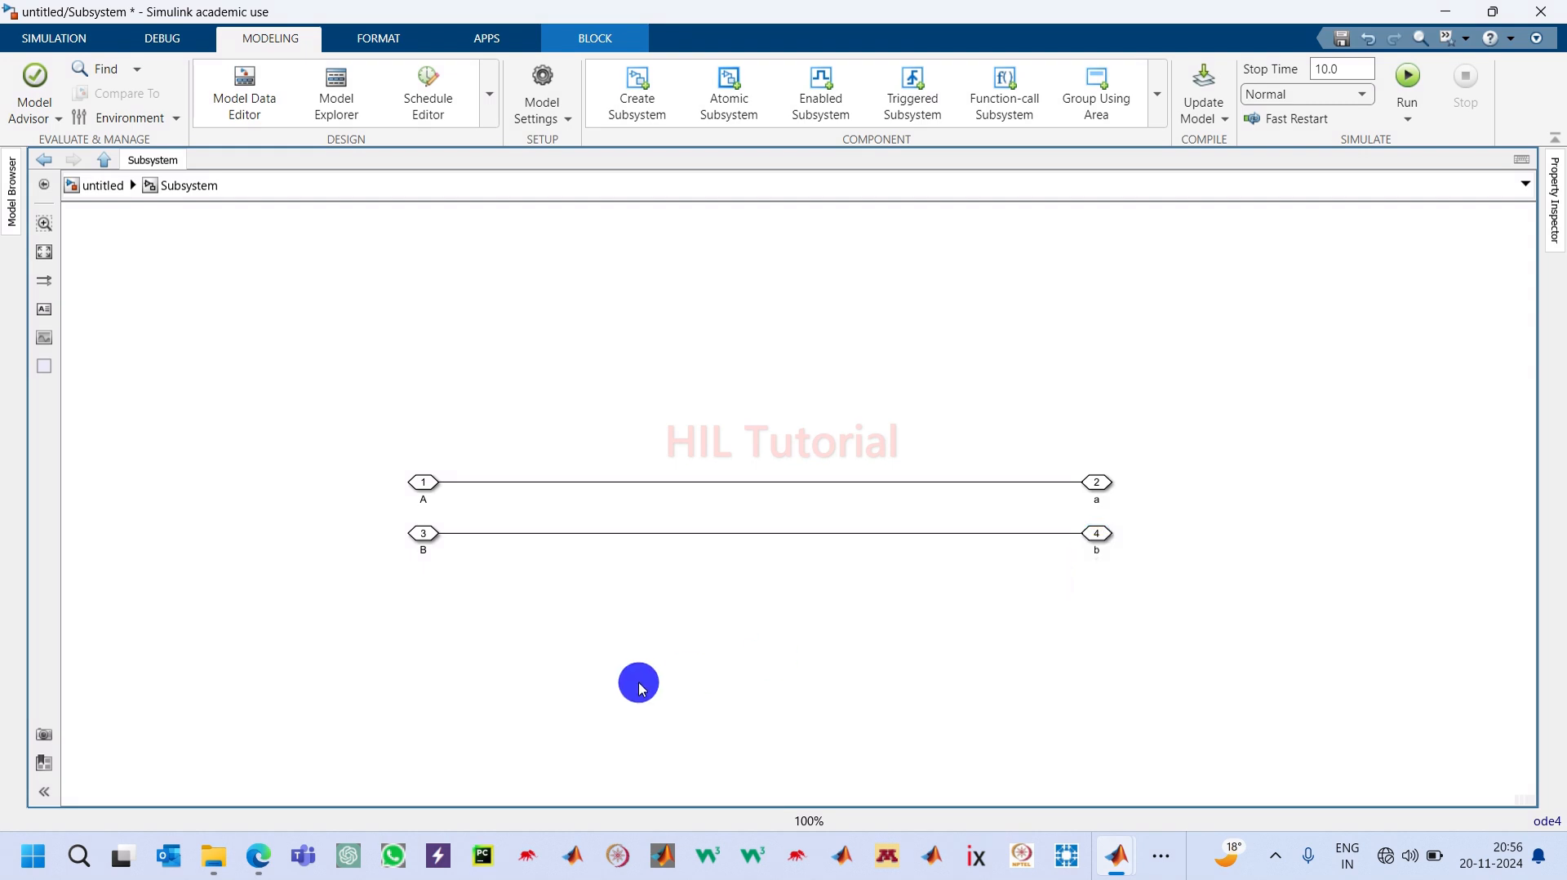
Step: Paste a third connected port pair below the B row and align both its ports with the ports above
{"action": "key", "text": "ctrl+v"}
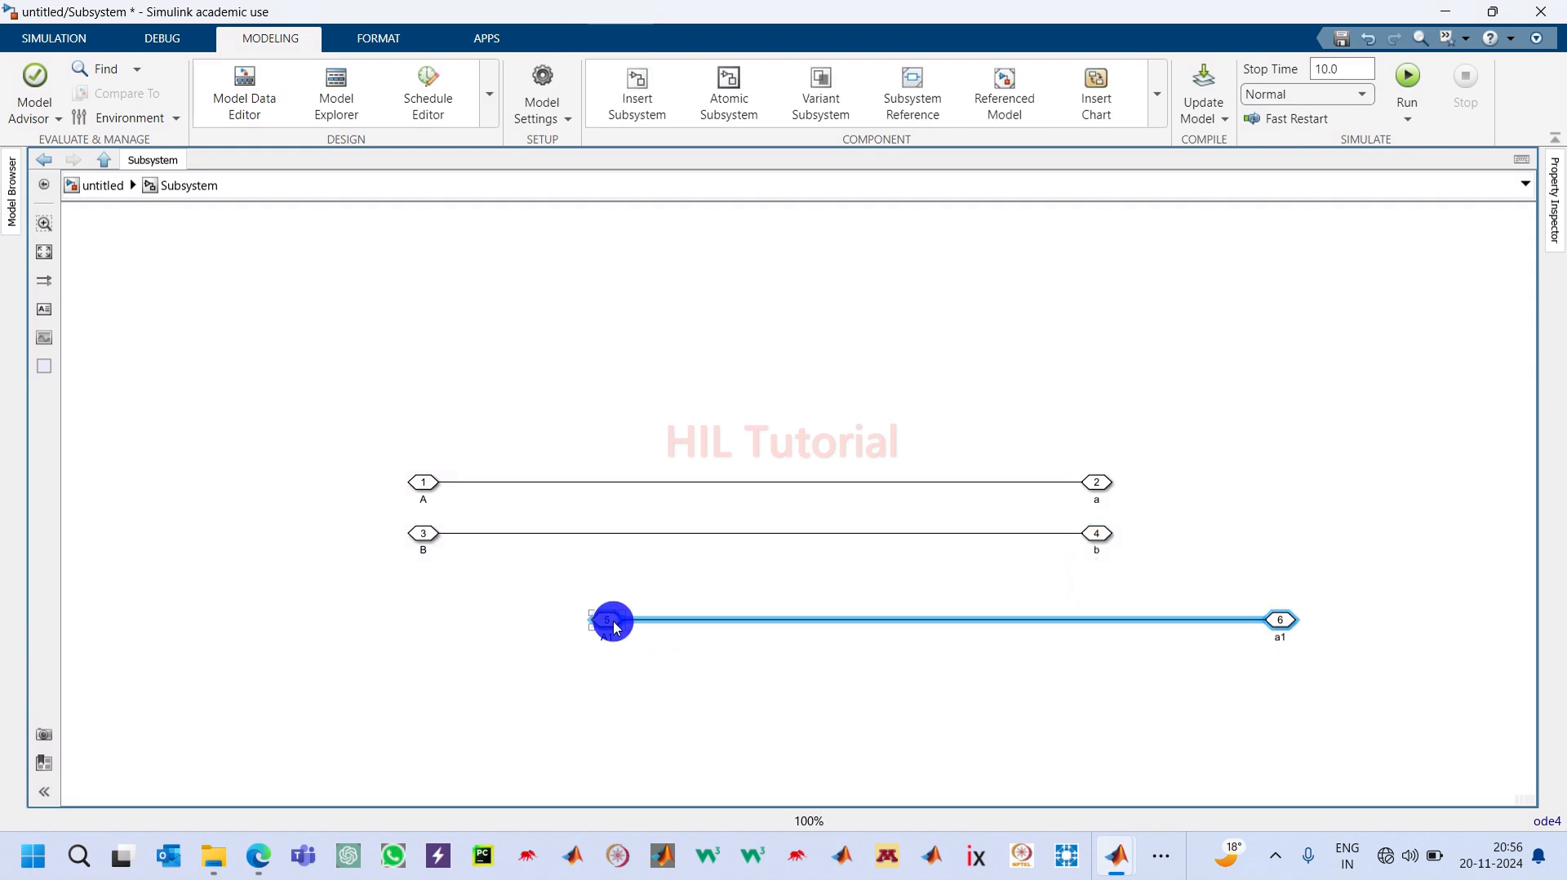
{"action": "left_click_drag", "start_coordinate": [633, 622], "coordinate": [488, 608]}
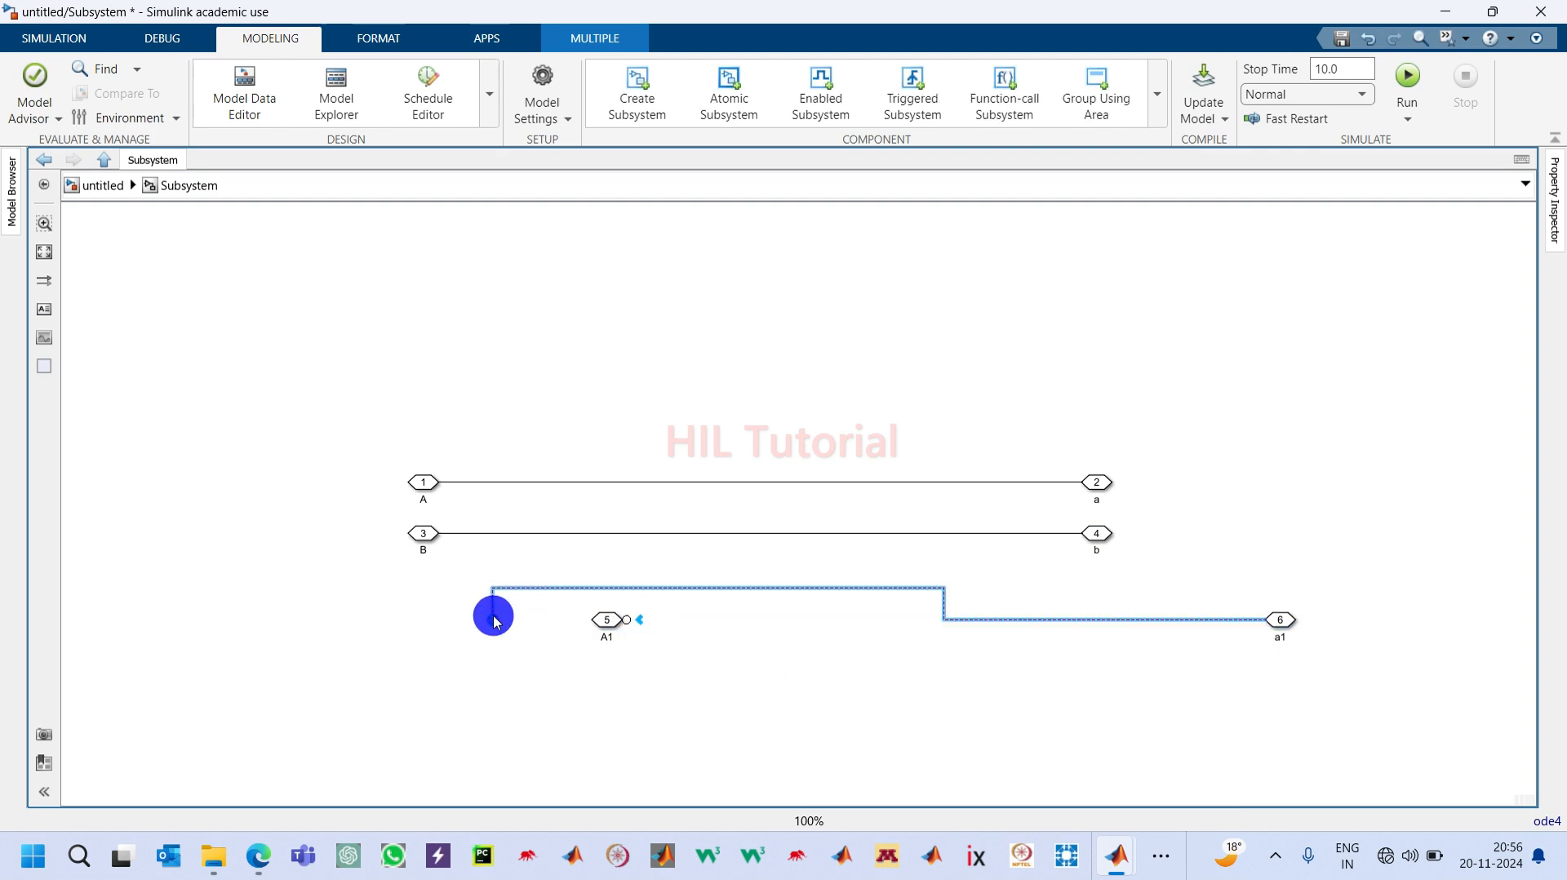
{"action": "key", "text": "ctrl+z"}
{"action": "left_click_drag", "start_coordinate": [594, 636], "coordinate": [425, 614]}
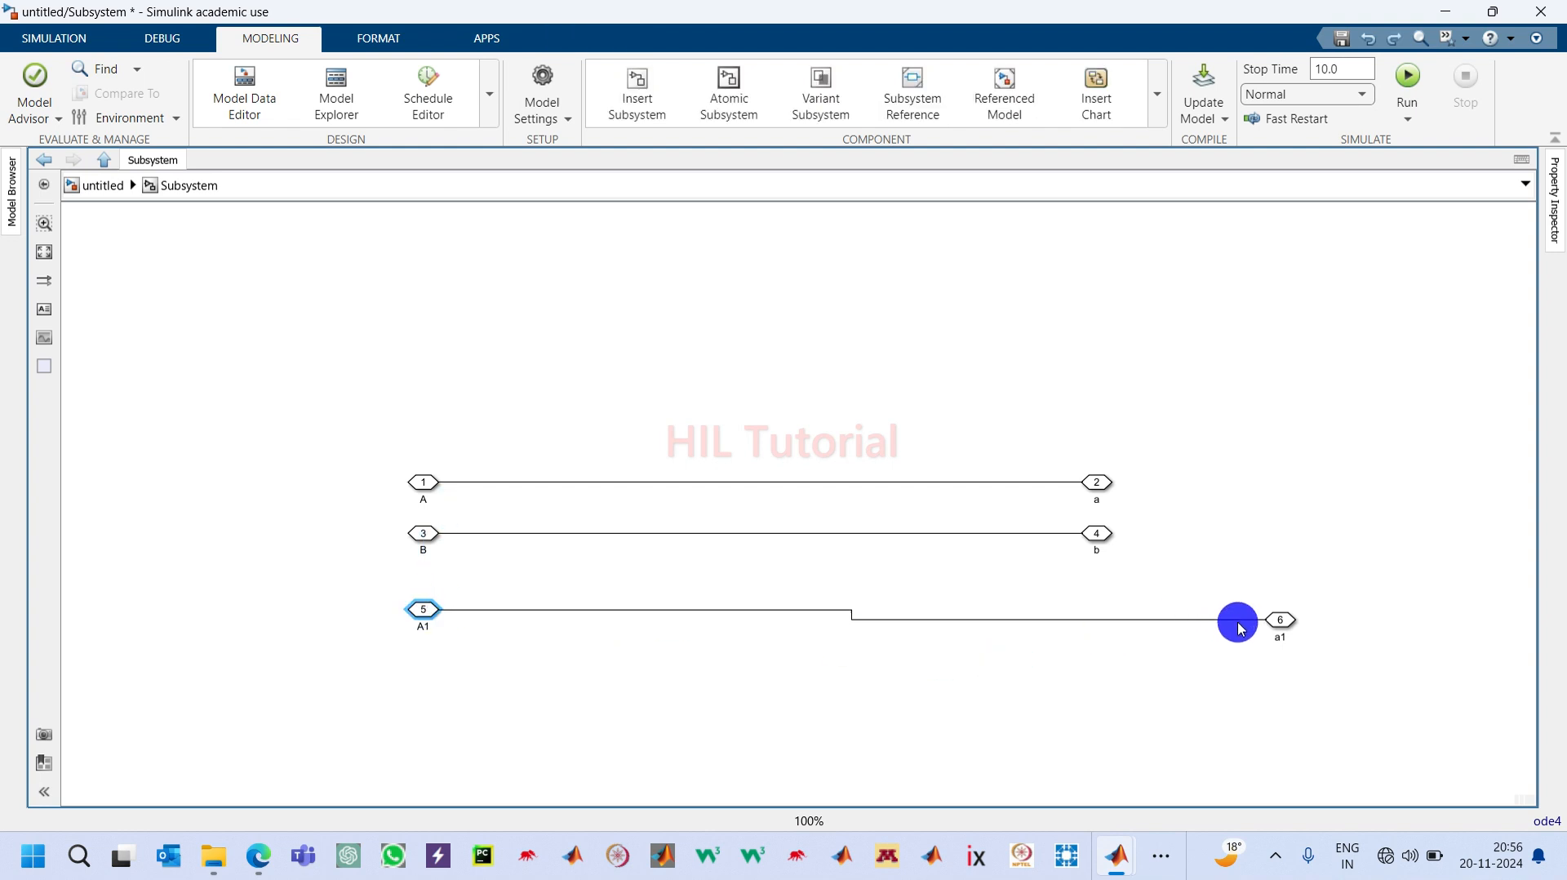
{"action": "left_click_drag", "start_coordinate": [1279, 622], "coordinate": [1098, 611]}
Step: Rename the ports of the third row as C and c
{"action": "left_click", "coordinate": [413, 611]}
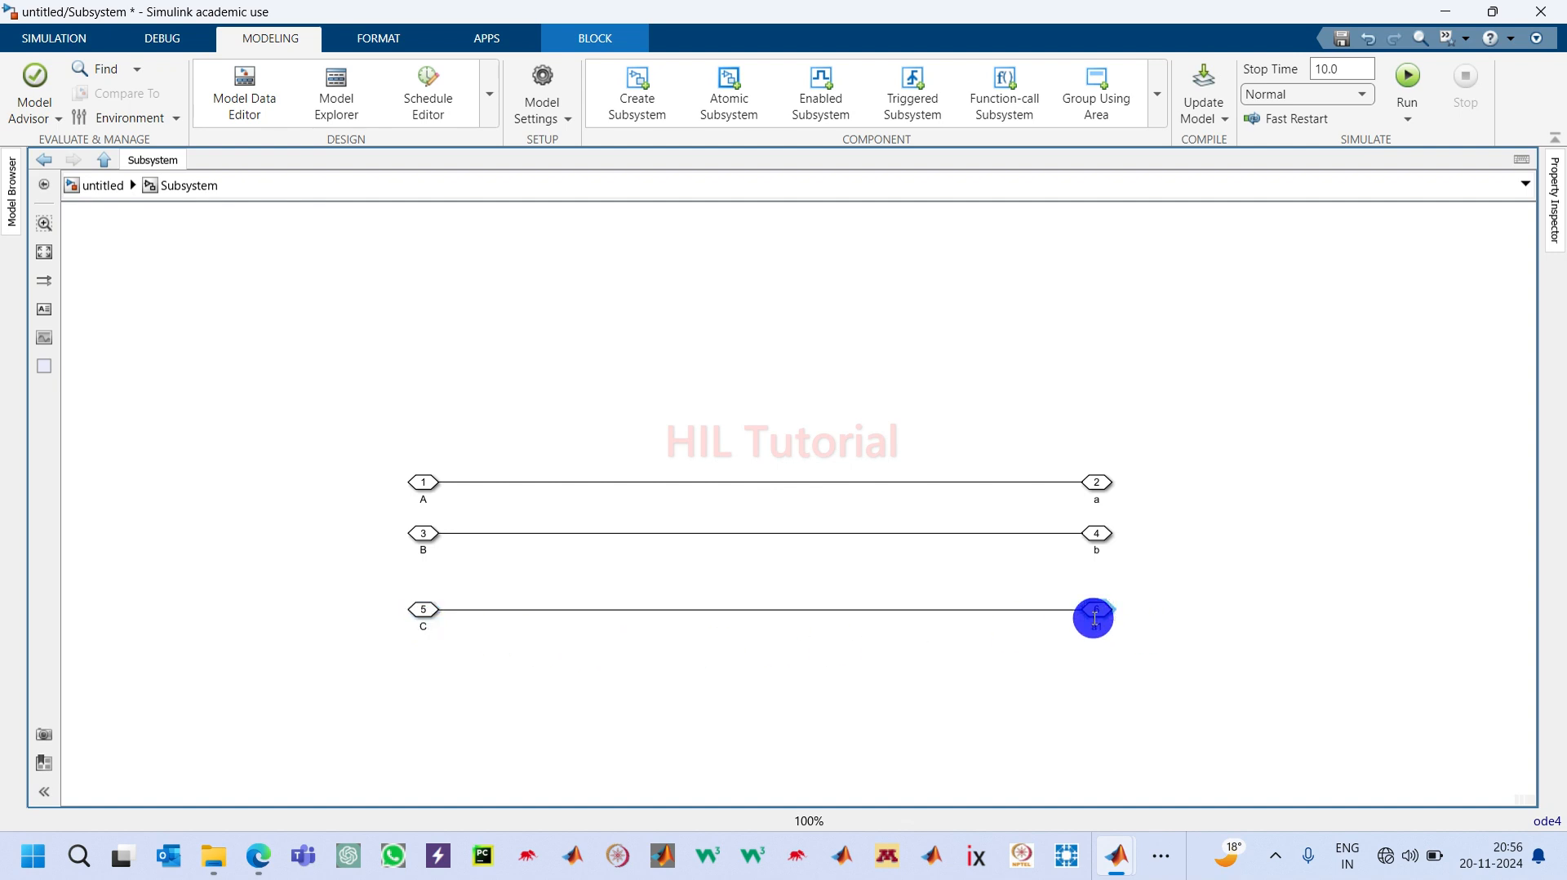
{"action": "left_click", "coordinate": [1095, 618]}
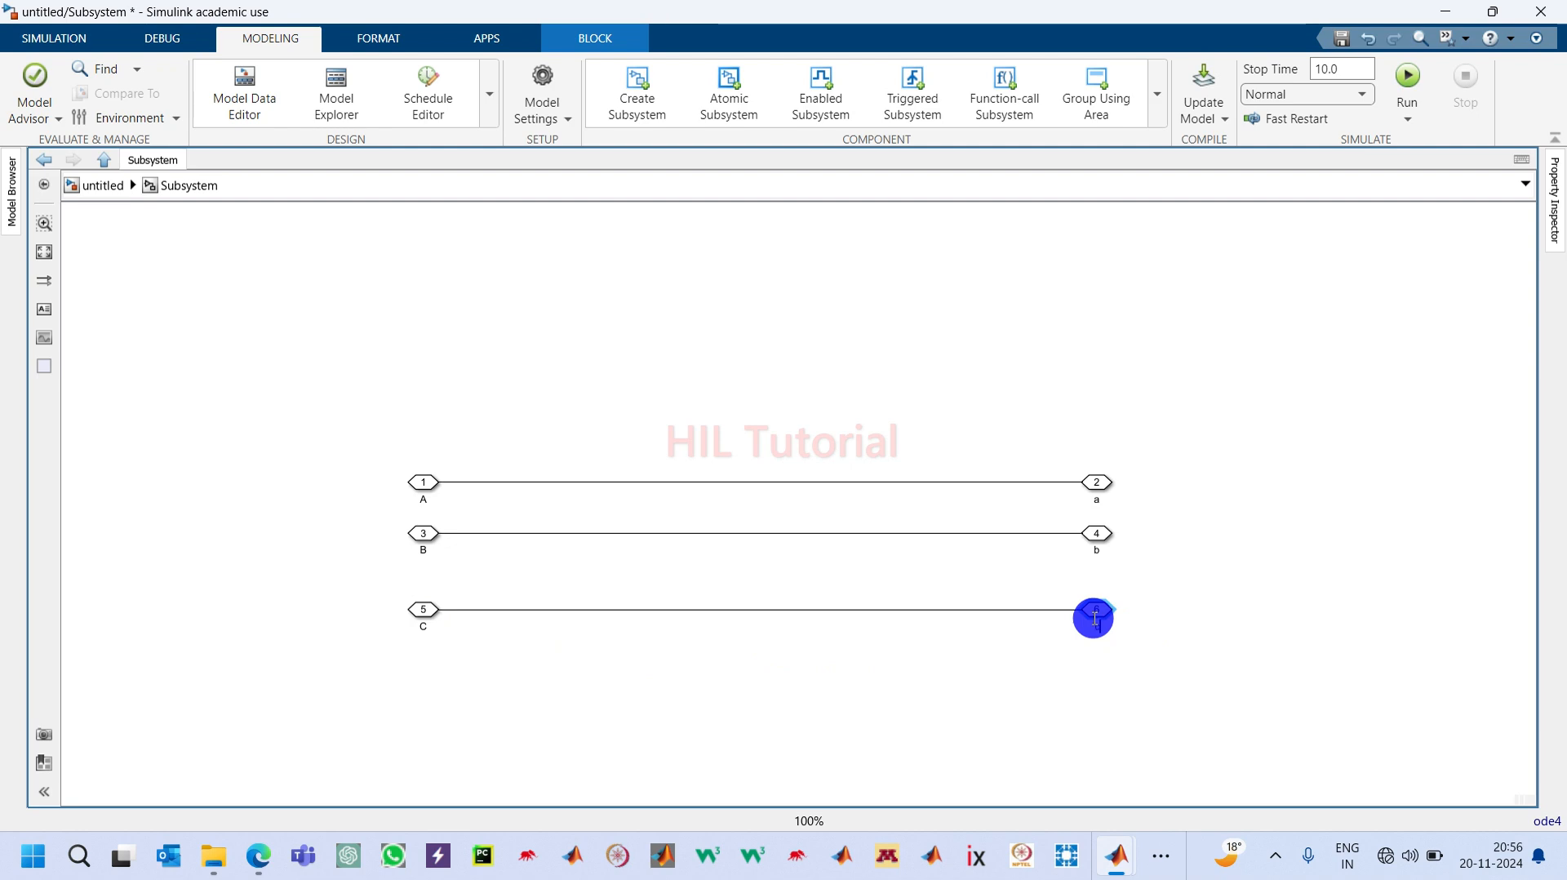
{"action": "left_click", "coordinate": [499, 499]}
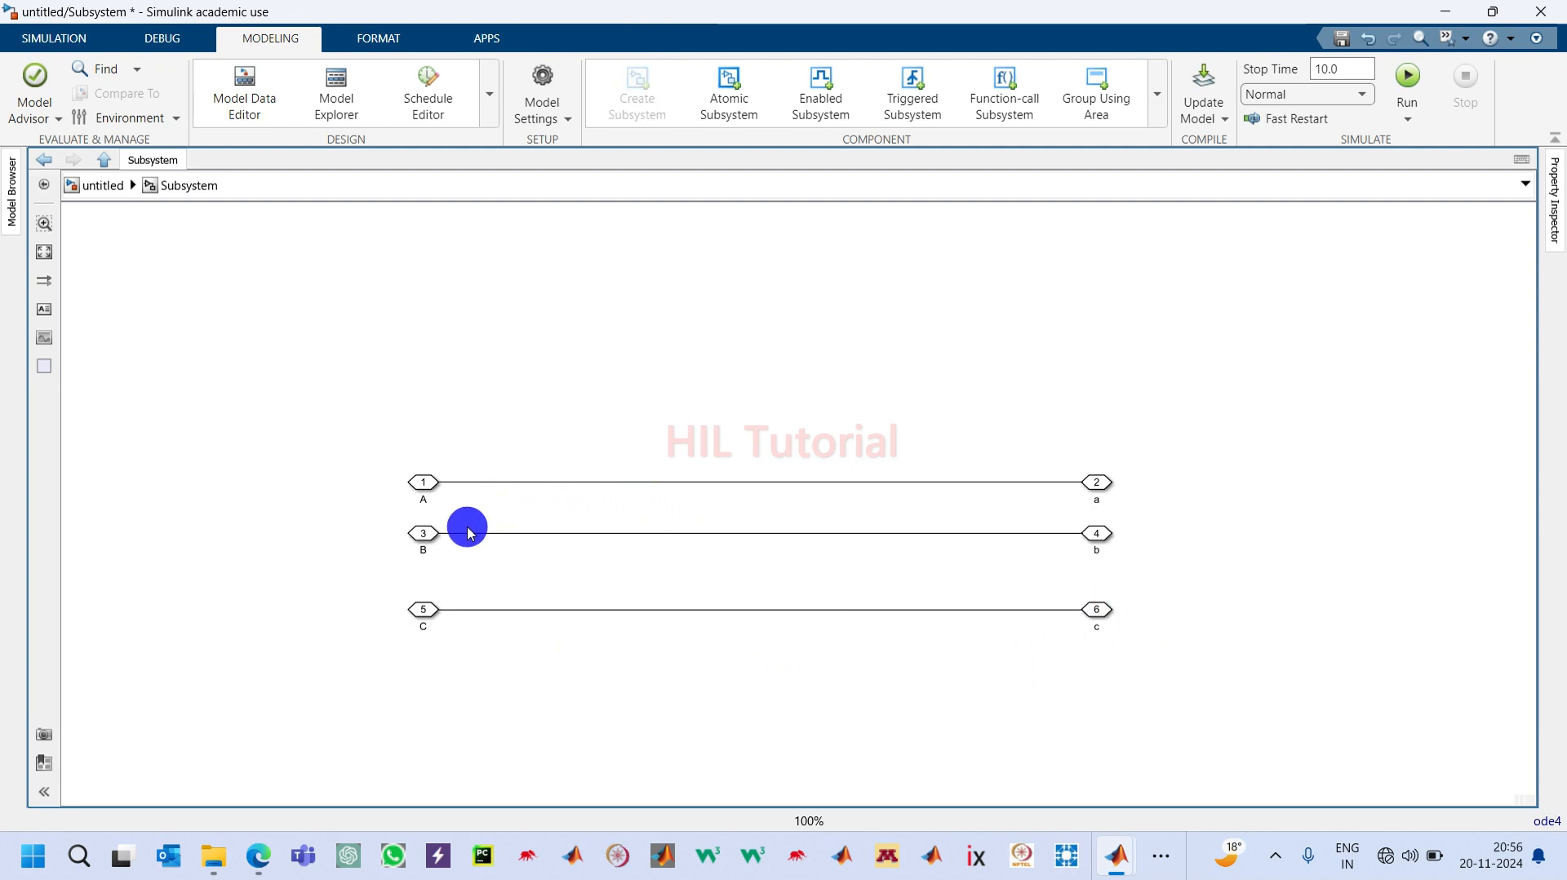
Step: Move ports B and b with their line downward to space the three phase rows about evenly
{"action": "left_click_drag", "start_coordinate": [369, 520], "coordinate": [1119, 549]}
{"action": "key", "text": "Down"}
{"action": "key", "text": "Down"}
{"action": "key", "text": "Down"}
{"action": "key", "text": "Down"}
{"action": "key", "text": "Down"}
{"action": "key", "text": "Down"}
{"action": "key", "text": "Down"}
{"action": "key", "text": "Down"}
{"action": "key", "text": "Down"}
{"action": "key", "text": "Down"}
{"action": "key", "text": "Down"}
{"action": "key", "text": "Down"}
{"action": "key", "text": "Down"}
{"action": "key", "text": "Down"}
{"action": "key", "text": "Down"}
{"action": "key", "text": "Down"}
{"action": "key", "text": "Down"}
{"action": "key", "text": "Down"}
{"action": "key", "text": "Down"}
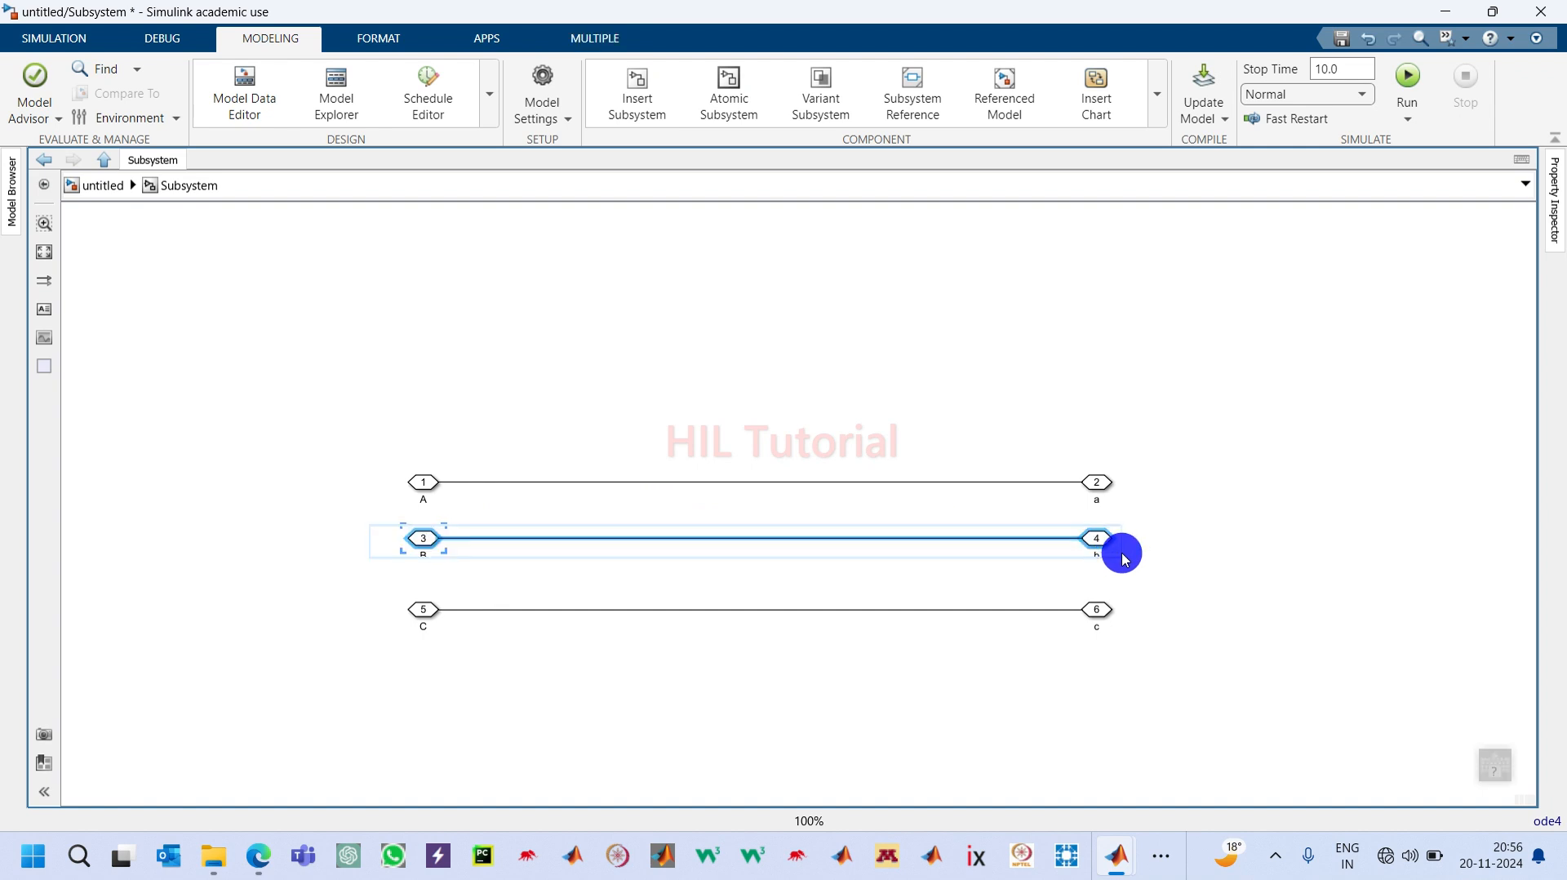
{"action": "left_click", "coordinate": [1324, 443]}
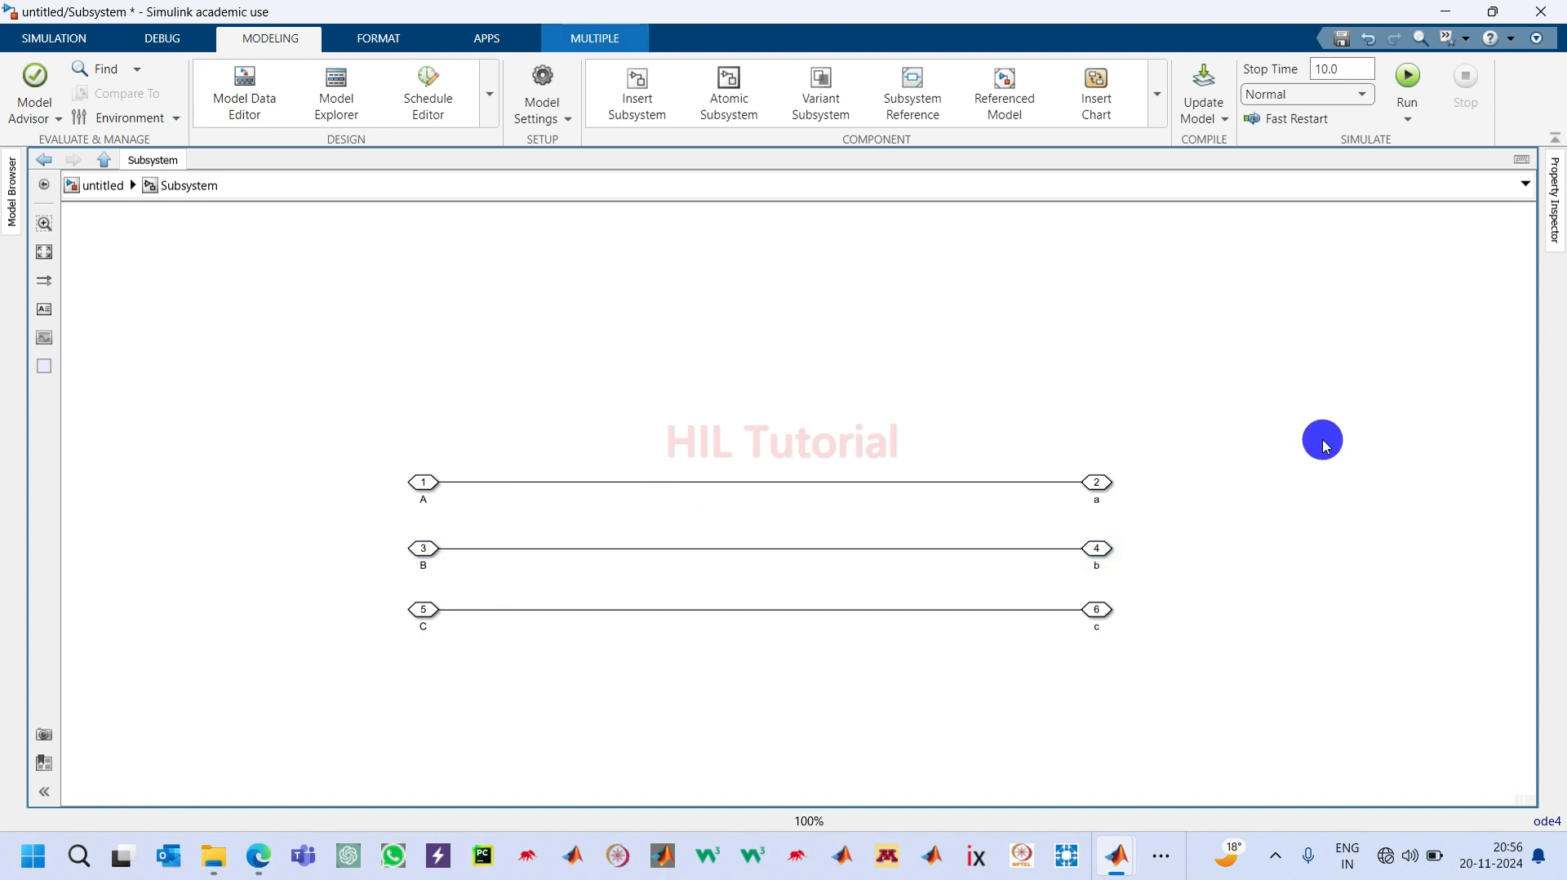
Step: Add a Series RLC Branch block in the empty area above the phase A line
{"action": "double_click", "coordinate": [637, 328]}
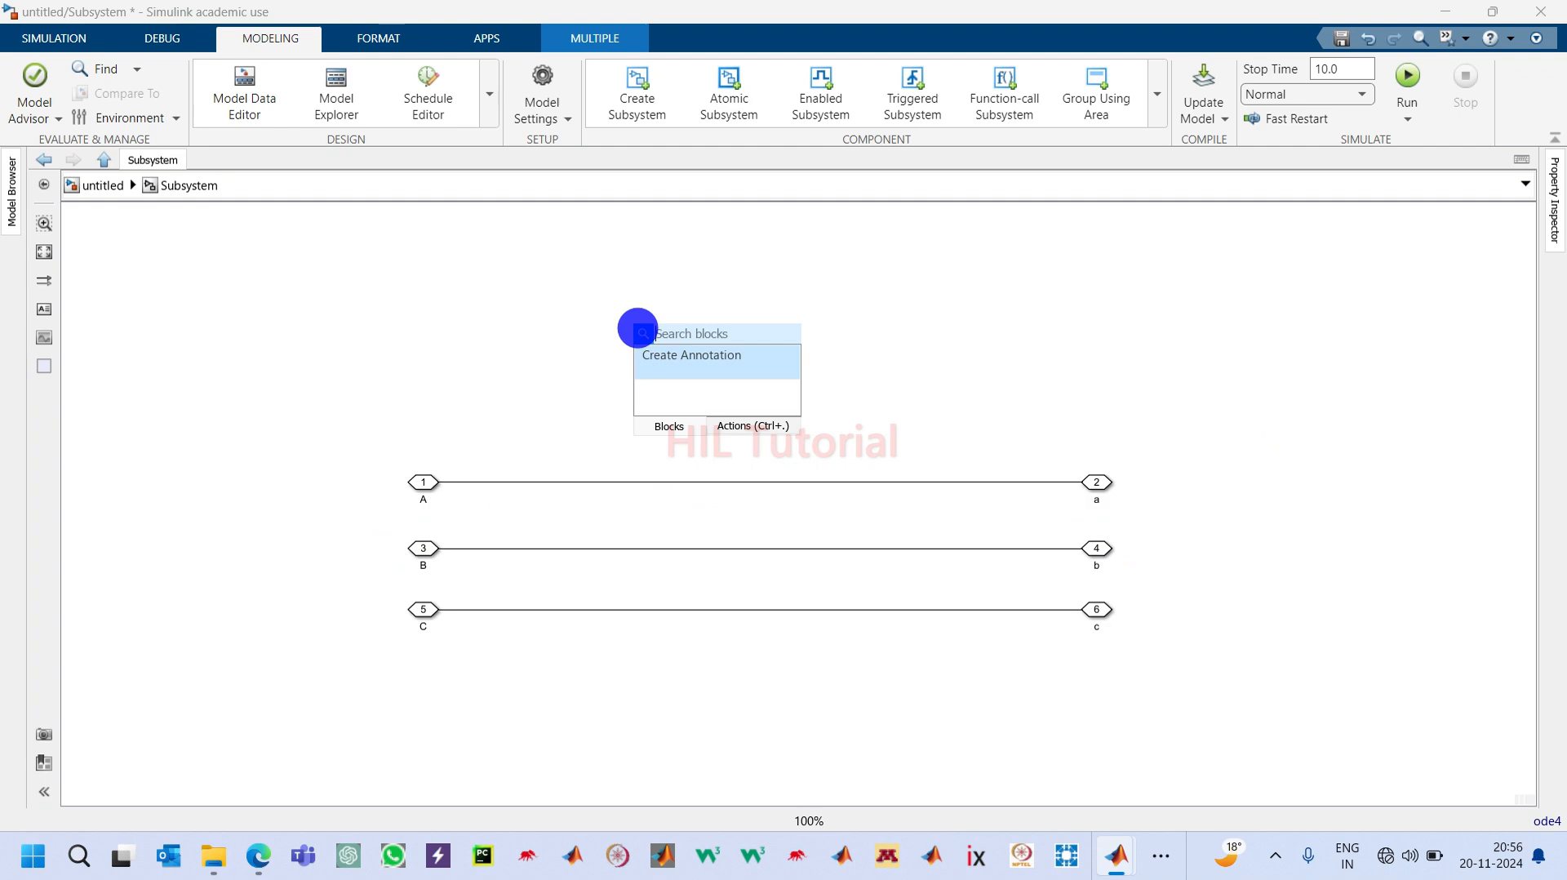
{"action": "type", "text": "s"}
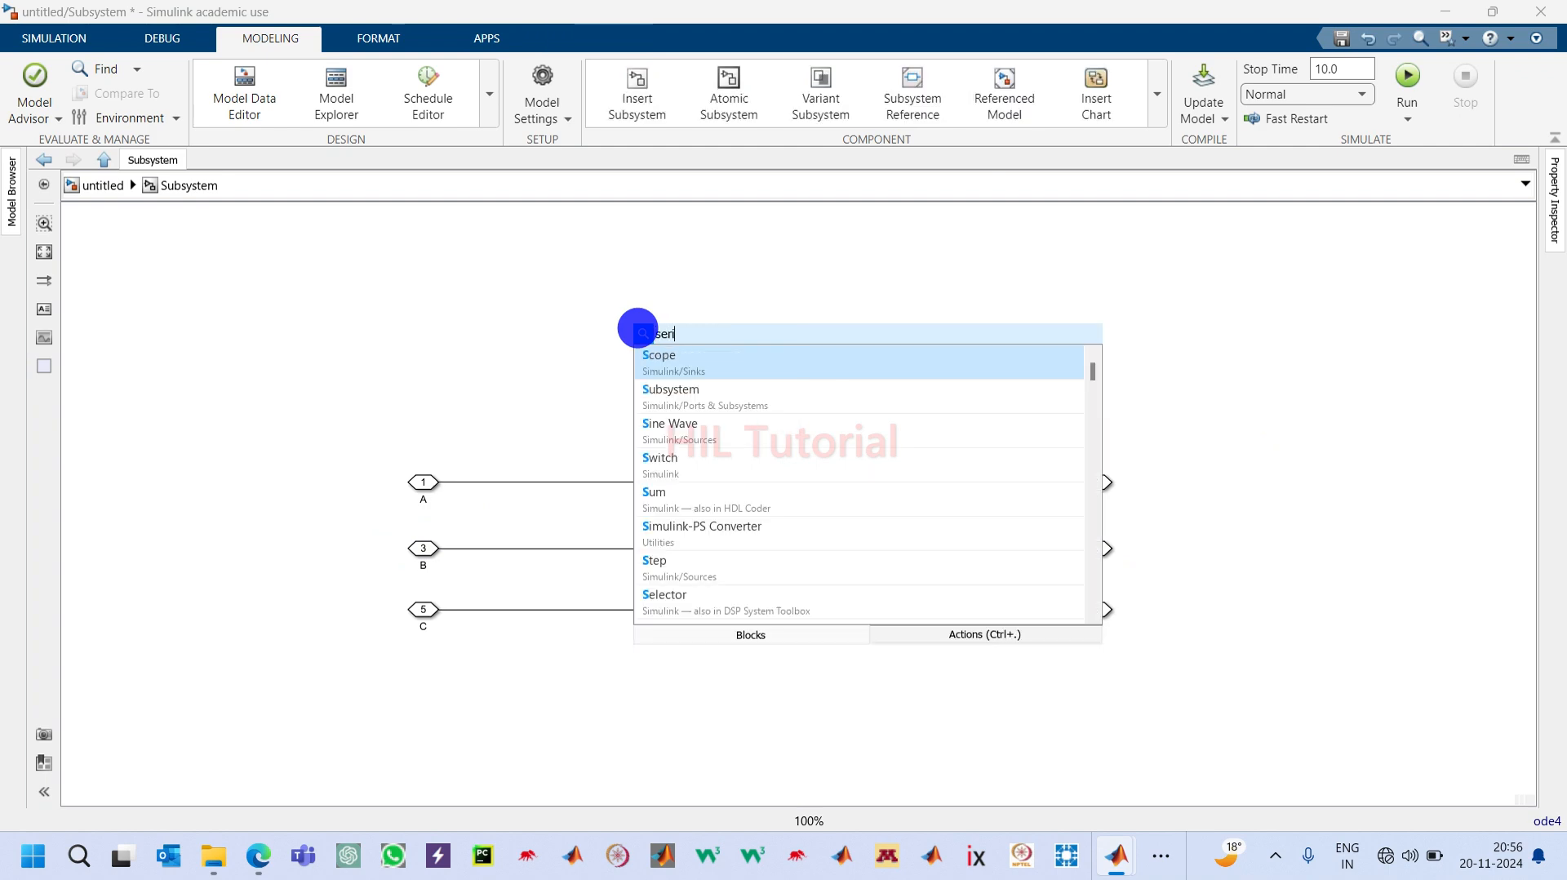
{"action": "type", "text": "eri"}
{"action": "left_click", "coordinate": [653, 347]}
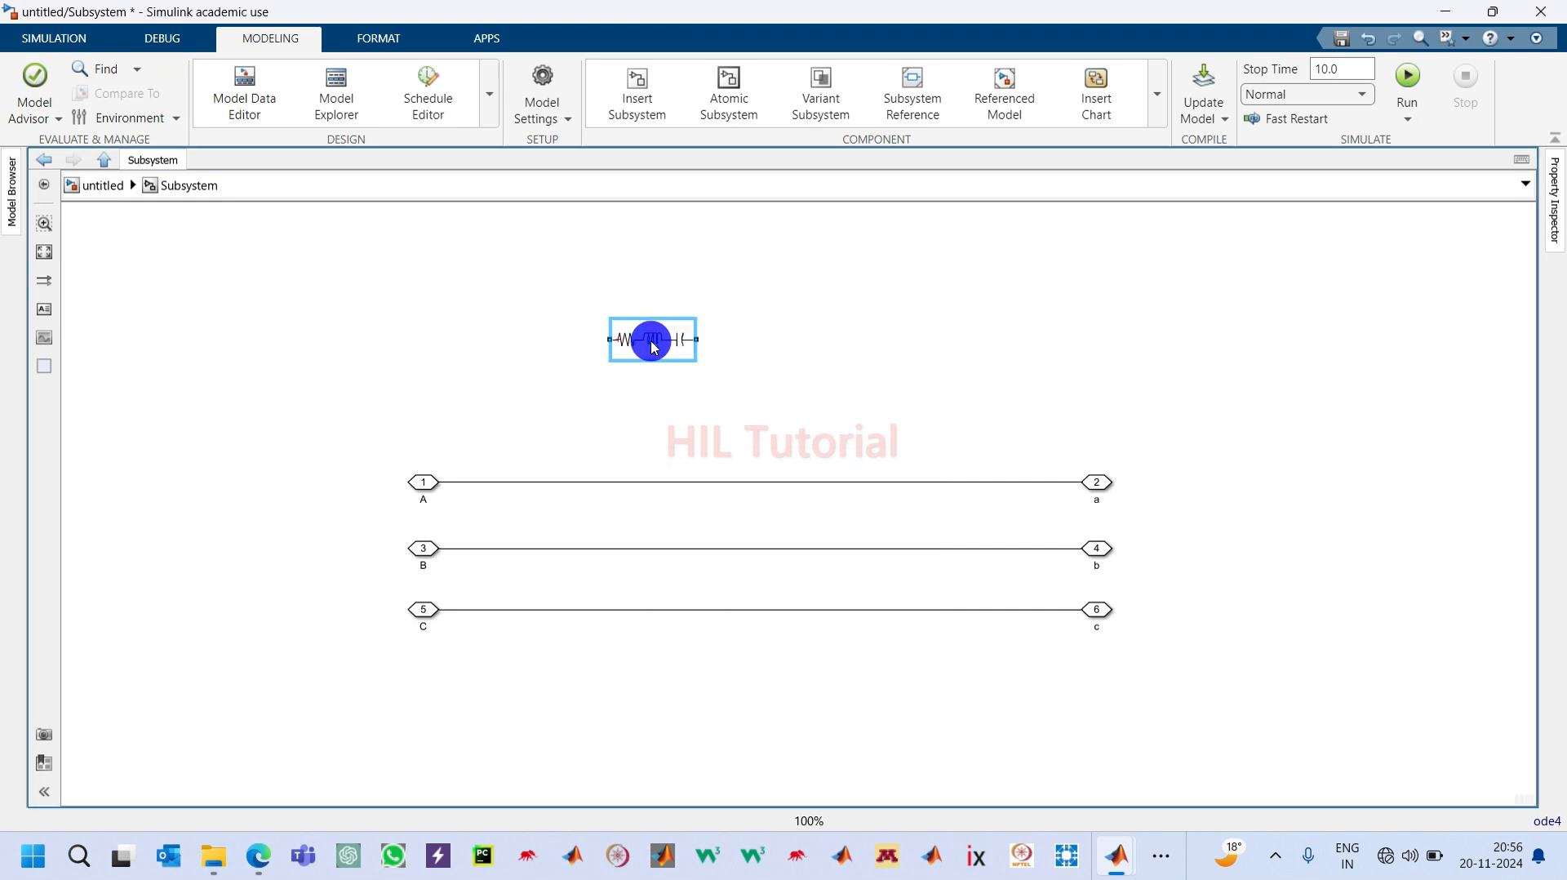
{"action": "left_click_drag", "start_coordinate": [654, 348], "coordinate": [652, 360]}
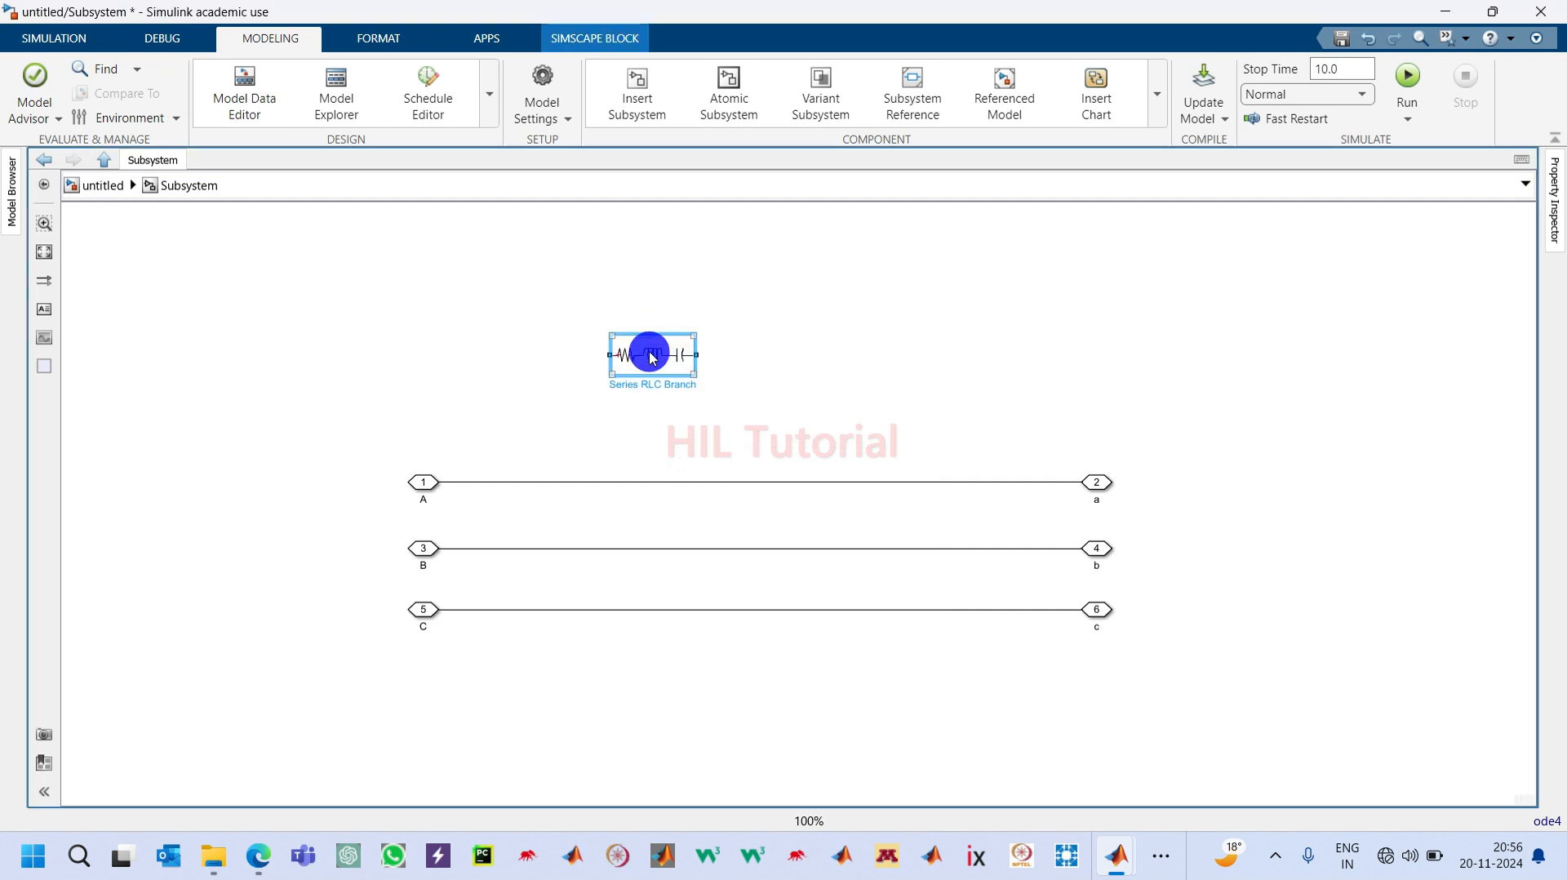
Step: Set the Series RLC Branch to type RL with 0.02 ohm resistance and an inductance of coefficient 500 with a negative exponent
{"action": "double_click", "coordinate": [652, 358]}
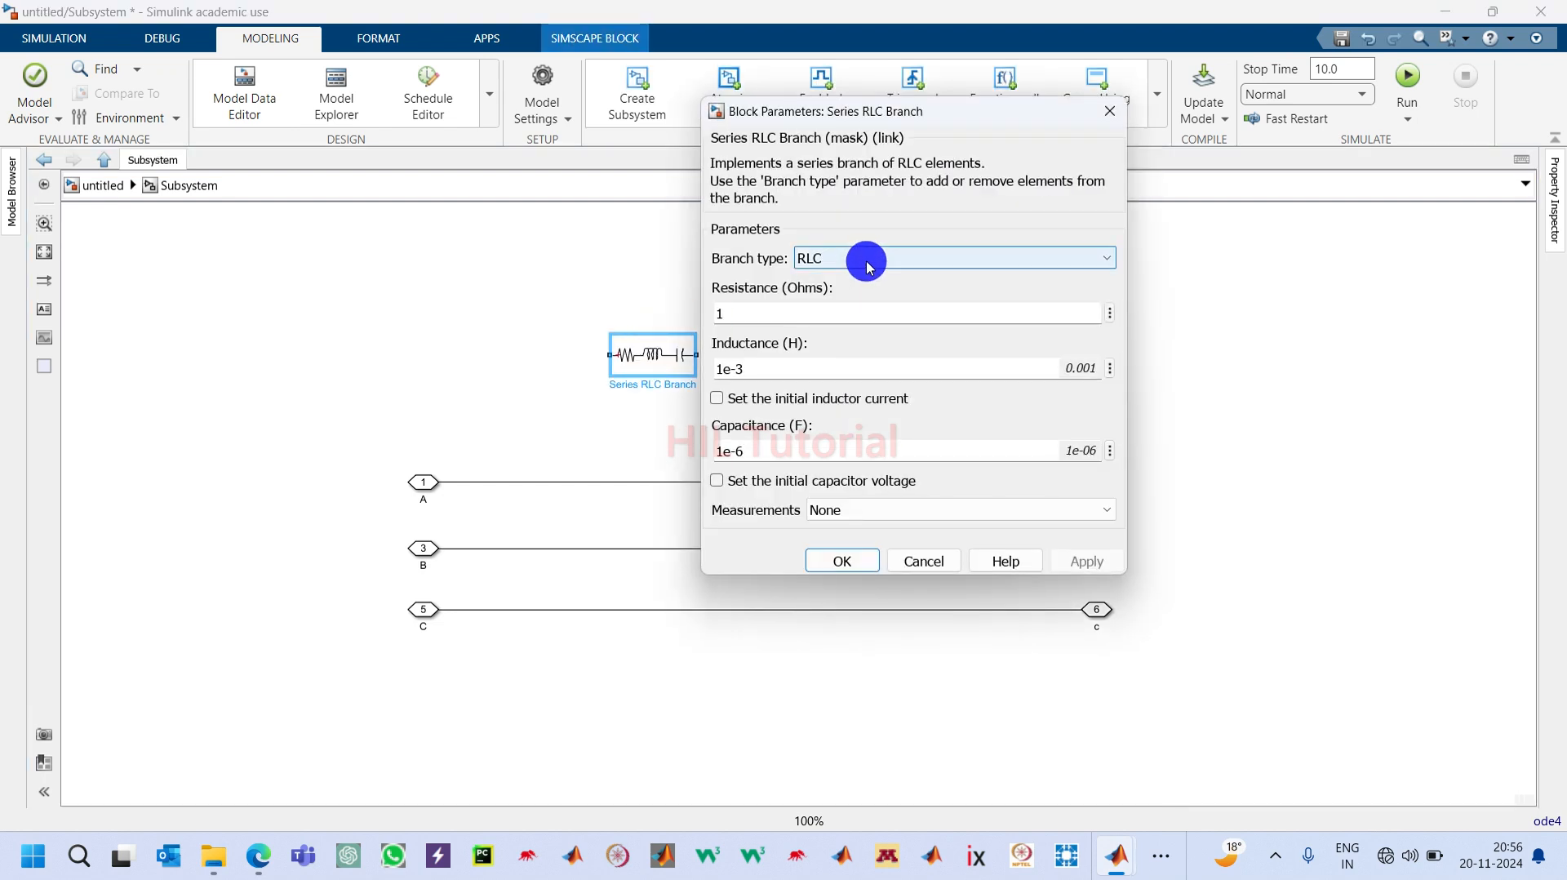
{"action": "left_click", "coordinate": [868, 259]}
{"action": "left_click", "coordinate": [810, 350]}
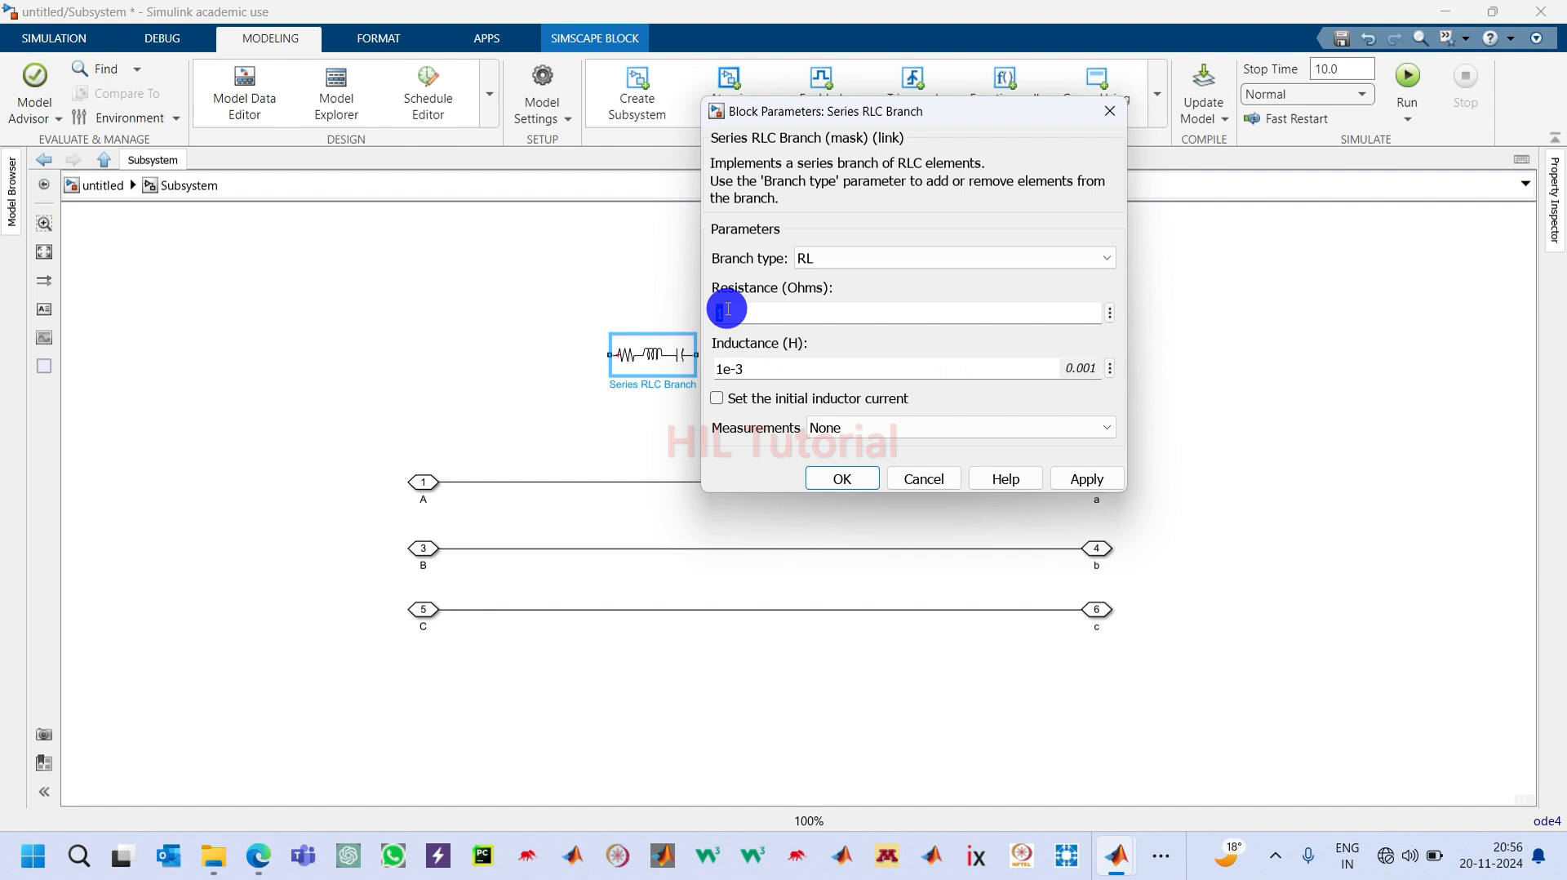
{"action": "type", "text": "0.02"}
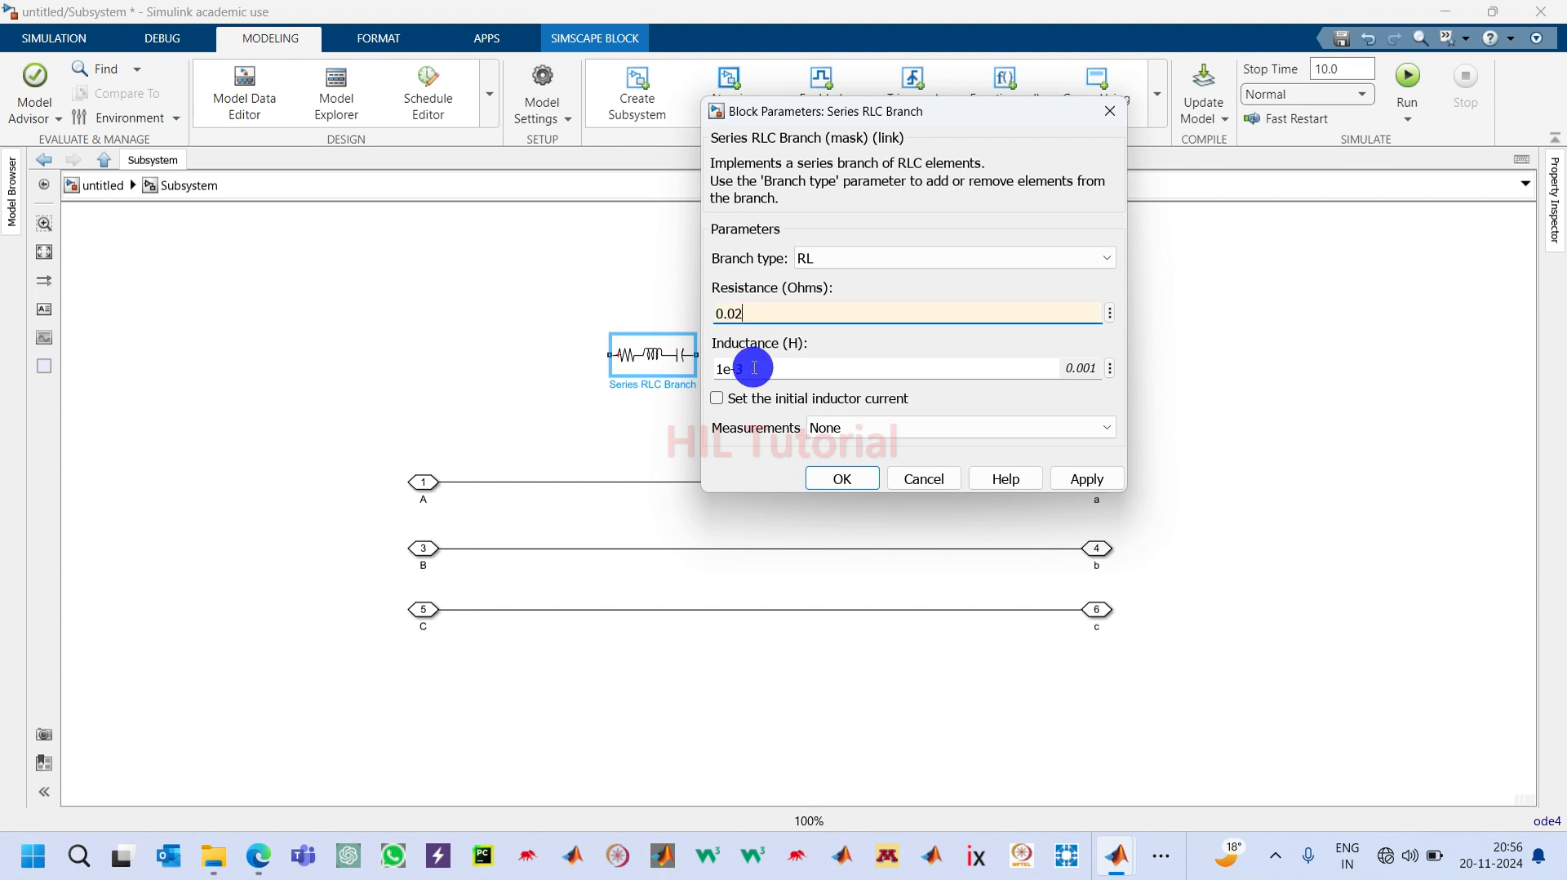
{"action": "double_click", "coordinate": [754, 368]}
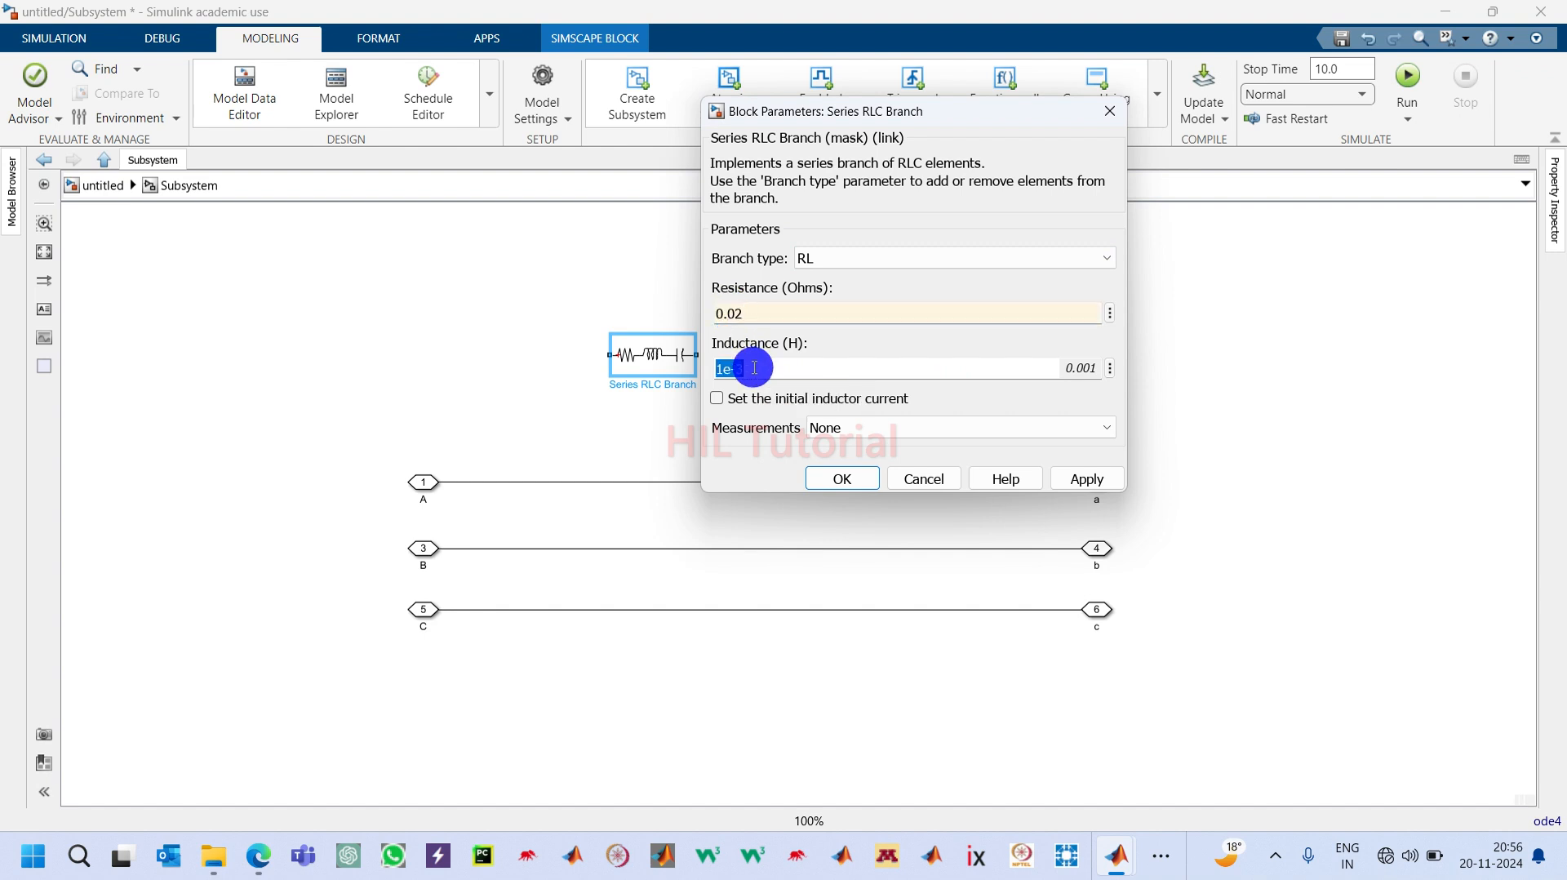
{"action": "type", "text": "500"}
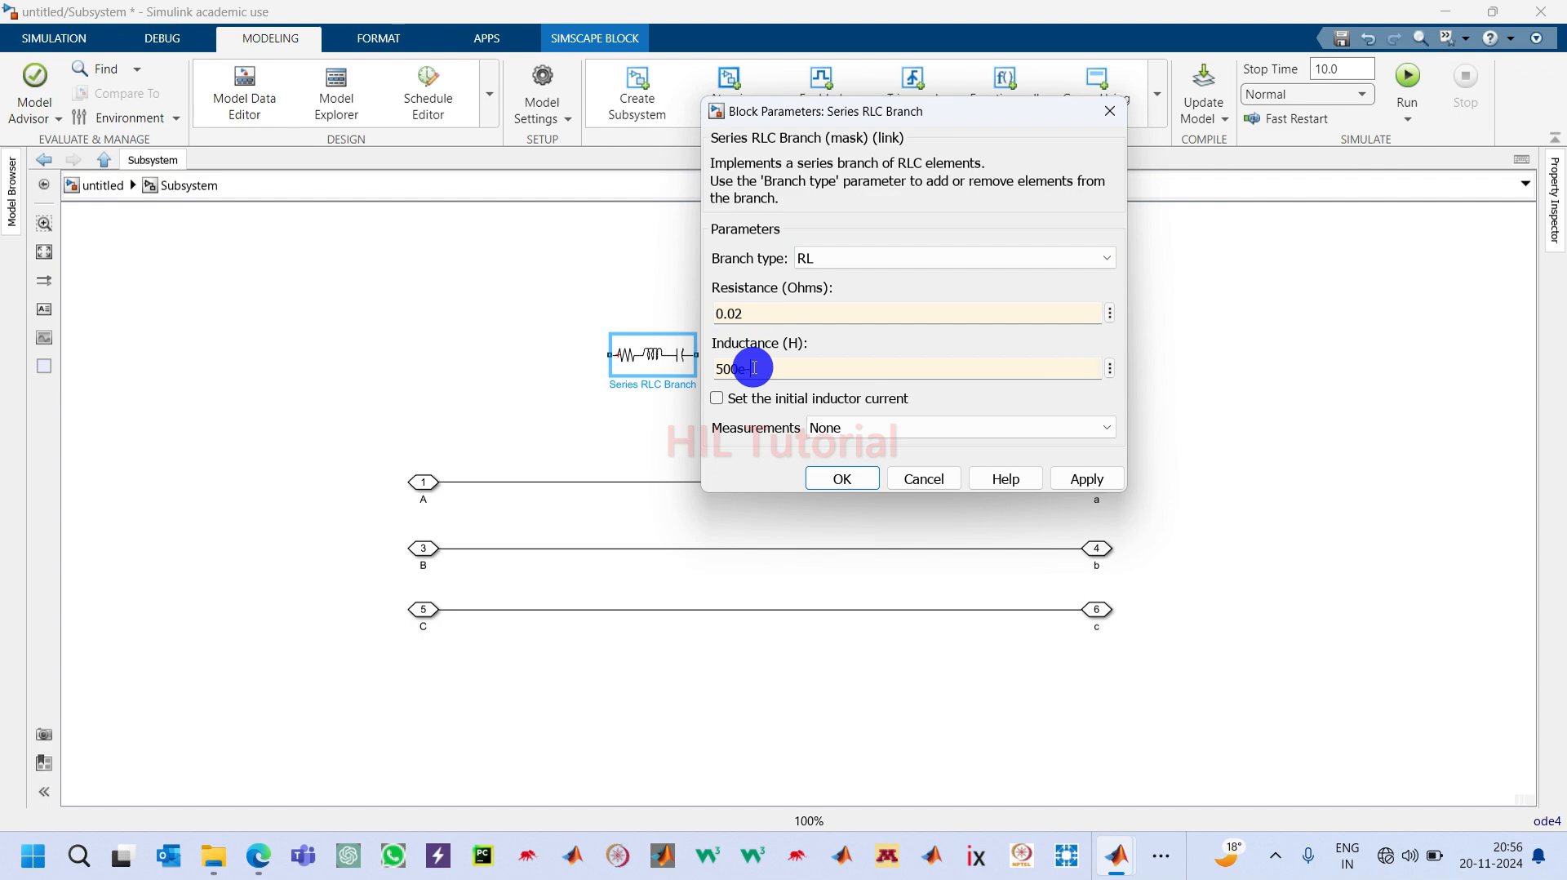
{"action": "key", "text": "Return"}
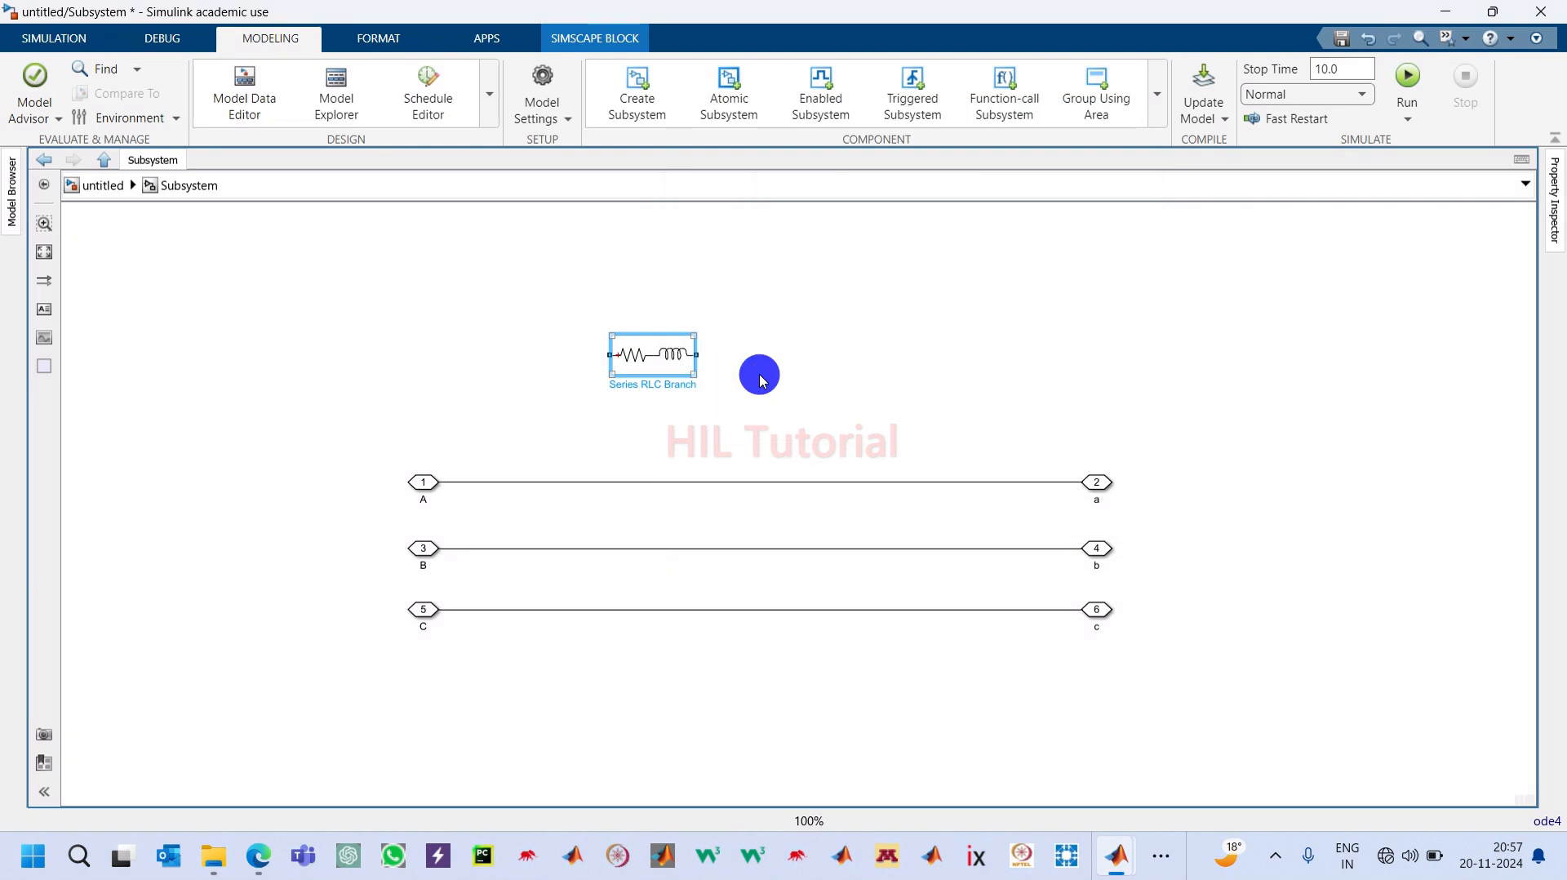
Step: Insert the RL branch into the phase A line near port A and place a copy of it in the phase B line
{"action": "left_click_drag", "start_coordinate": [665, 364], "coordinate": [543, 494]}
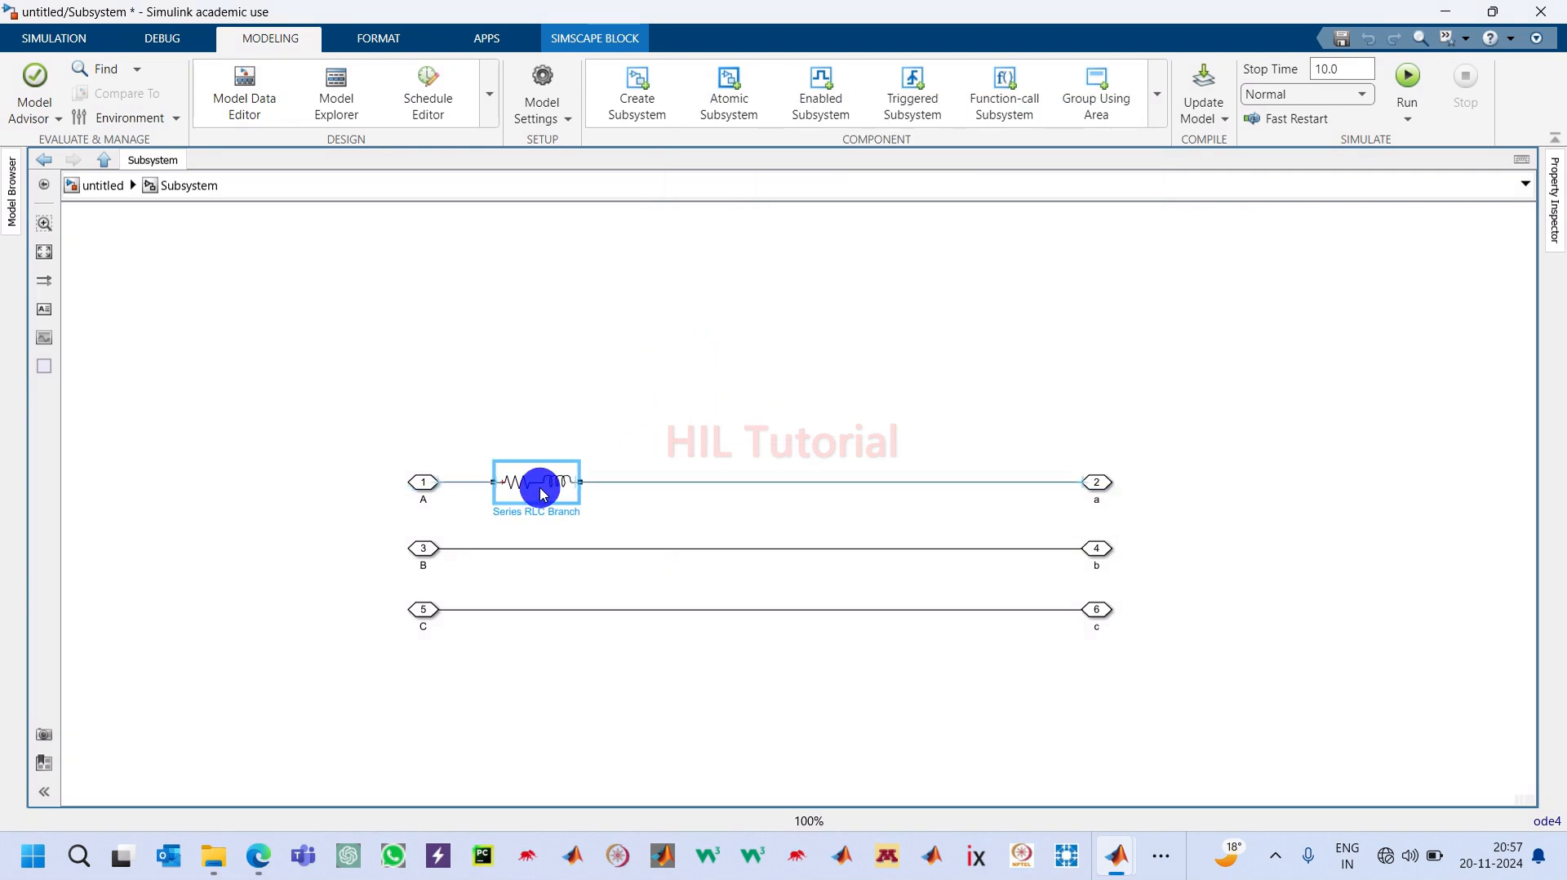
{"action": "left_click", "coordinate": [550, 534]}
{"action": "key", "text": "ctrl+v"}
{"action": "left_click_drag", "start_coordinate": [587, 559], "coordinate": [525, 552]}
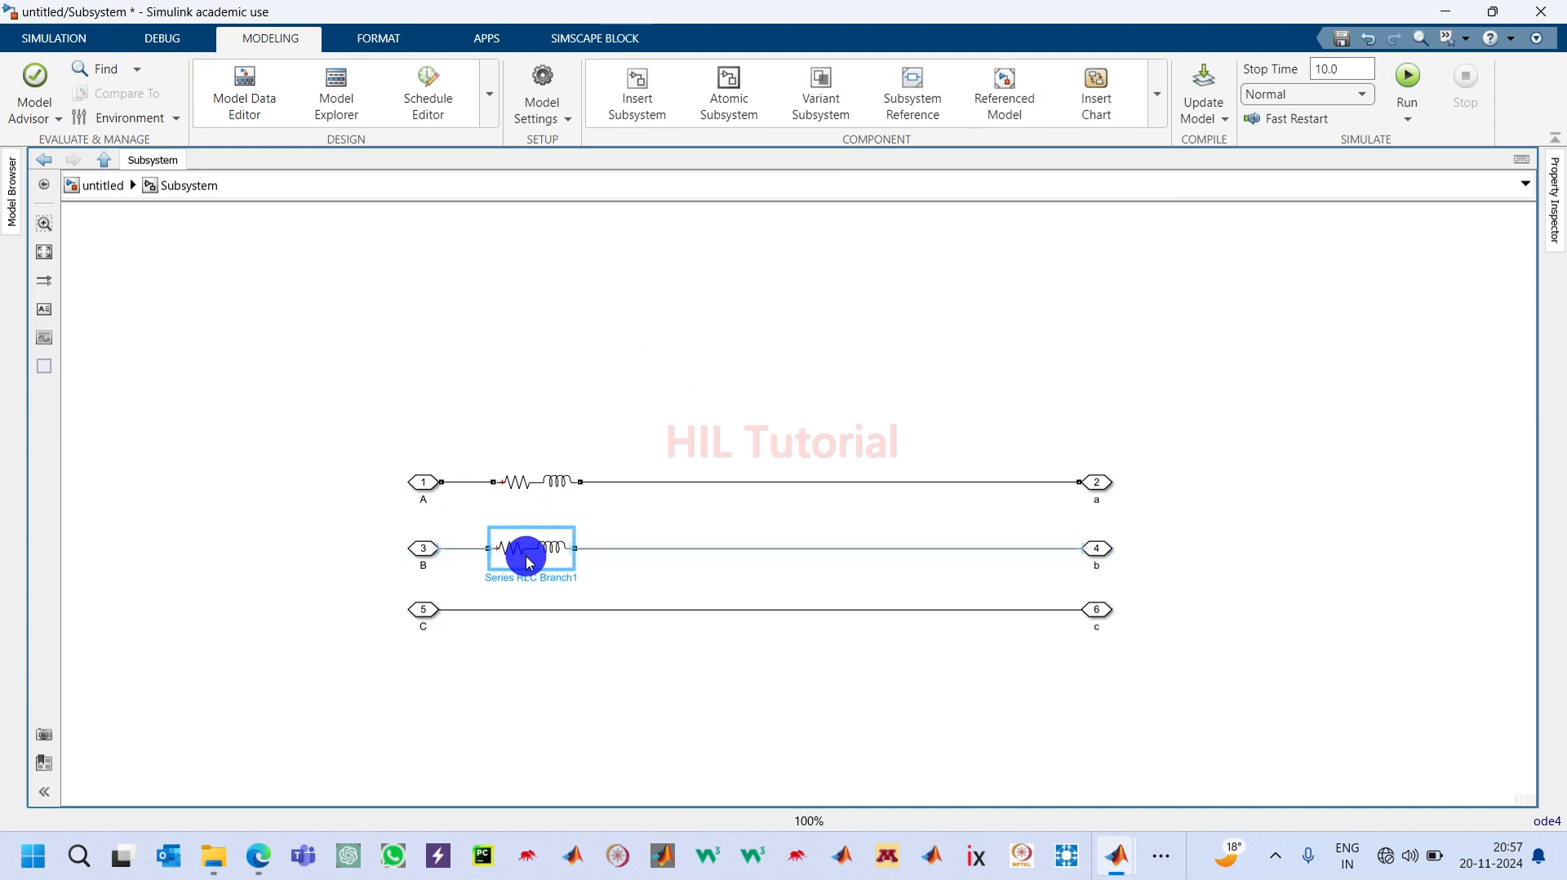
Step: Insert a copy of the RL branch into the phase C line and rename the phase A branch Linv
{"action": "left_click", "coordinate": [542, 598]}
{"action": "key", "text": "ctrl+v"}
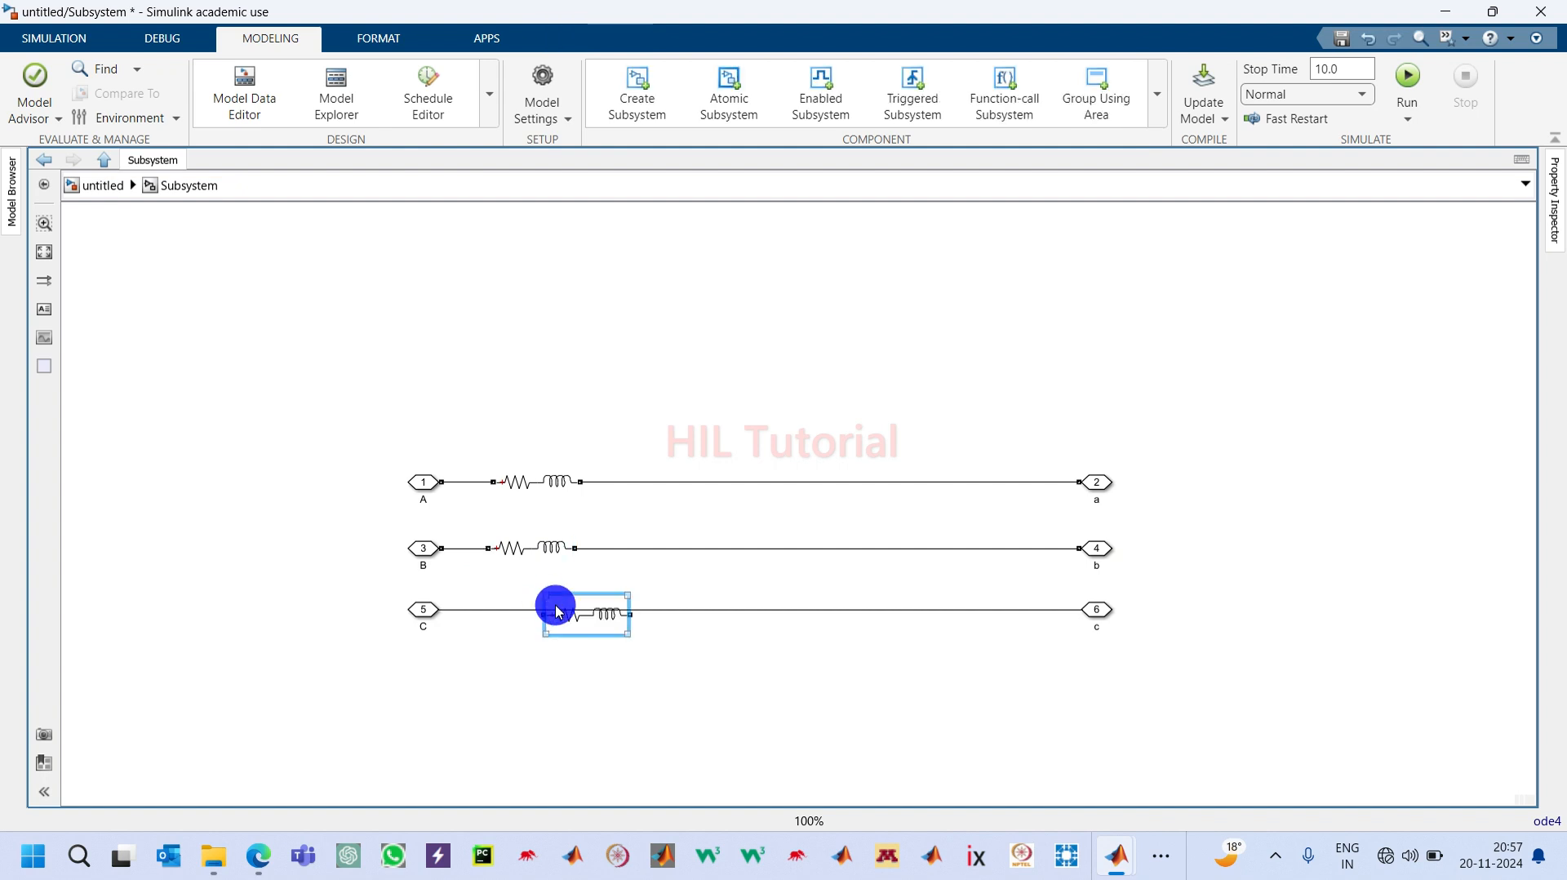
{"action": "left_click_drag", "start_coordinate": [568, 631], "coordinate": [517, 625]}
{"action": "left_click", "coordinate": [527, 482]}
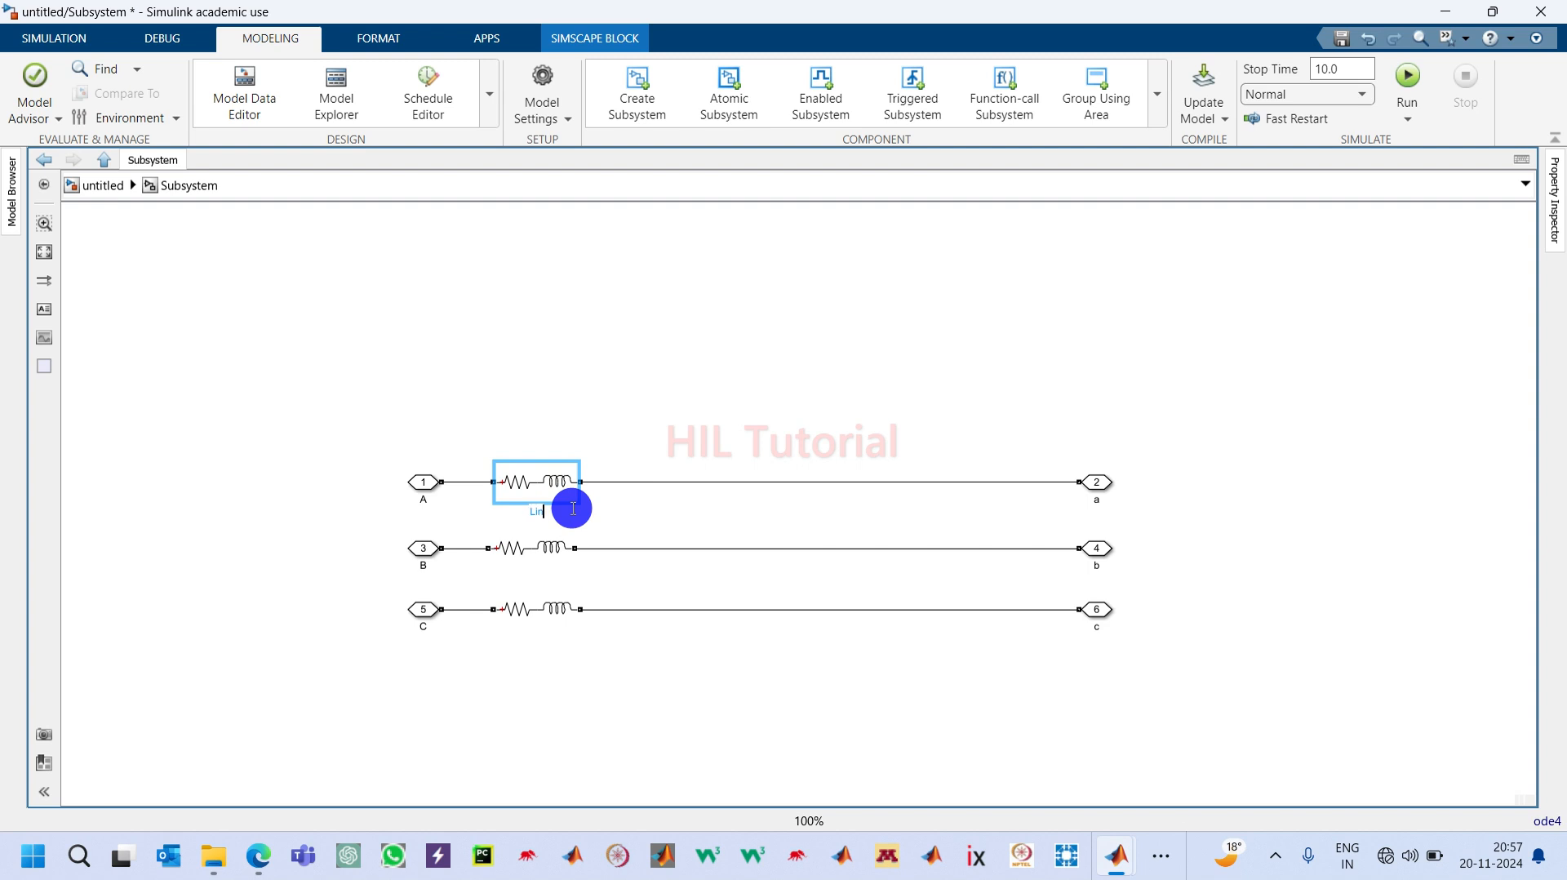
{"action": "left_click", "coordinate": [706, 504]}
Step: Copy the three RL branches into the phase lines beside ports a, b and c, and rename the phase A copy Lg
{"action": "left_click_drag", "start_coordinate": [507, 434], "coordinate": [550, 649]}
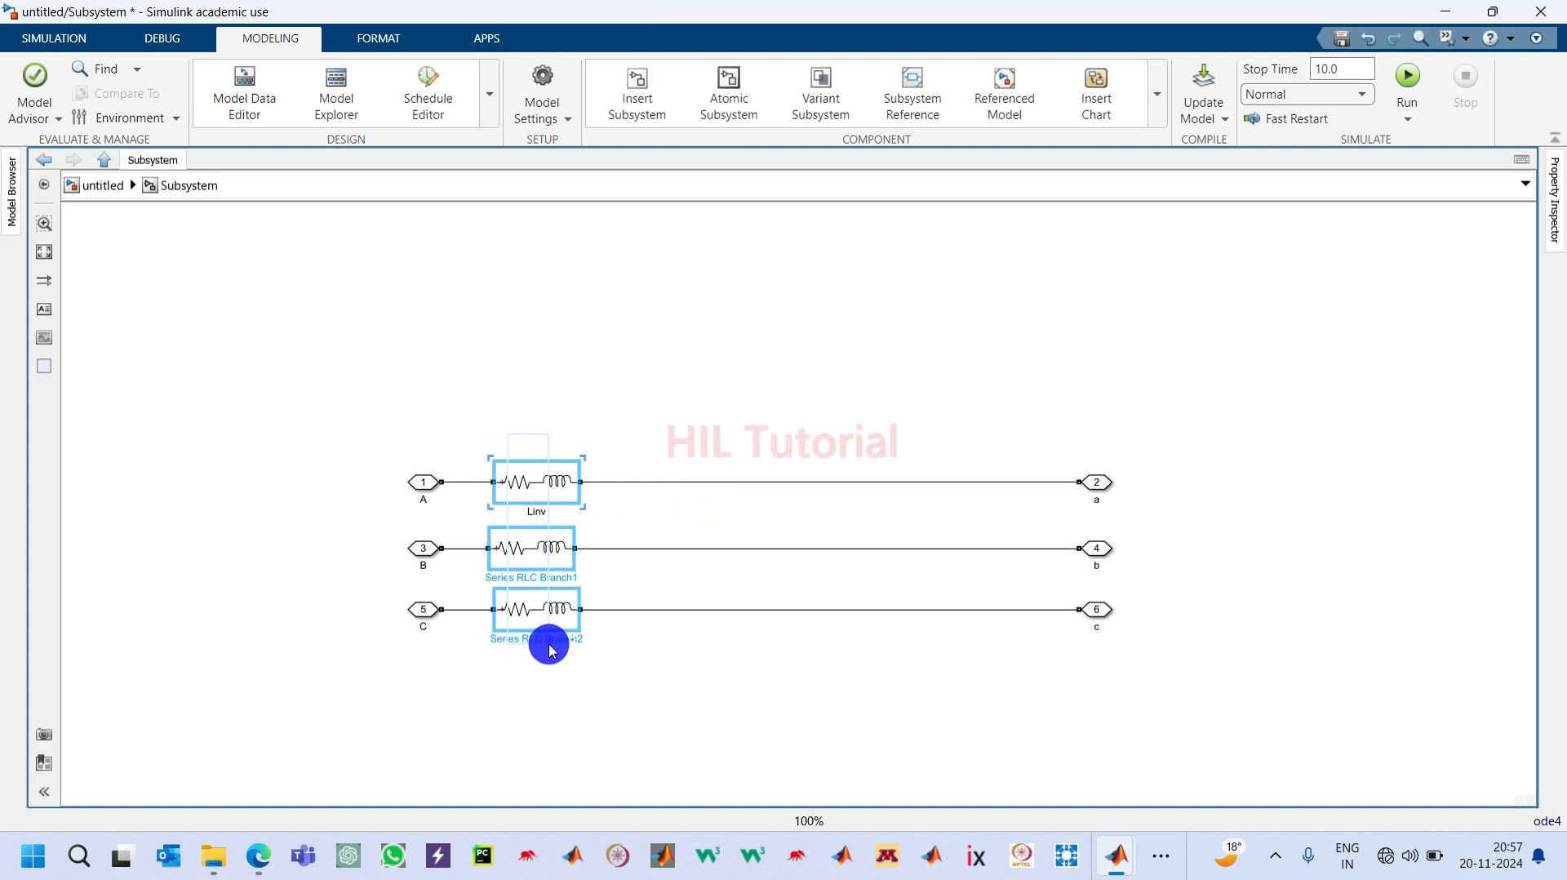
{"action": "key", "text": "ctrl+c"}
{"action": "key", "text": "ctrl+v"}
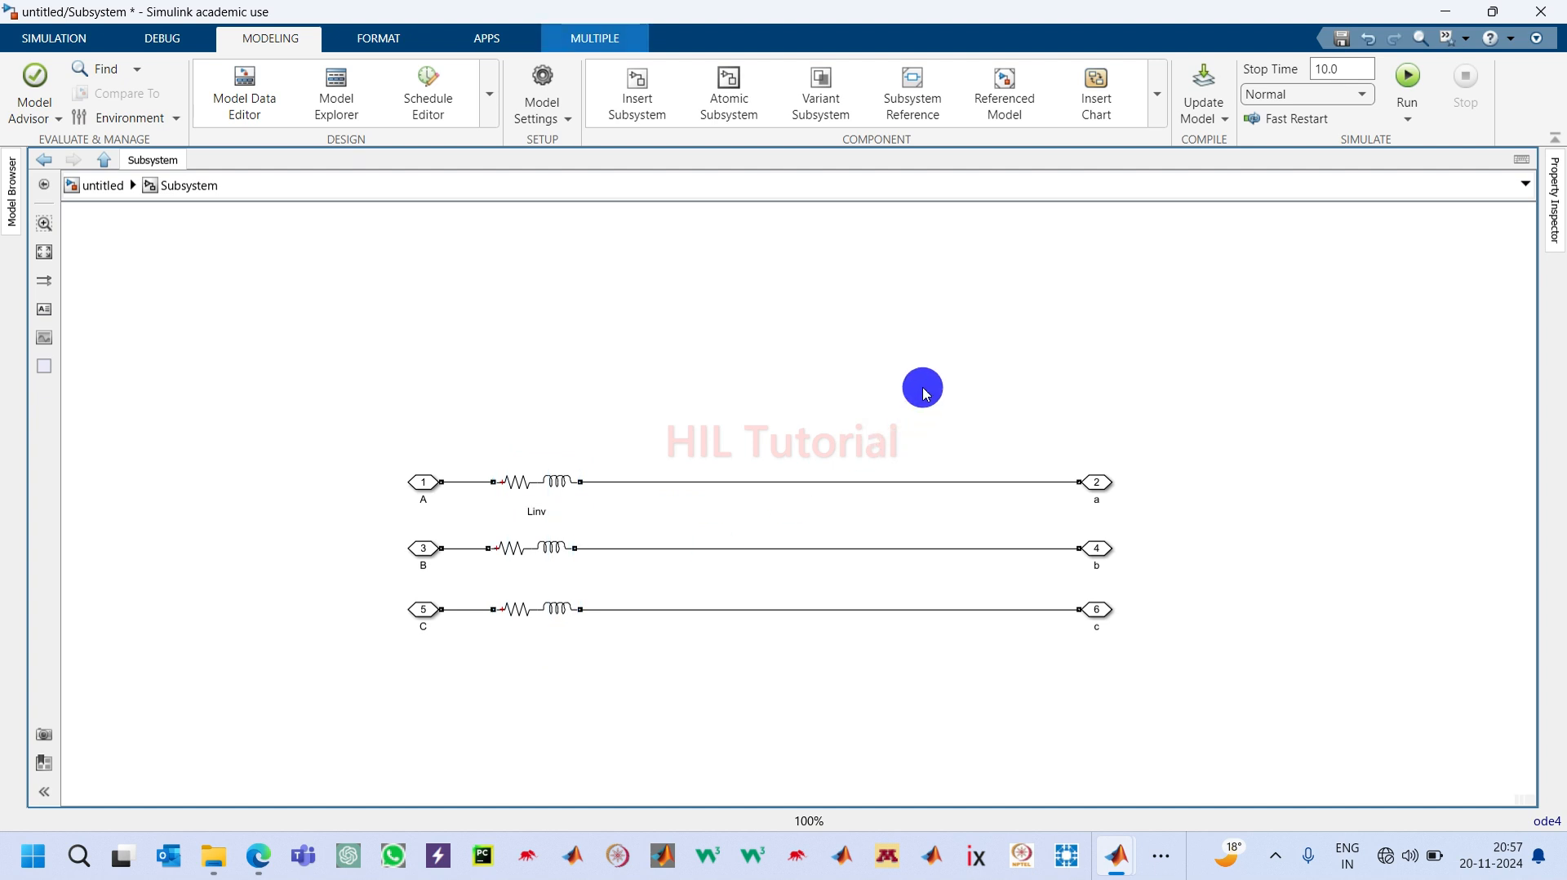
{"action": "left_click_drag", "start_coordinate": [940, 405], "coordinate": [1012, 491]}
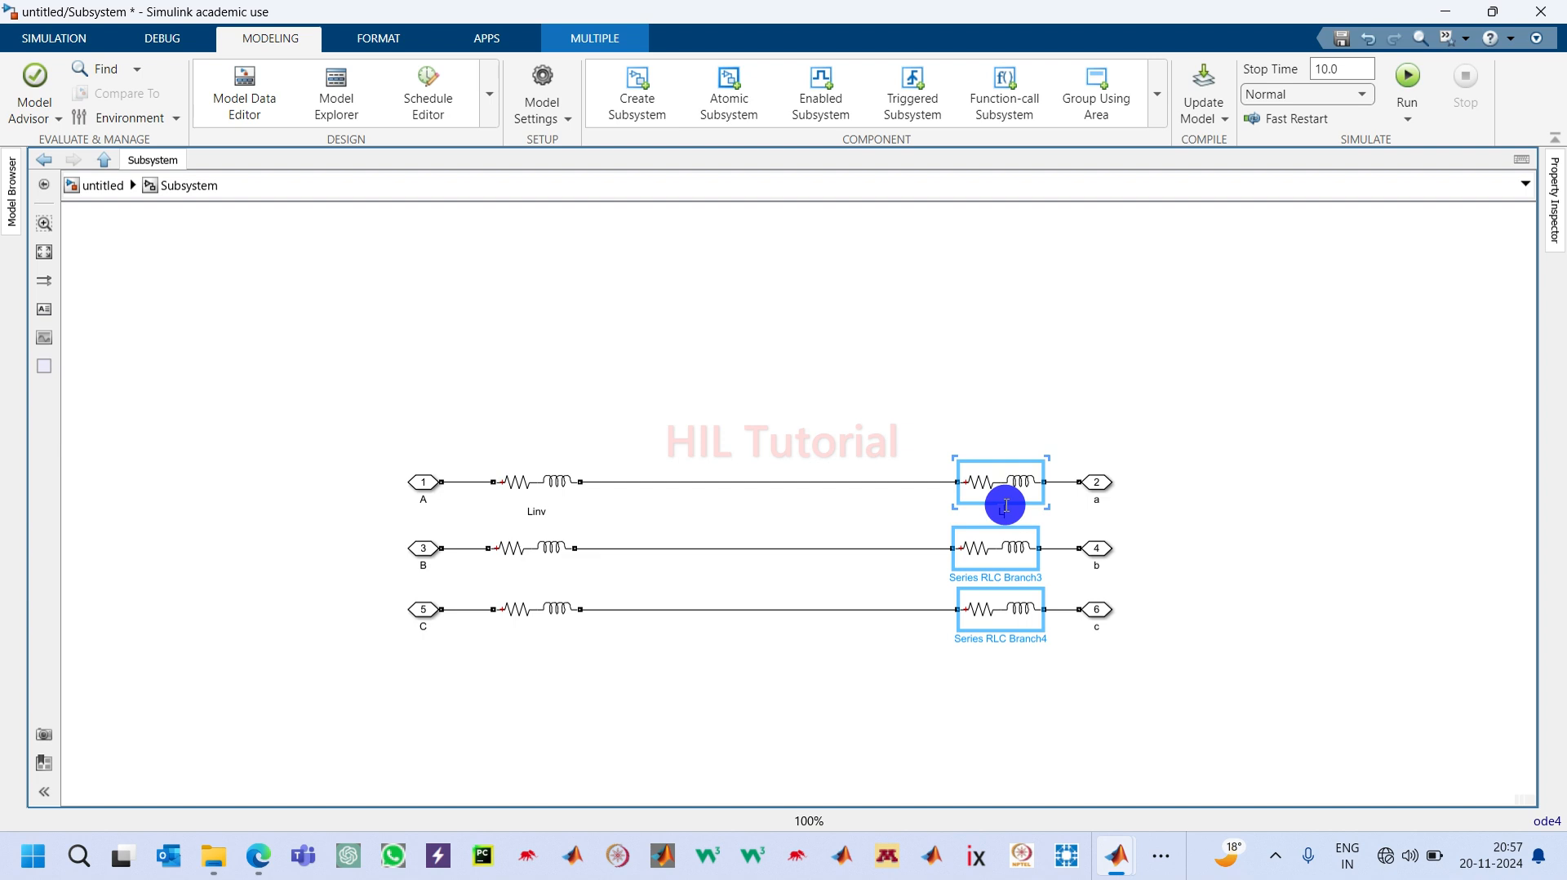
{"action": "left_click", "coordinate": [1279, 526]}
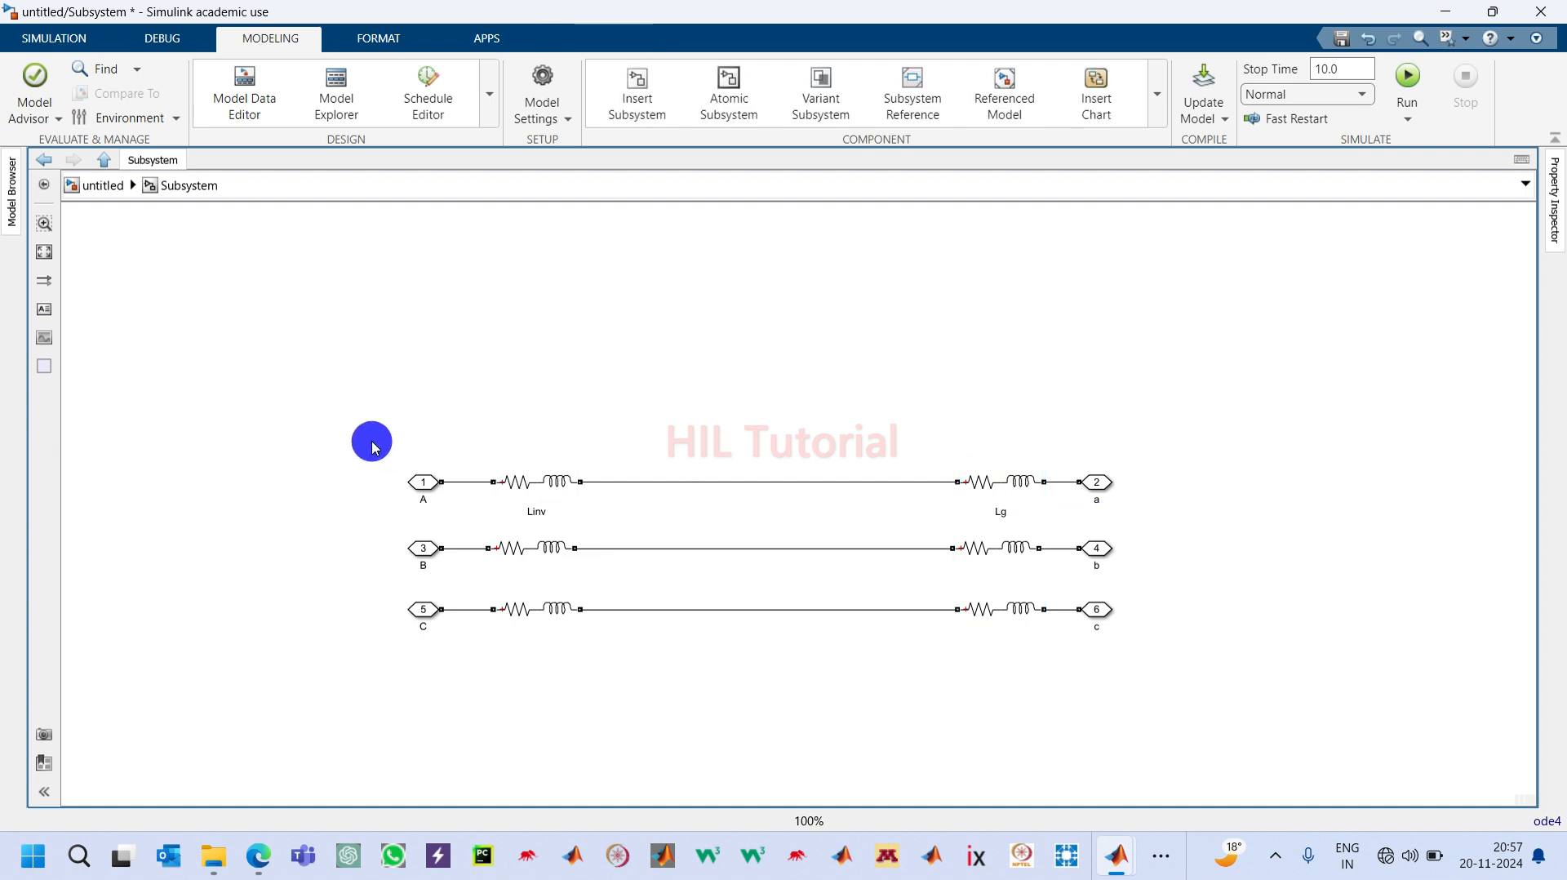
Step: Move the whole three-phase circuit with its ports upward to free space beneath it
{"action": "left_click_drag", "start_coordinate": [351, 430], "coordinate": [1141, 661]}
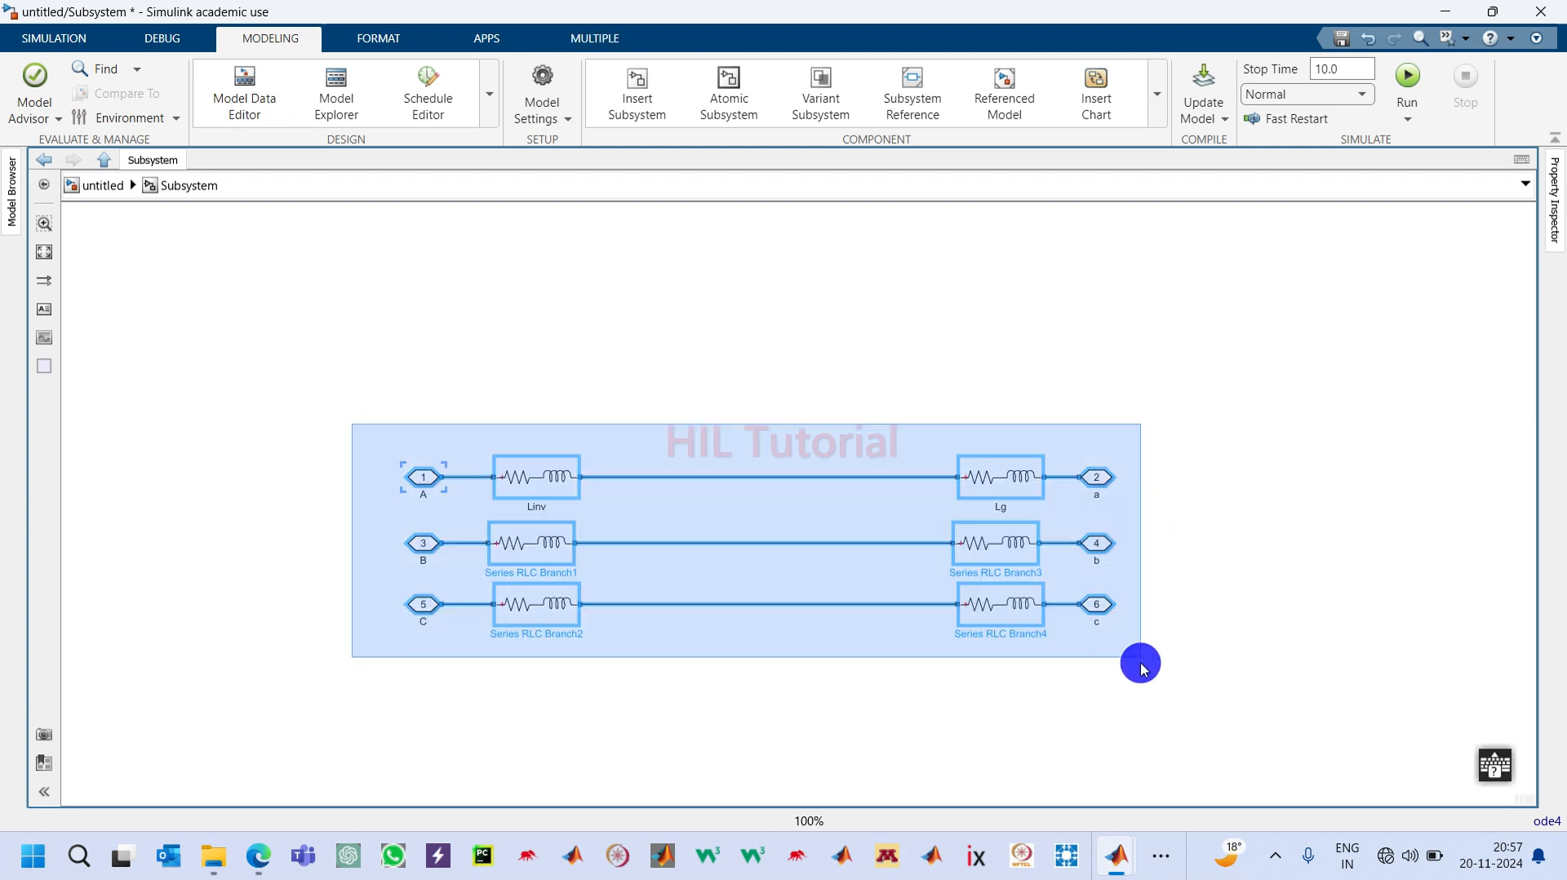
{"action": "scroll", "coordinate": [1141, 663], "scroll_direction": "down", "scroll_amount": 2}
{"action": "key", "text": "Up"}
{"action": "key", "text": "Up"}
{"action": "key", "text": "Up"}
{"action": "key", "text": "Up"}
{"action": "key", "text": "Up"}
{"action": "key", "text": "Up"}
{"action": "key", "text": "Up"}
{"action": "key", "text": "Up"}
{"action": "key", "text": "Up"}
{"action": "key", "text": "Up"}
{"action": "left_click", "coordinate": [943, 666]}
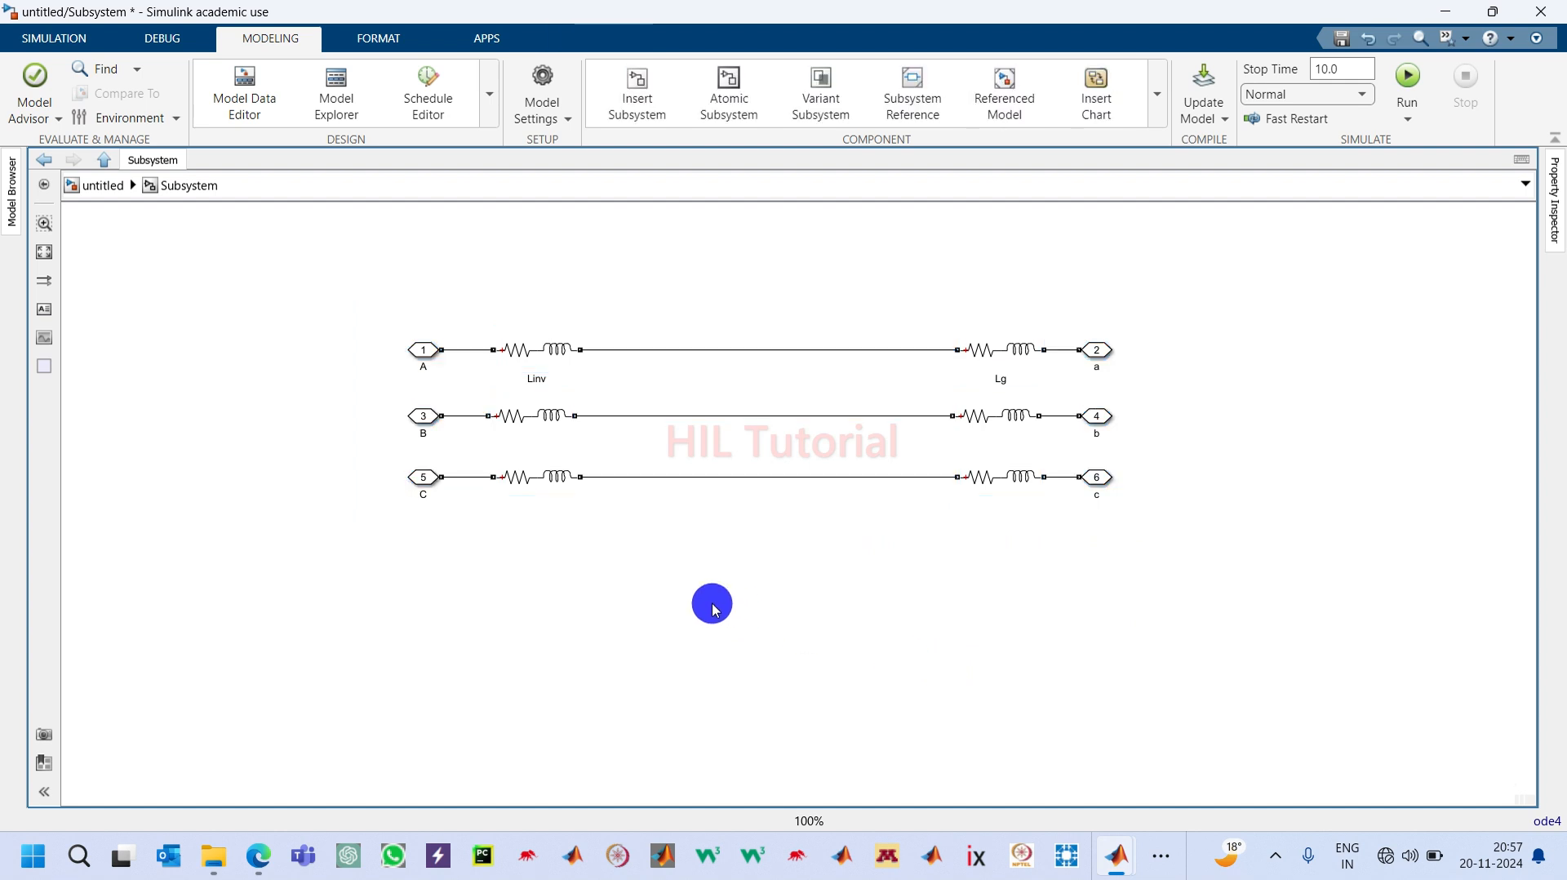
Step: Copy the Linv branch into the empty area below the phase lines and rotate the copy to stand vertically
{"action": "left_click", "coordinate": [552, 357]}
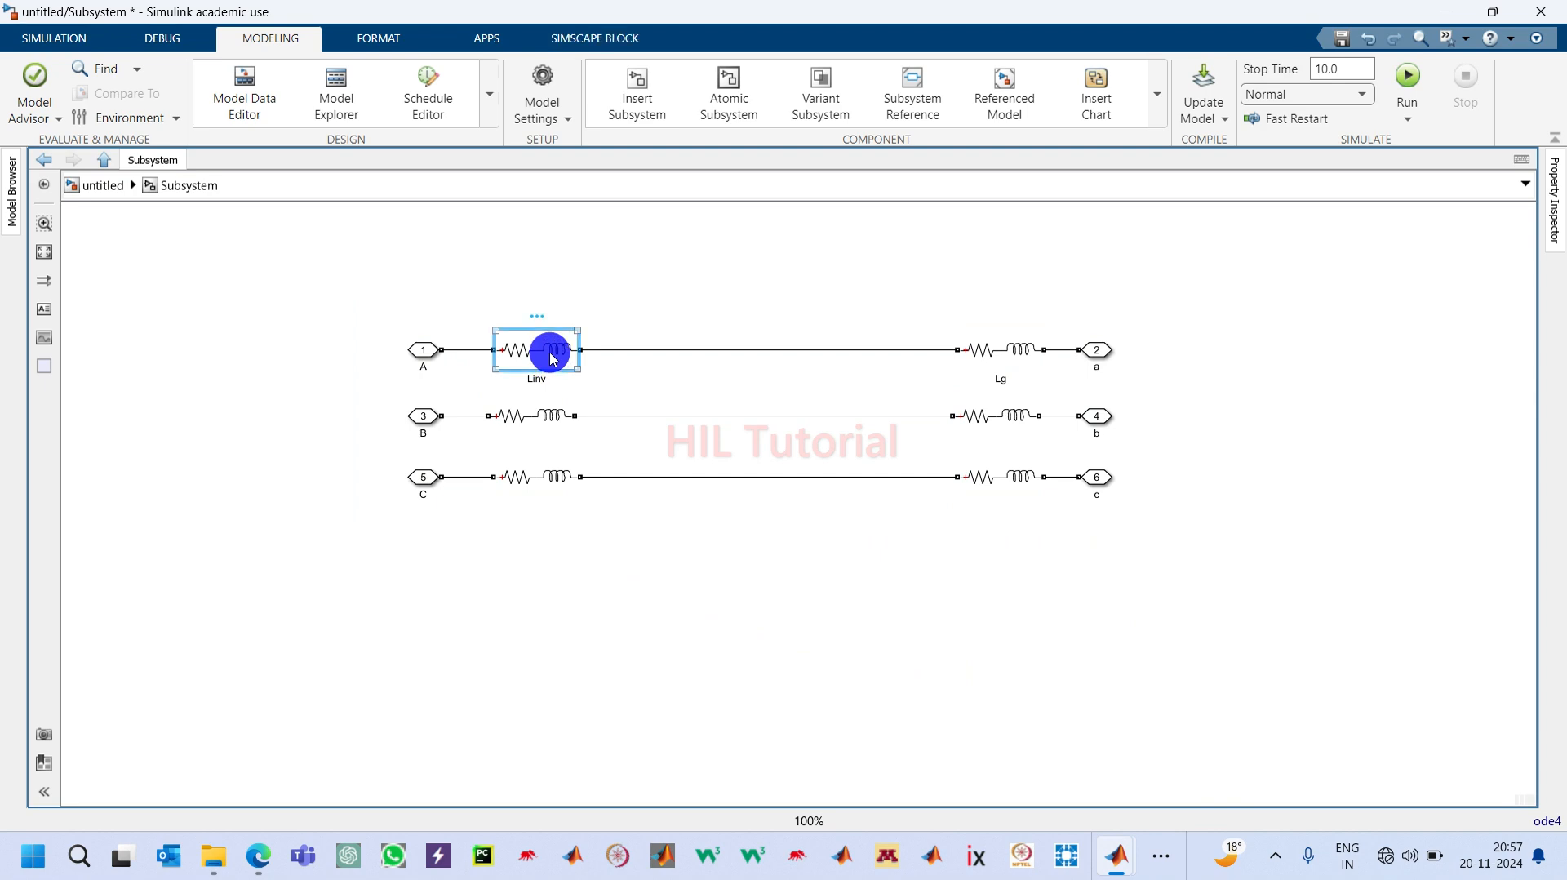
{"action": "key", "text": "ctrl+c"}
{"action": "left_click", "coordinate": [615, 552]}
{"action": "key", "text": "ctrl+v"}
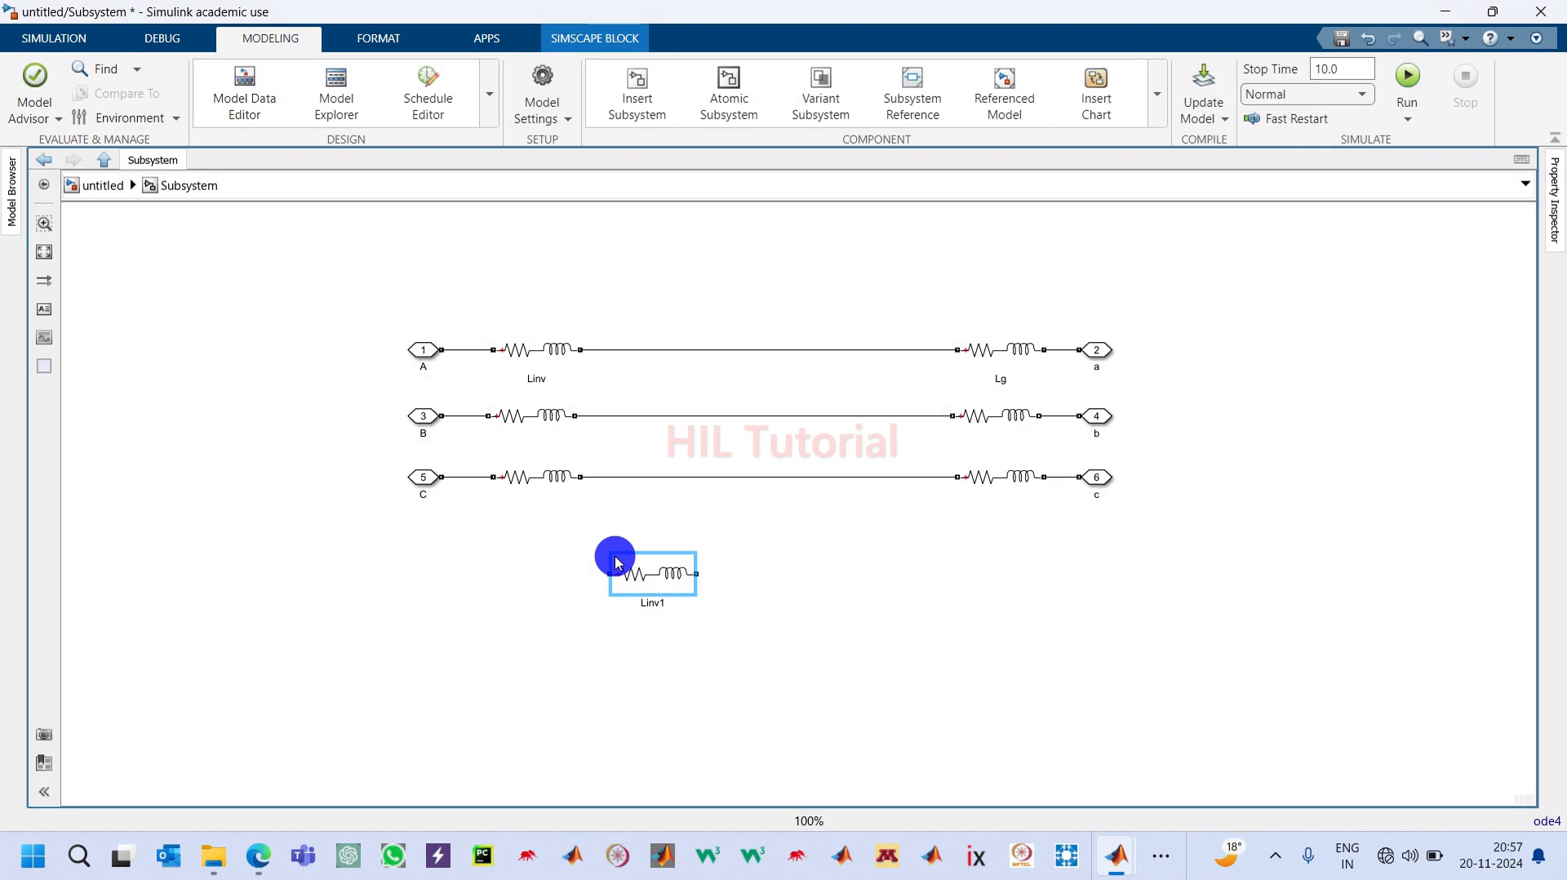
{"action": "key", "text": "ctrl+r"}
{"action": "left_click_drag", "start_coordinate": [648, 577], "coordinate": [682, 695]}
Step: Change the vertical branch to type RC with a capacitance of 100e-6 F
{"action": "double_click", "coordinate": [683, 700]}
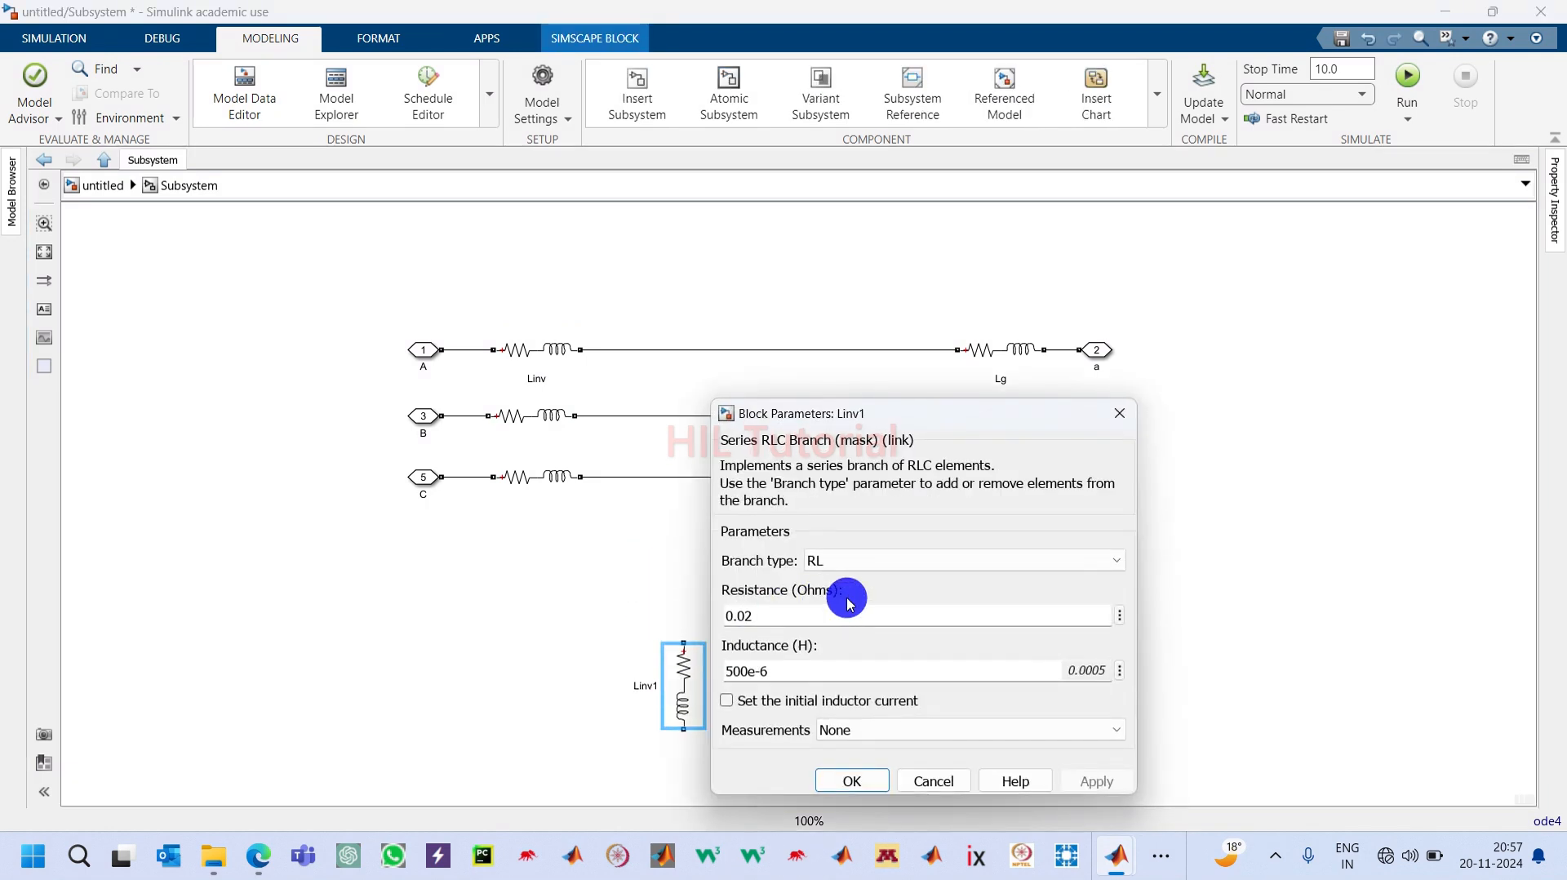
{"action": "left_click", "coordinate": [864, 561]}
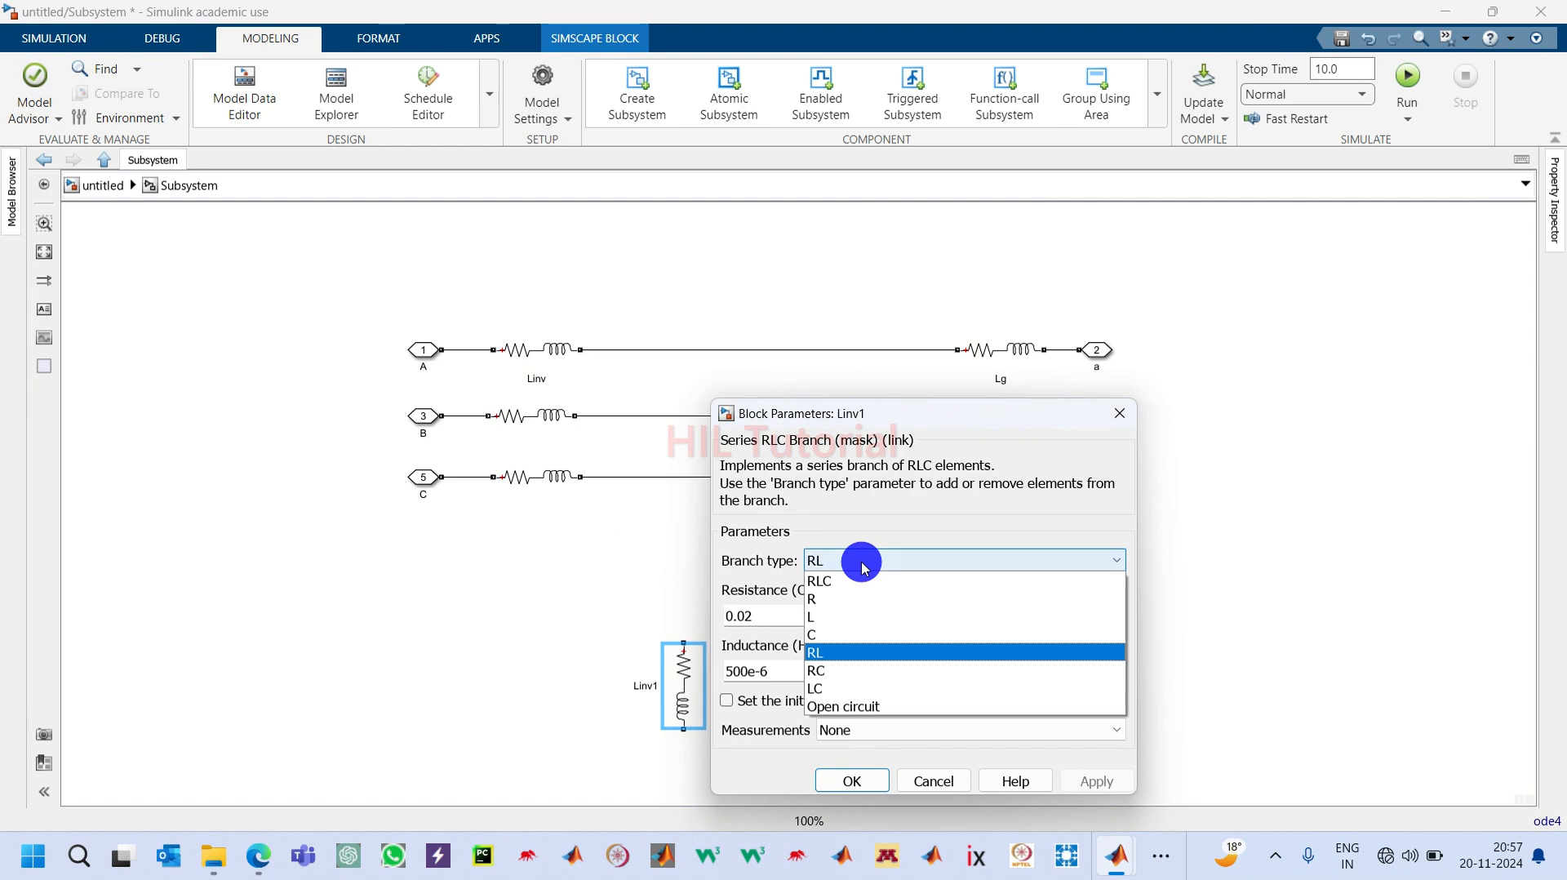
{"action": "left_click", "coordinate": [830, 671]}
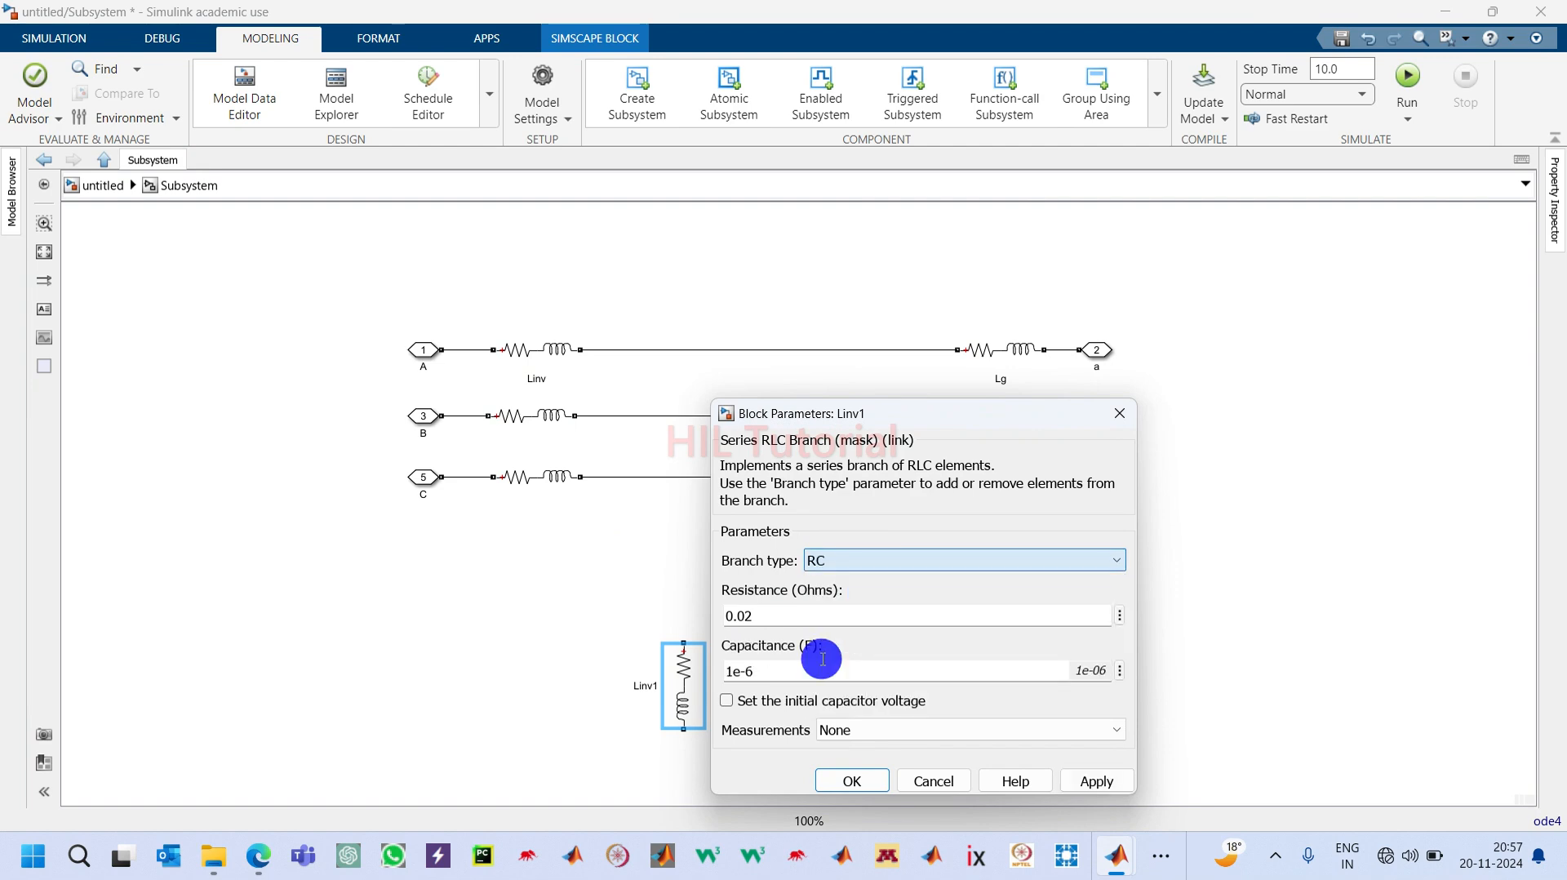
{"action": "left_click", "coordinate": [731, 666]}
{"action": "type", "text": "00"}
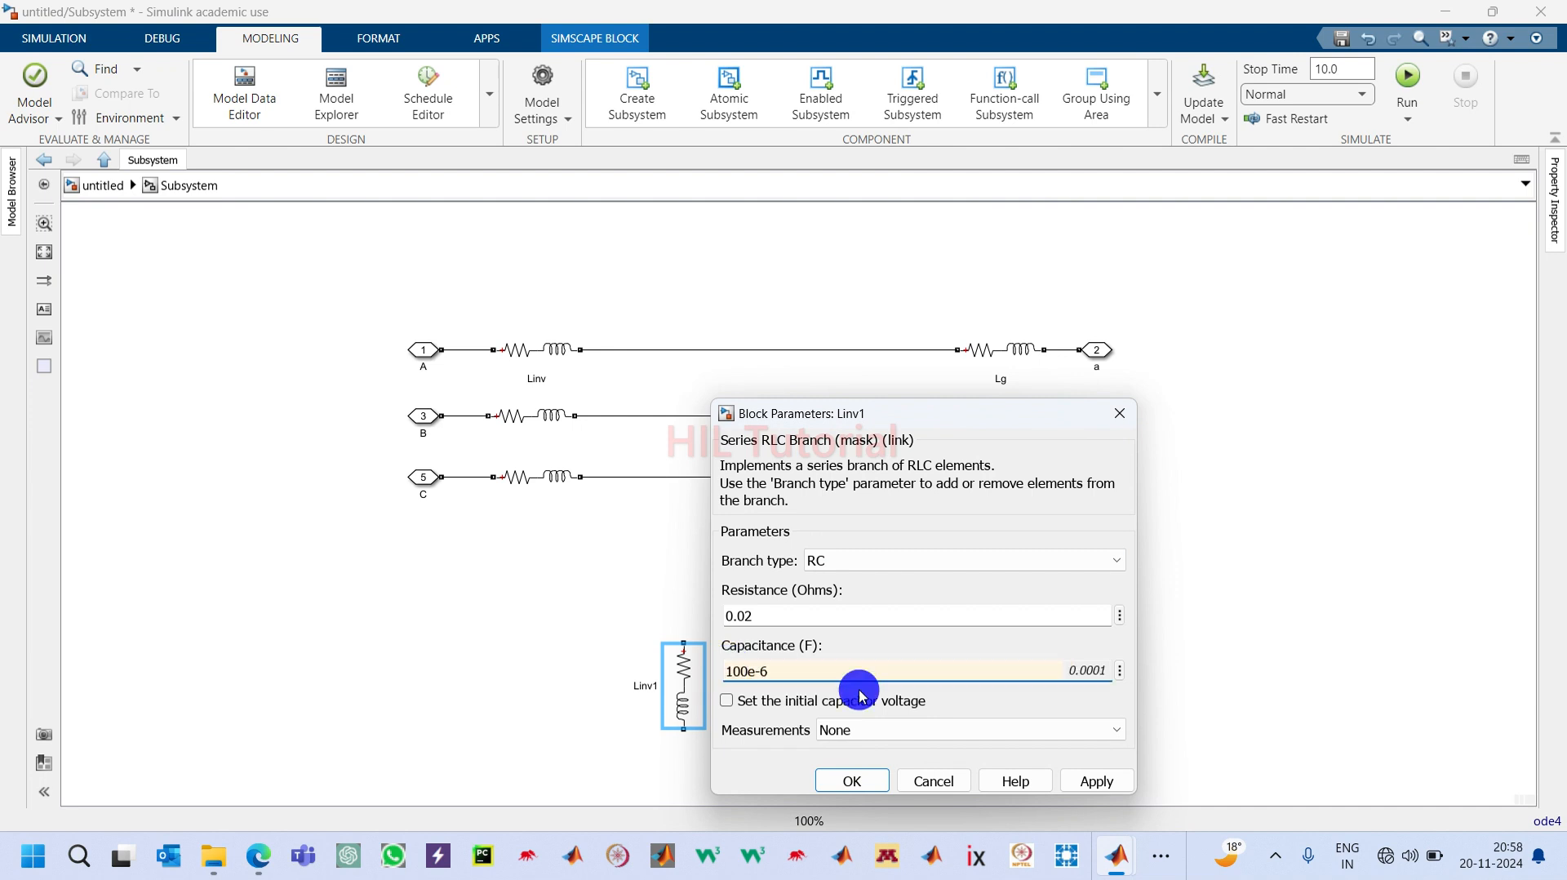
{"action": "left_click", "coordinate": [1108, 781]}
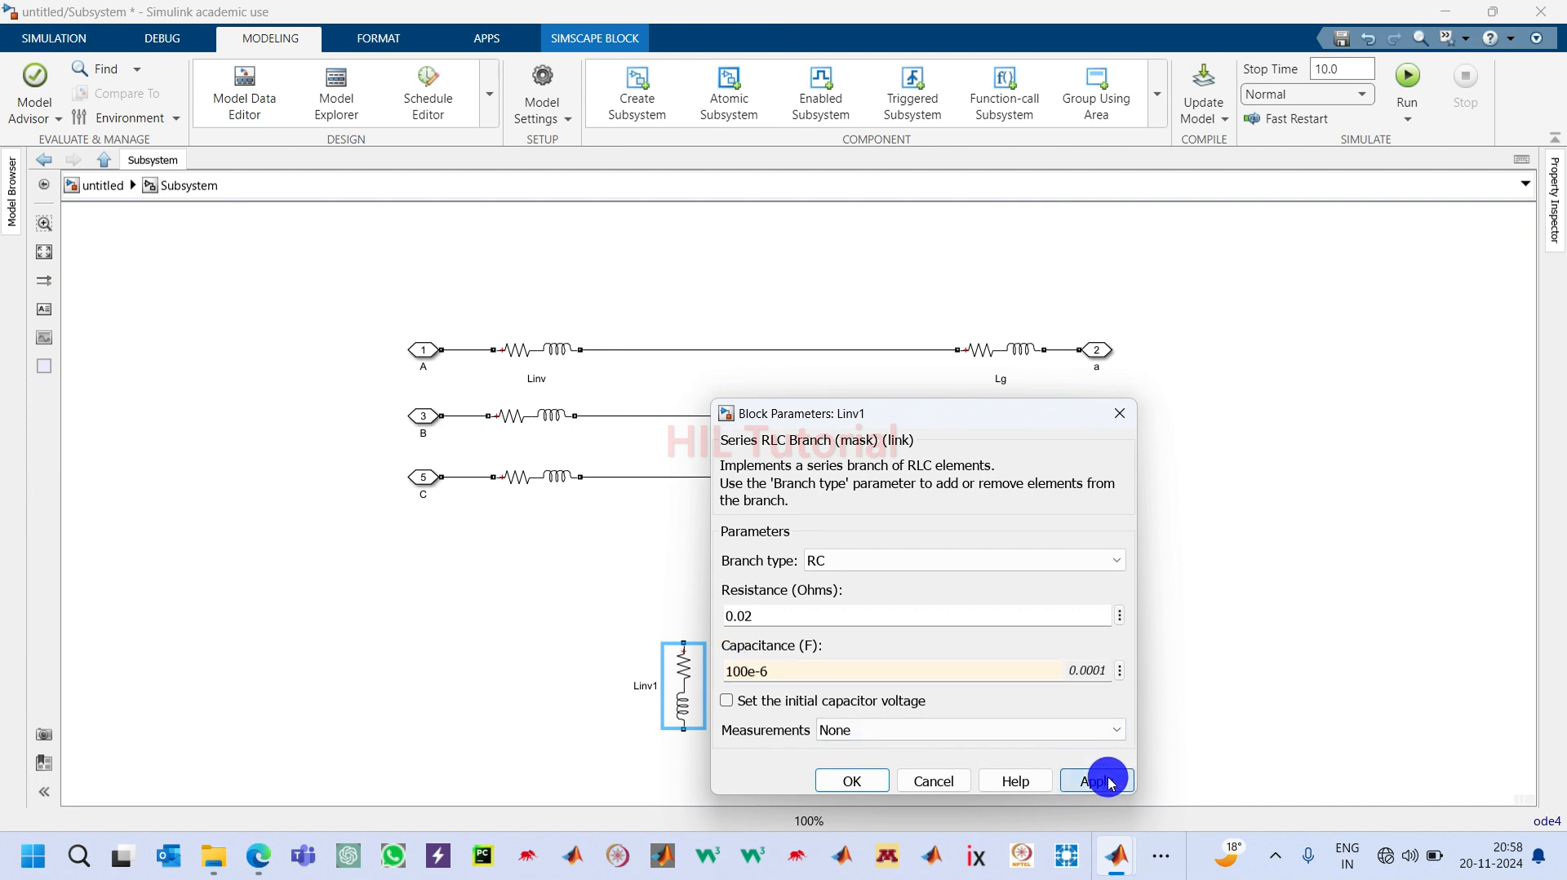
{"action": "left_click", "coordinate": [842, 780]}
Step: Shift the vertical RC branch slightly down and place two copies of it beside it in an evenly spaced row
{"action": "left_click_drag", "start_coordinate": [684, 700], "coordinate": [690, 722]}
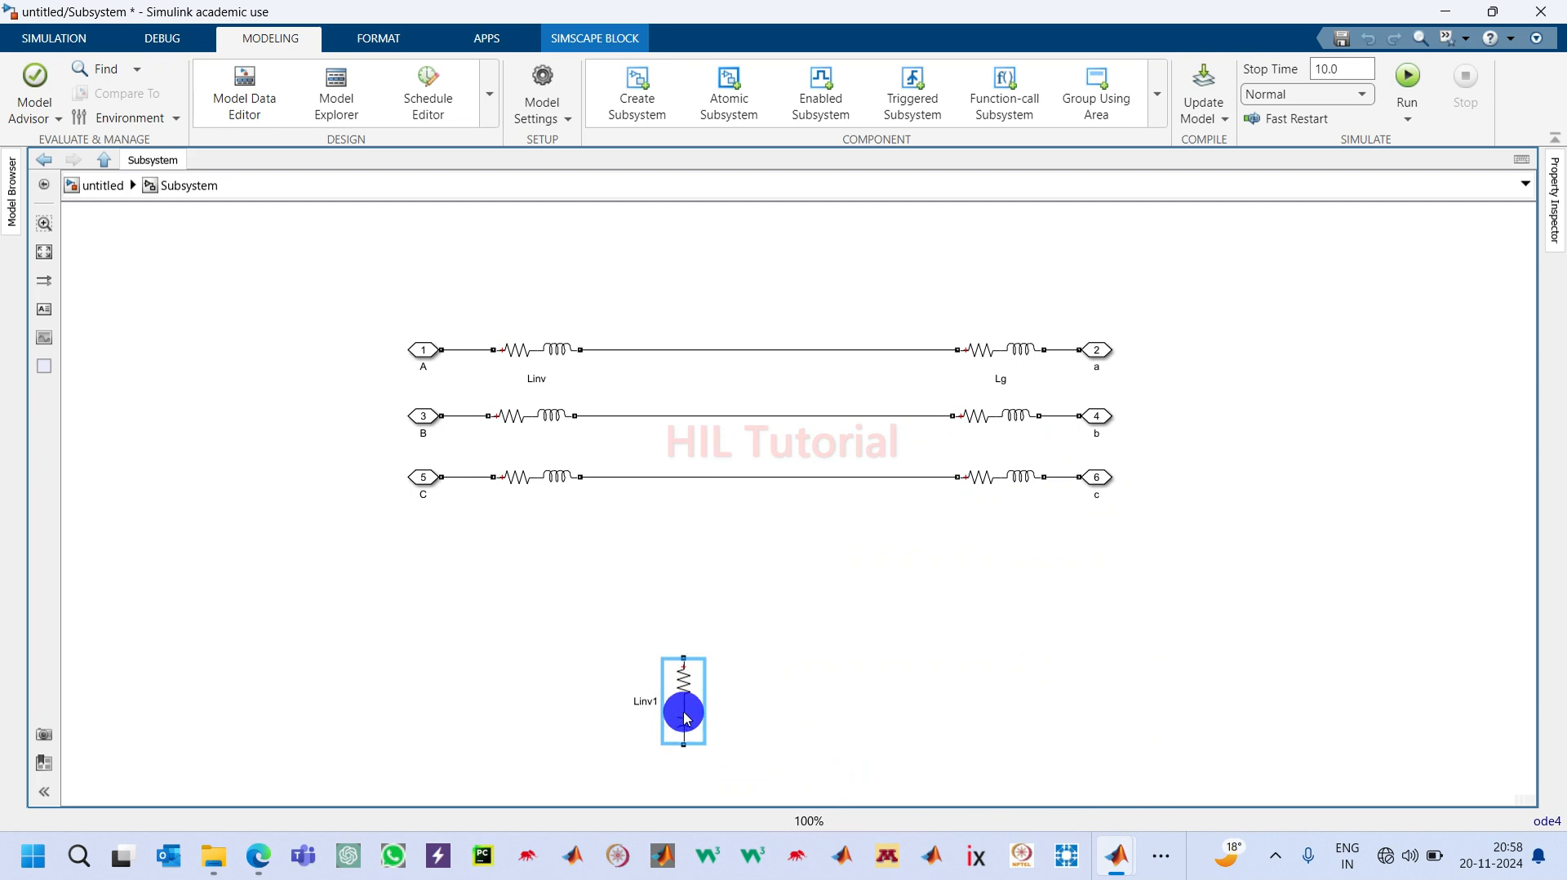
{"action": "key", "text": "ctrl+c"}
{"action": "left_click", "coordinate": [752, 710]}
{"action": "key", "text": "ctrl+v"}
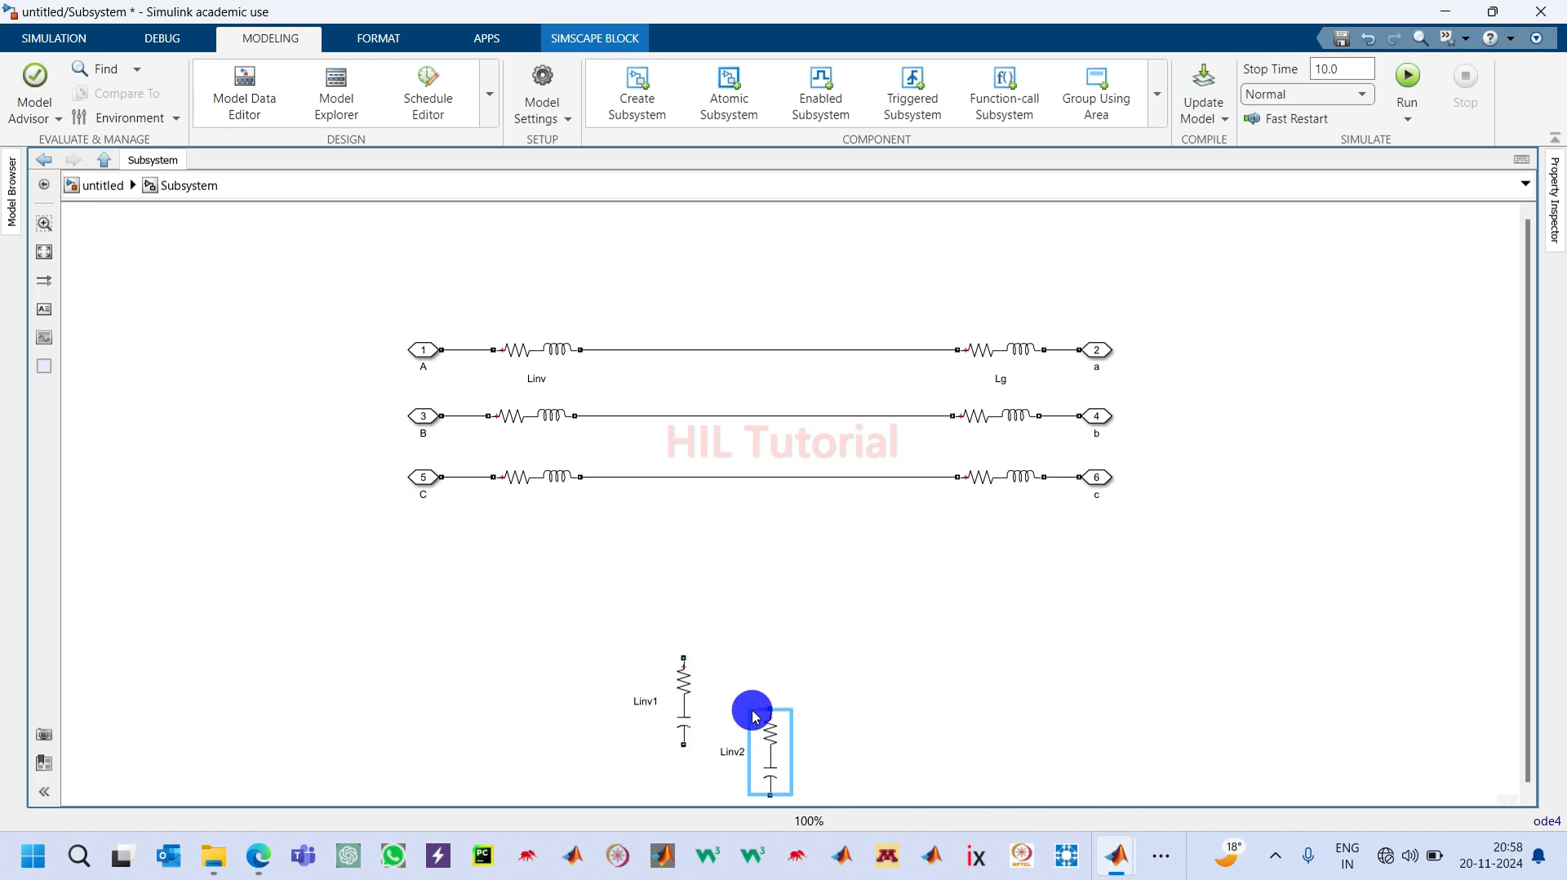
{"action": "left_click_drag", "start_coordinate": [771, 749], "coordinate": [813, 692]}
{"action": "left_click", "coordinate": [798, 714]}
{"action": "key", "text": "ctrl+v"}
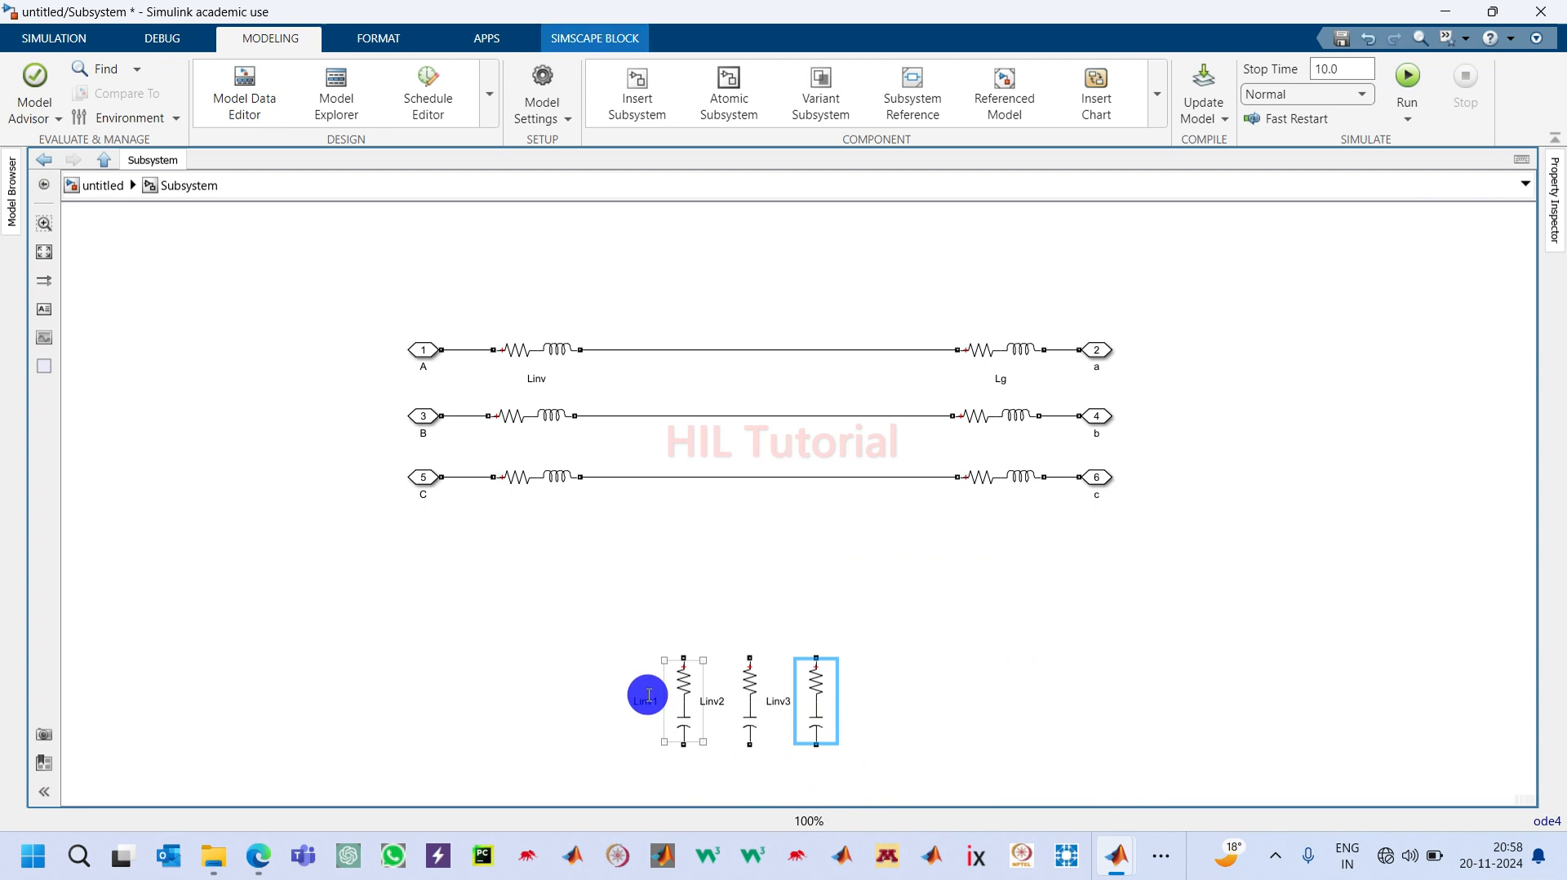
Step: Name all three RC branches Cf and wire their lower ends together into a common point
{"action": "left_click", "coordinate": [649, 694]}
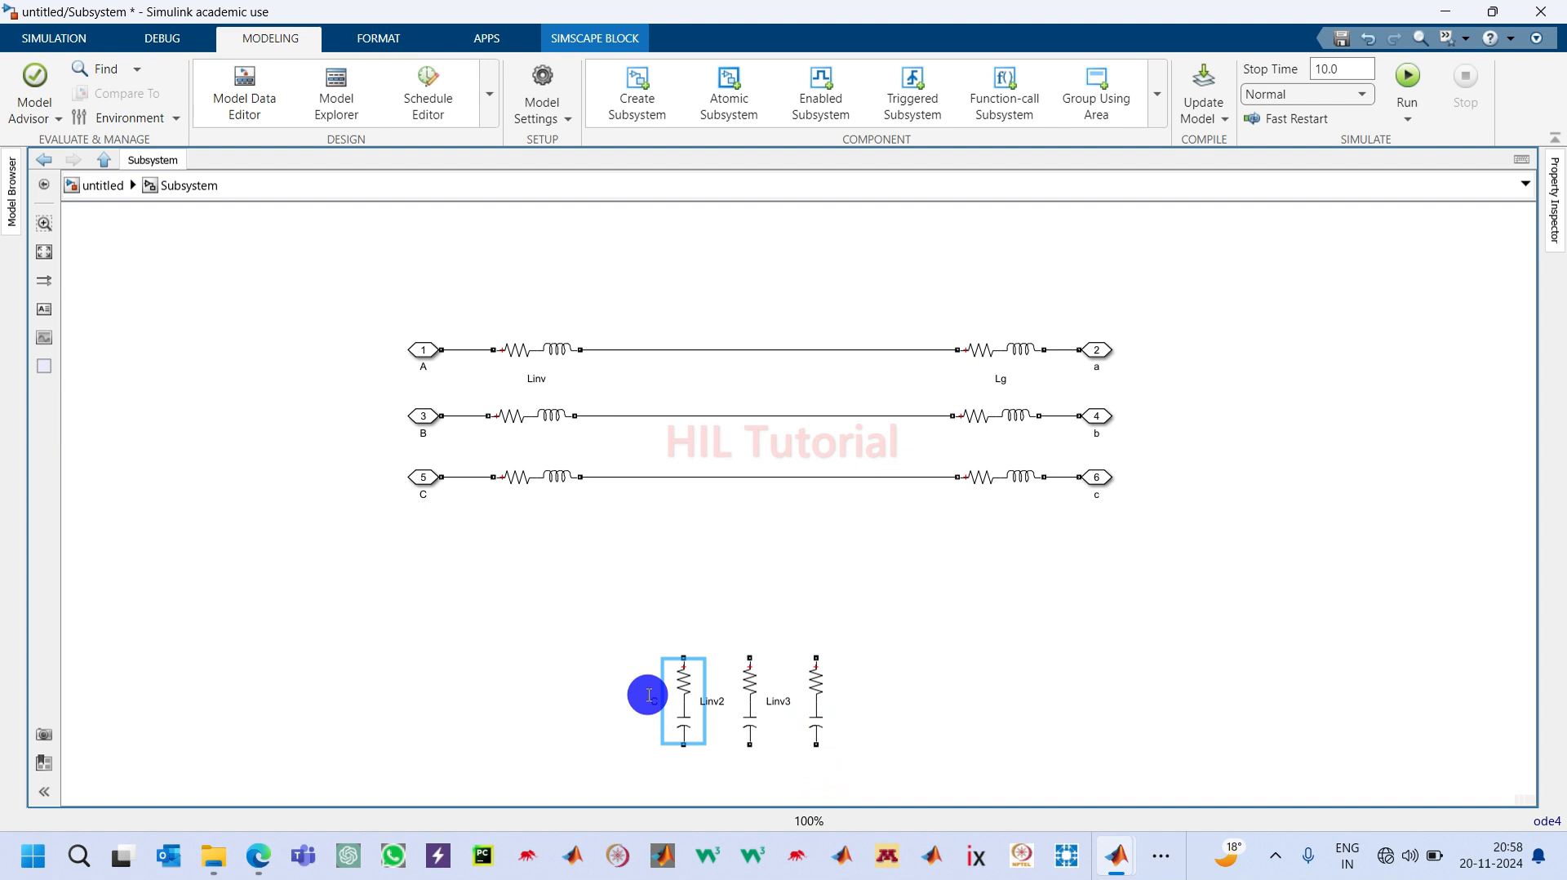
{"action": "left_click", "coordinate": [726, 697]}
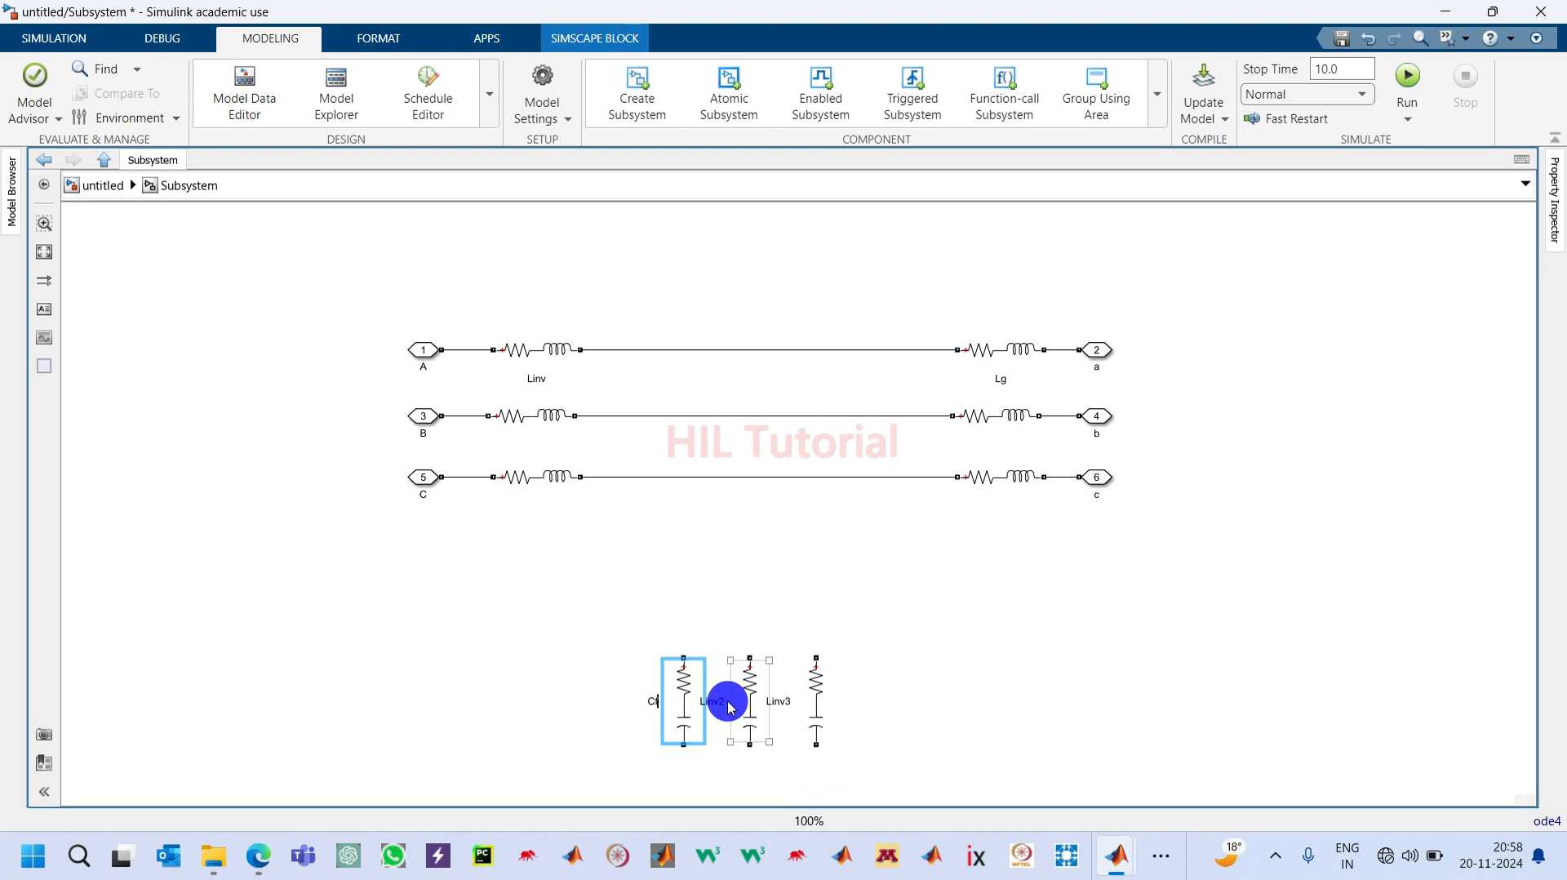
{"action": "left_click", "coordinate": [714, 695]}
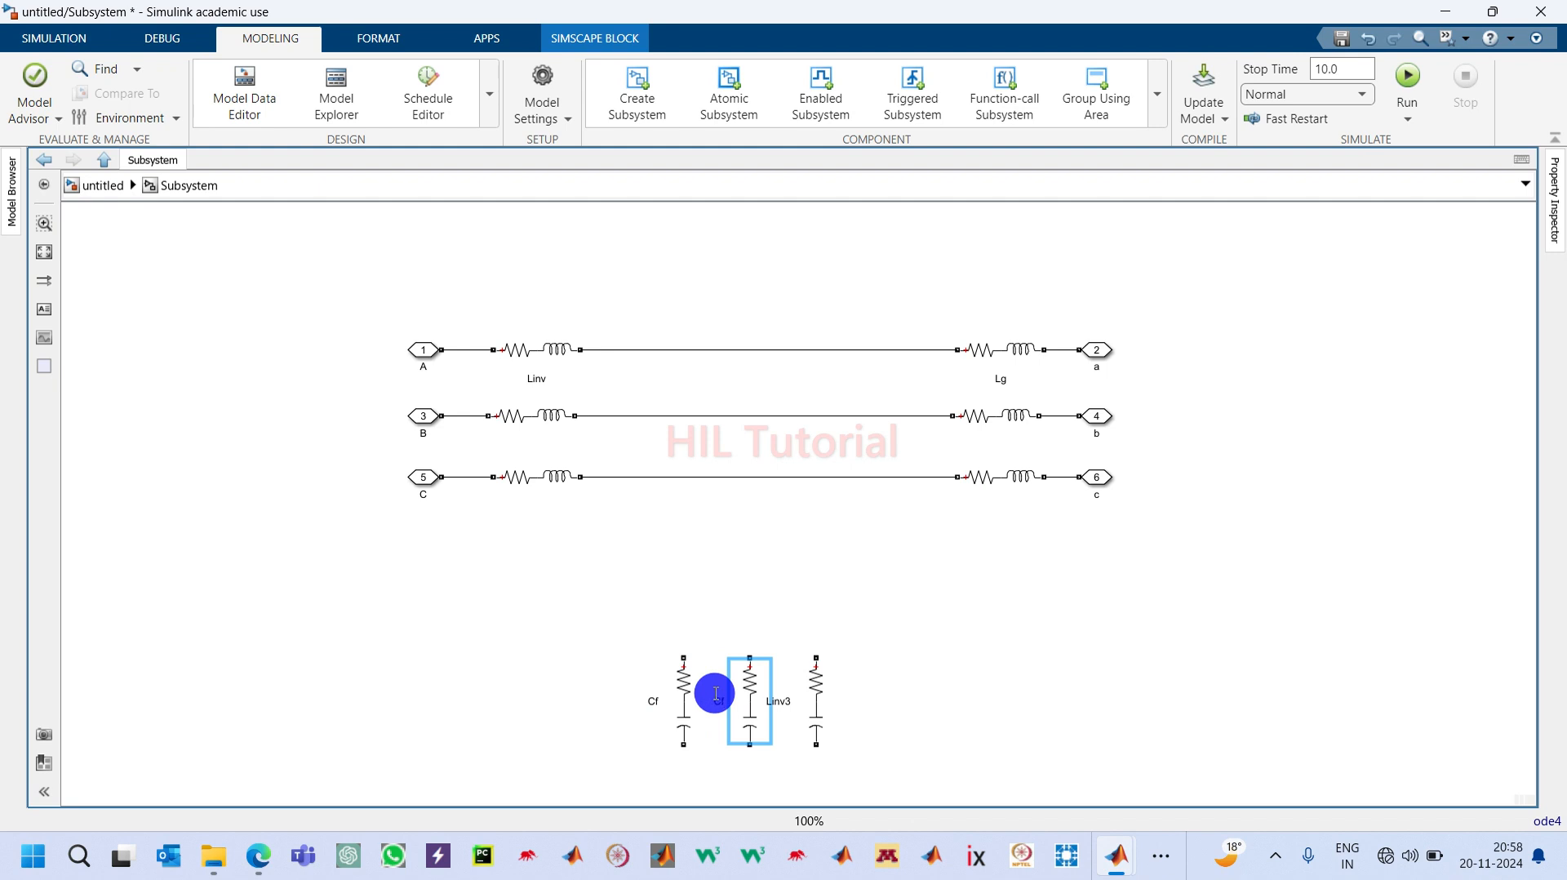
{"action": "left_click", "coordinate": [782, 695]}
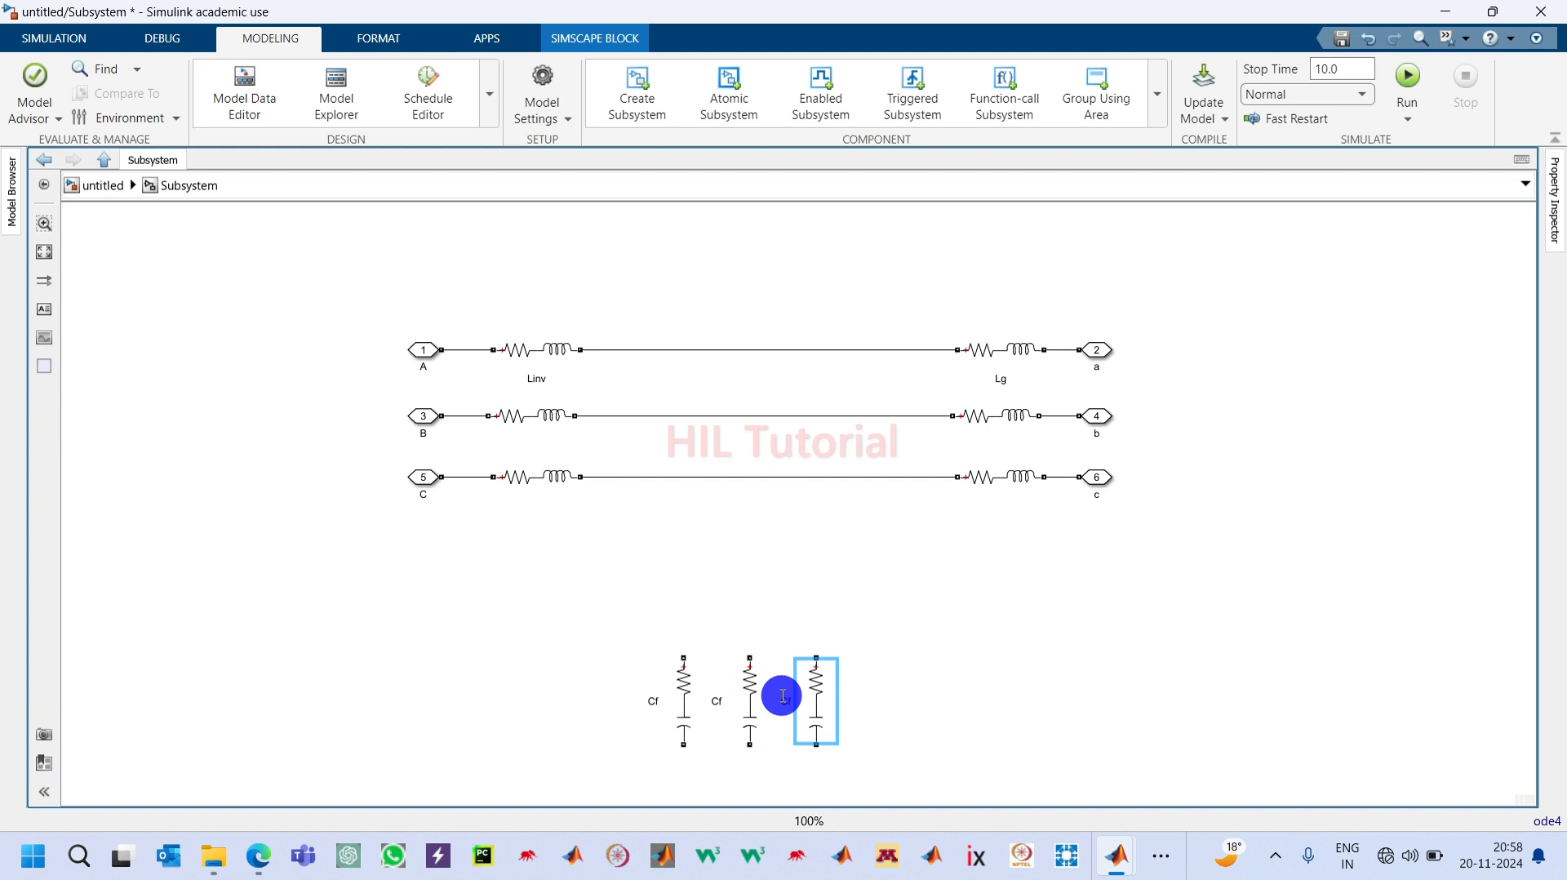
{"action": "left_click", "coordinate": [998, 705]}
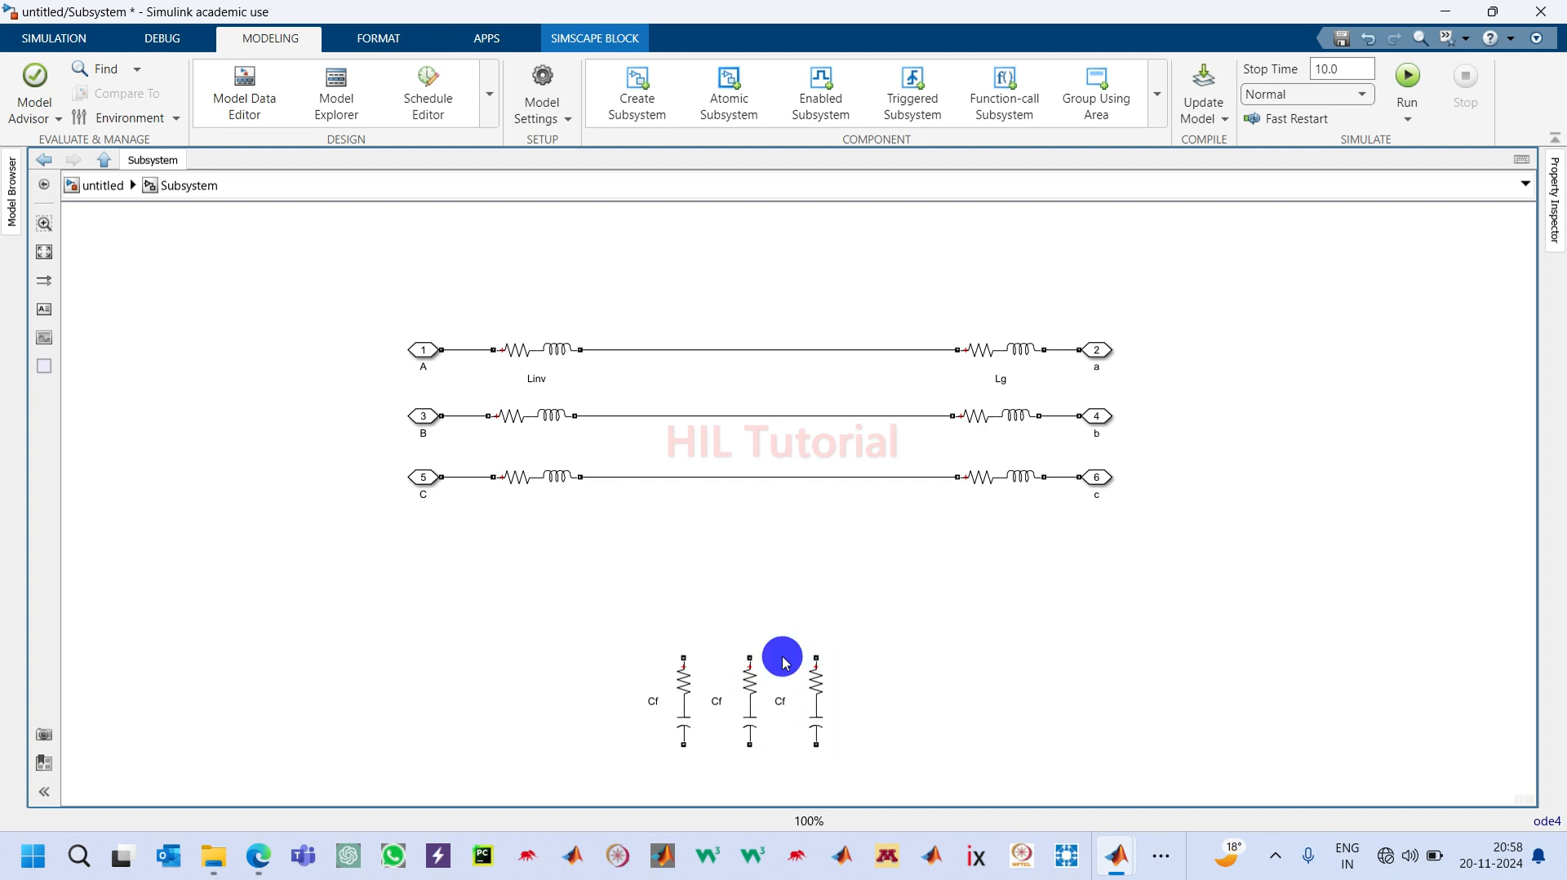
{"action": "left_click_drag", "start_coordinate": [671, 736], "coordinate": [816, 743]}
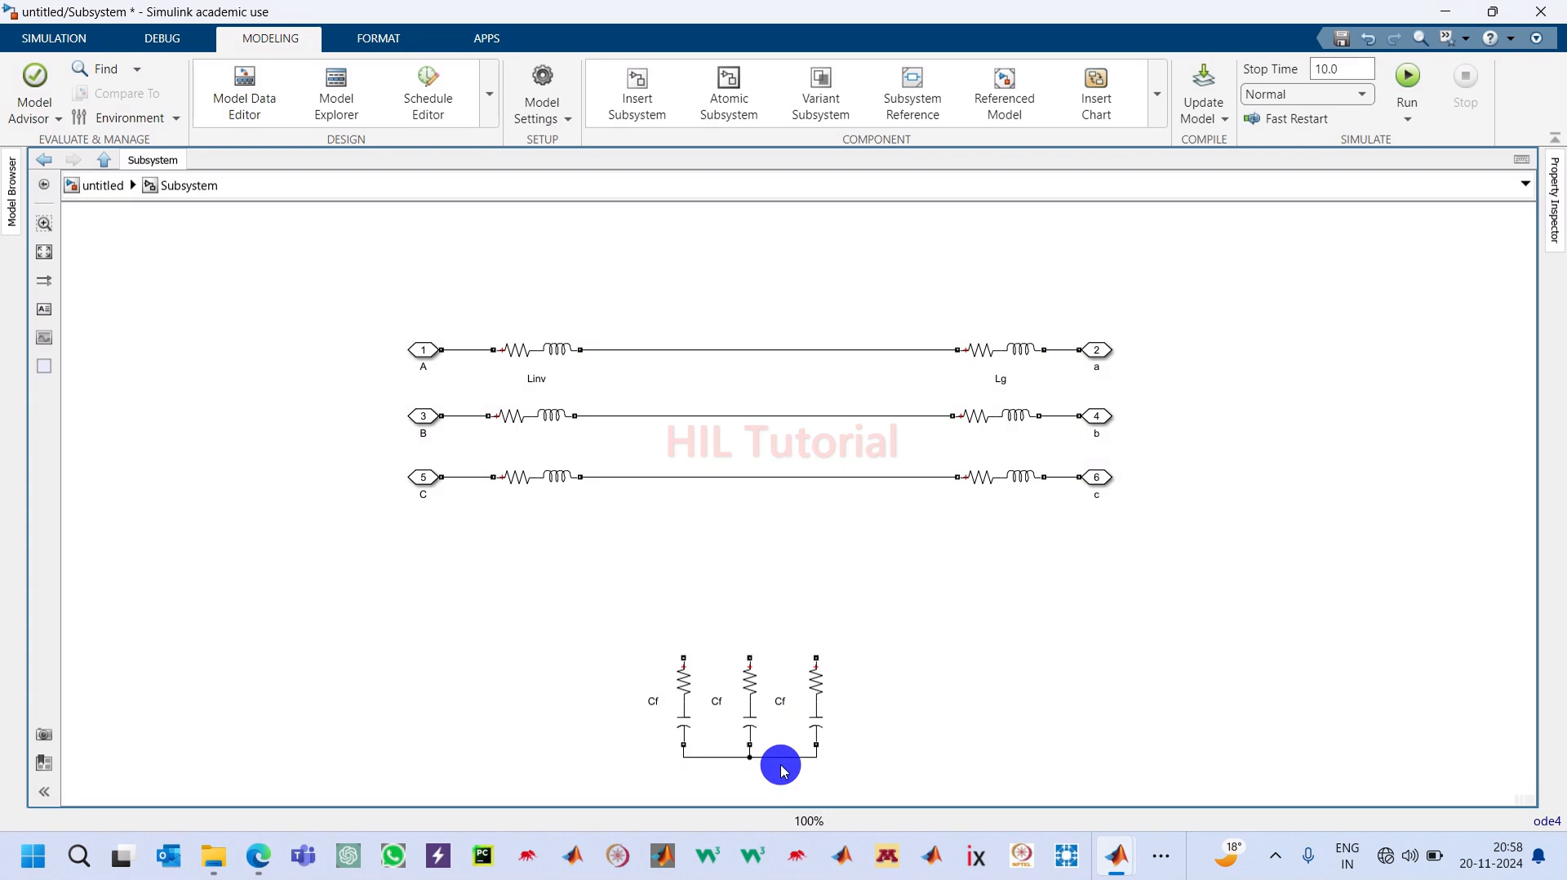
{"action": "left_click_drag", "start_coordinate": [672, 644], "coordinate": [667, 463]}
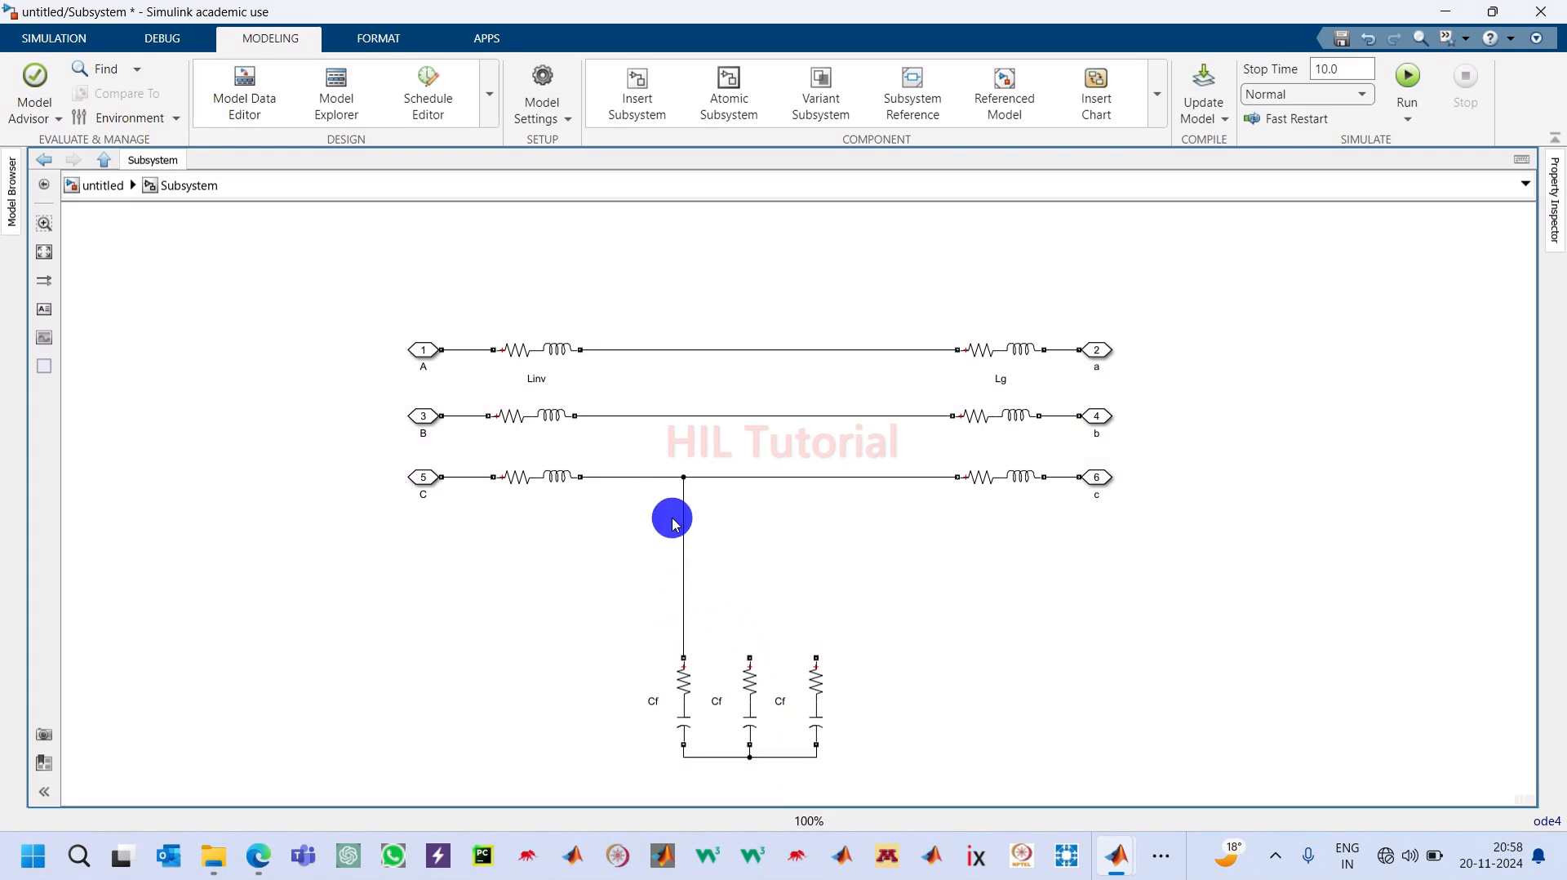
{"action": "left_click", "coordinate": [684, 544]}
{"action": "key", "text": "Delete"}
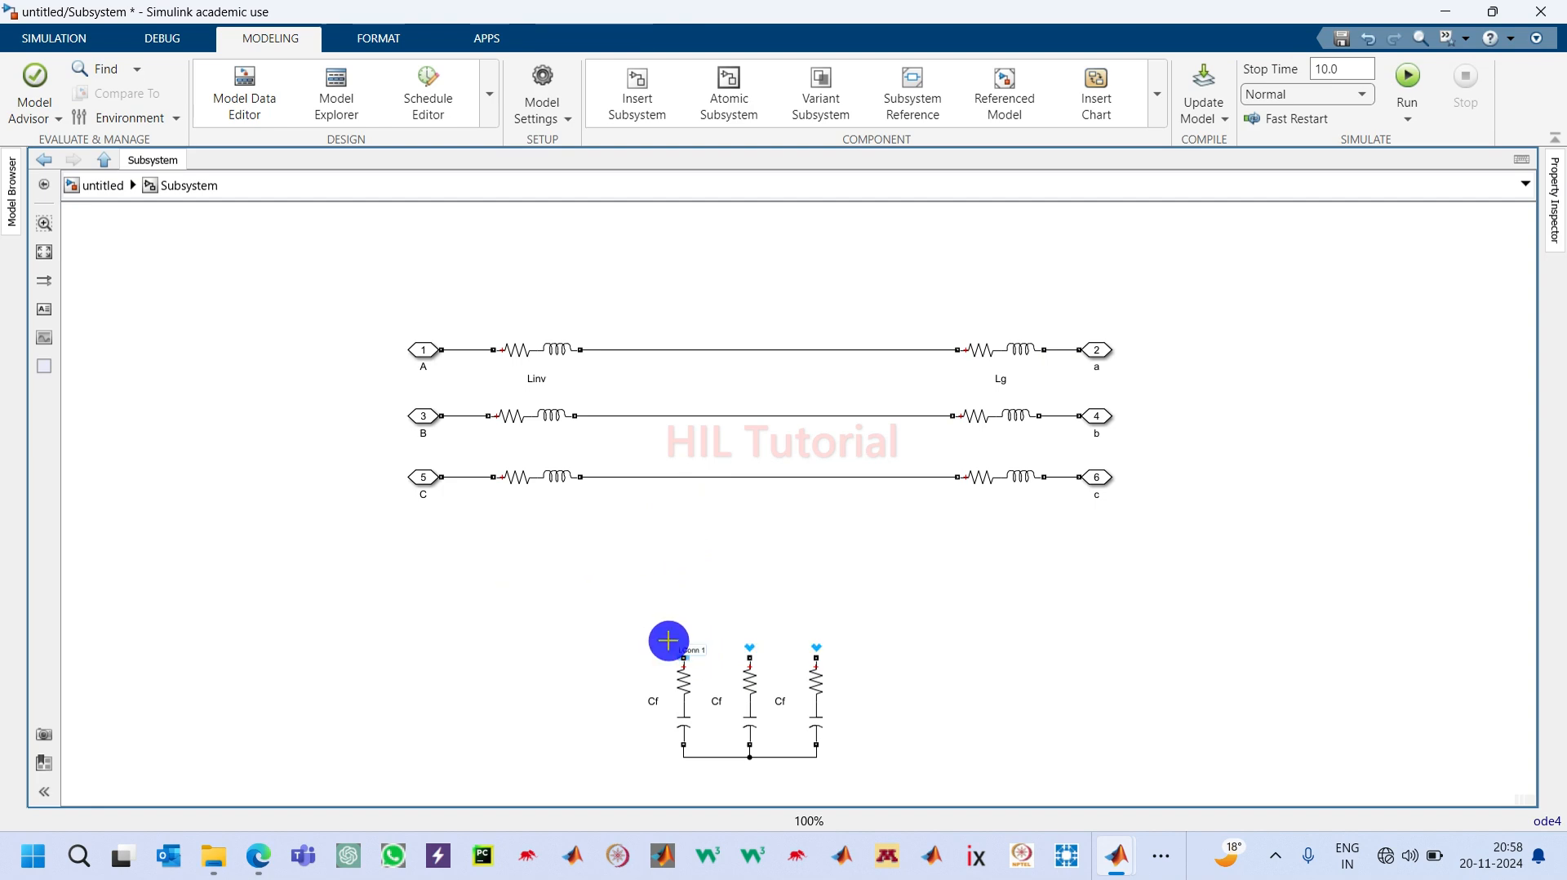
Step: Connect the upper ends of the three Cf branches to the phase A, B and C lines respectively
{"action": "left_click_drag", "start_coordinate": [668, 640], "coordinate": [668, 338]}
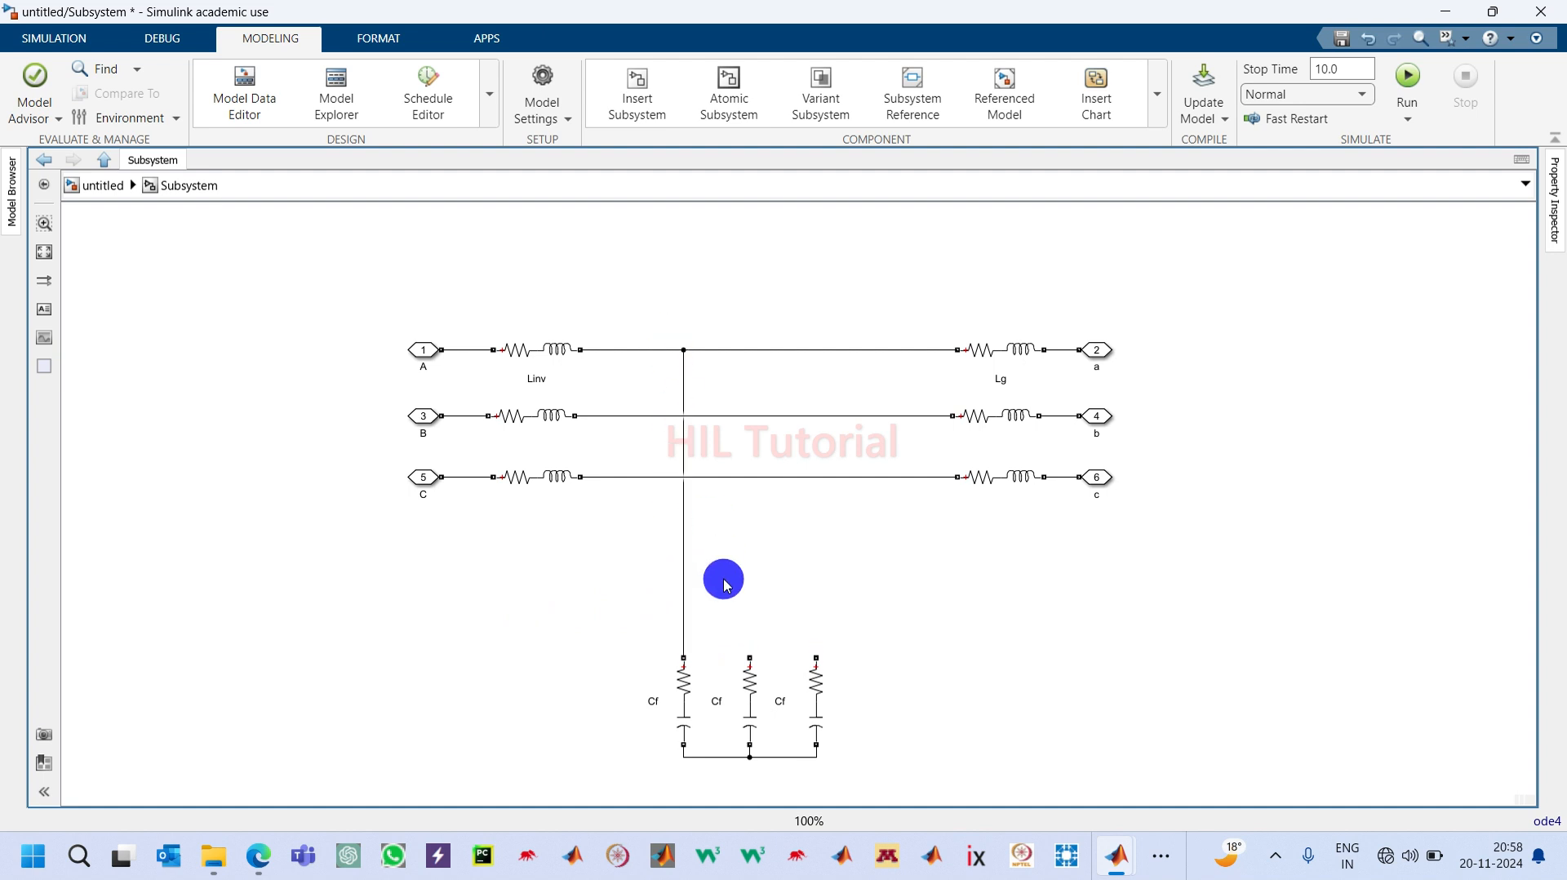
{"action": "left_click_drag", "start_coordinate": [750, 656], "coordinate": [747, 414]}
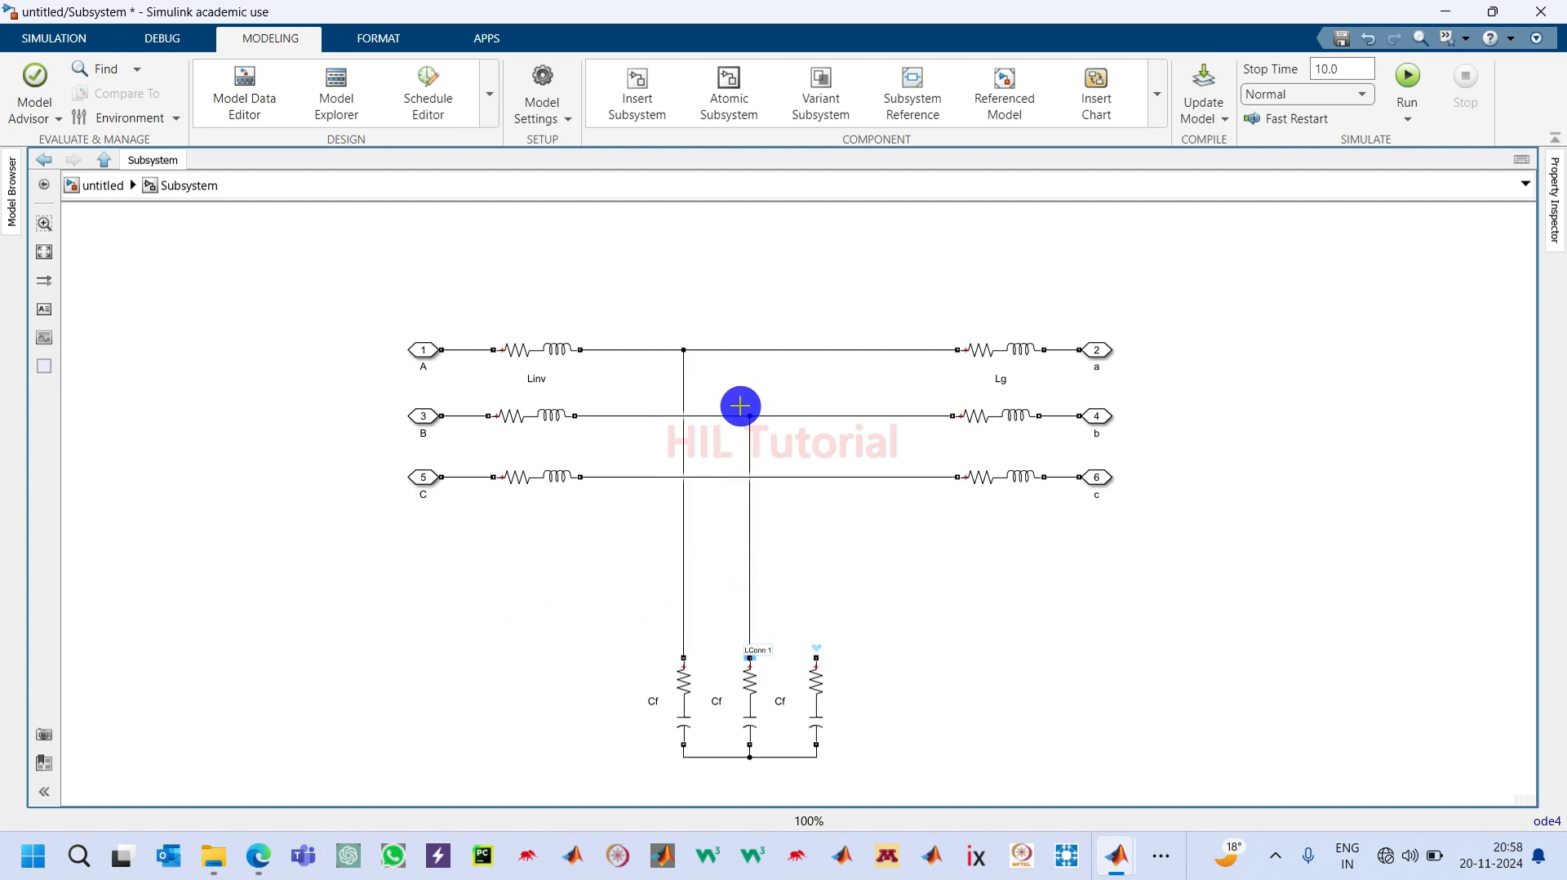
{"action": "left_click", "coordinate": [816, 663]}
{"action": "left_click_drag", "start_coordinate": [816, 663], "coordinate": [804, 468]}
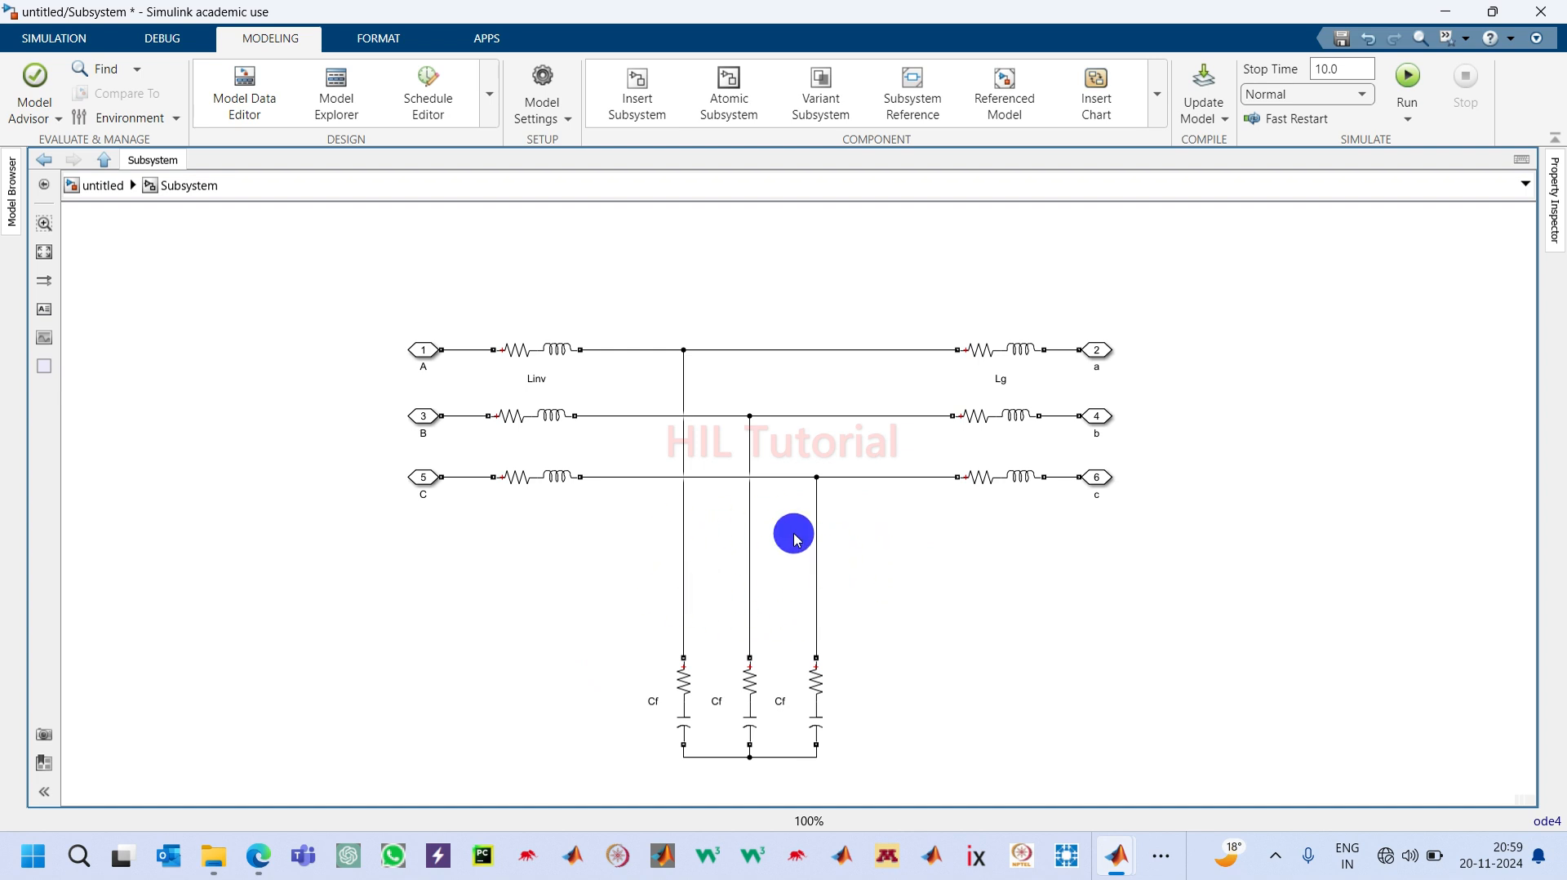
Step: Add a Three-Phase V-I Measurement block in the empty area below the phase C line, beside the Cf branches
{"action": "double_click", "coordinate": [490, 575]}
{"action": "type", "text": "vi"}
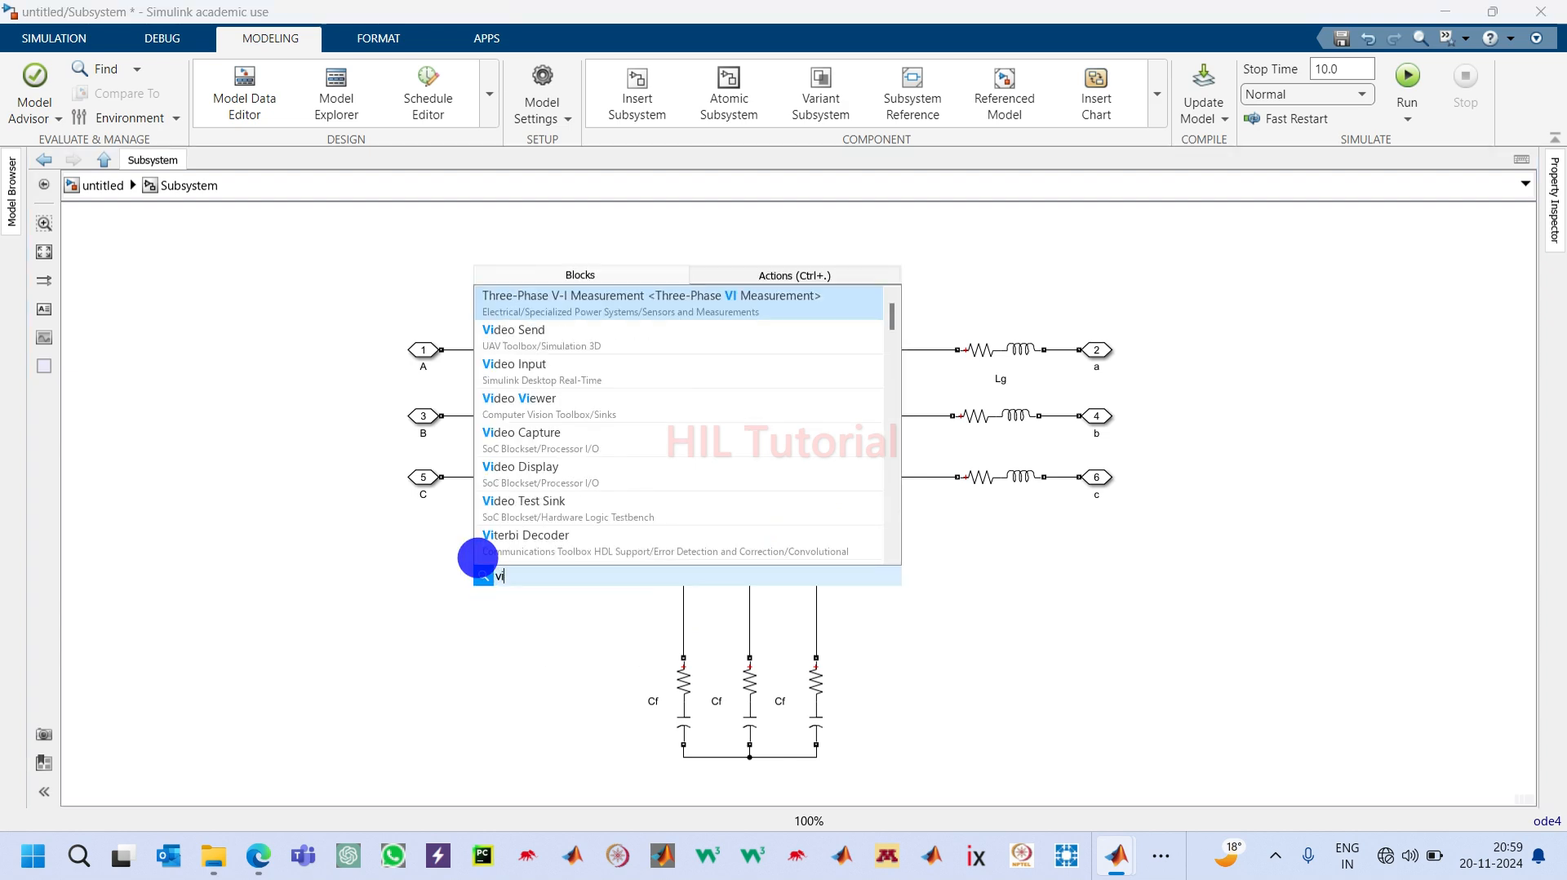
{"action": "key", "text": "Return"}
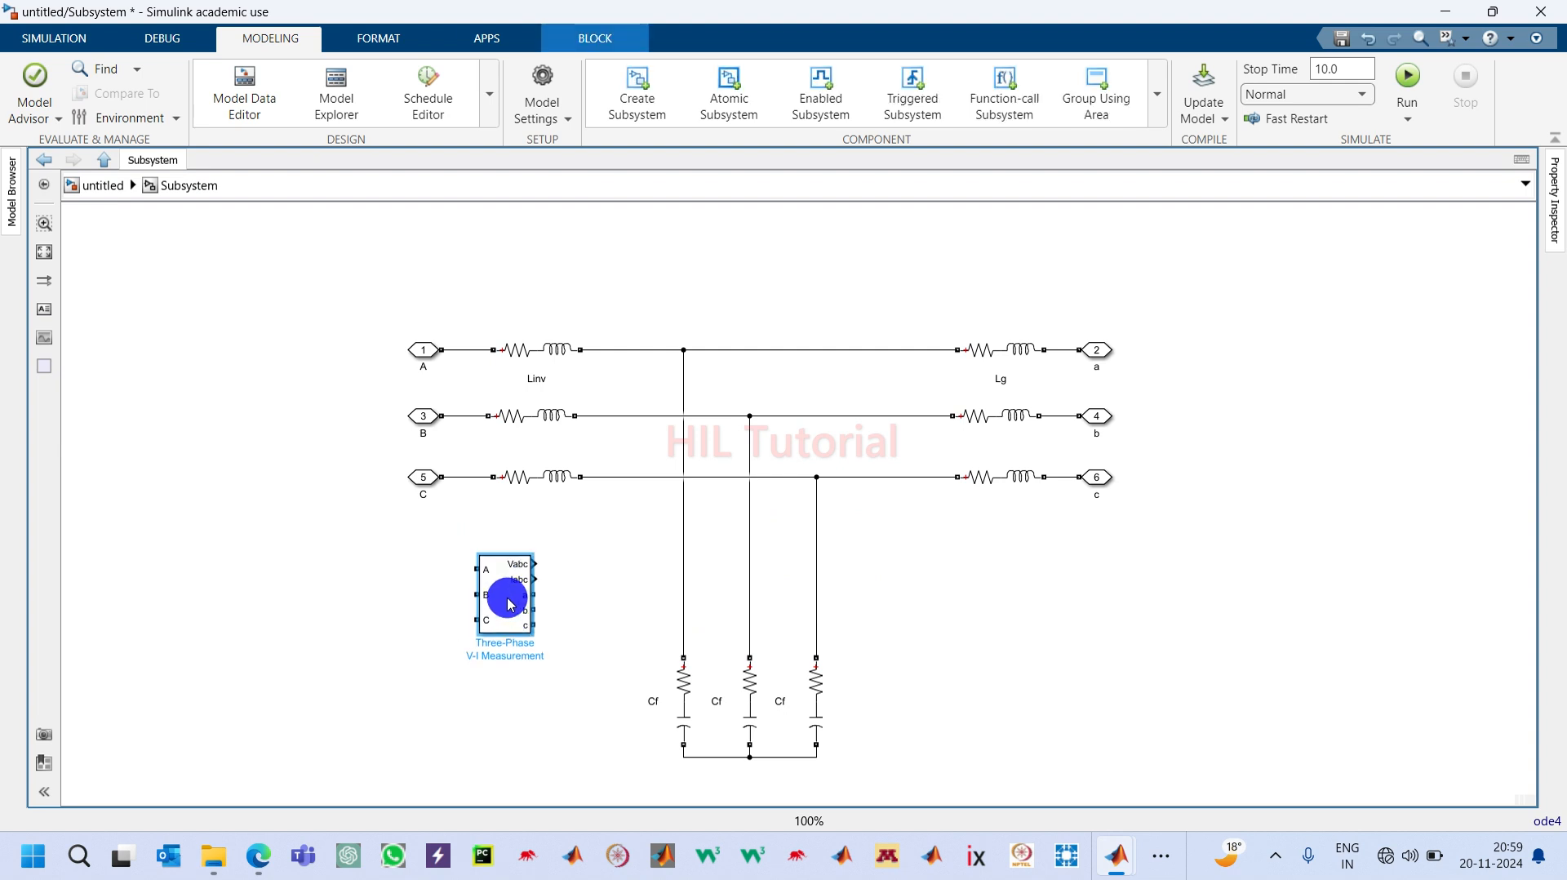
Step: Set the new V-I Measurement block to phase-to-phase voltage with the signal label Vabc_B2 and current measurement set to no
{"action": "double_click", "coordinate": [509, 603]}
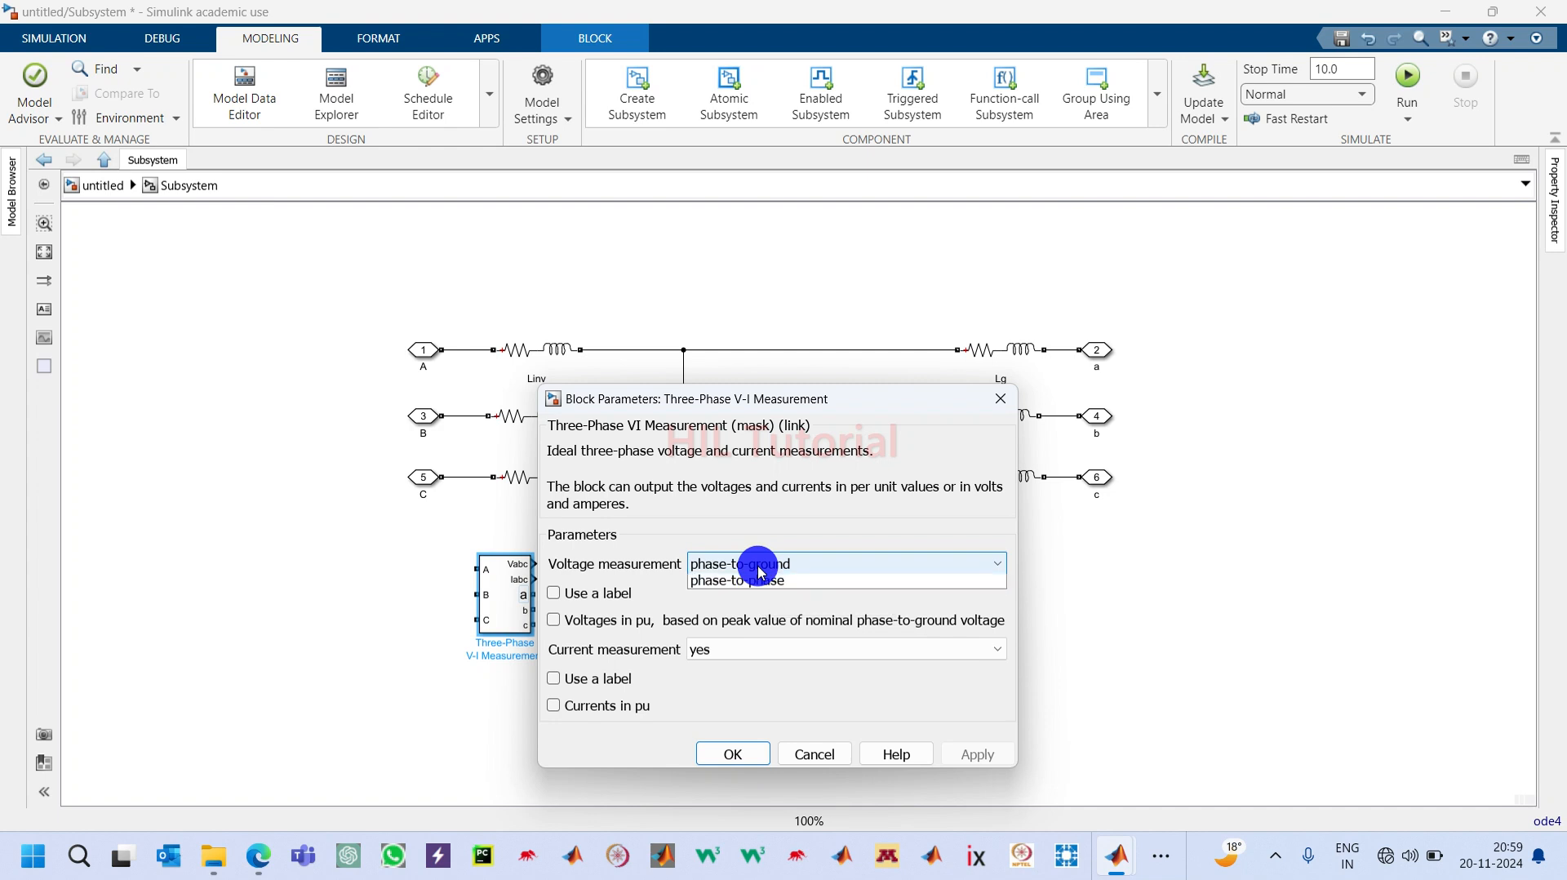
{"action": "left_click", "coordinate": [757, 569]}
{"action": "left_click", "coordinate": [744, 620]}
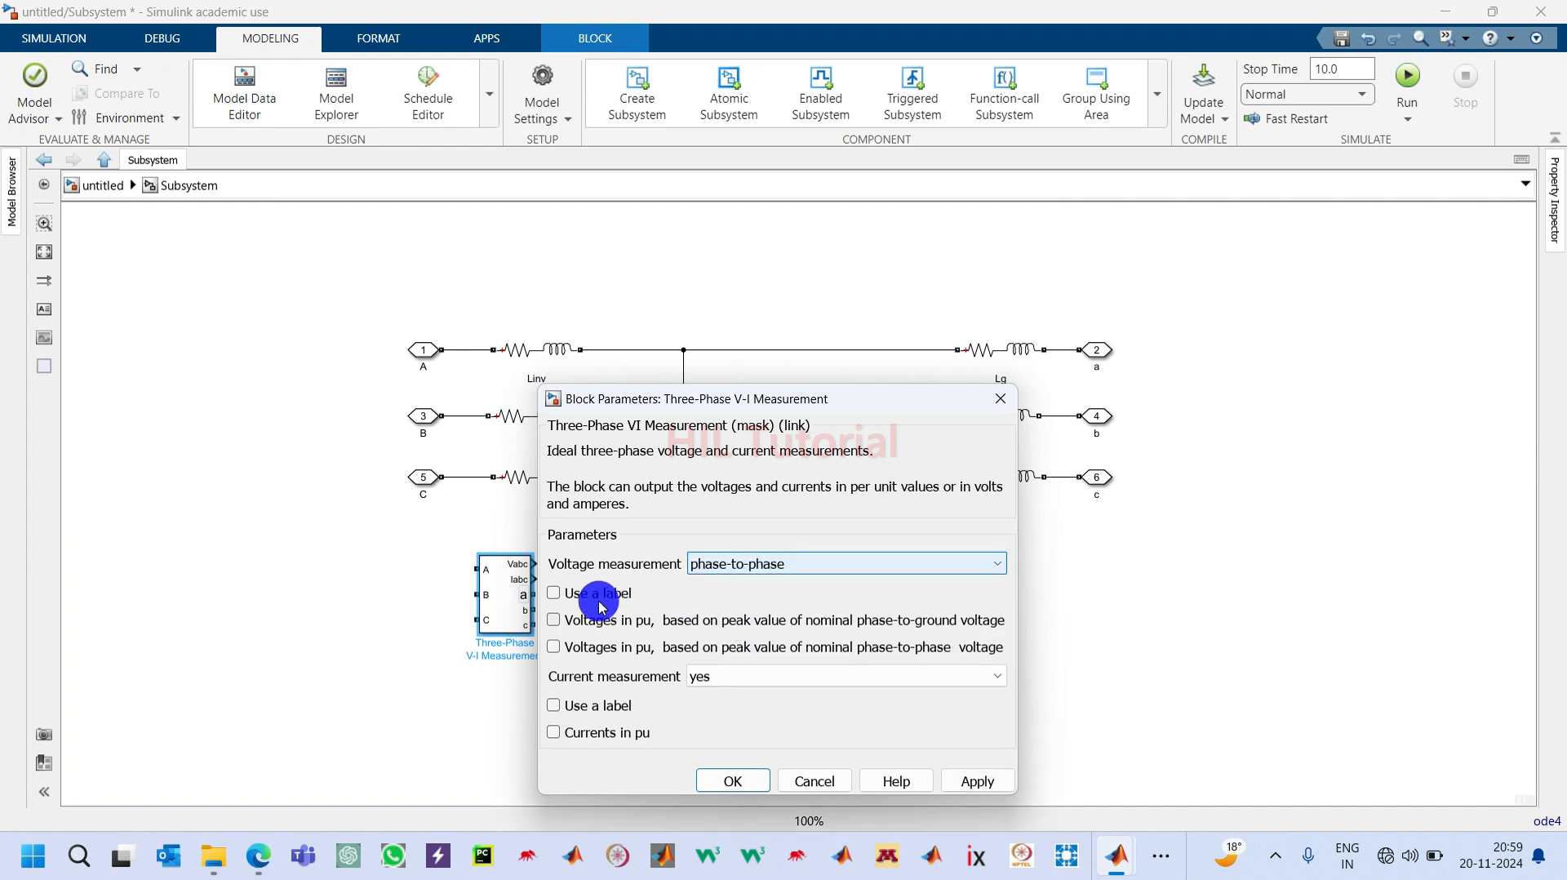
{"action": "left_click", "coordinate": [554, 593]}
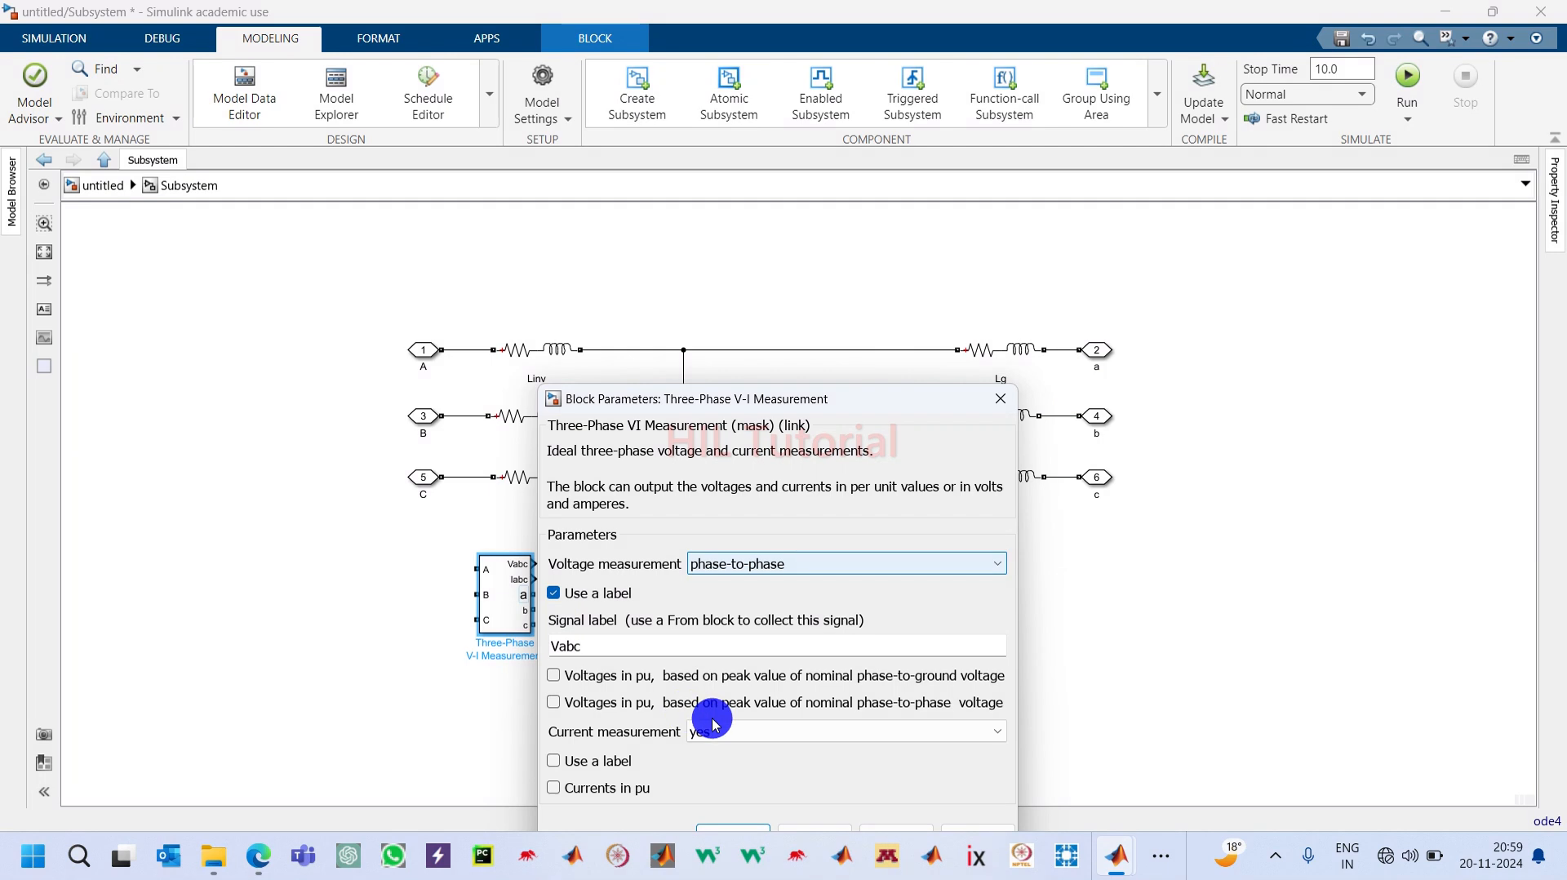
{"action": "left_click", "coordinate": [578, 643]}
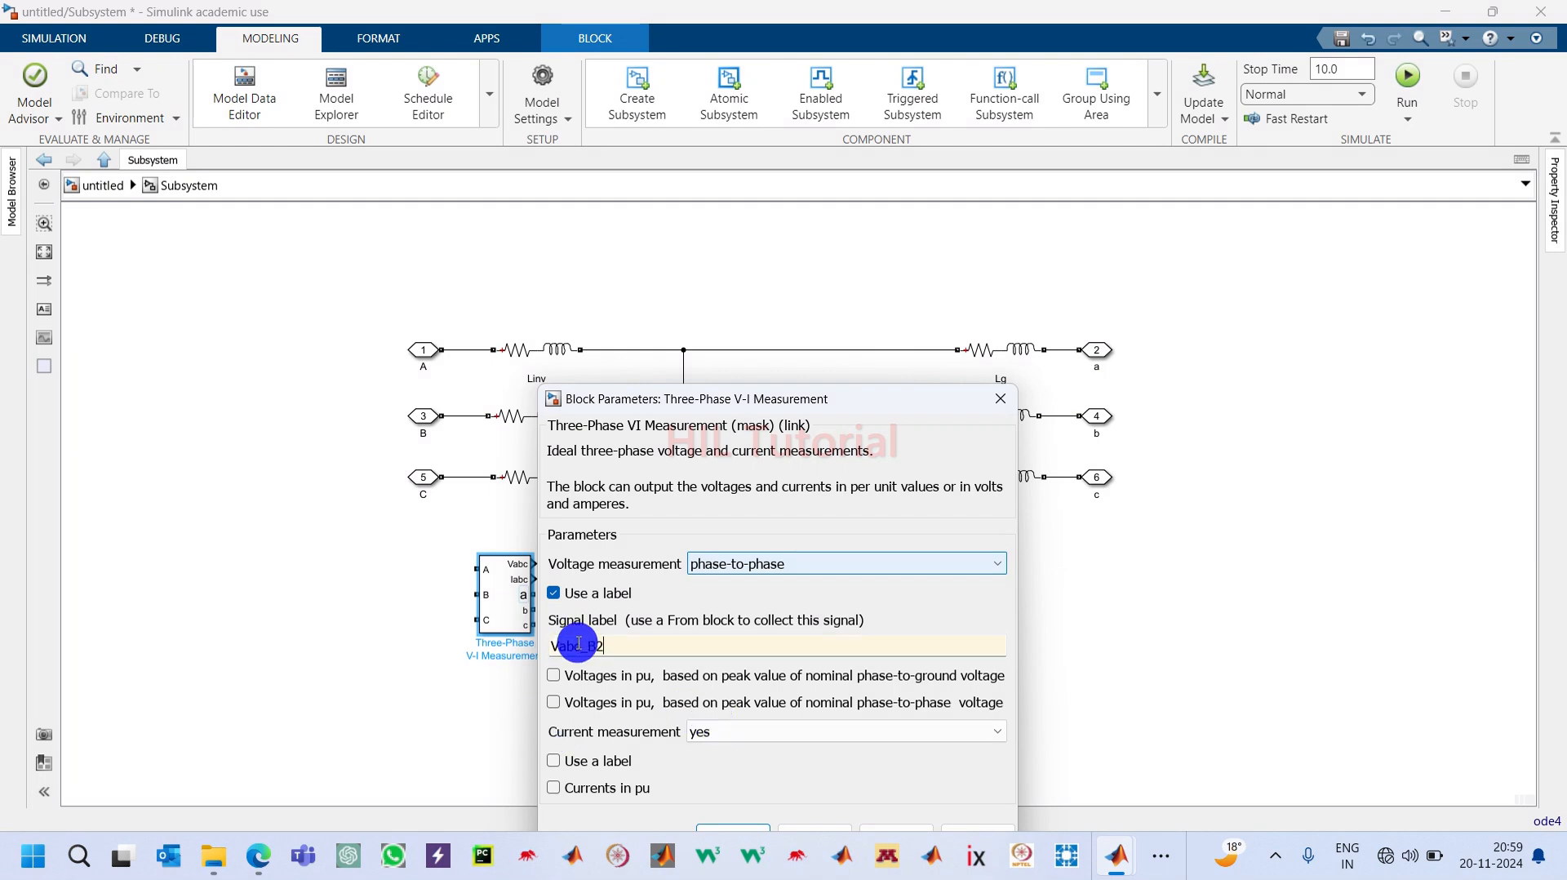
{"action": "left_click", "coordinate": [708, 733]}
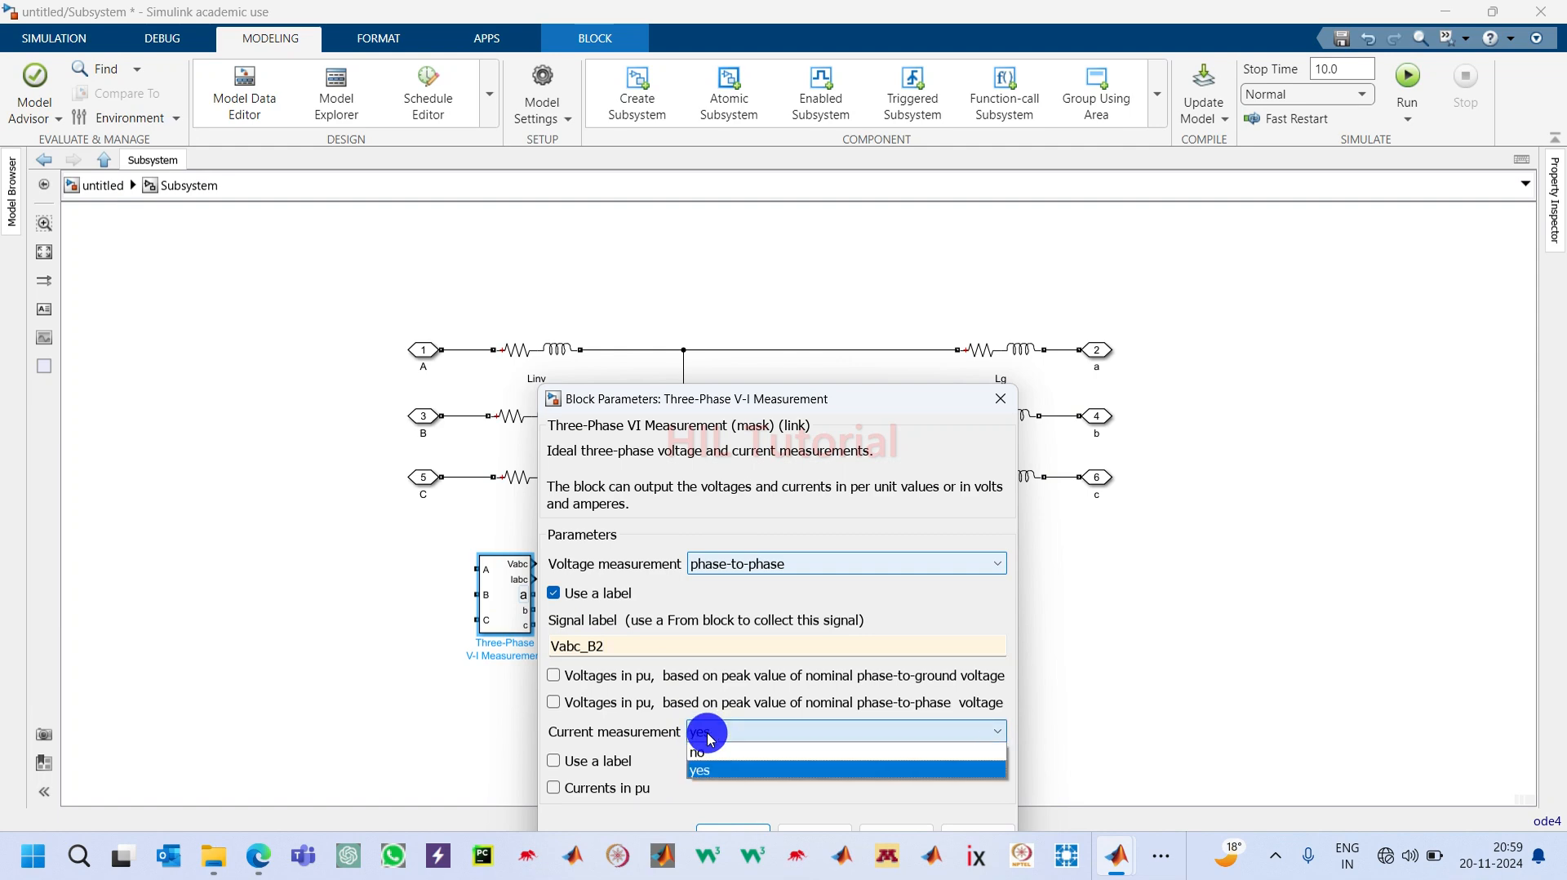
{"action": "left_click", "coordinate": [703, 751]}
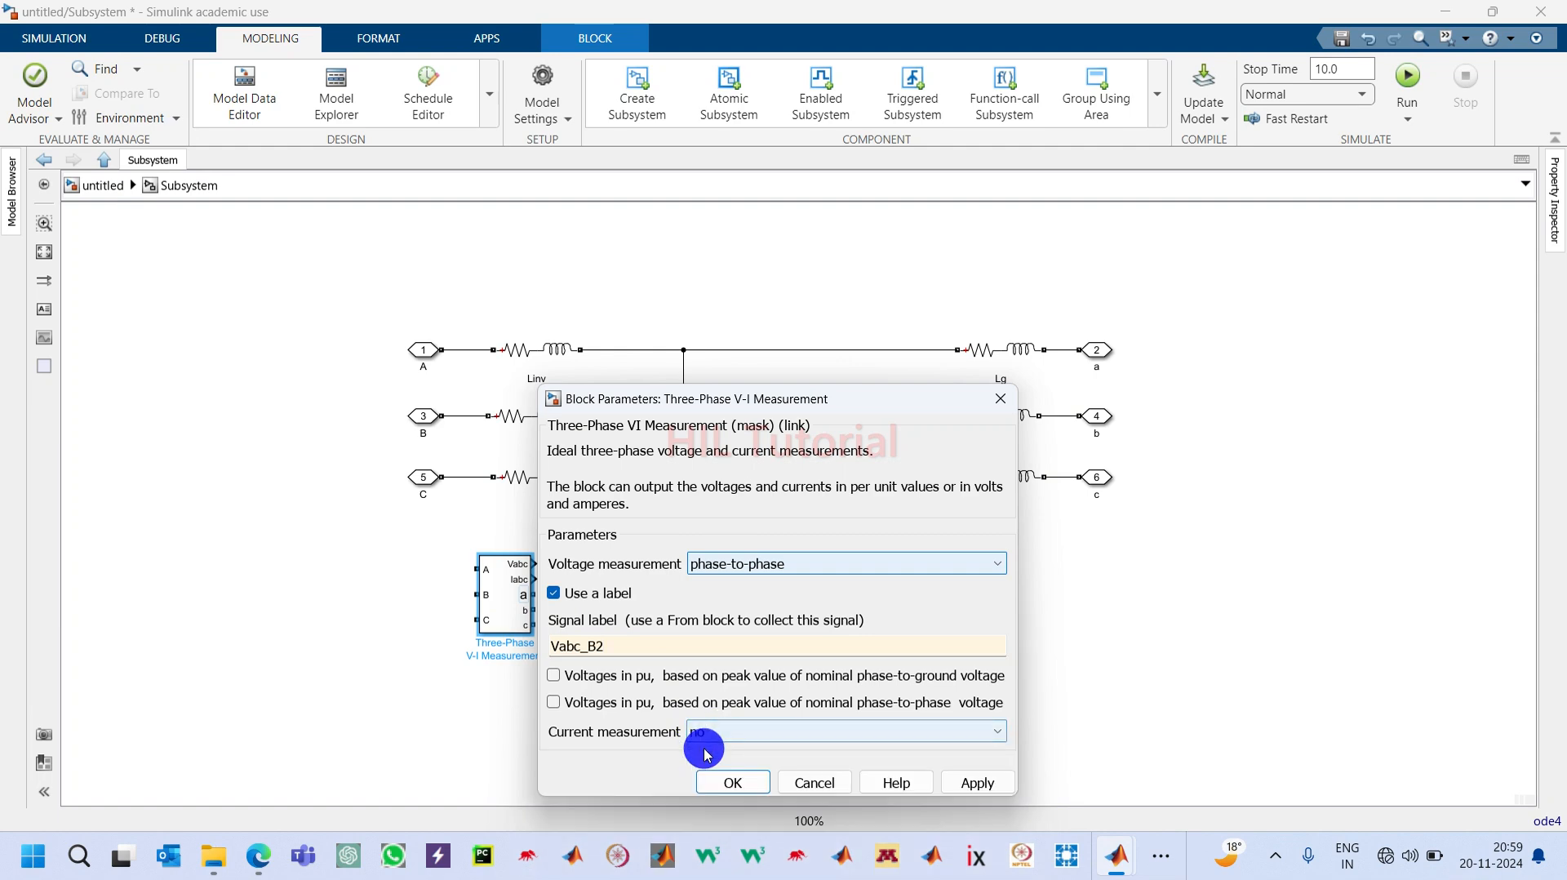
{"action": "left_click", "coordinate": [734, 781]}
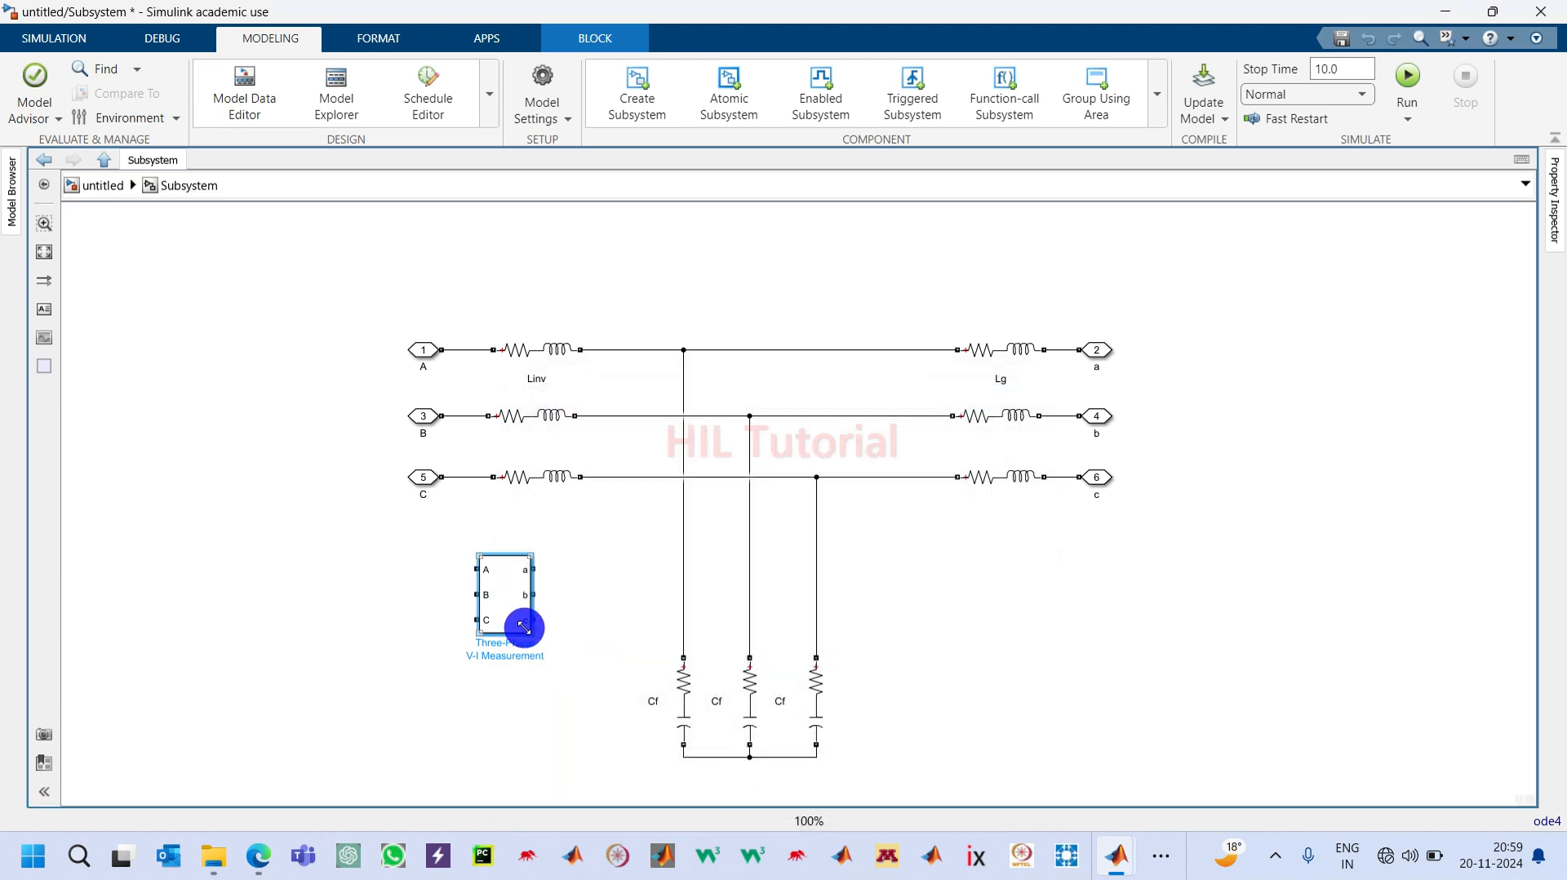
Step: Narrow the measurement block, name it B2, and place it rotated between the phase C line and the Cf branches
{"action": "left_click_drag", "start_coordinate": [524, 627], "coordinate": [508, 644]}
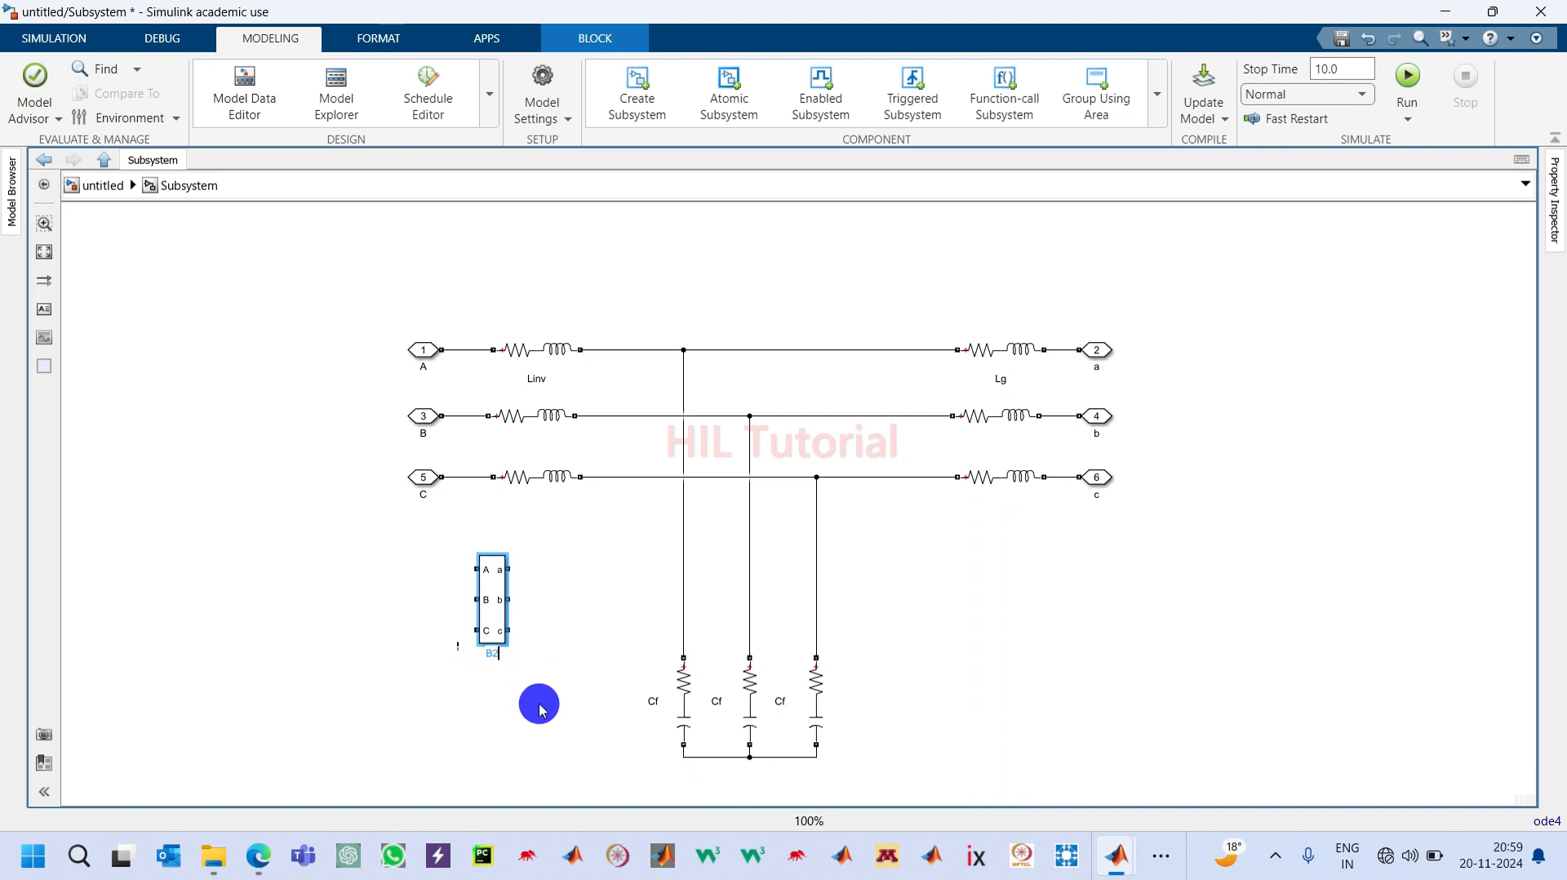
{"action": "left_click", "coordinate": [500, 622]}
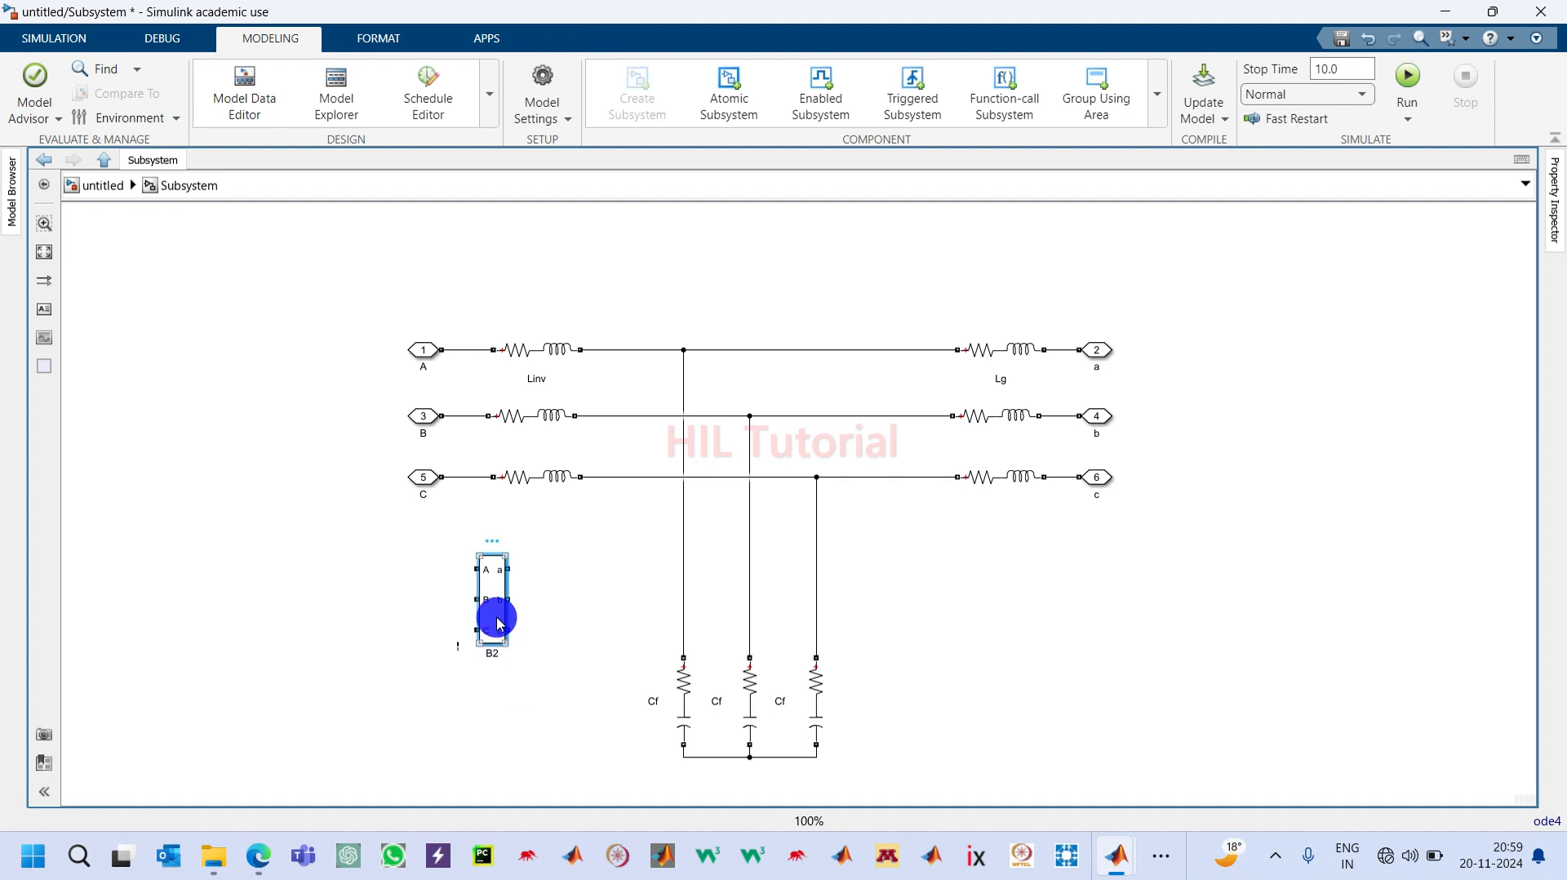
{"action": "key", "text": "ctrl+r"}
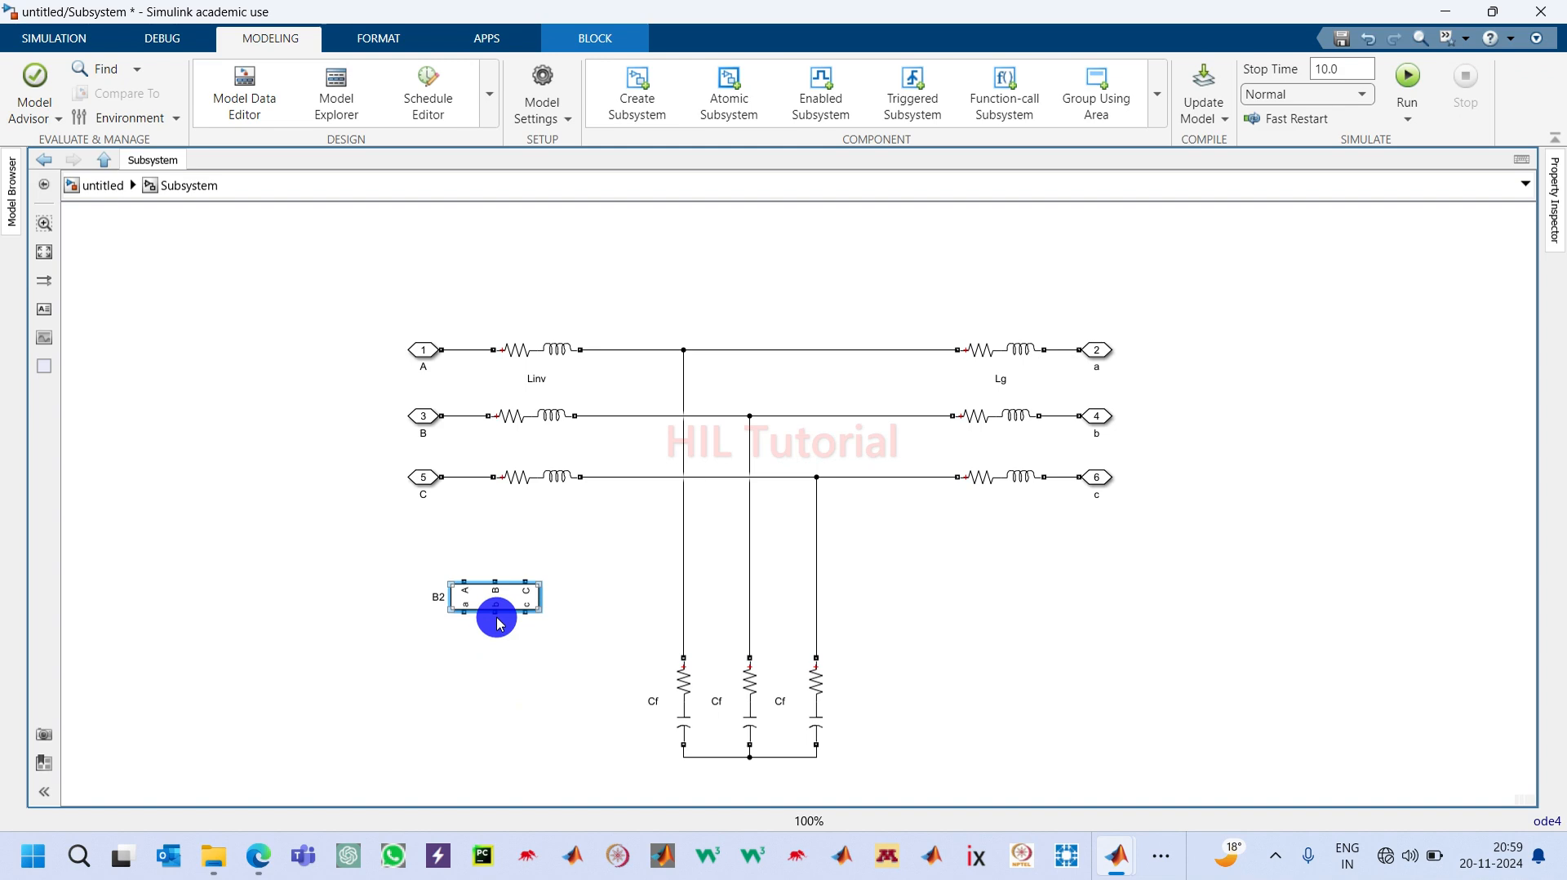
{"action": "left_click_drag", "start_coordinate": [494, 601], "coordinate": [715, 549]}
Step: Delete the vertical wires between the phase lines and the Cf branches, and widen B2 to roughly match the branch spacing
{"action": "left_click_drag", "start_coordinate": [647, 602], "coordinate": [825, 605]}
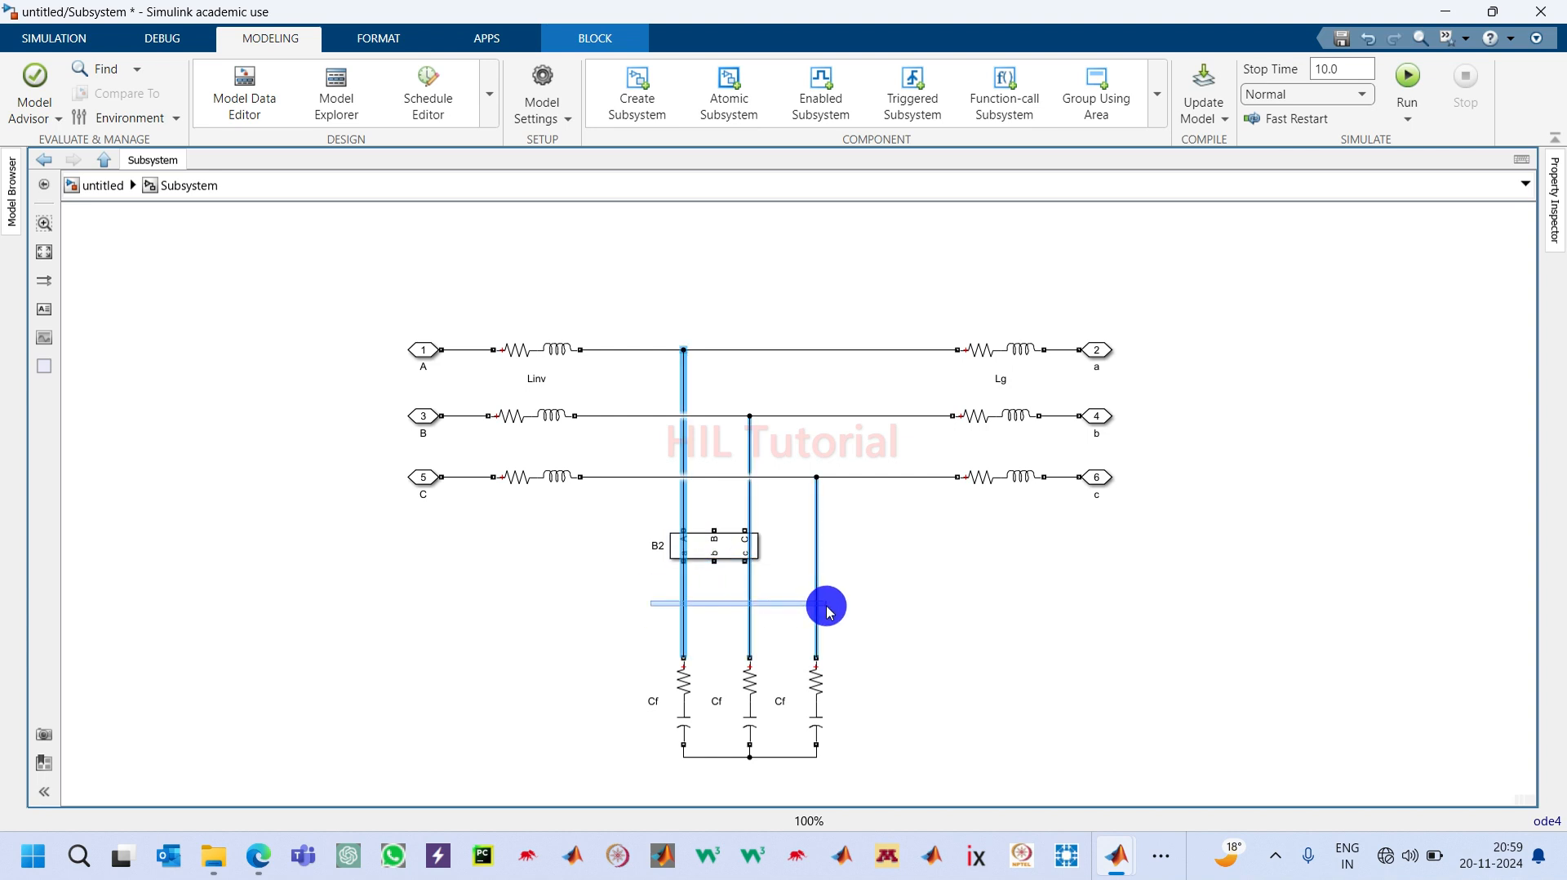
{"action": "key", "text": "Delete"}
{"action": "left_click", "coordinate": [754, 546]}
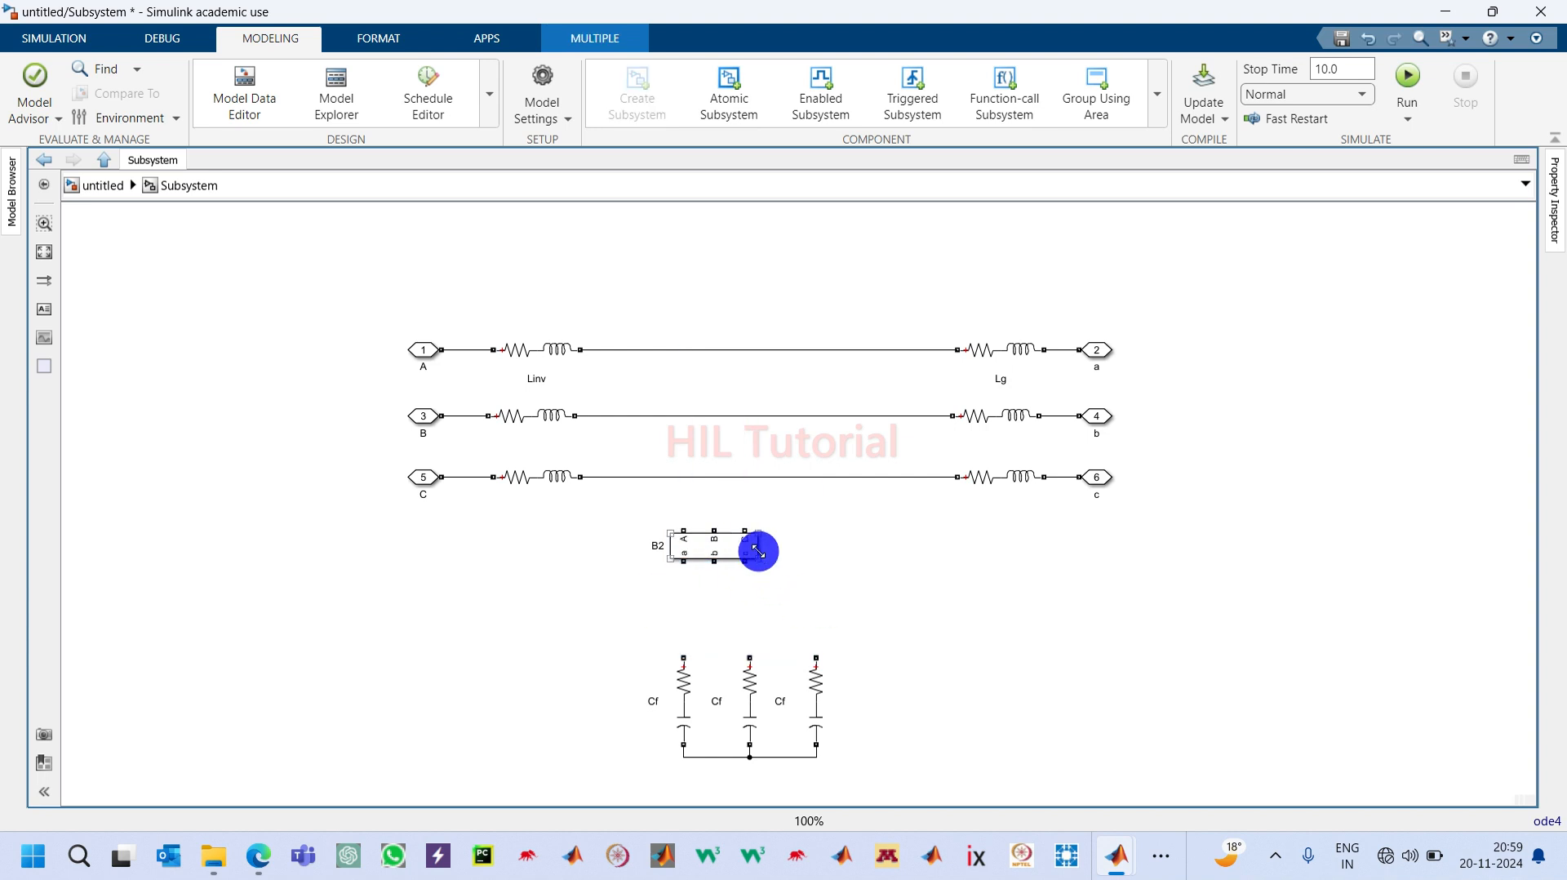
{"action": "left_click_drag", "start_coordinate": [759, 561], "coordinate": [808, 555]}
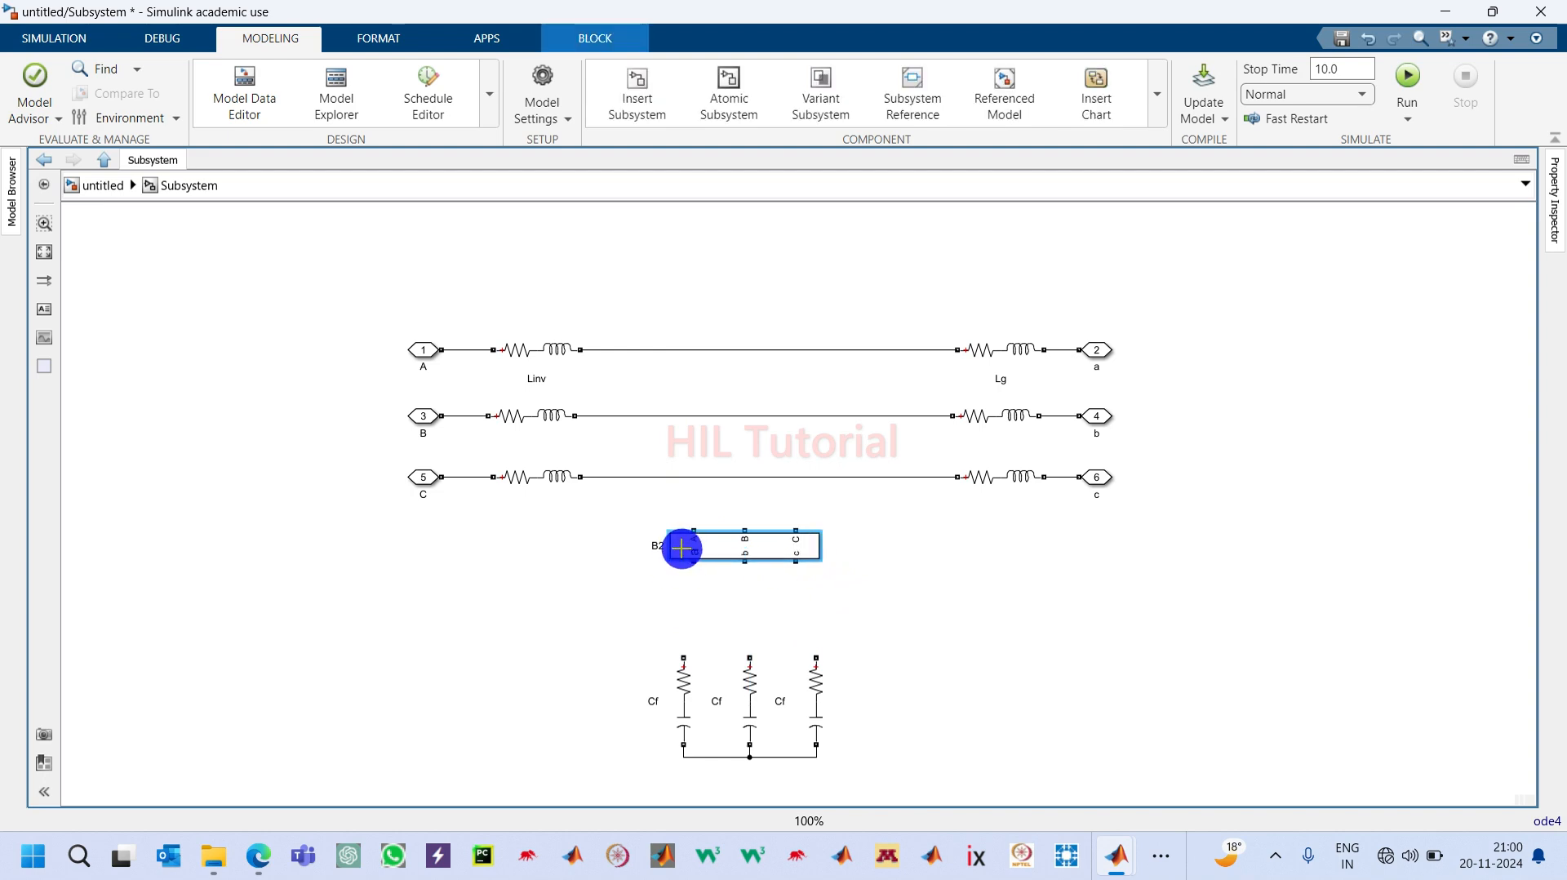
Step: Wire B2's outputs a, b and c to the Cf branches and its inputs A, B and C to the matching phase lines
{"action": "left_click_drag", "start_coordinate": [682, 549], "coordinate": [683, 657]}
{"action": "mouse_move", "coordinate": [741, 557]}
{"action": "left_mouse_down"}
{"action": "mouse_move", "coordinate": [734, 639]}
{"action": "mouse_move", "coordinate": [749, 657]}
{"action": "mouse_move", "coordinate": [800, 639]}
{"action": "mouse_move", "coordinate": [781, 555]}
{"action": "mouse_move", "coordinate": [671, 436]}
{"action": "mouse_move", "coordinate": [680, 338]}
{"action": "left_mouse_up"}
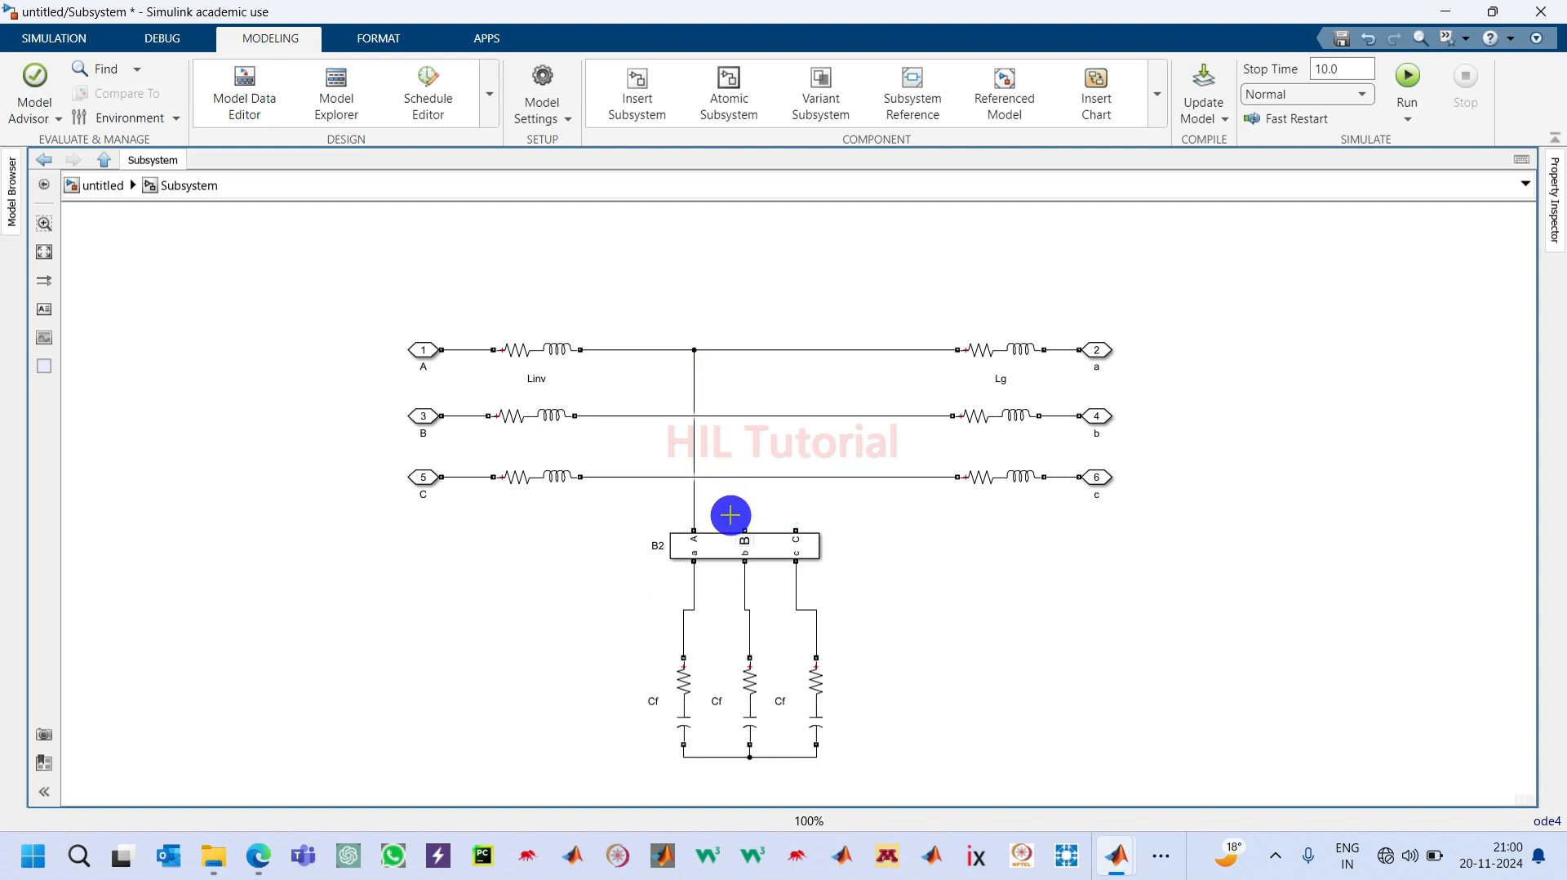
{"action": "left_click_drag", "start_coordinate": [727, 514], "coordinate": [727, 409]}
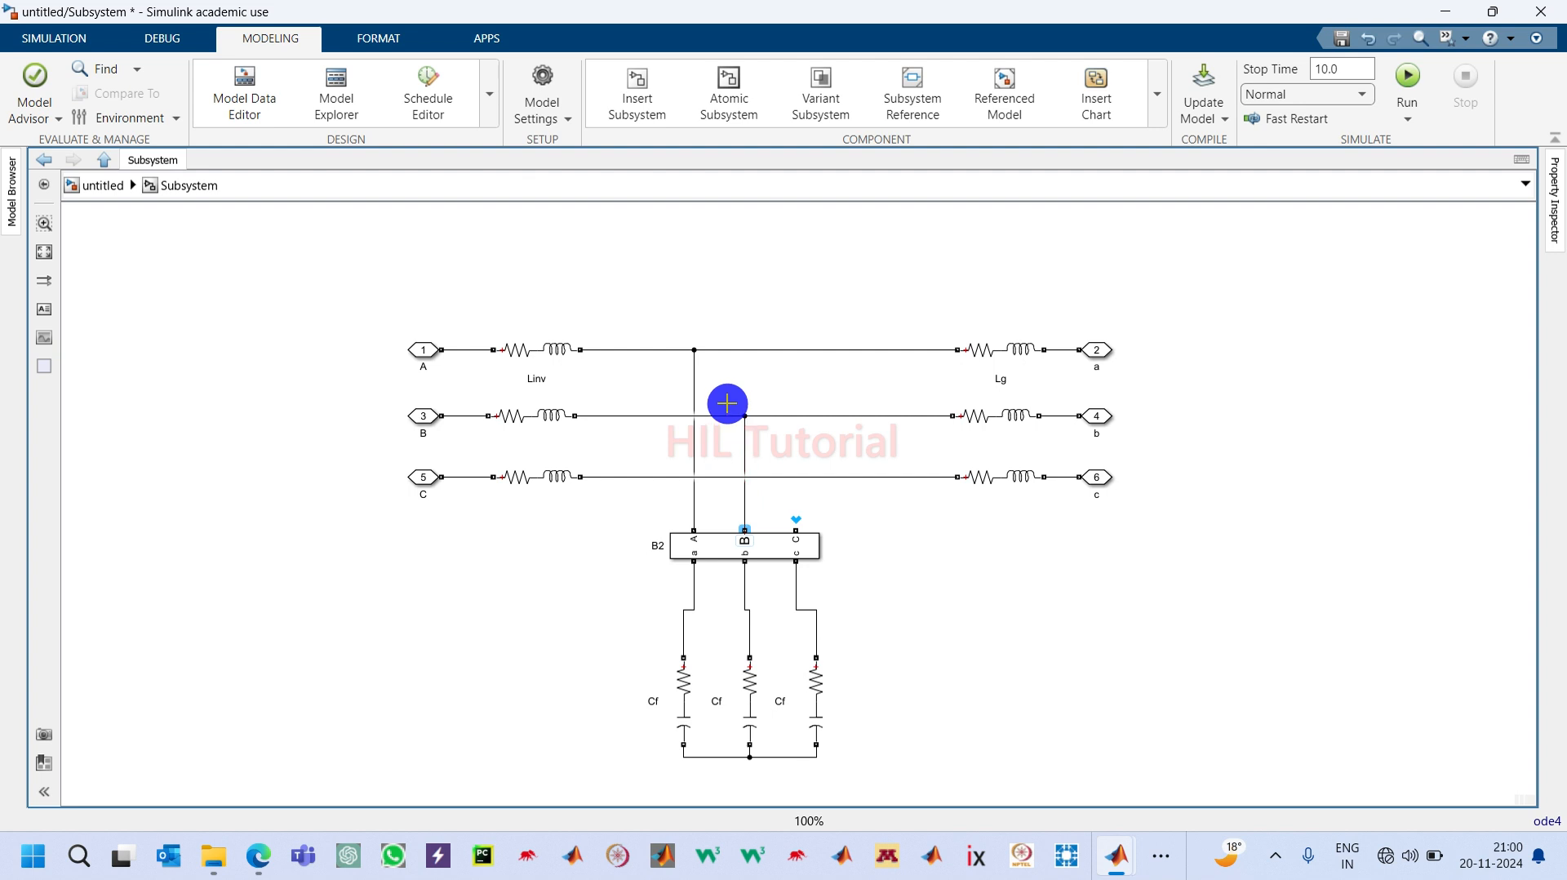
{"action": "left_click", "coordinate": [797, 536]}
{"action": "left_click_drag", "start_coordinate": [794, 526], "coordinate": [782, 466]}
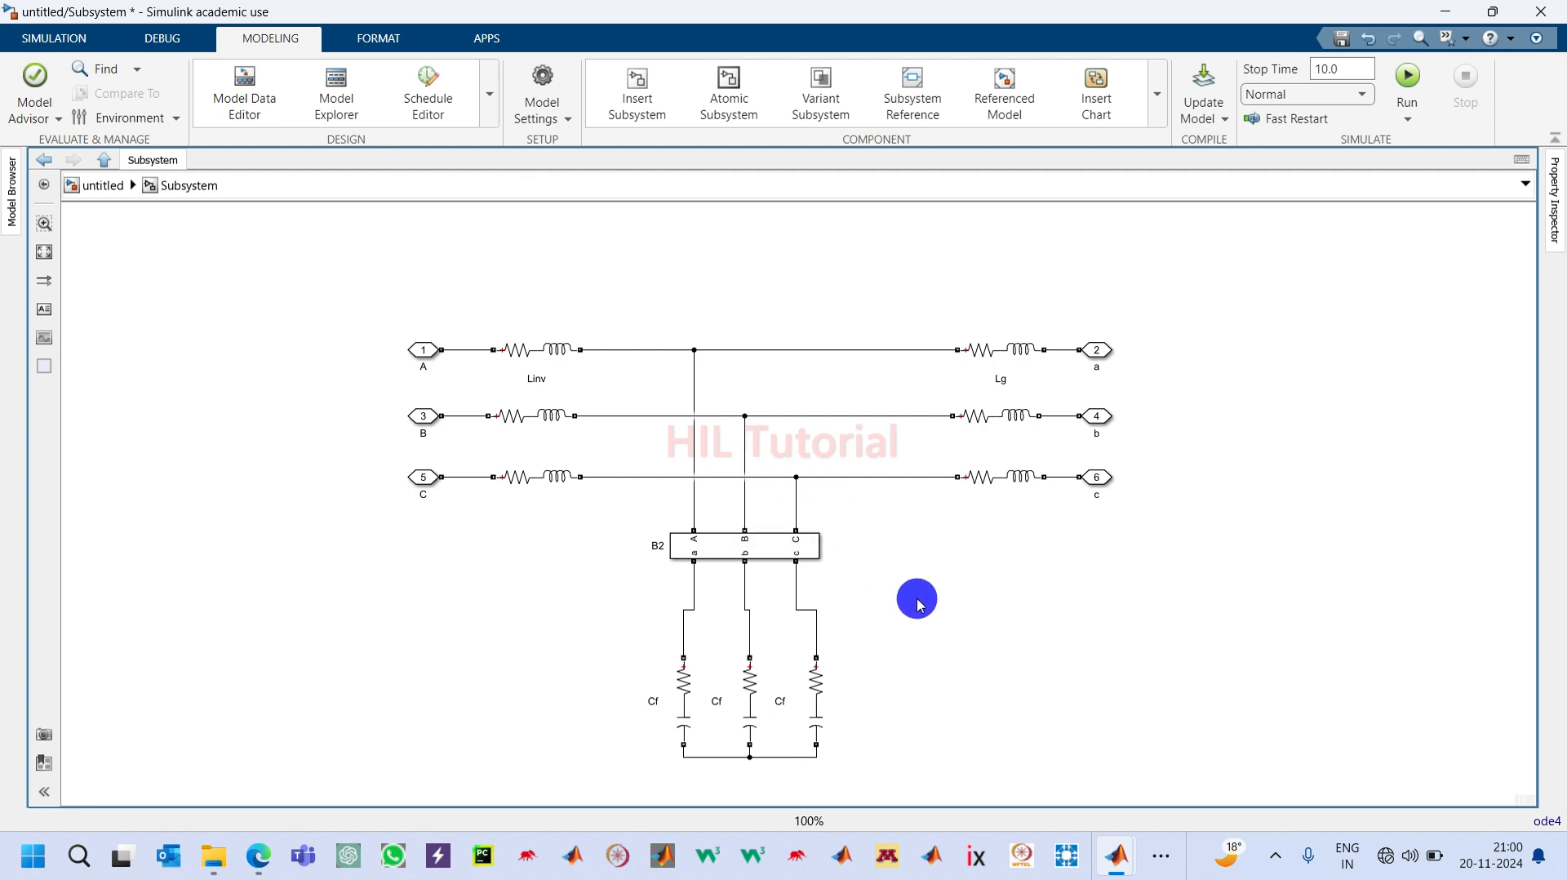
{"action": "double_click", "coordinate": [772, 553]}
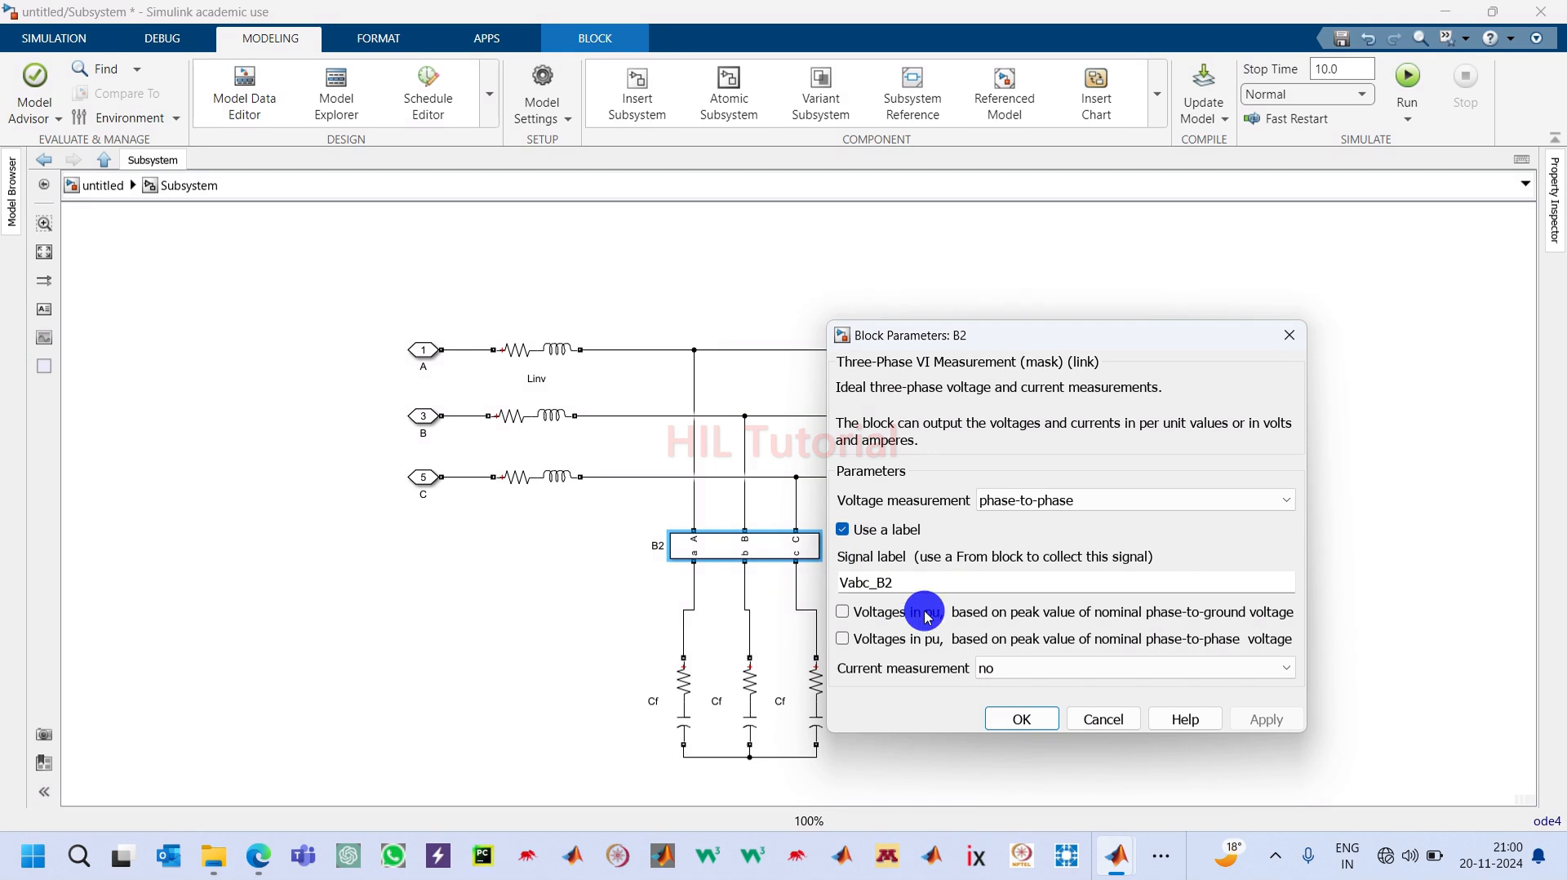
{"action": "left_click", "coordinate": [1029, 718]}
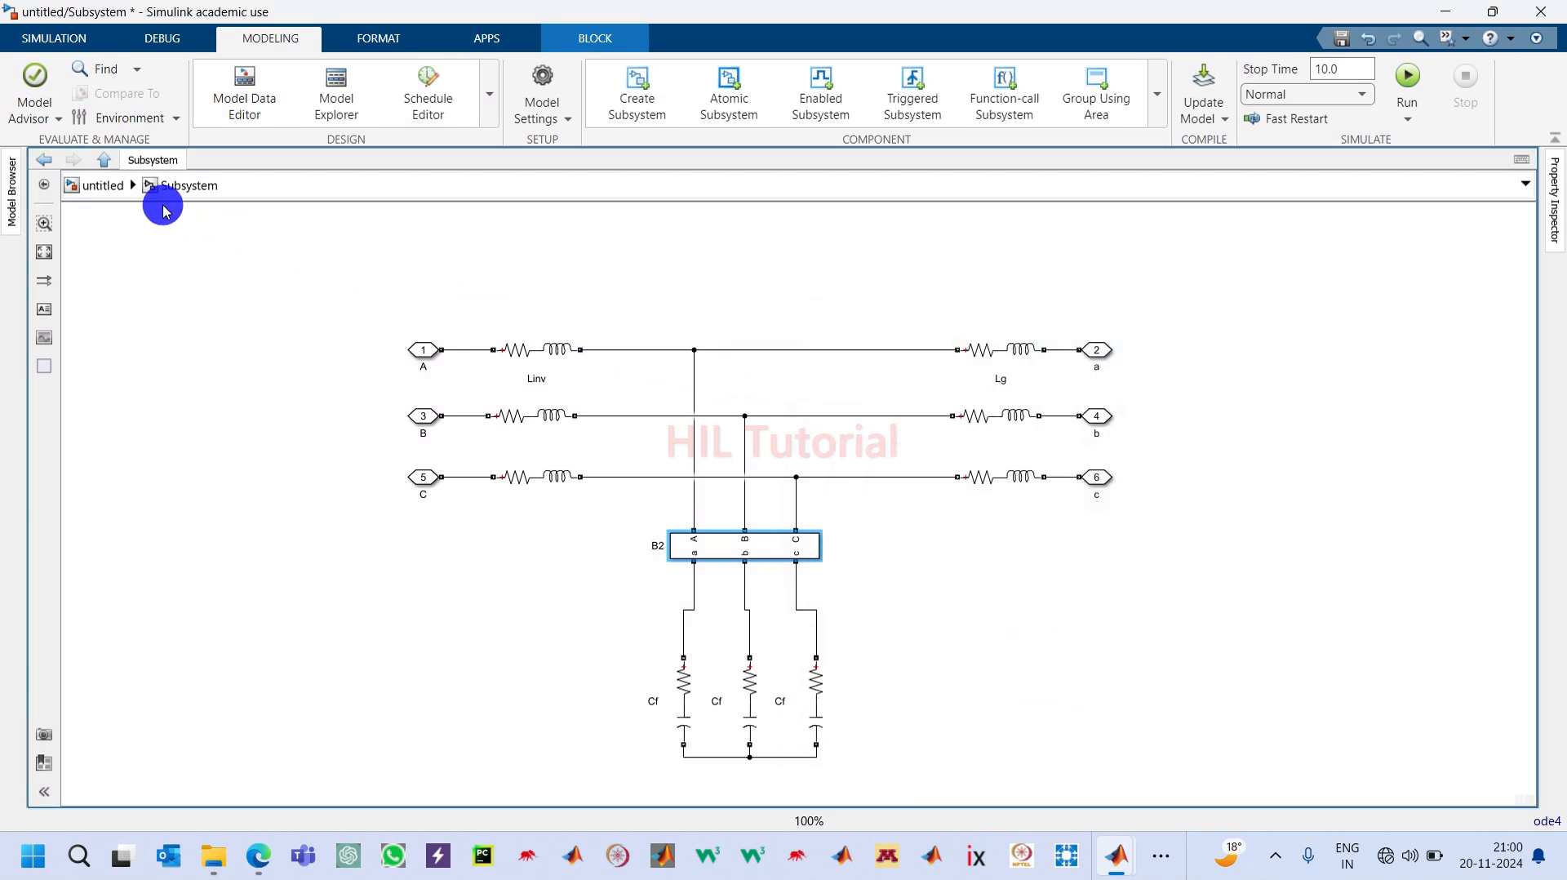
Step: Return to the top-level model and enlarge the filter subsystem block beside B1
{"action": "left_click", "coordinate": [108, 195]}
{"action": "left_click", "coordinate": [853, 563]}
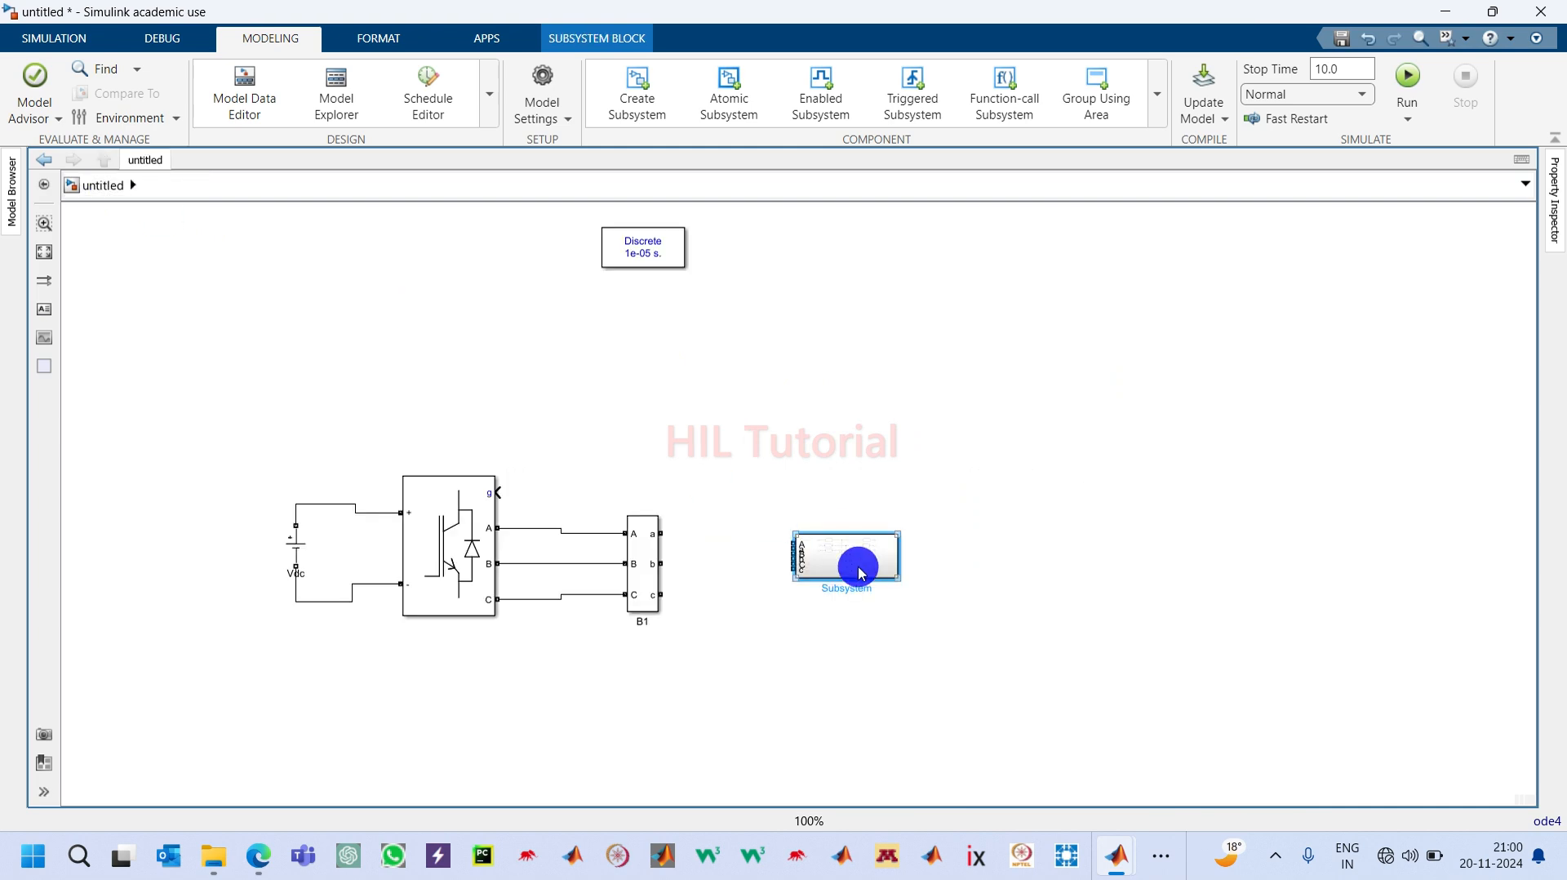
{"action": "left_click_drag", "start_coordinate": [892, 572], "coordinate": [836, 590]}
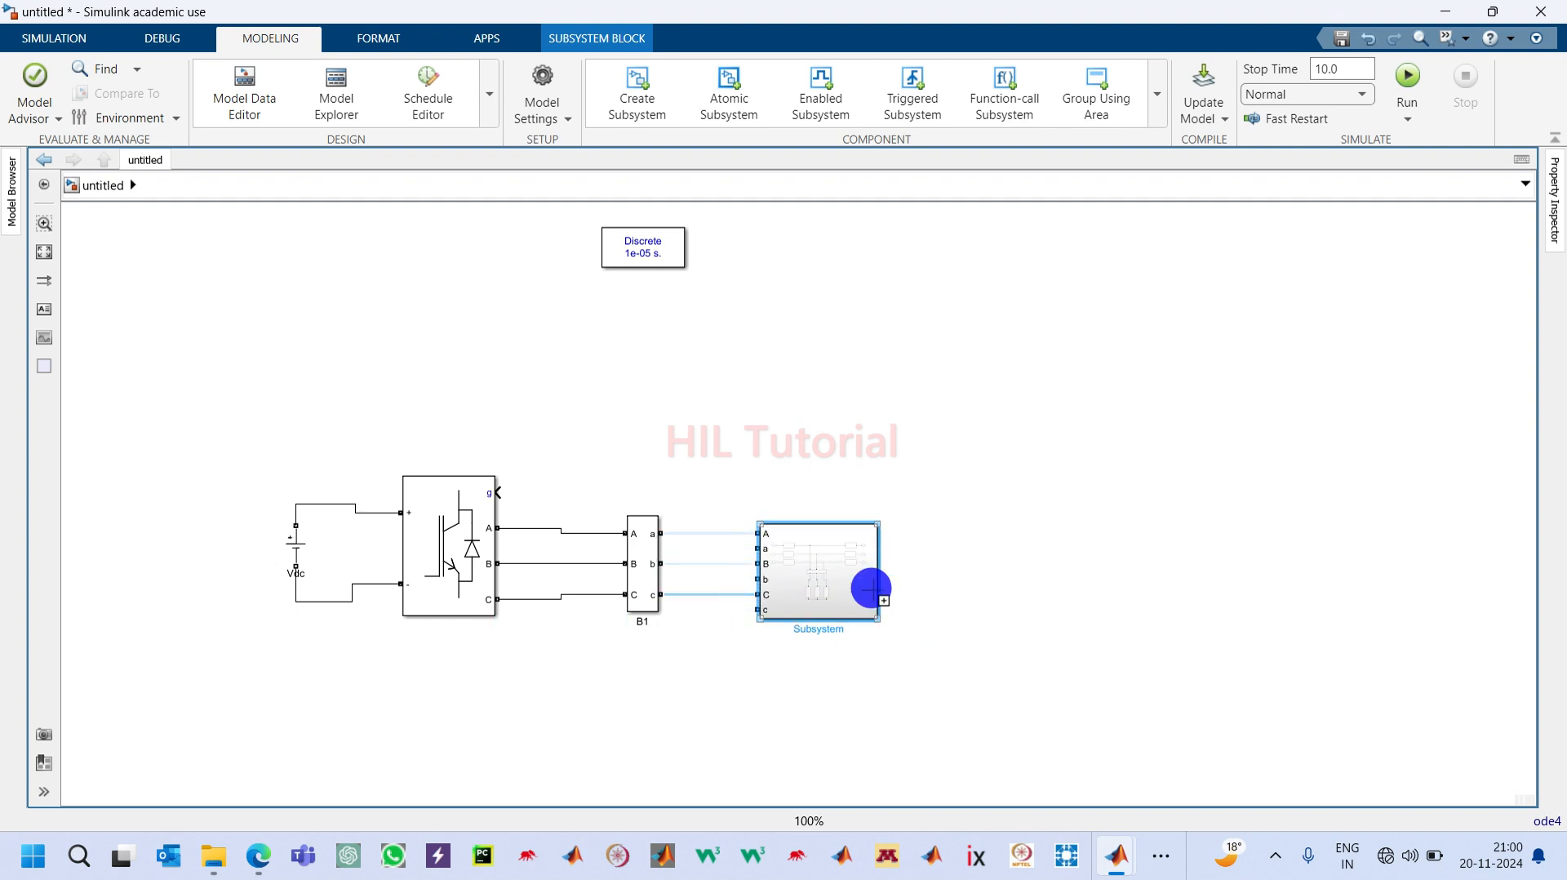
Step: Inside the filter subsystem, set the parent-subsystem location of connection port a to Right
{"action": "double_click", "coordinate": [849, 588]}
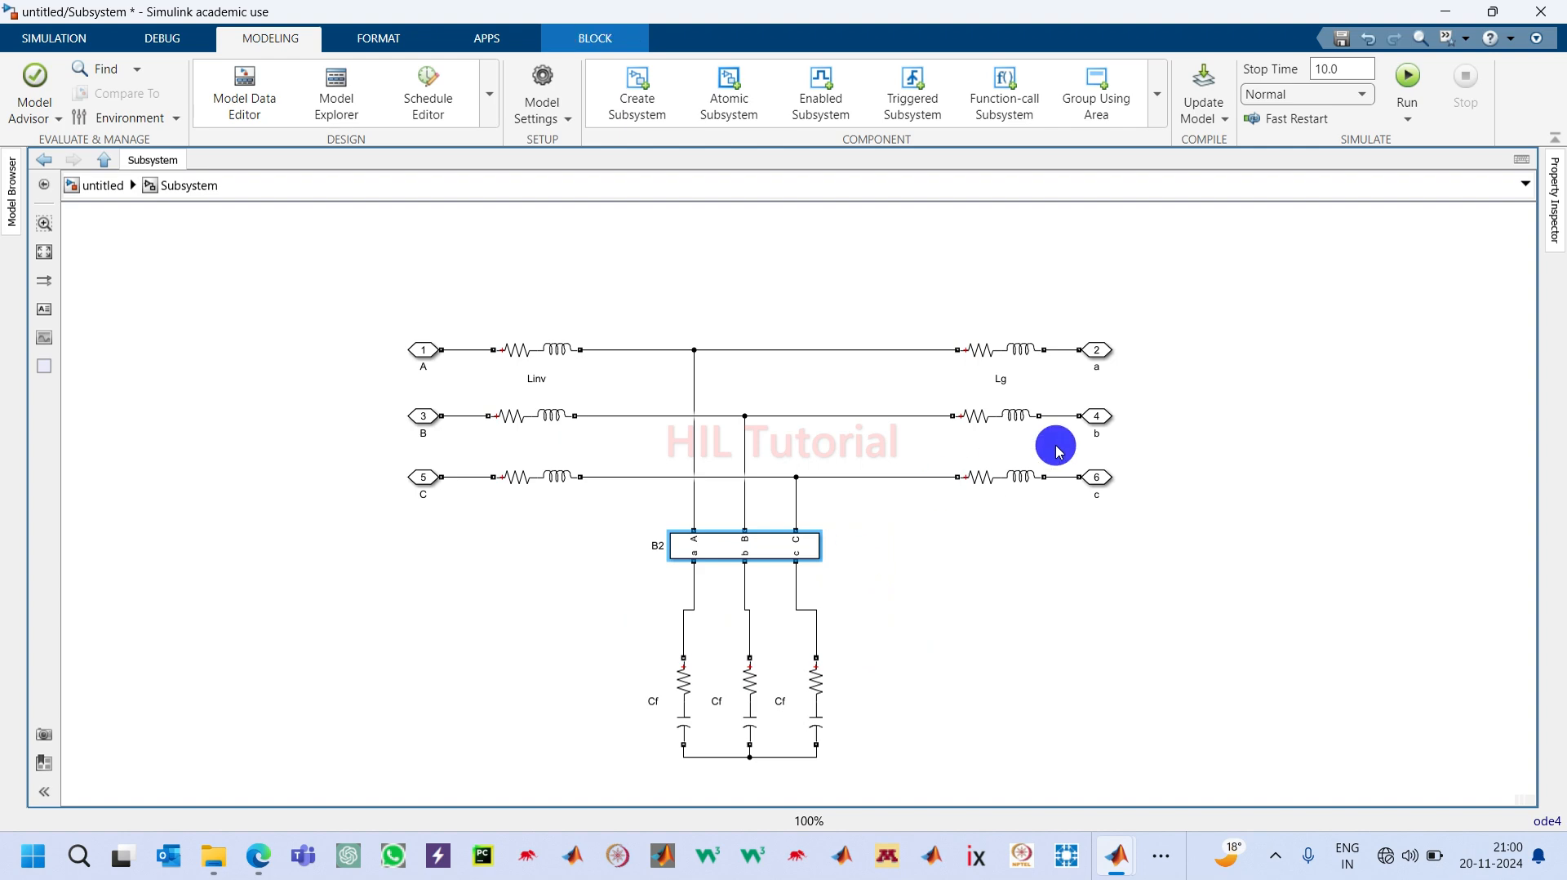
{"action": "double_click", "coordinate": [1097, 353]}
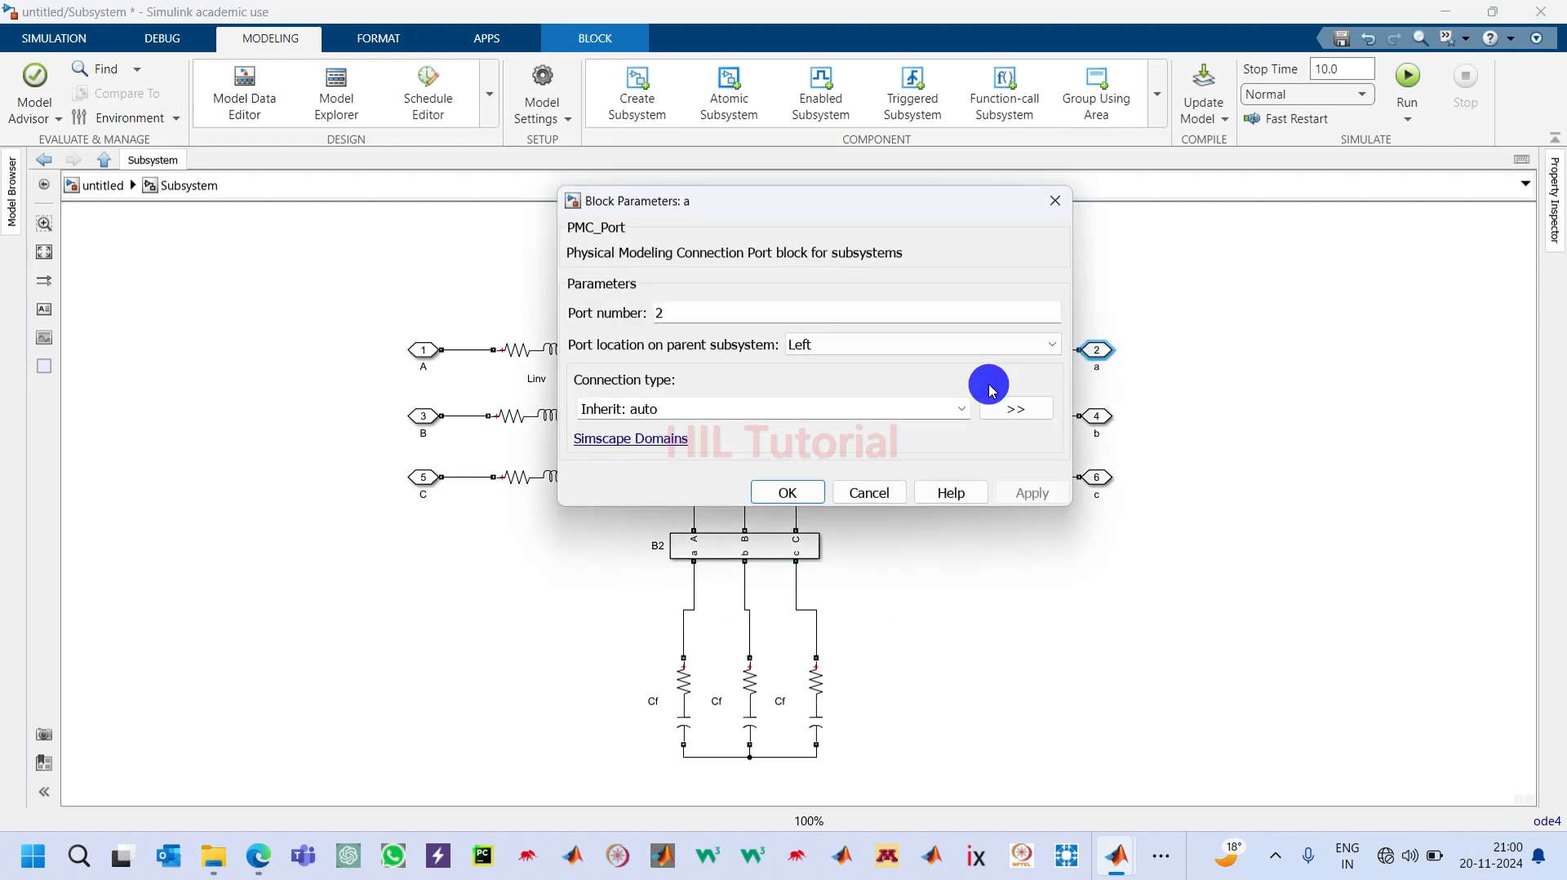
{"action": "left_click", "coordinate": [859, 353]}
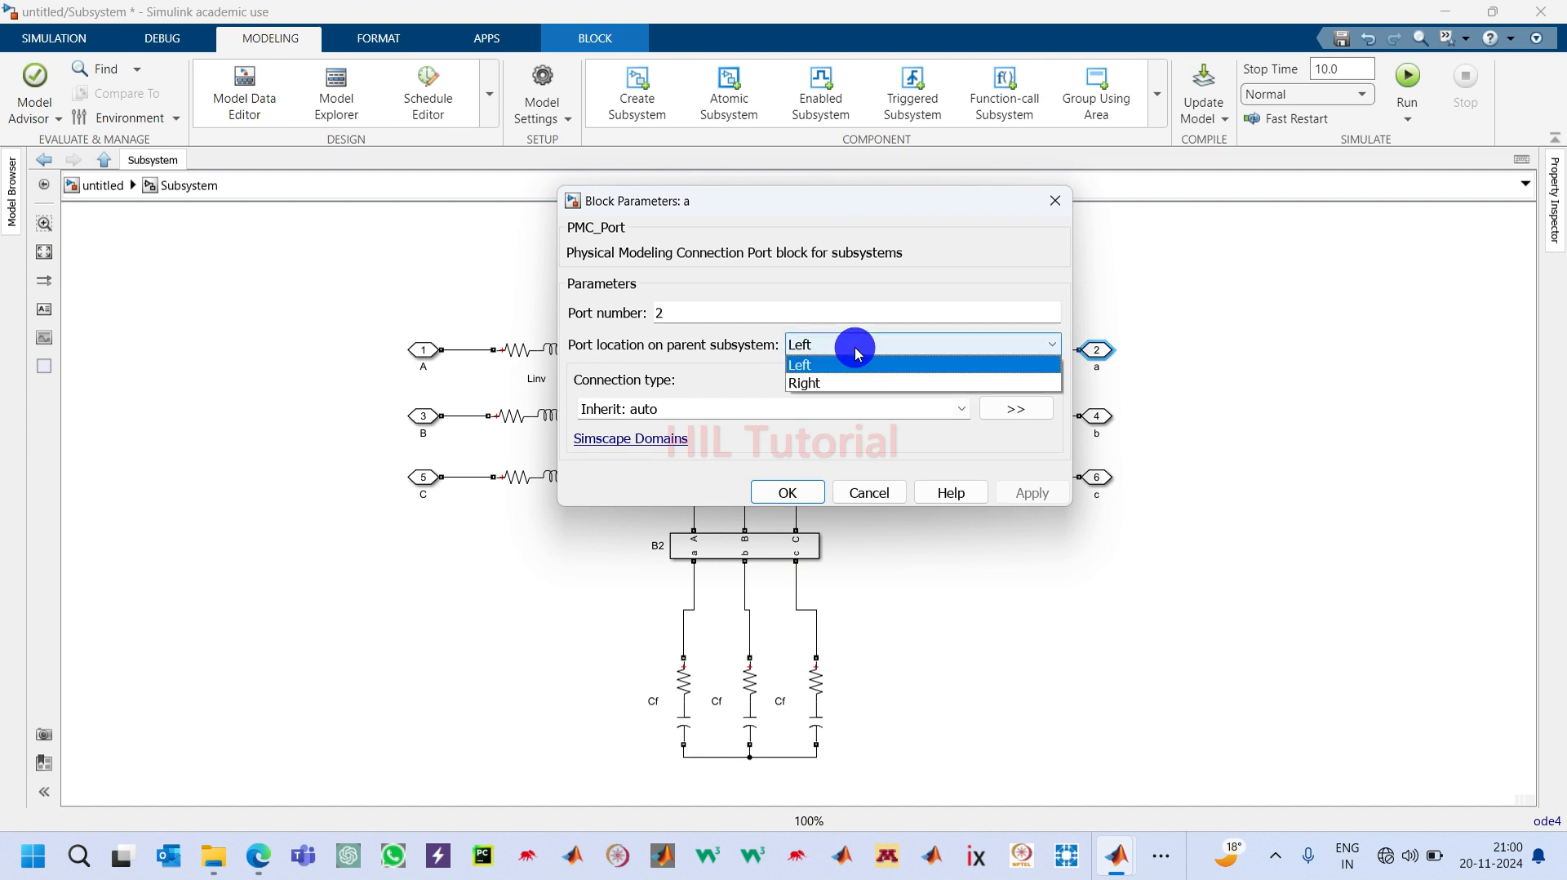
{"action": "left_click", "coordinate": [816, 383]}
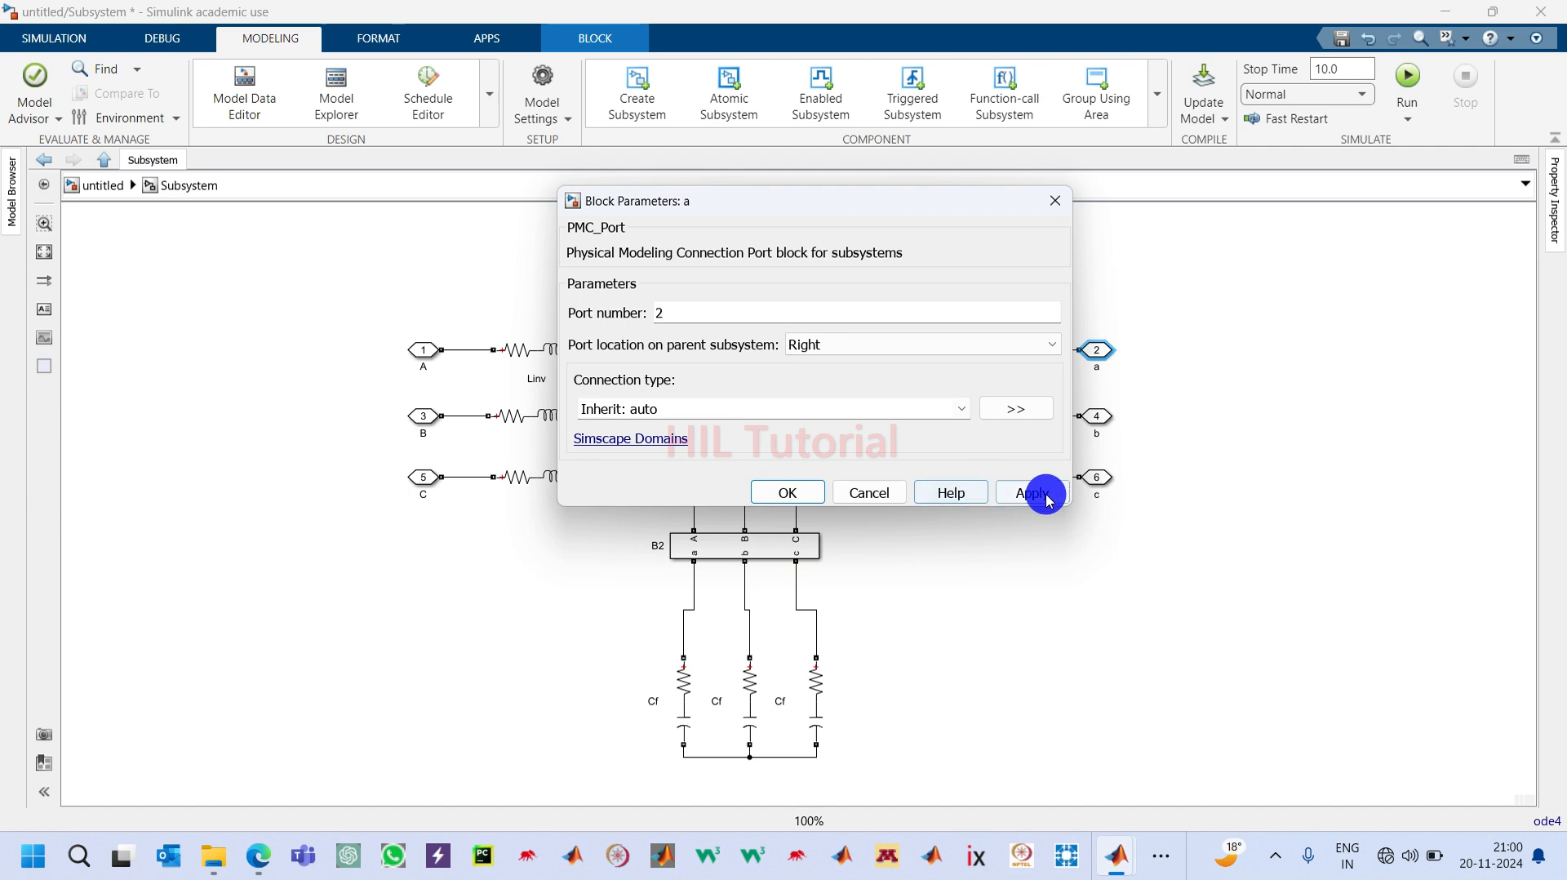
{"action": "left_click", "coordinate": [805, 494]}
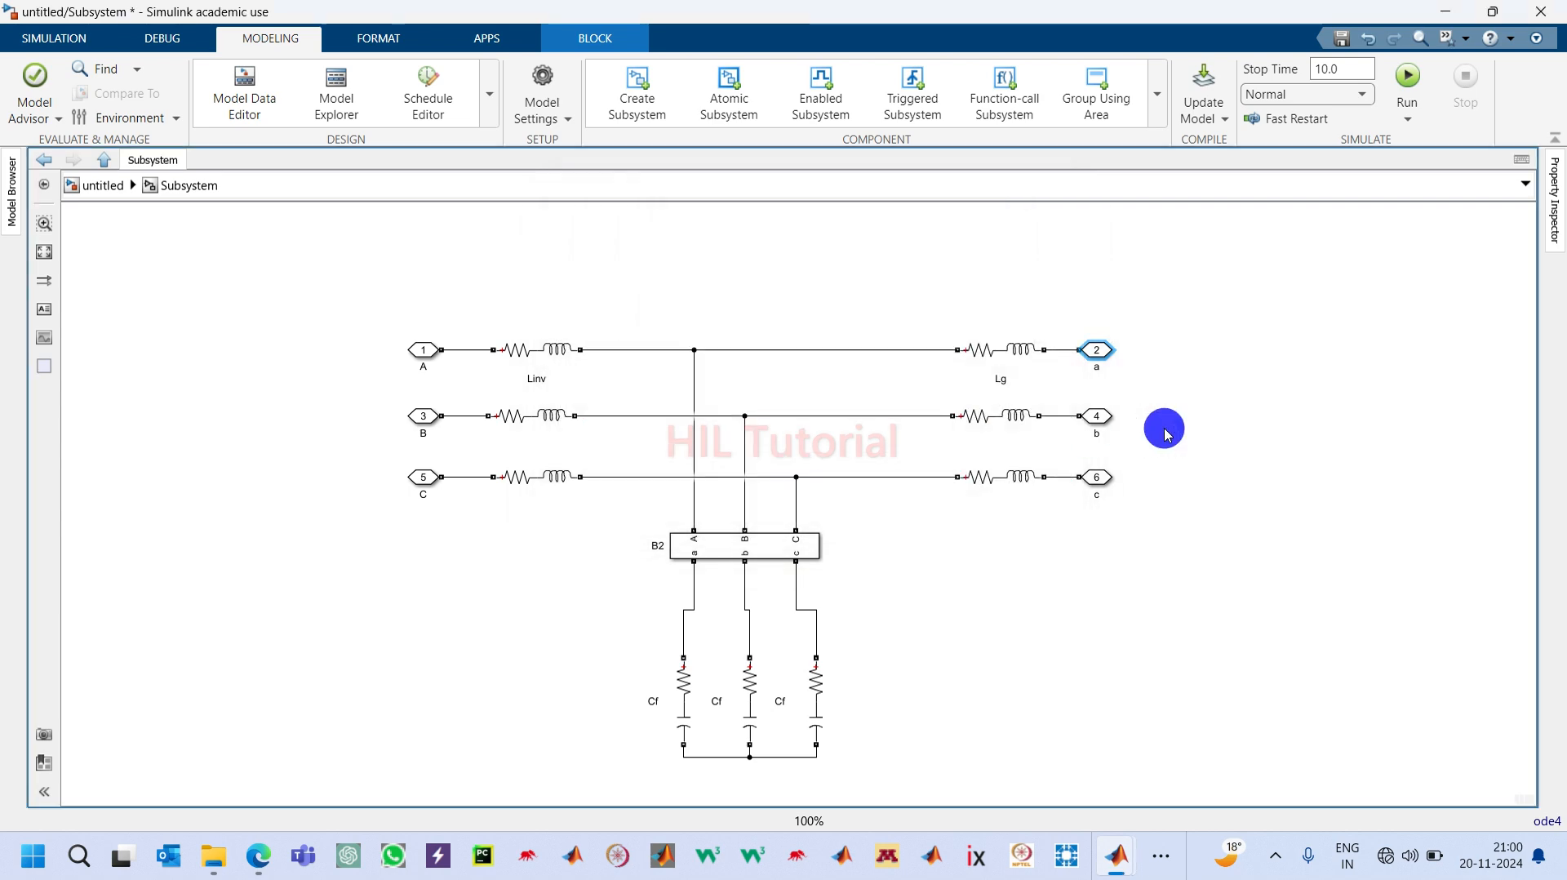
Step: Set the parent-subsystem location of connection ports b and c to Right
{"action": "double_click", "coordinate": [1094, 417]}
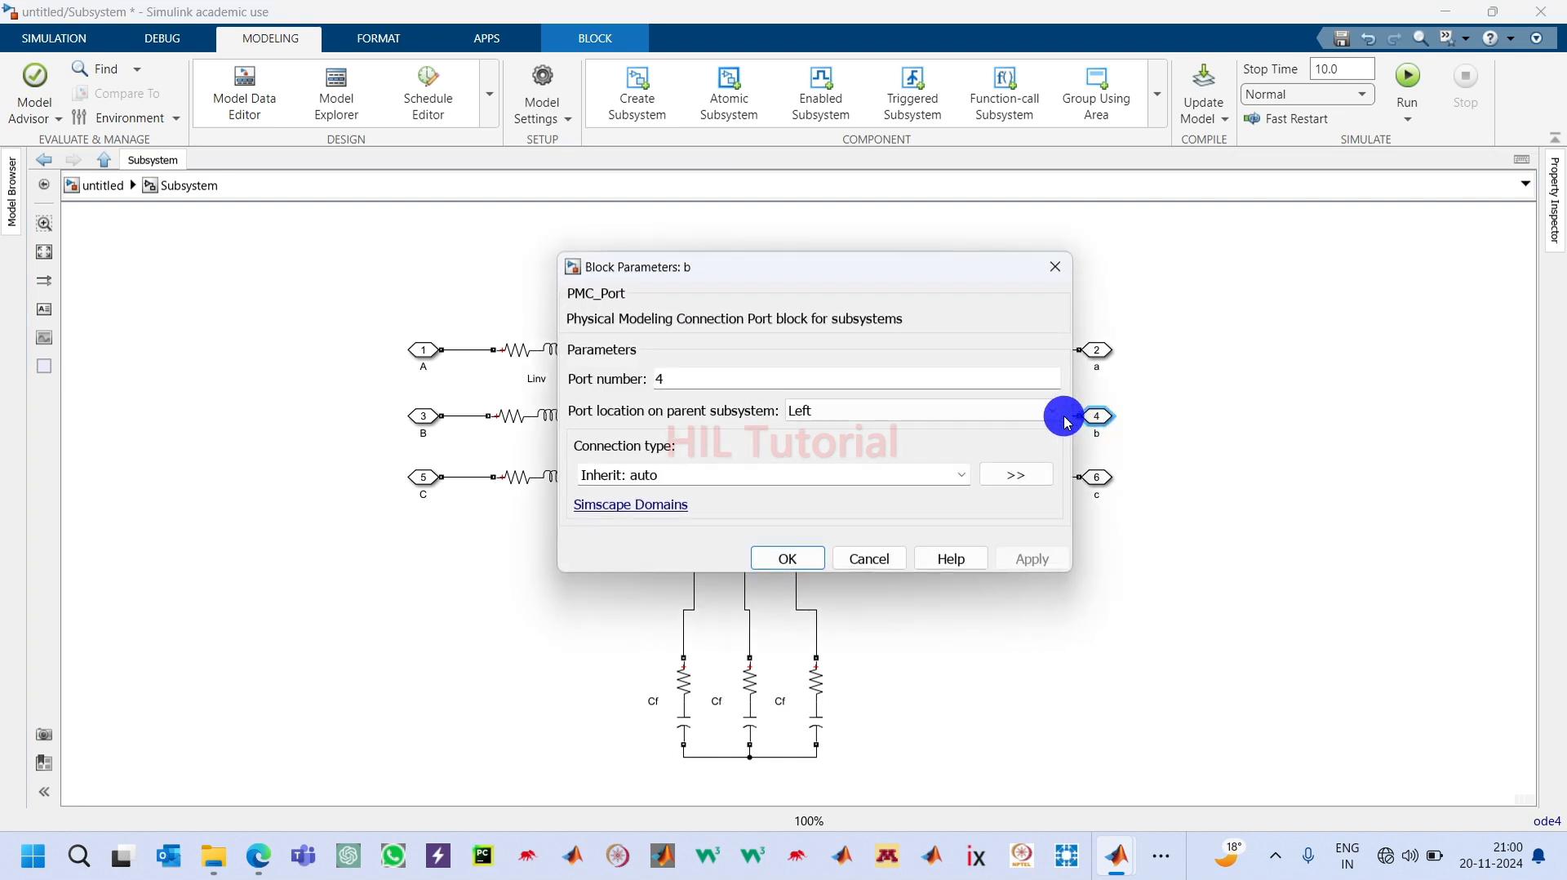
{"action": "left_click", "coordinate": [863, 409]}
{"action": "left_click", "coordinate": [835, 447]}
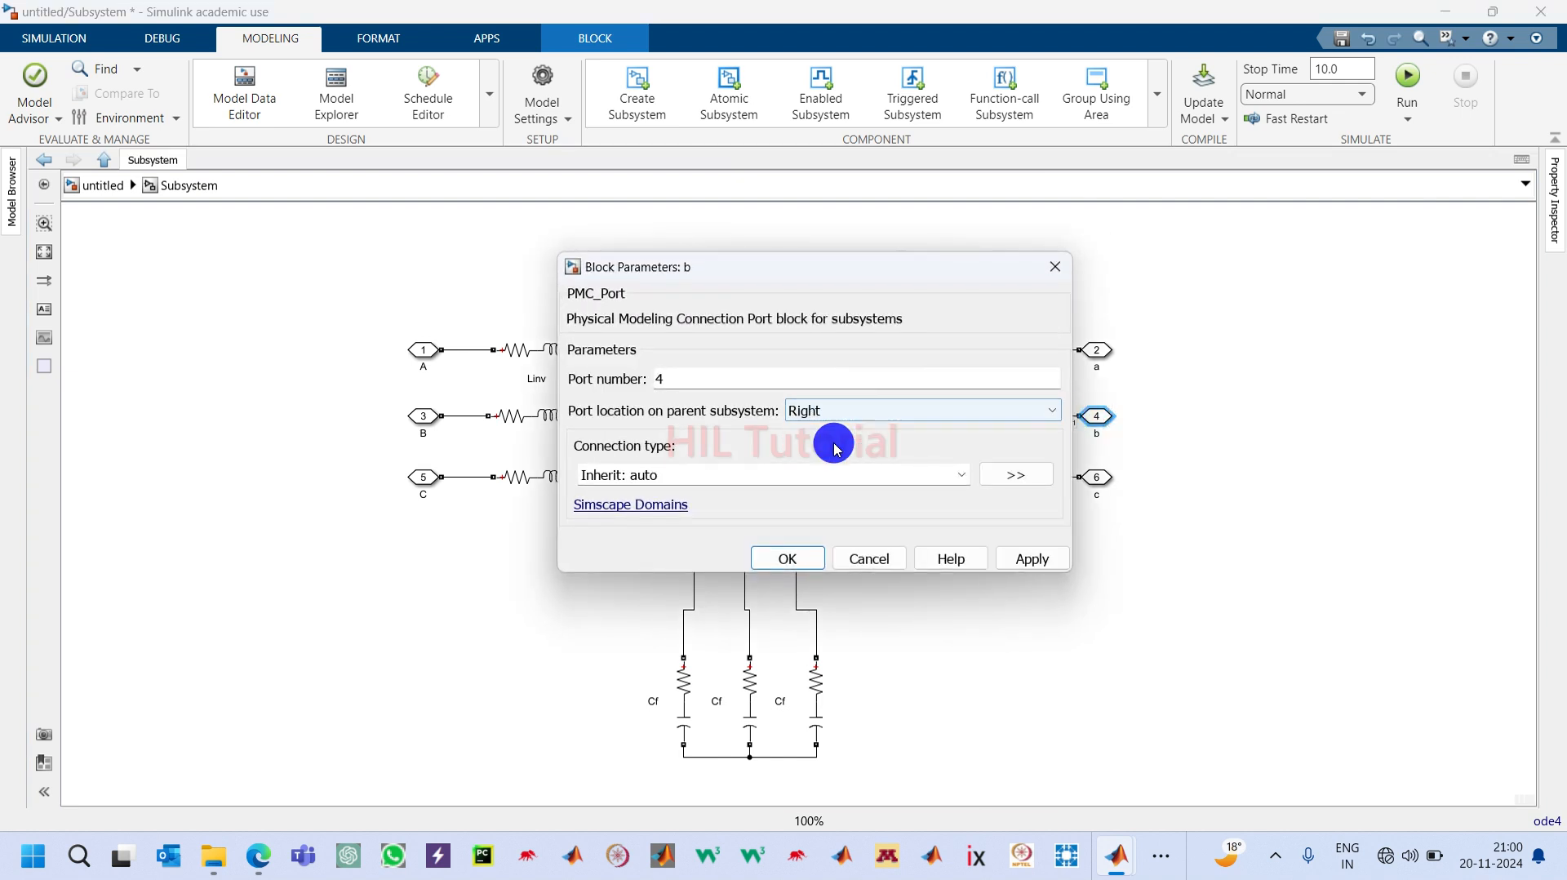
{"action": "left_click", "coordinate": [799, 555]}
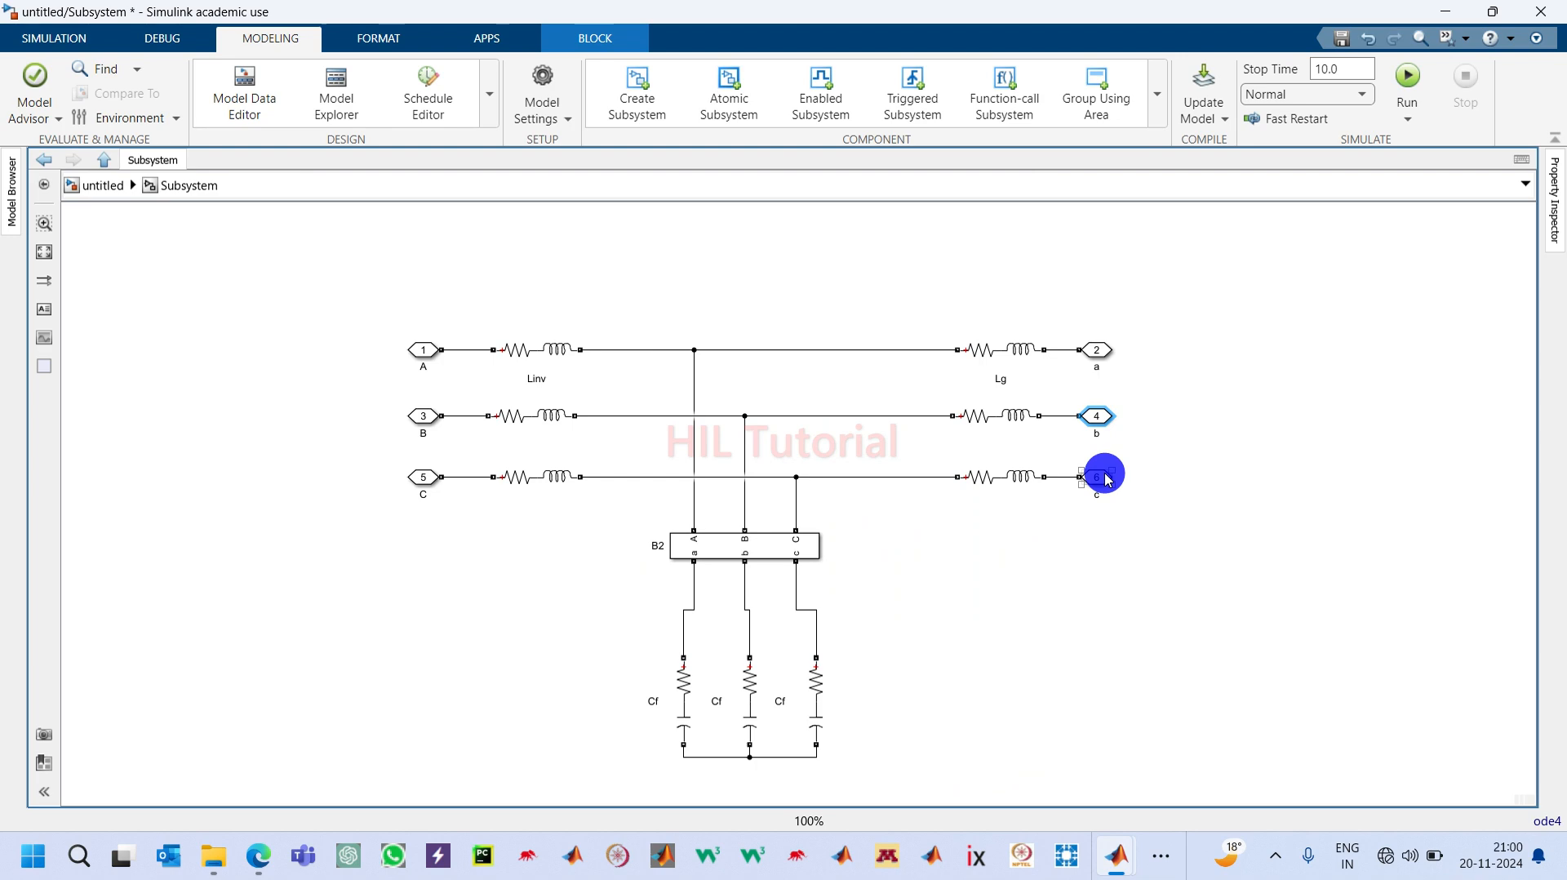
{"action": "double_click", "coordinate": [1106, 480]}
{"action": "left_click", "coordinate": [826, 472]}
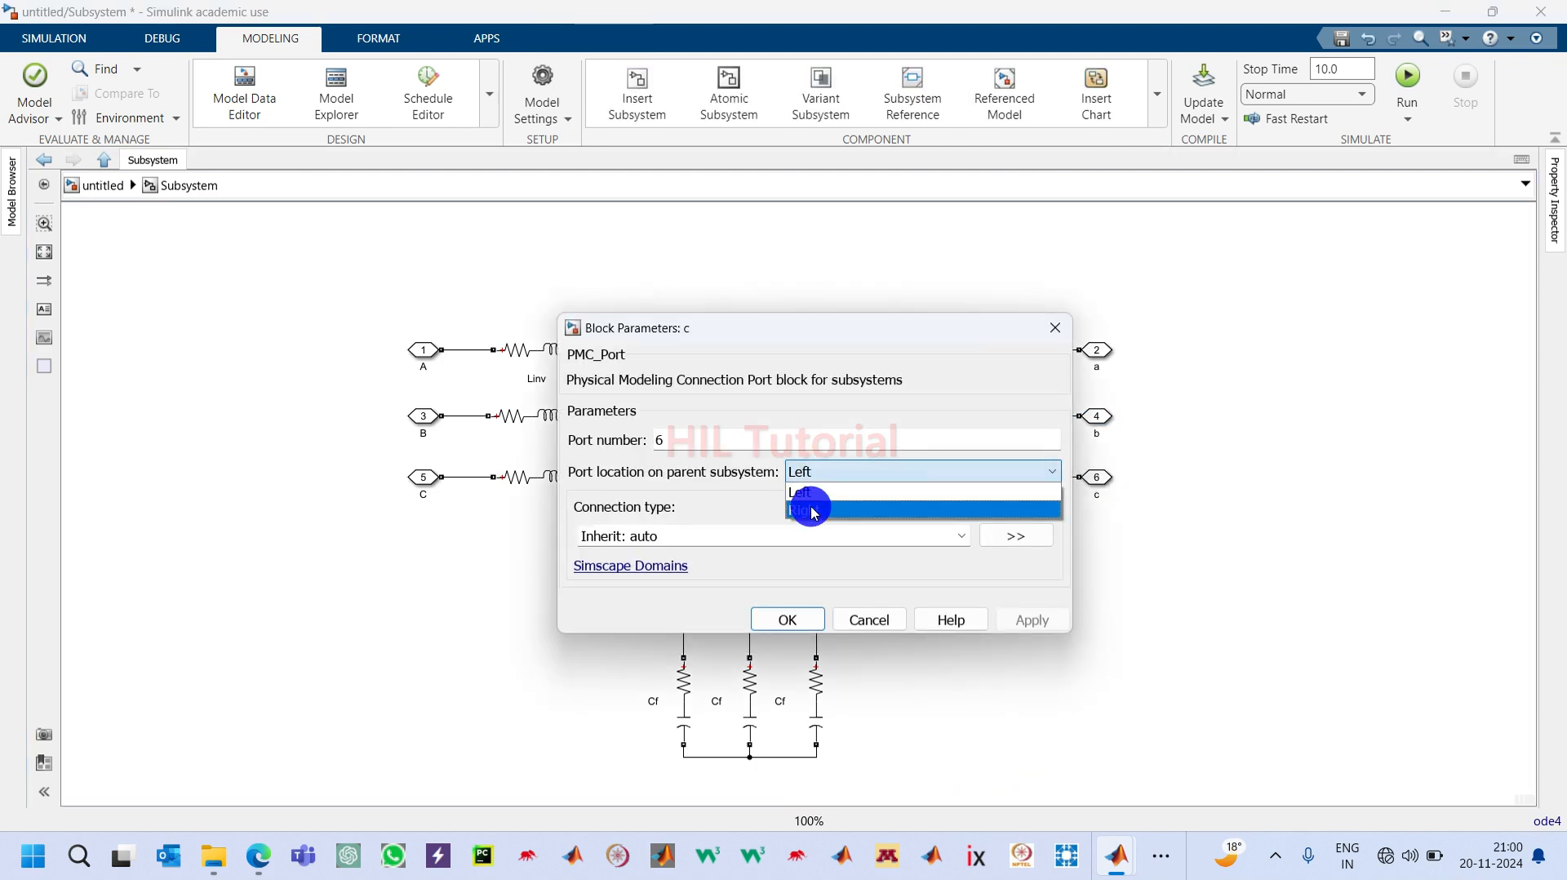
{"action": "left_click", "coordinate": [813, 510]}
{"action": "left_click", "coordinate": [783, 618]}
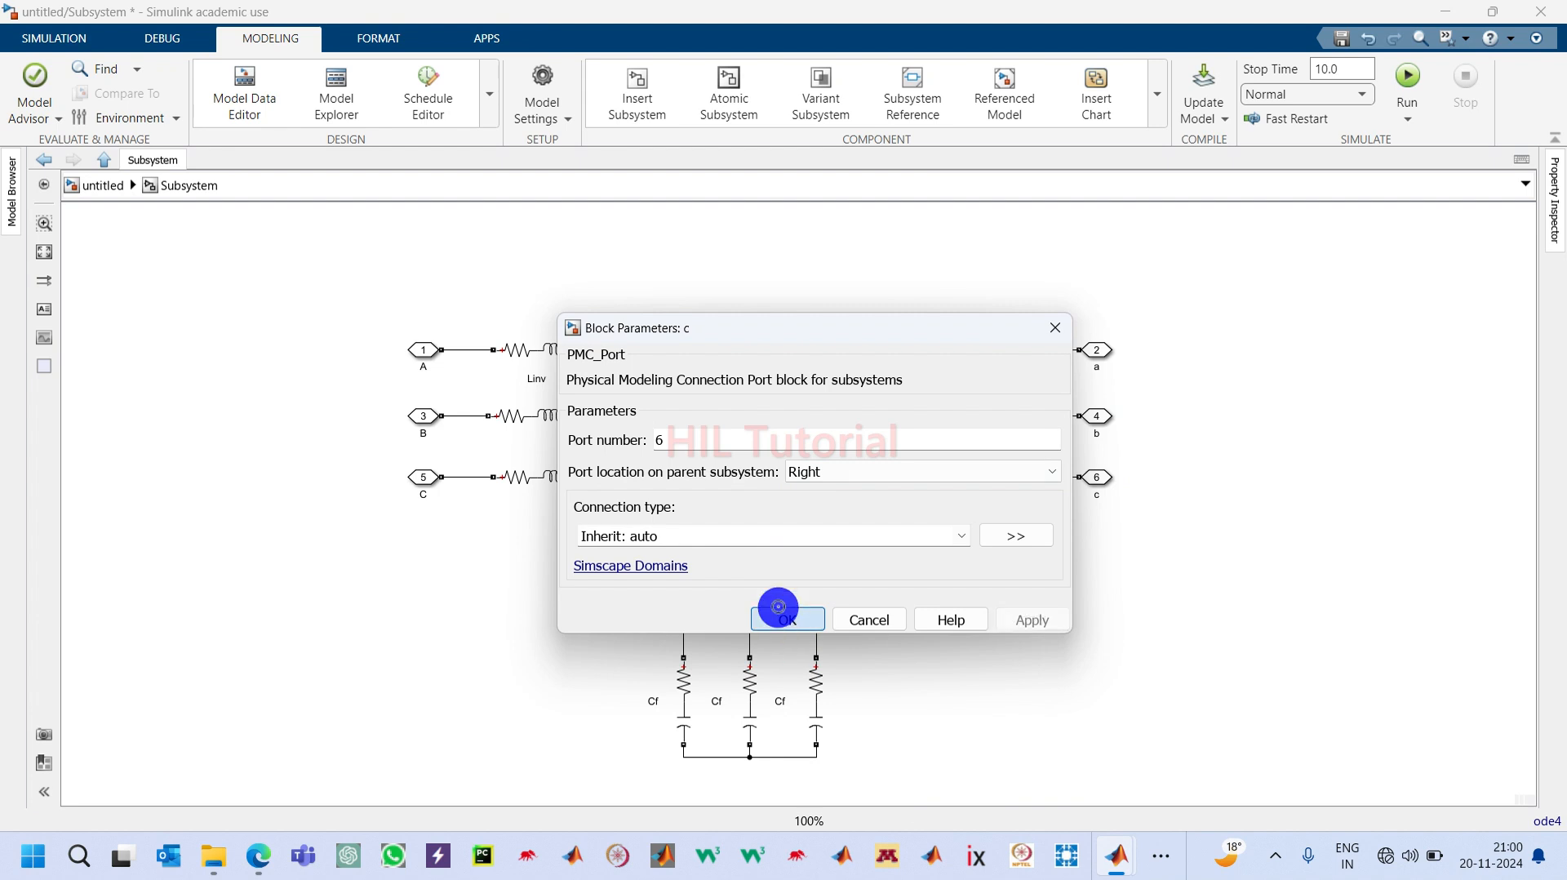
Step: In the top-level model, connect B1's outputs a, b and c to the subsystem's inputs A, B and C with straight wires
{"action": "left_click", "coordinate": [102, 186]}
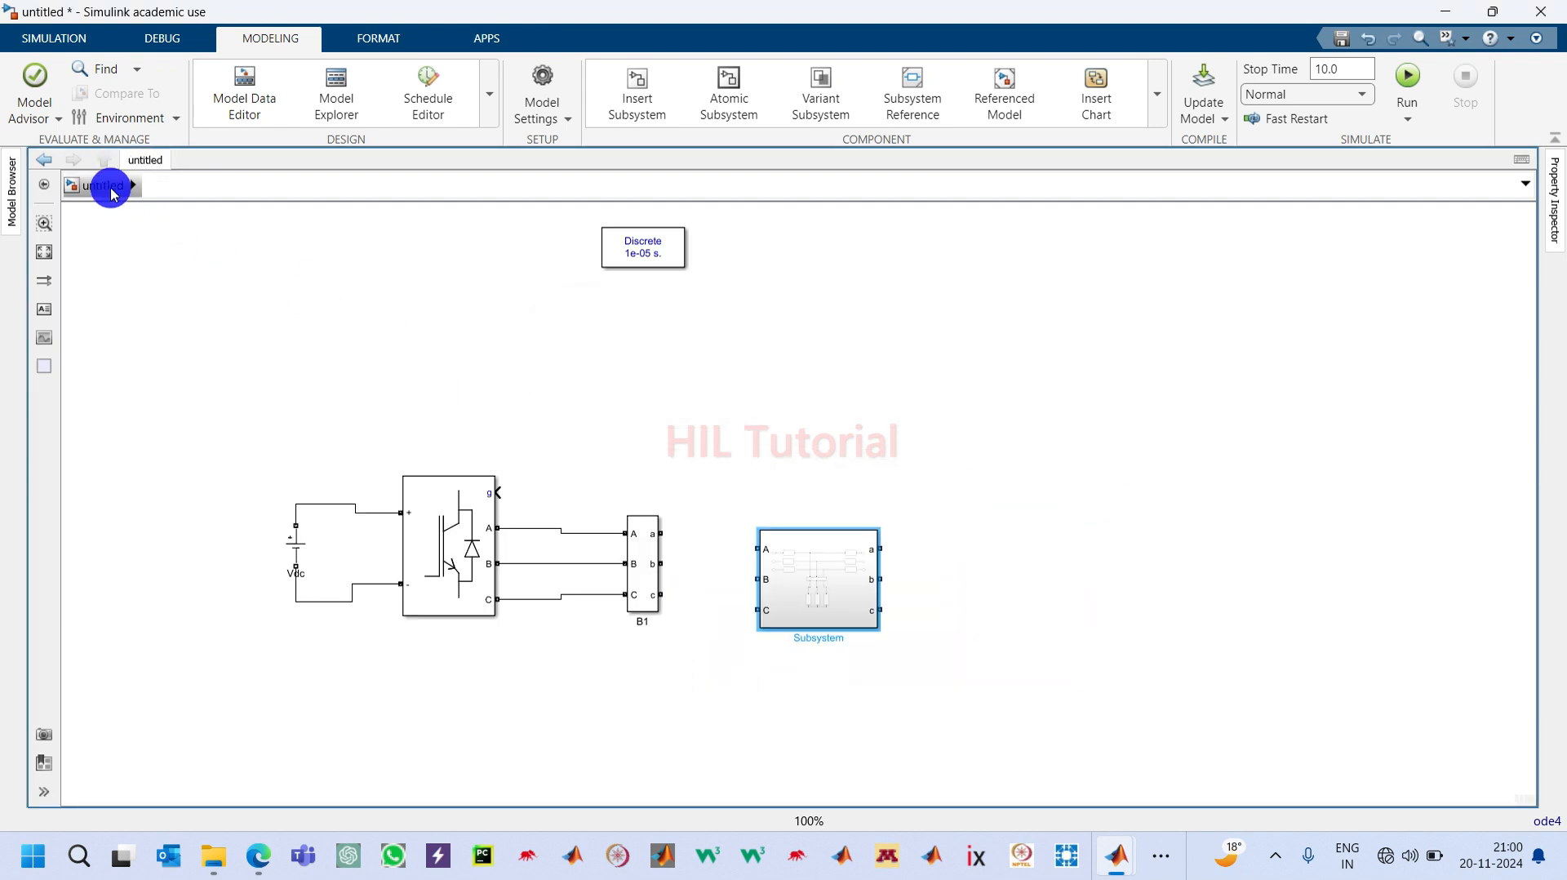
{"action": "mouse_move", "coordinate": [756, 548]}
{"action": "left_mouse_down"}
{"action": "mouse_move", "coordinate": [648, 519]}
{"action": "mouse_move", "coordinate": [748, 576]}
{"action": "mouse_move", "coordinate": [742, 590]}
{"action": "mouse_move", "coordinate": [650, 581]}
{"action": "left_mouse_up"}
{"action": "mouse_move", "coordinate": [816, 572]}
{"action": "left_mouse_down"}
{"action": "mouse_move", "coordinate": [811, 539]}
{"action": "mouse_move", "coordinate": [818, 563]}
{"action": "left_mouse_up"}
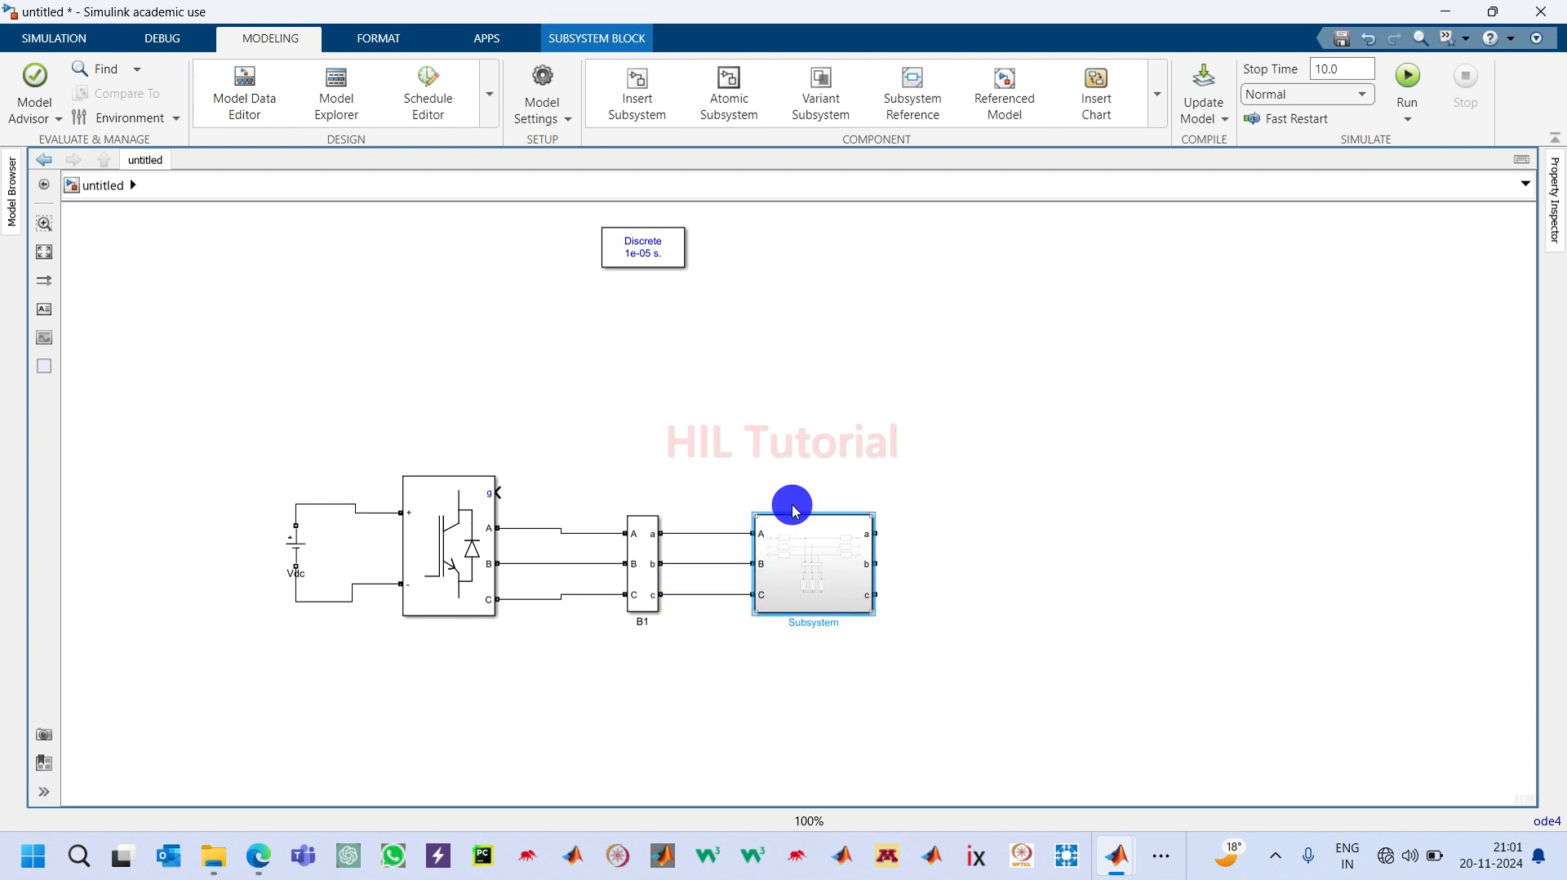
Step: Place a copy of measurement block B1 after the filter subsystem, aligned and connected to the subsystem's outputs a, b and c
{"action": "left_click", "coordinate": [646, 563]}
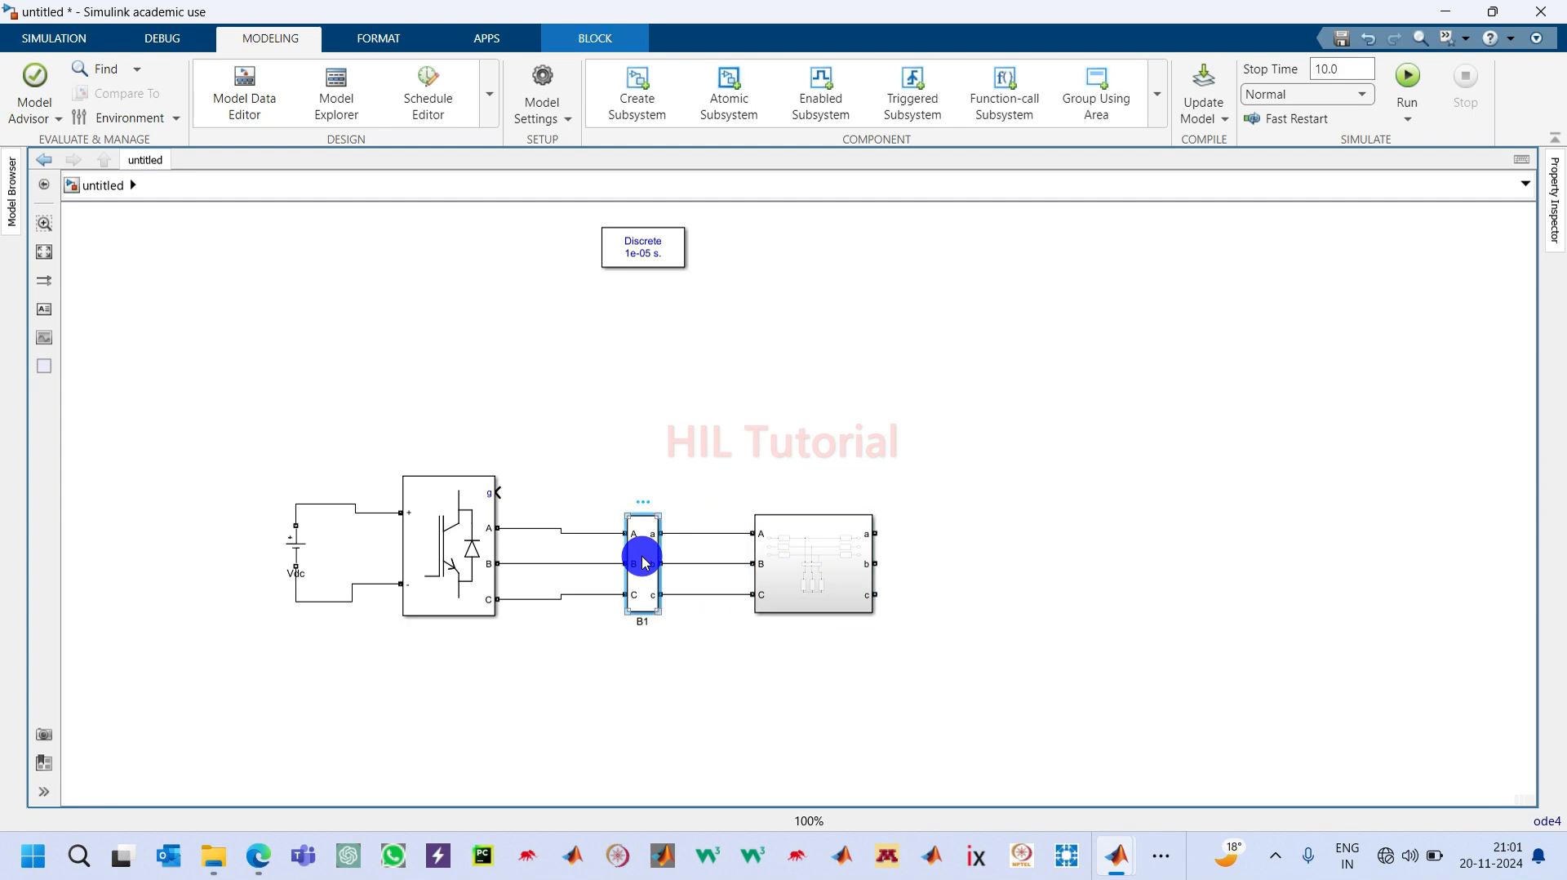
{"action": "left_click", "coordinate": [937, 553]}
{"action": "key", "text": "ctrl+v"}
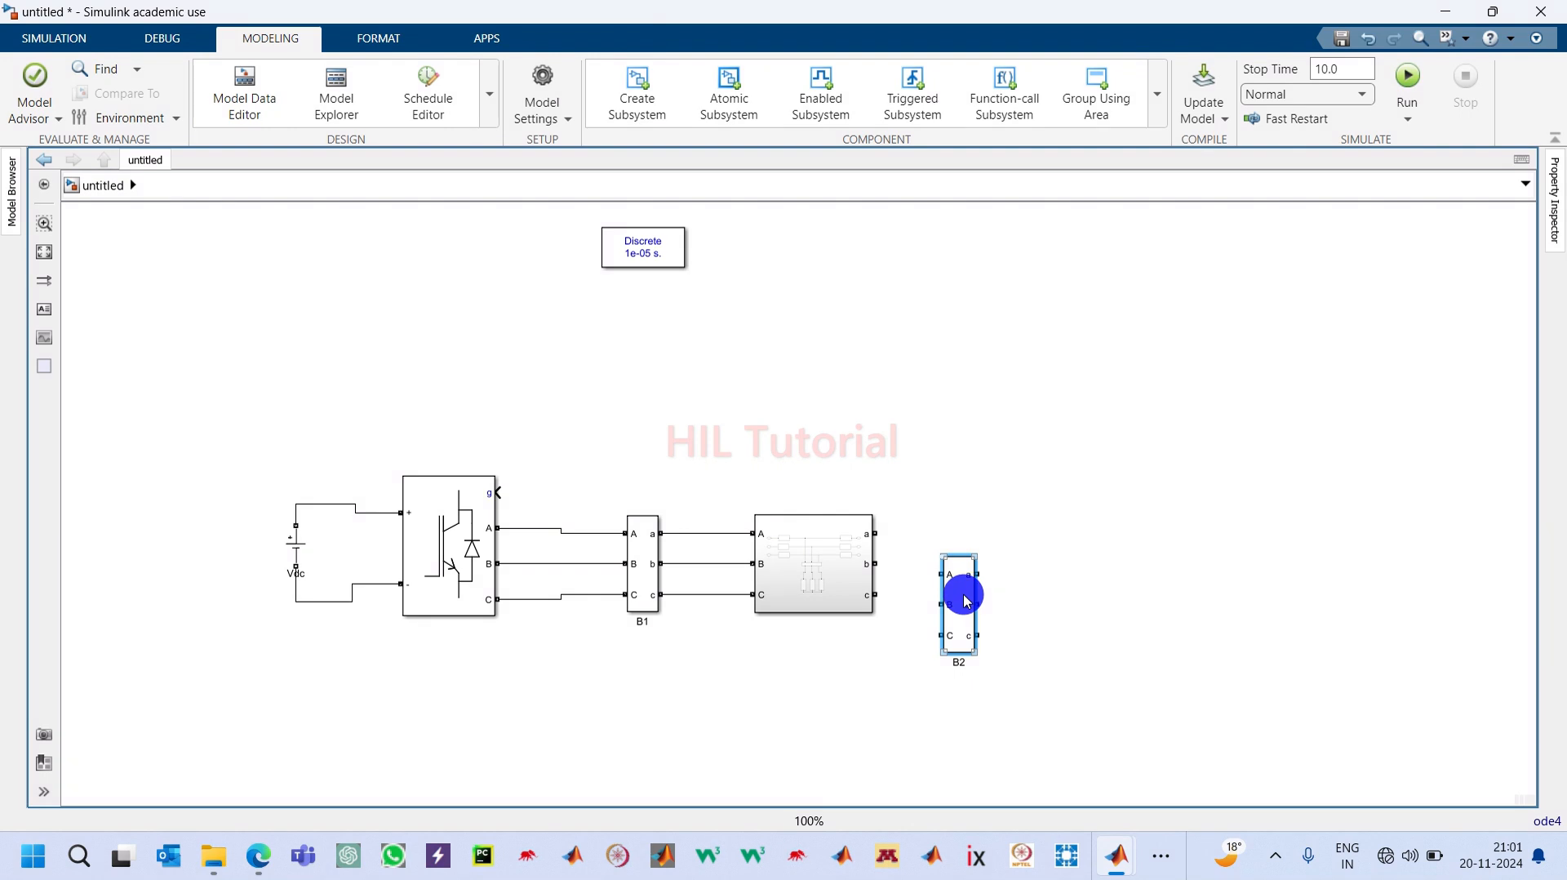
{"action": "left_click_drag", "start_coordinate": [967, 602], "coordinate": [930, 598]}
{"action": "left_click", "coordinate": [948, 589]}
{"action": "key", "text": "Up"}
{"action": "key", "text": "Up"}
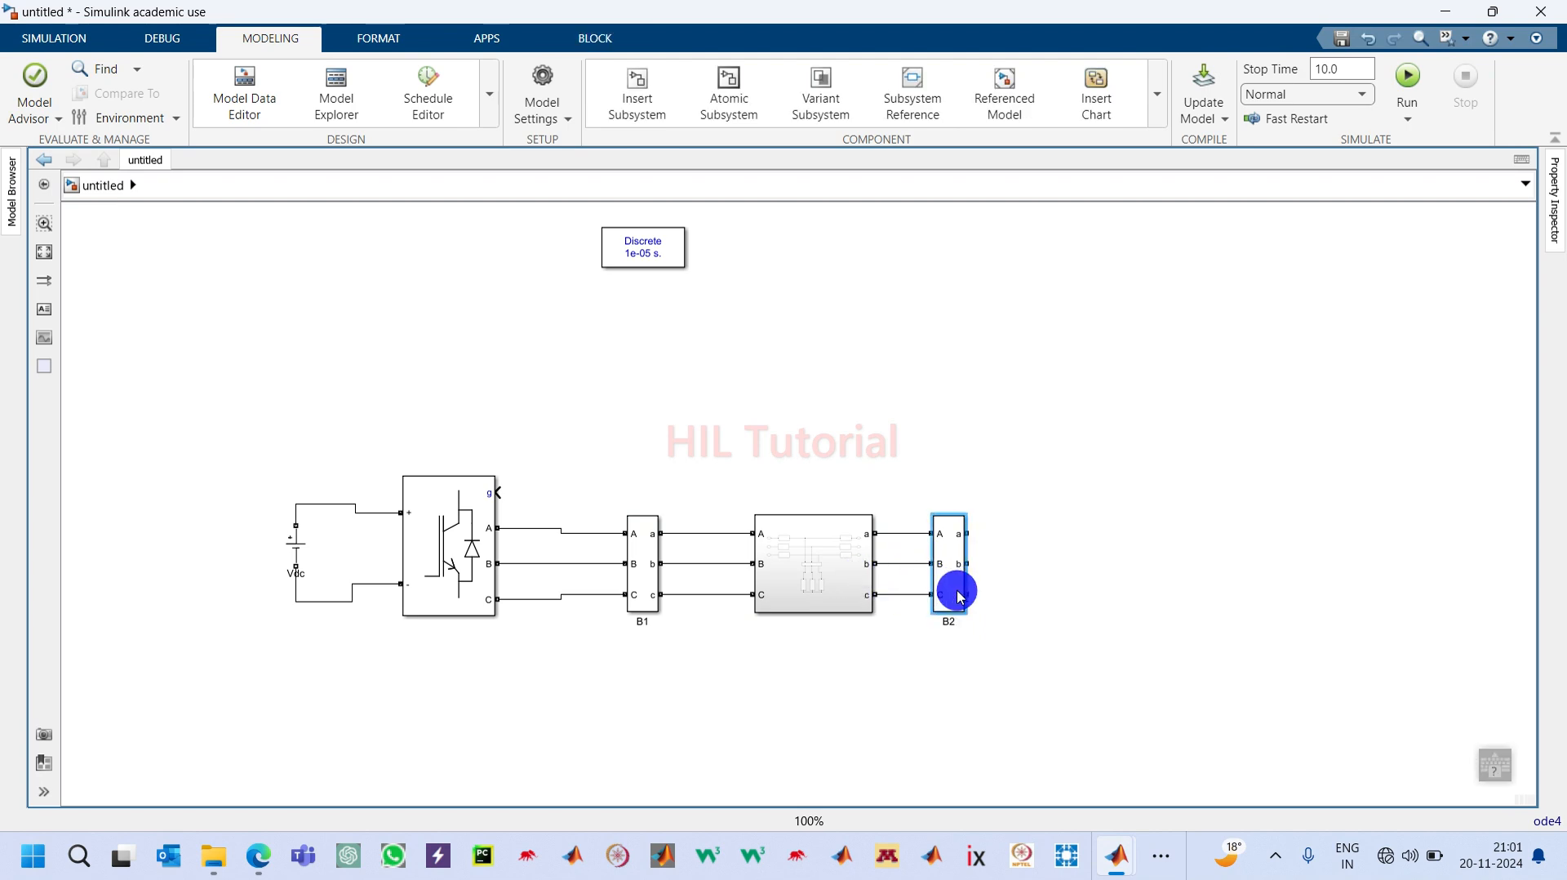
Step: In the measurement block after the filter subsystem, set the voltage signal label to Vabc_B3 and the current signal label to Iabc_B3
{"action": "key", "text": "Down"}
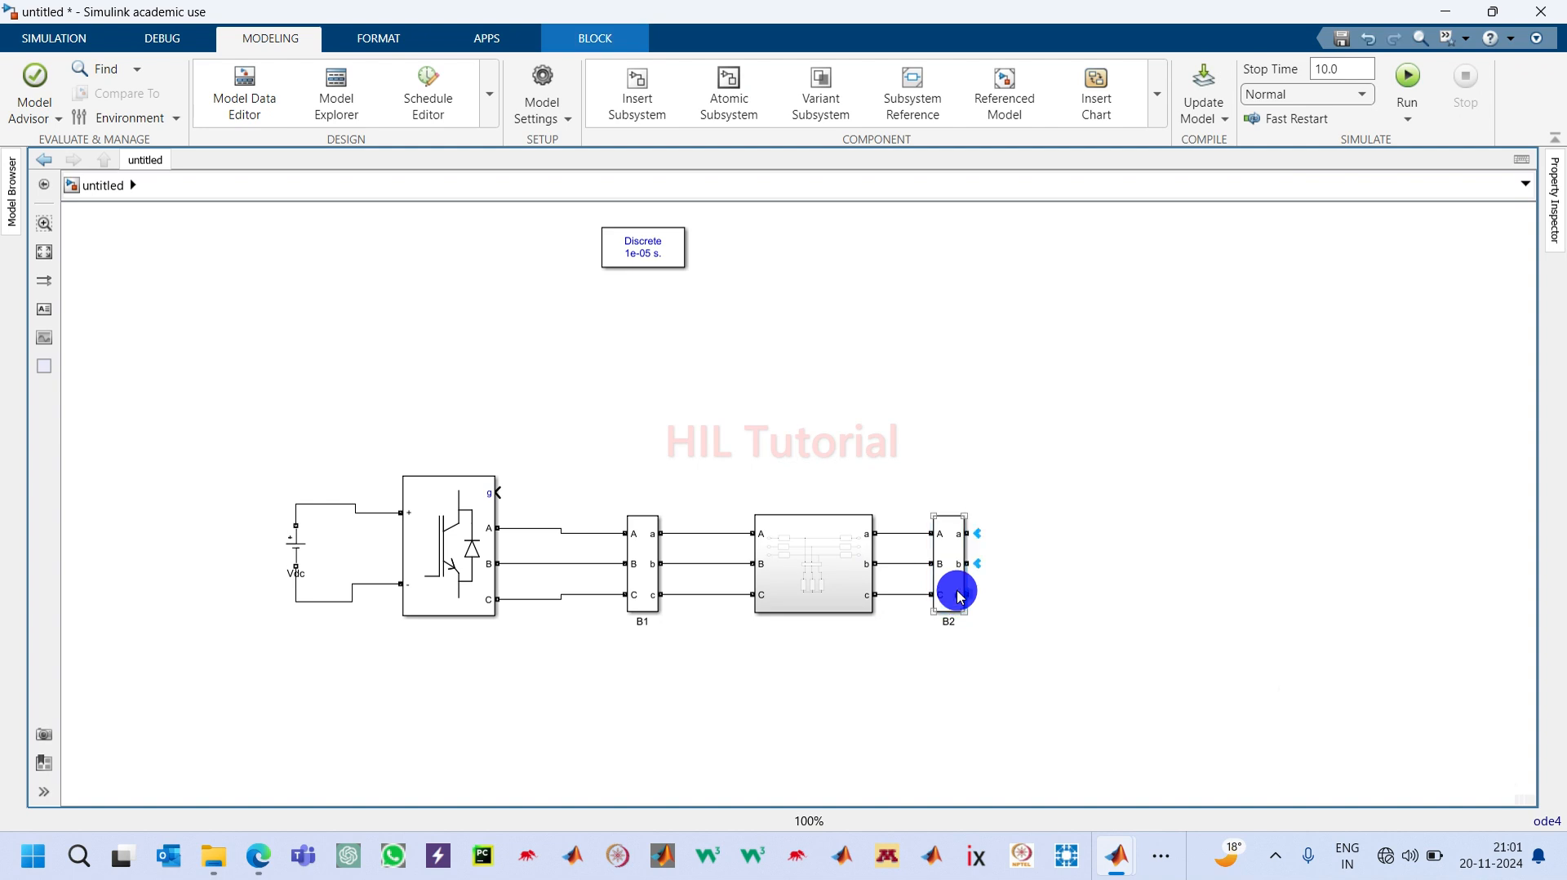
{"action": "double_click", "coordinate": [959, 596]}
{"action": "double_click", "coordinate": [1046, 551]}
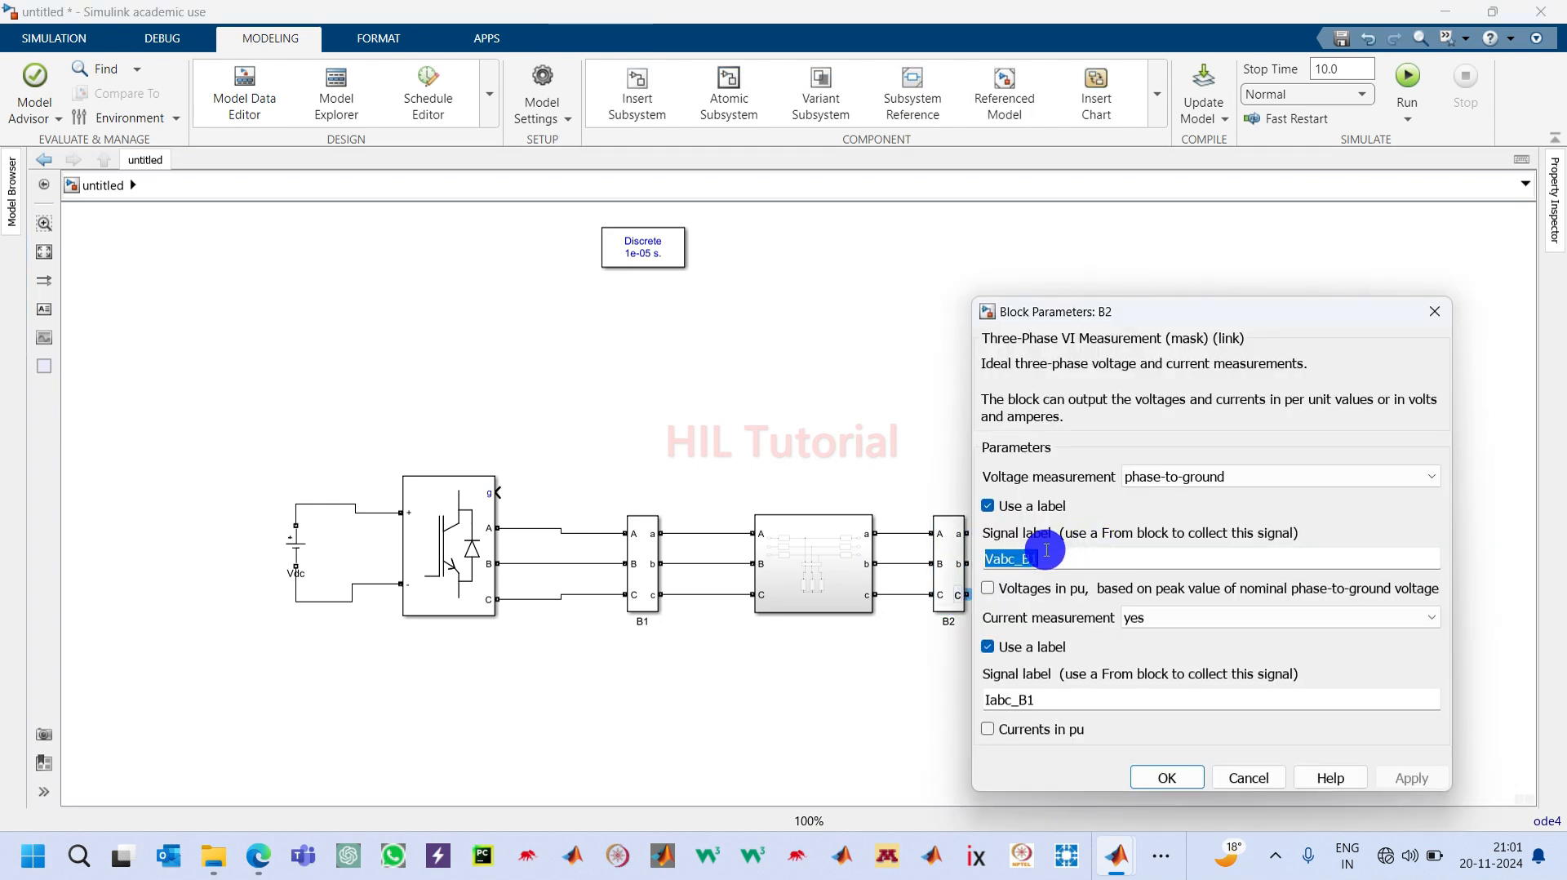
{"action": "key", "text": "BackSpace"}
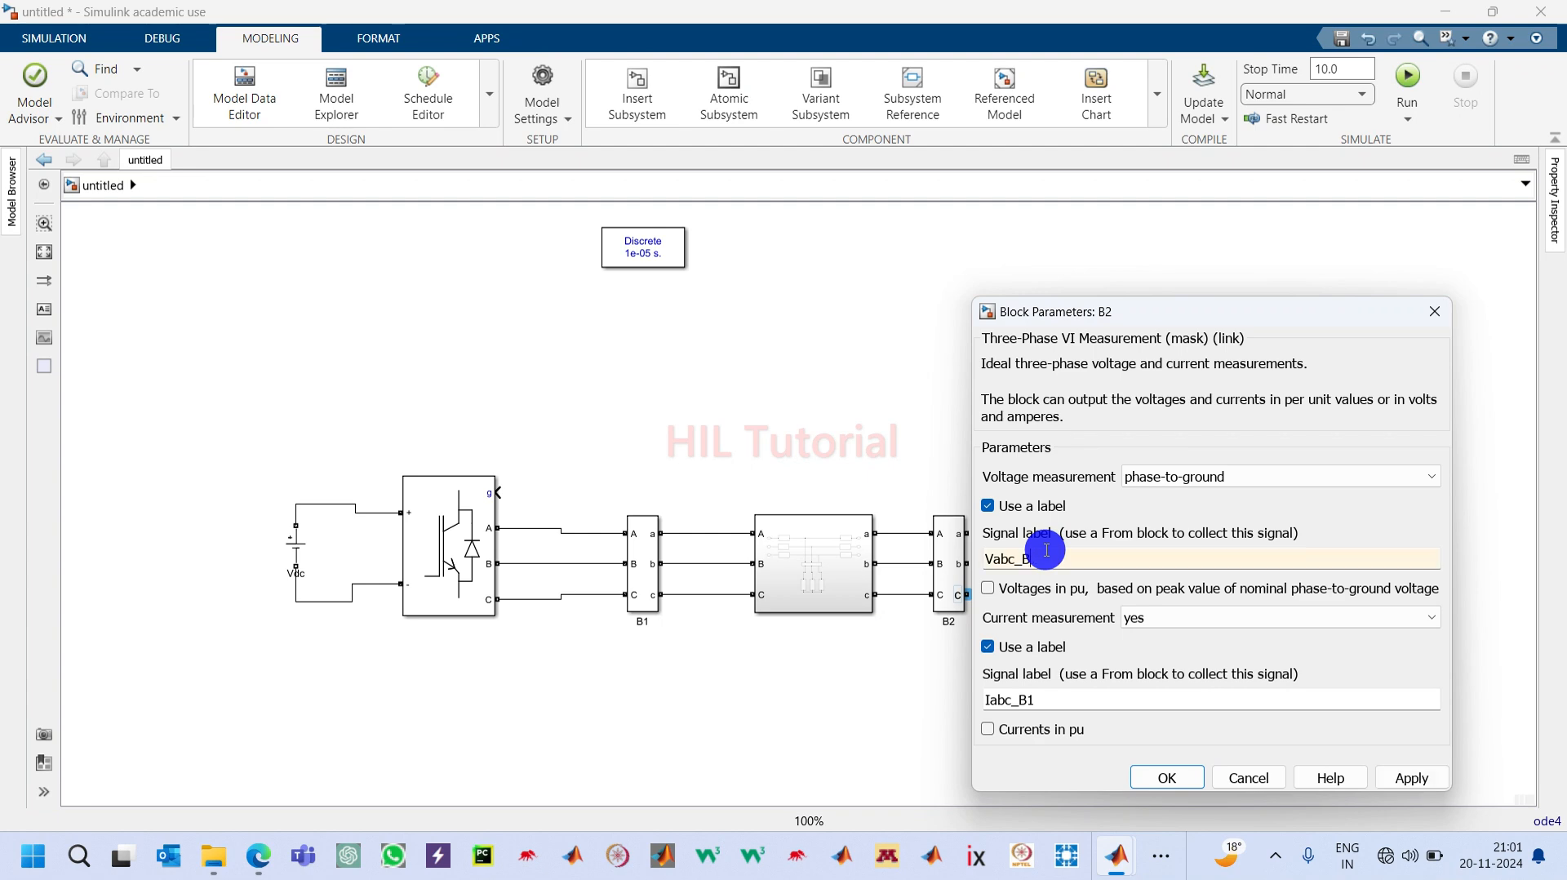
{"action": "double_click", "coordinate": [1044, 696]}
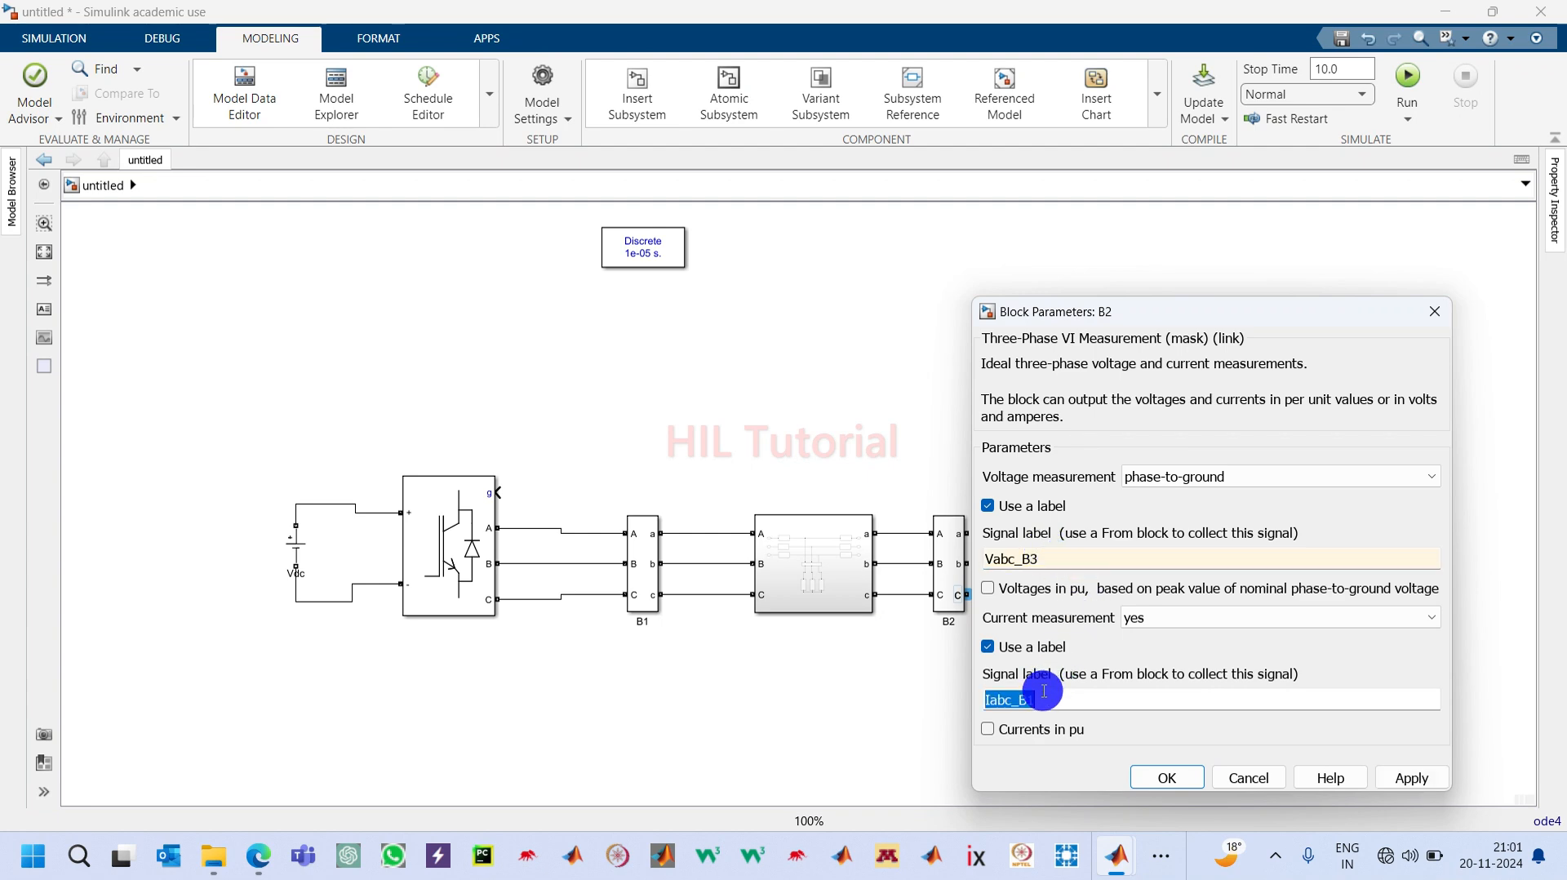
{"action": "key", "text": "BackSpace"}
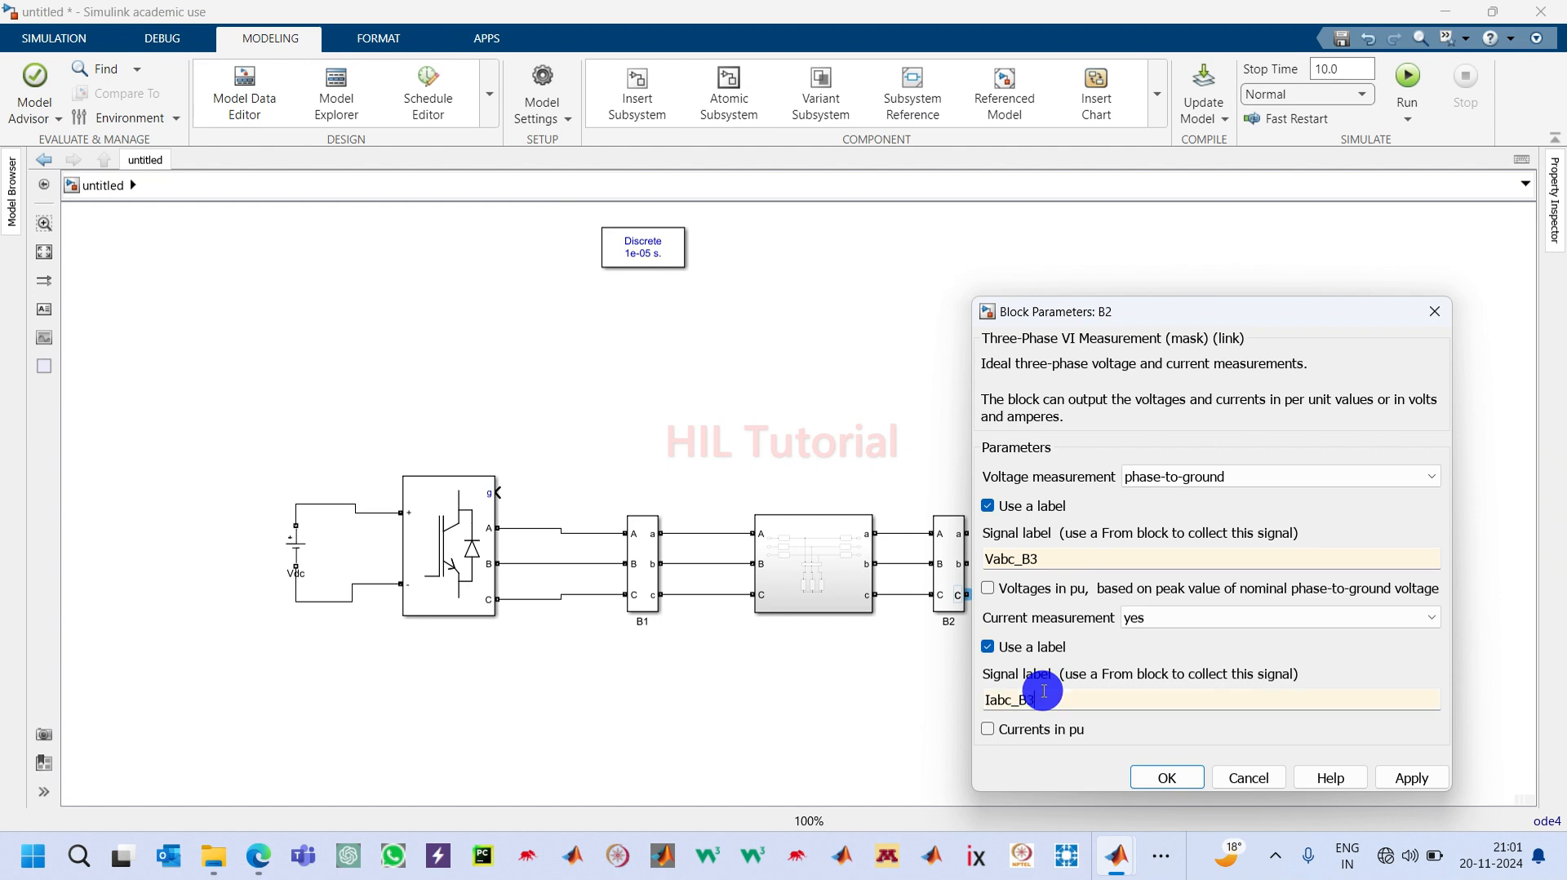
Step: Set the voltage measurement of the block after the filter to phase-to-phase and rename that block as B3
{"action": "left_click", "coordinate": [1244, 480]}
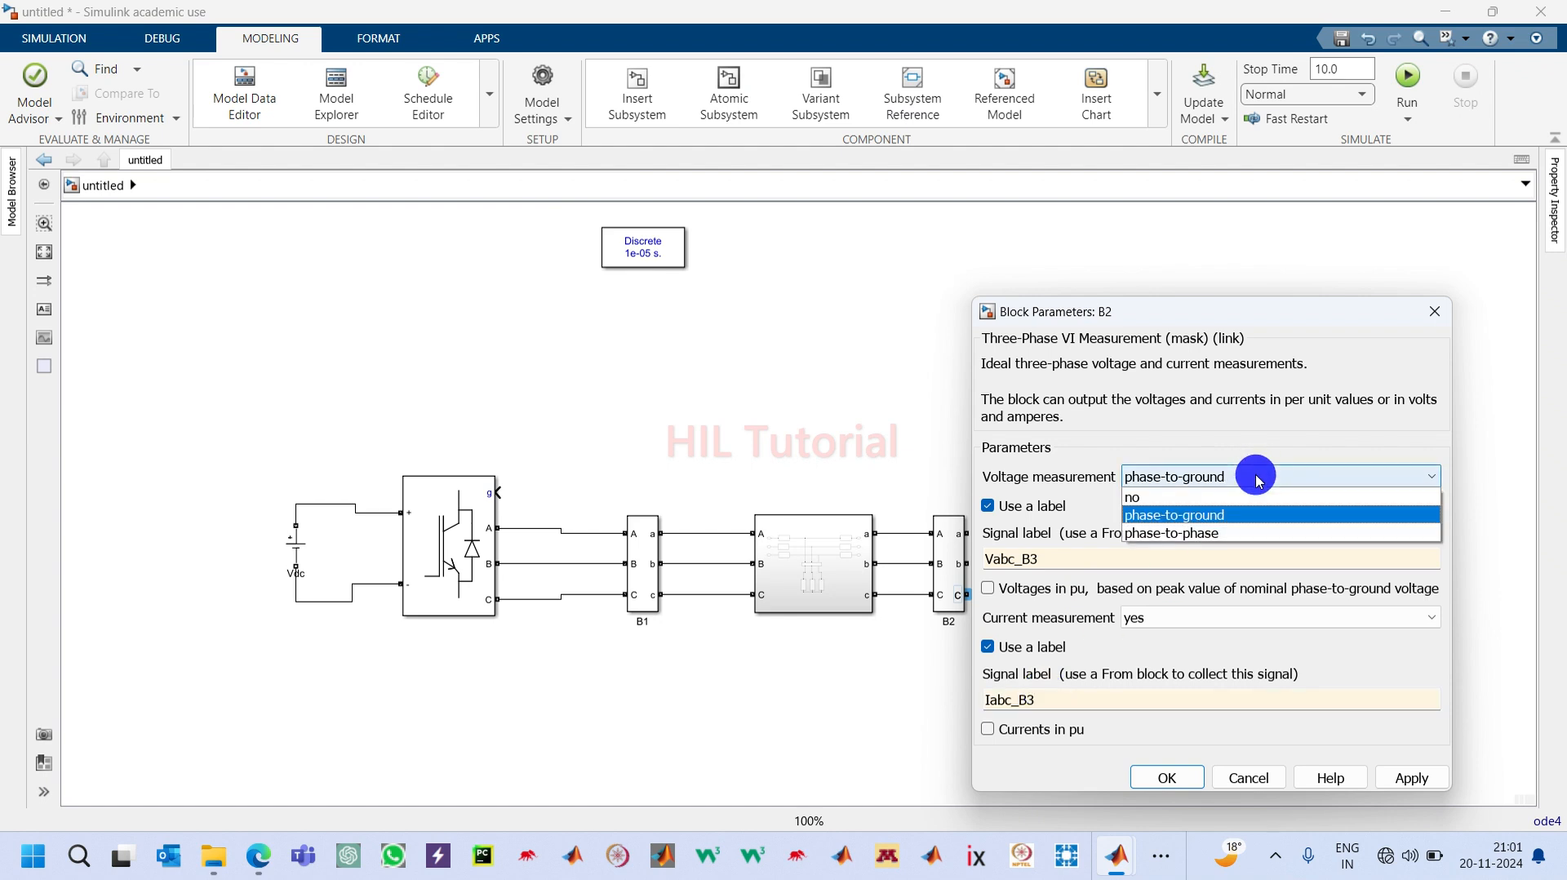
{"action": "left_click", "coordinate": [1192, 535]}
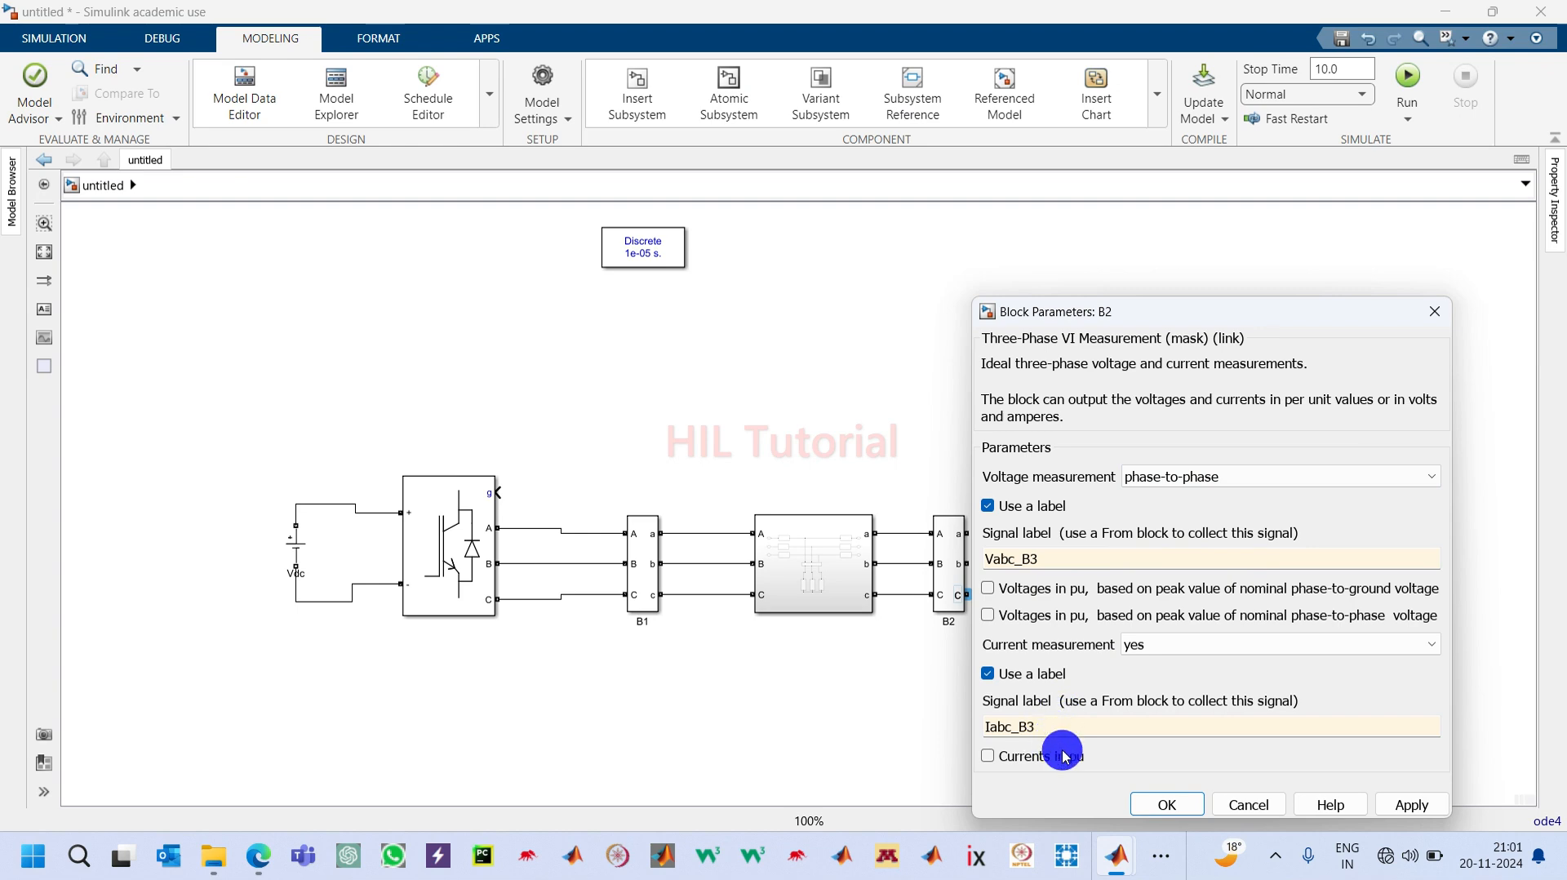
{"action": "left_click", "coordinate": [1153, 807]}
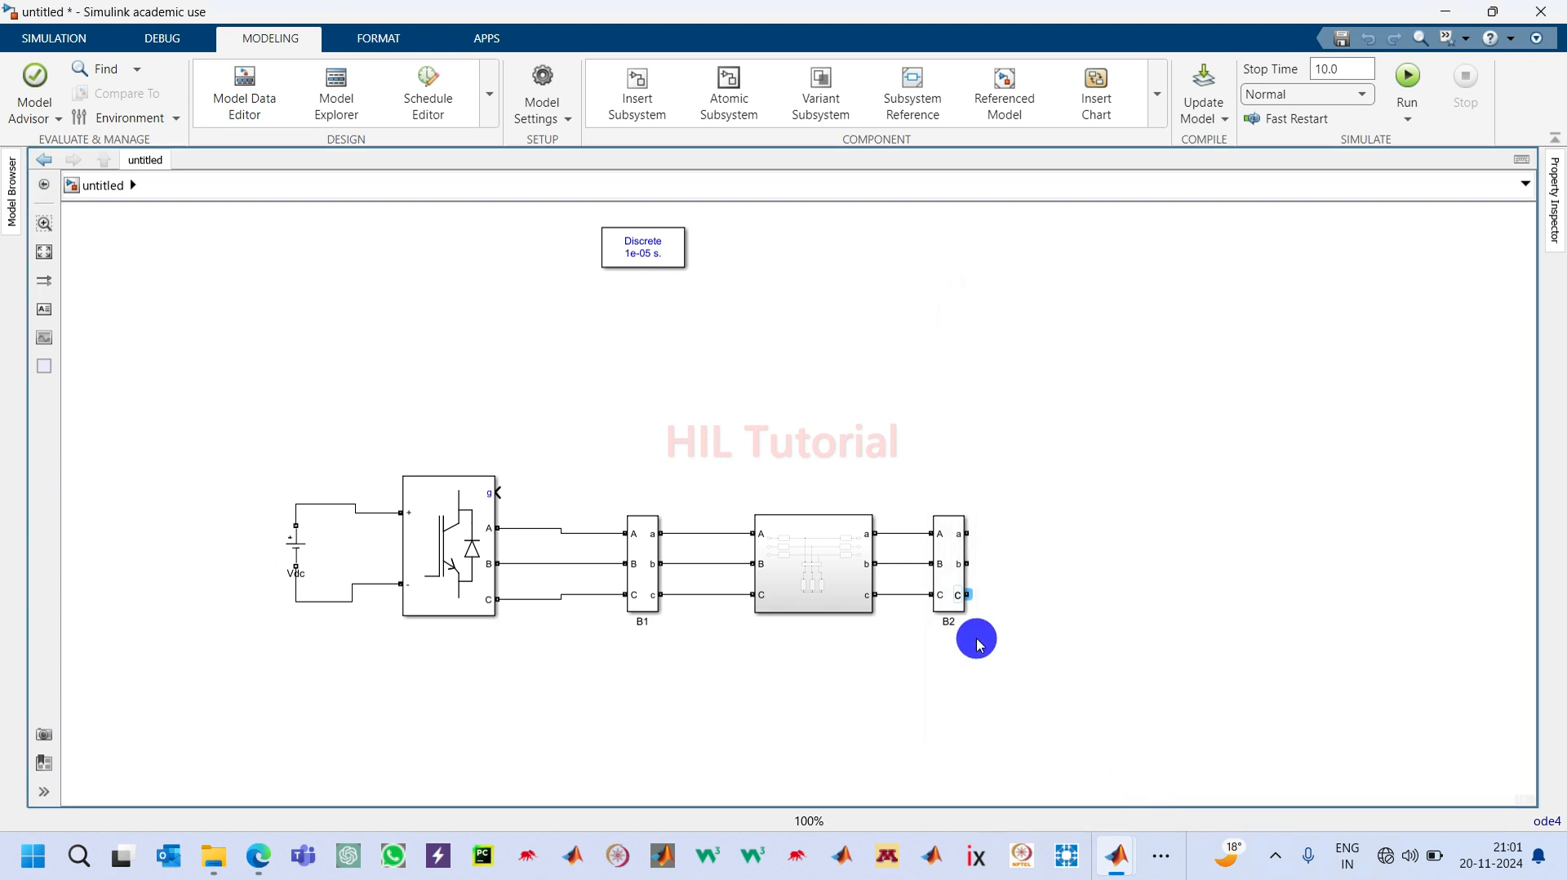
{"action": "left_click", "coordinate": [948, 616]}
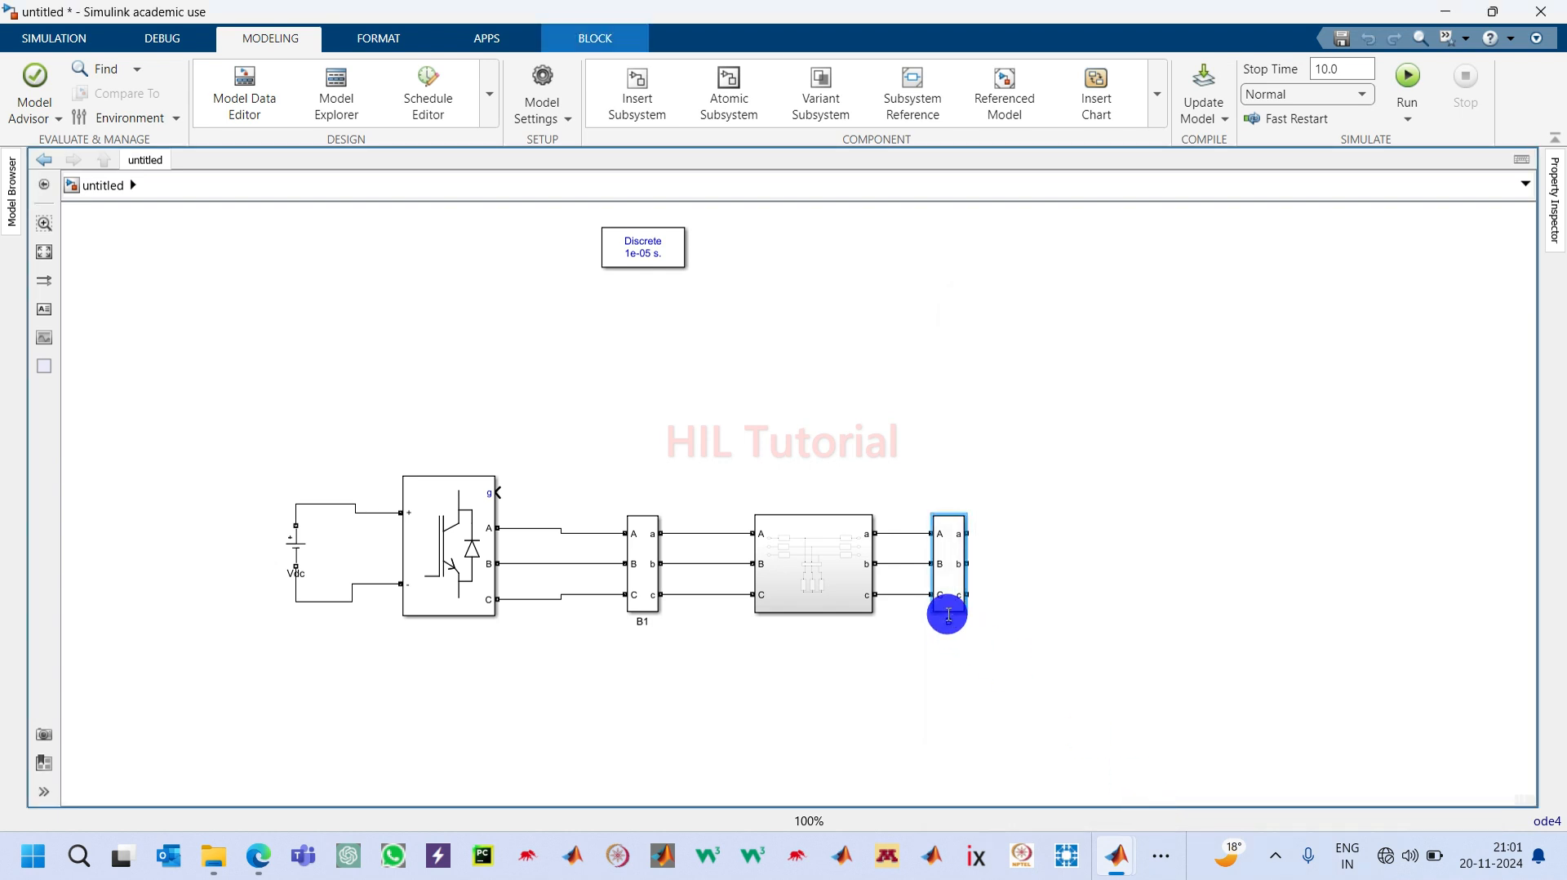
{"action": "left_click", "coordinate": [1130, 631]}
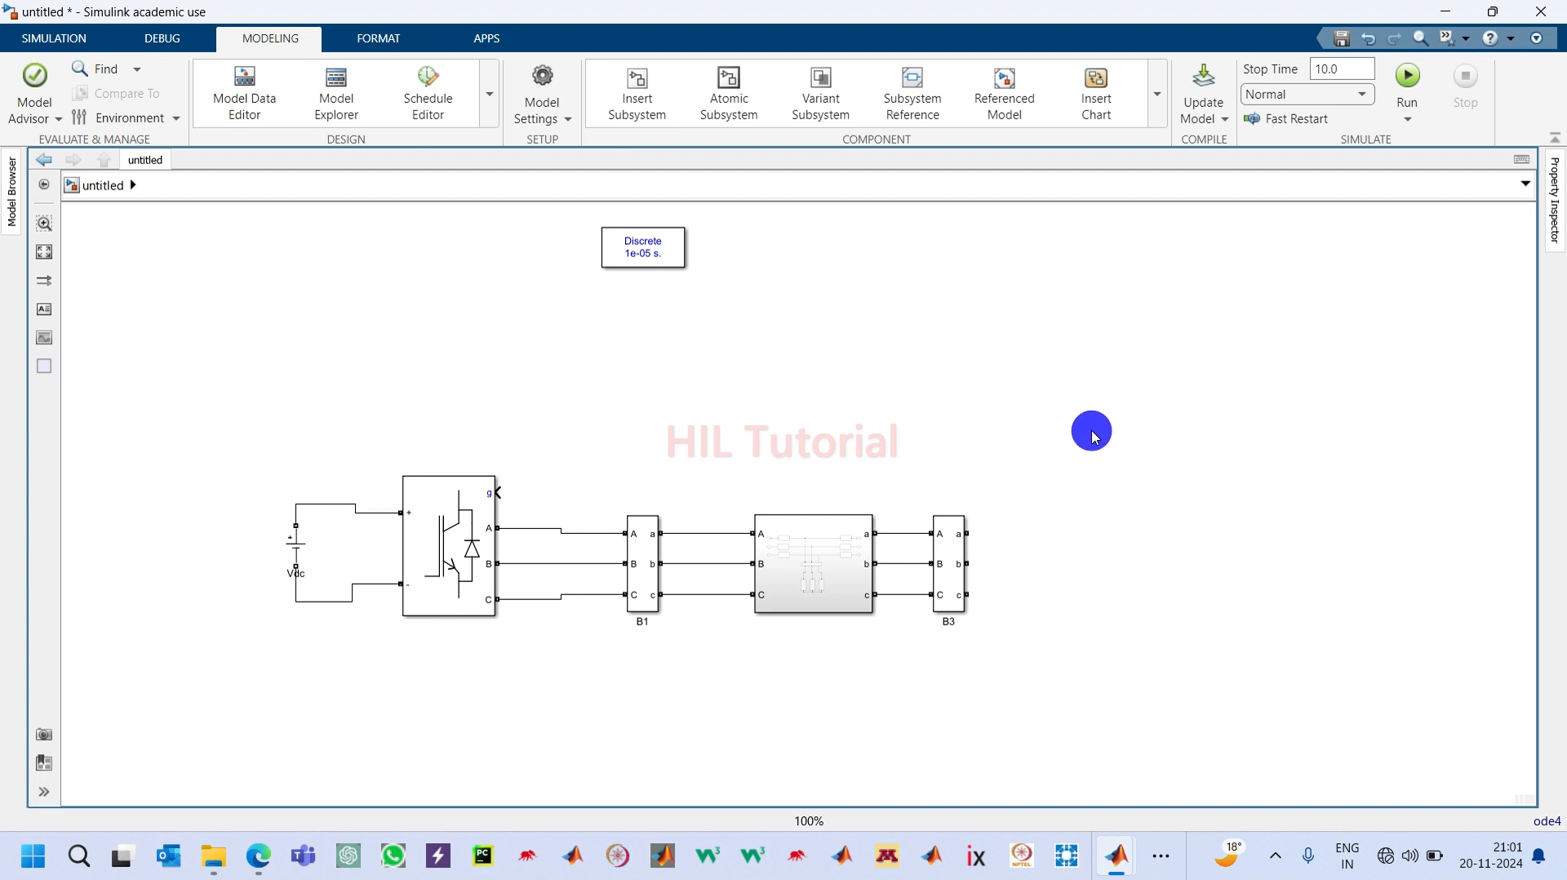
Step: Add a Three-Phase Series RLC Load block and place it beyond B3, slightly below the main circuit row
{"action": "double_click", "coordinate": [1078, 418]}
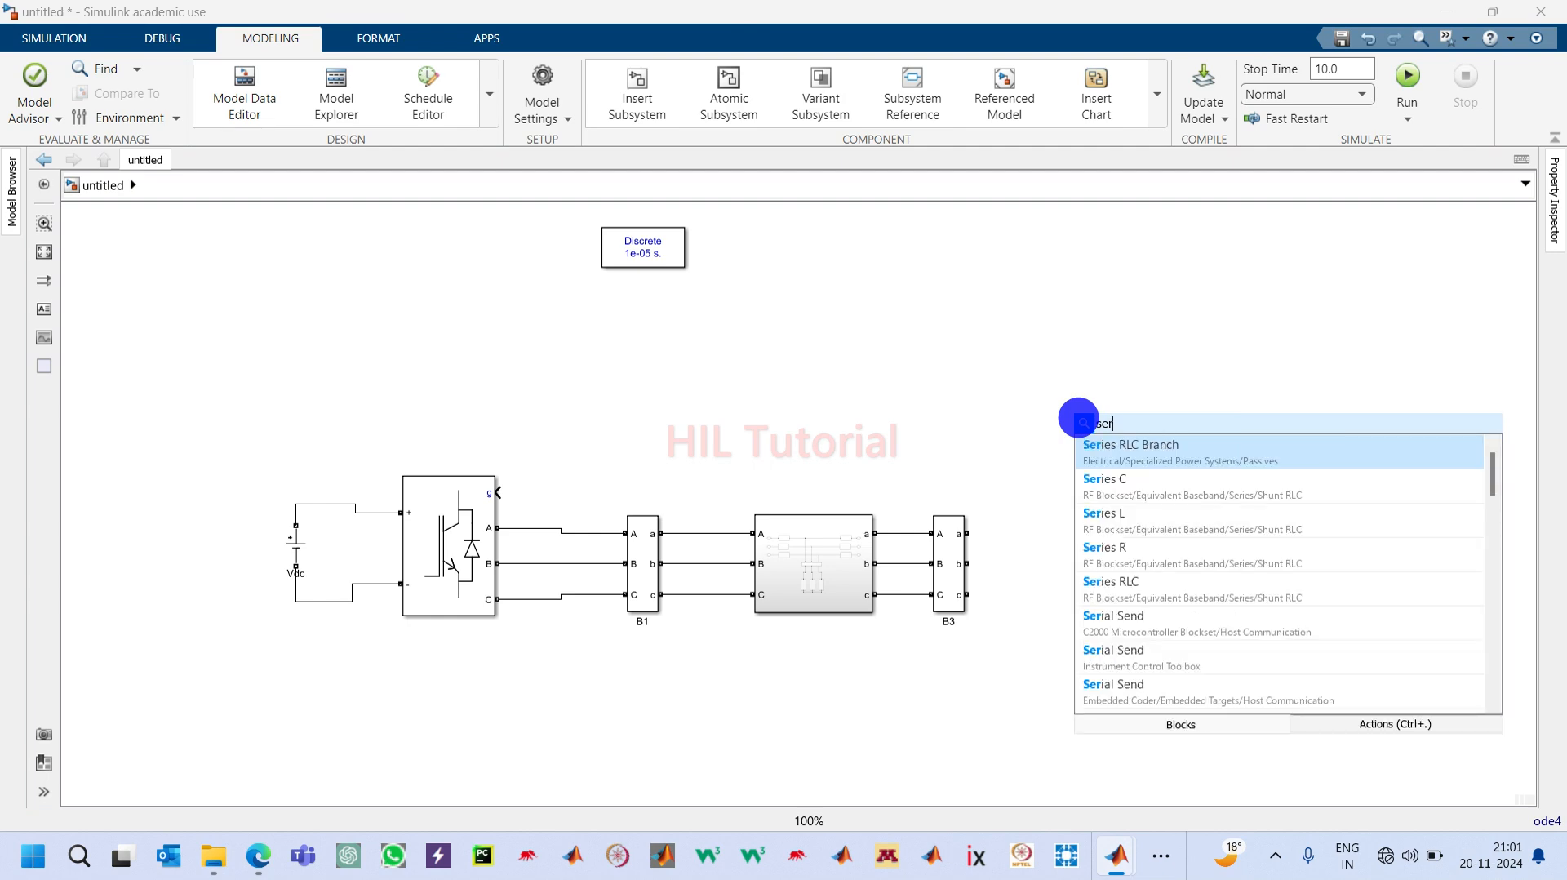
{"action": "type", "text": "series"}
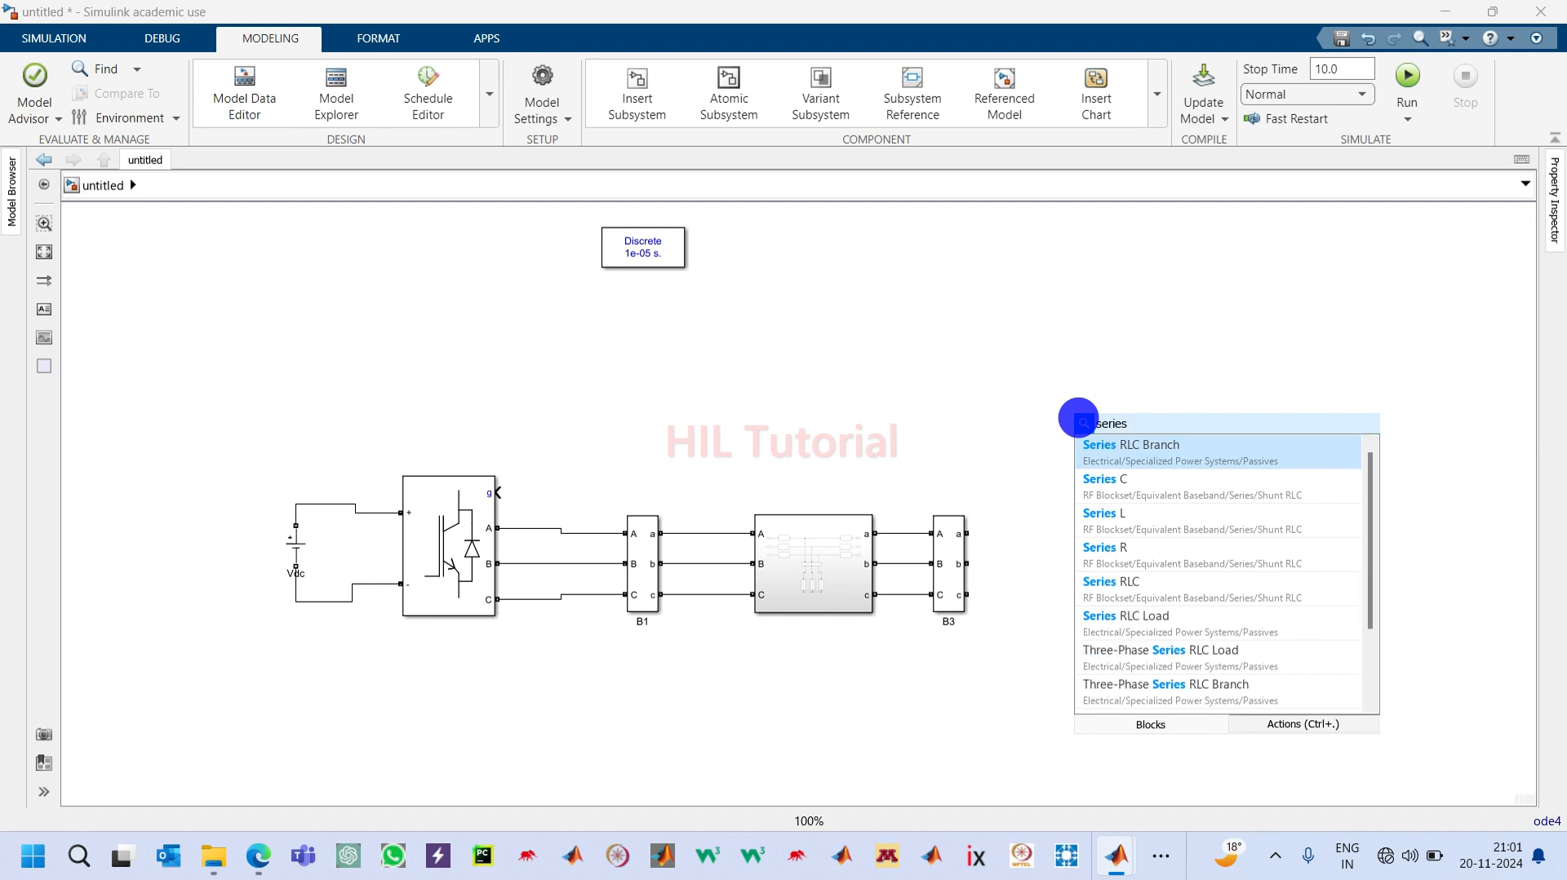
{"action": "key", "text": "Down"}
{"action": "key", "text": "Down"}
{"action": "key", "text": "Down"}
{"action": "key", "text": "Down"}
{"action": "key", "text": "Down"}
{"action": "key", "text": "Down"}
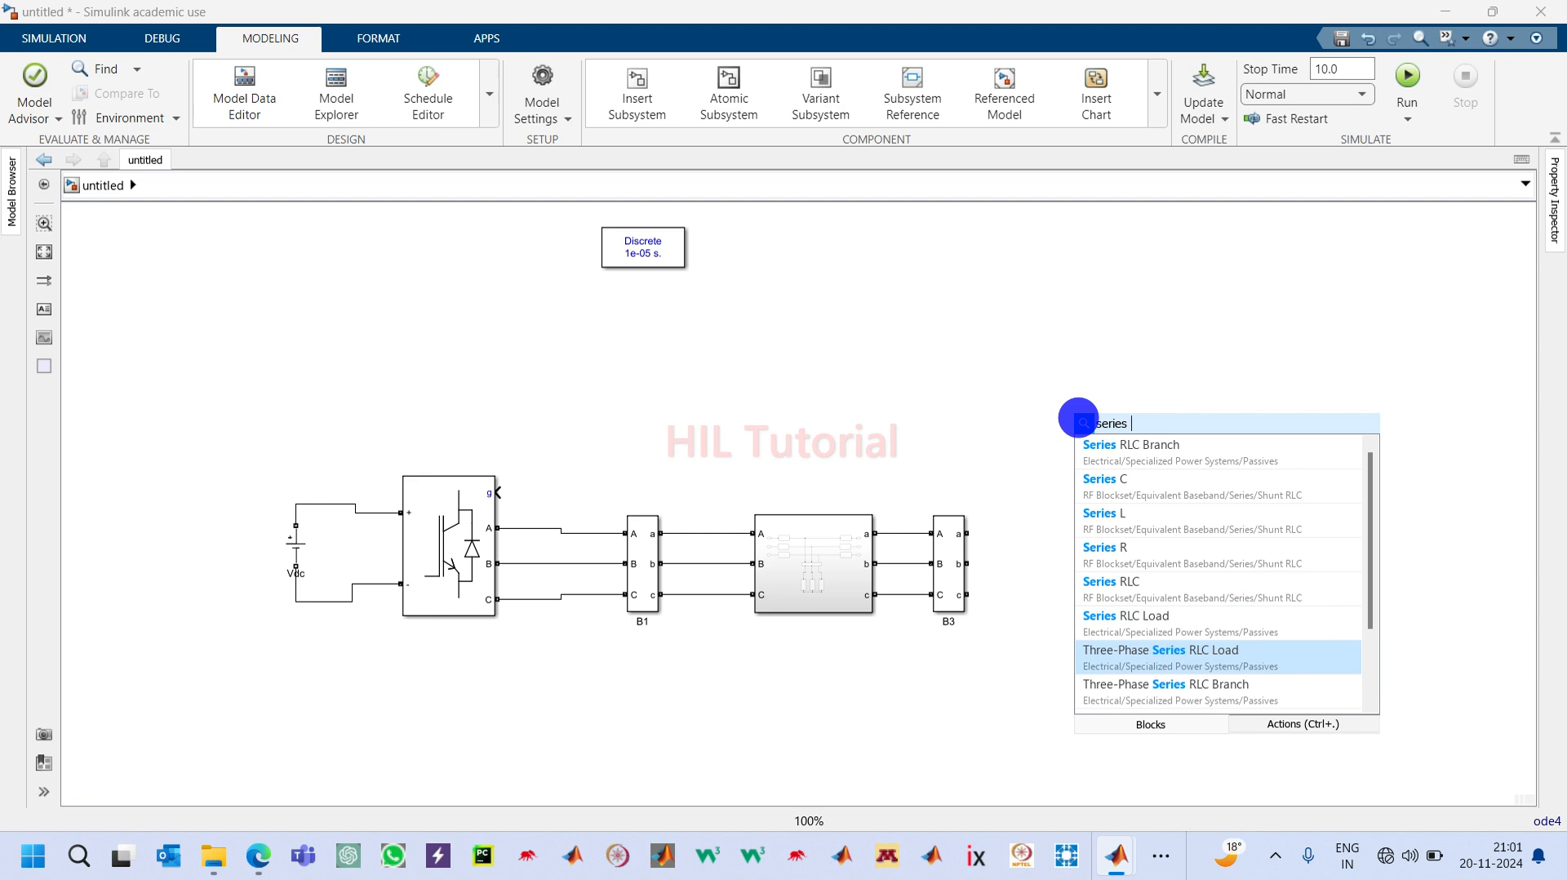
{"action": "key", "text": "Return"}
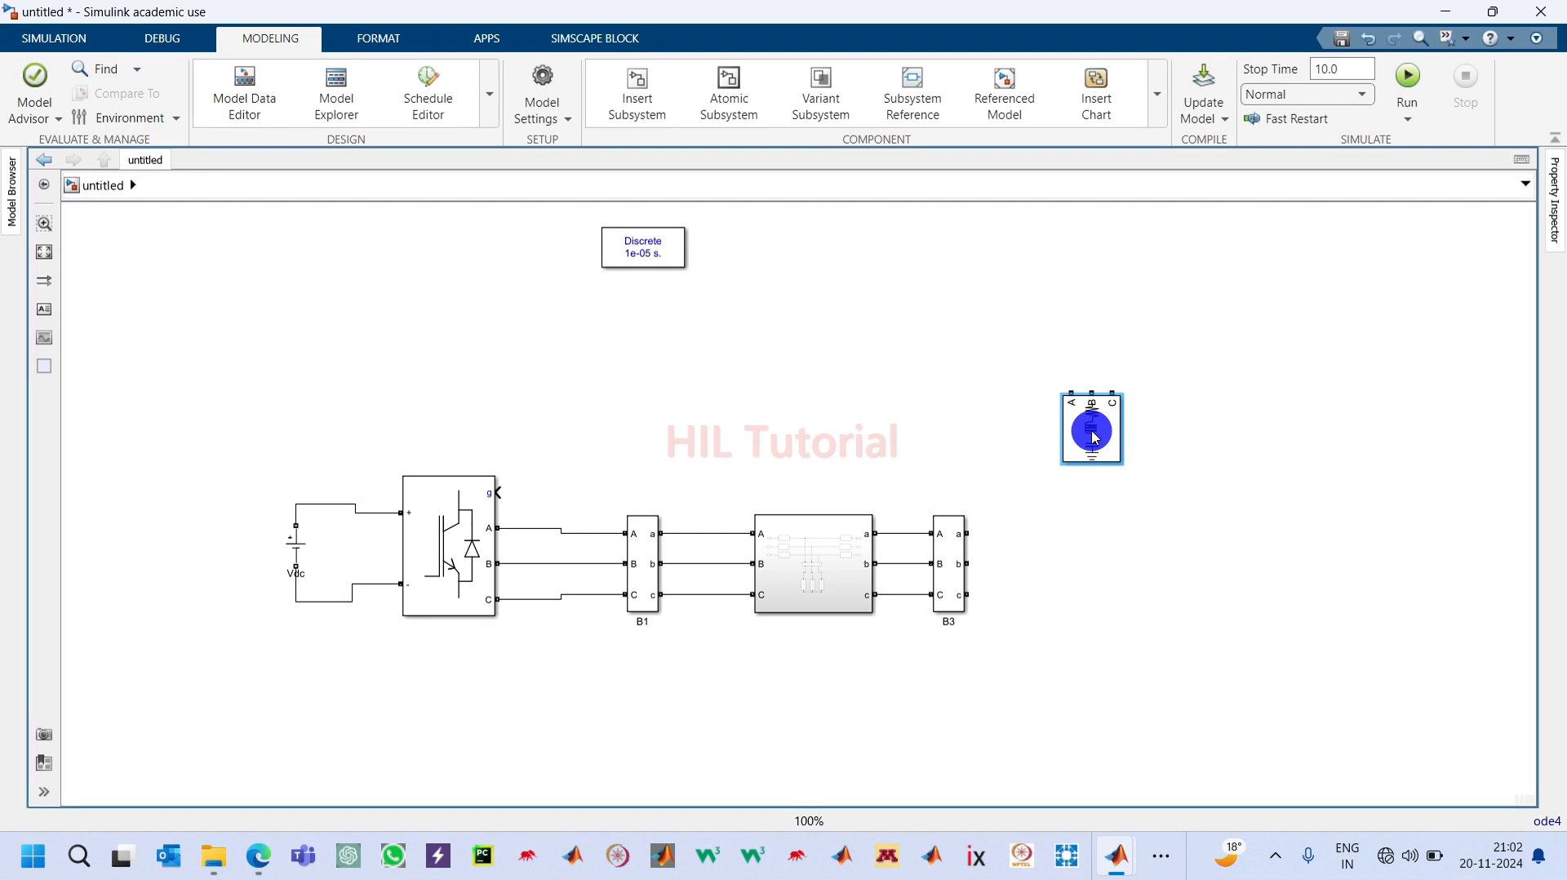
{"action": "left_click_drag", "start_coordinate": [1095, 439], "coordinate": [1159, 687]}
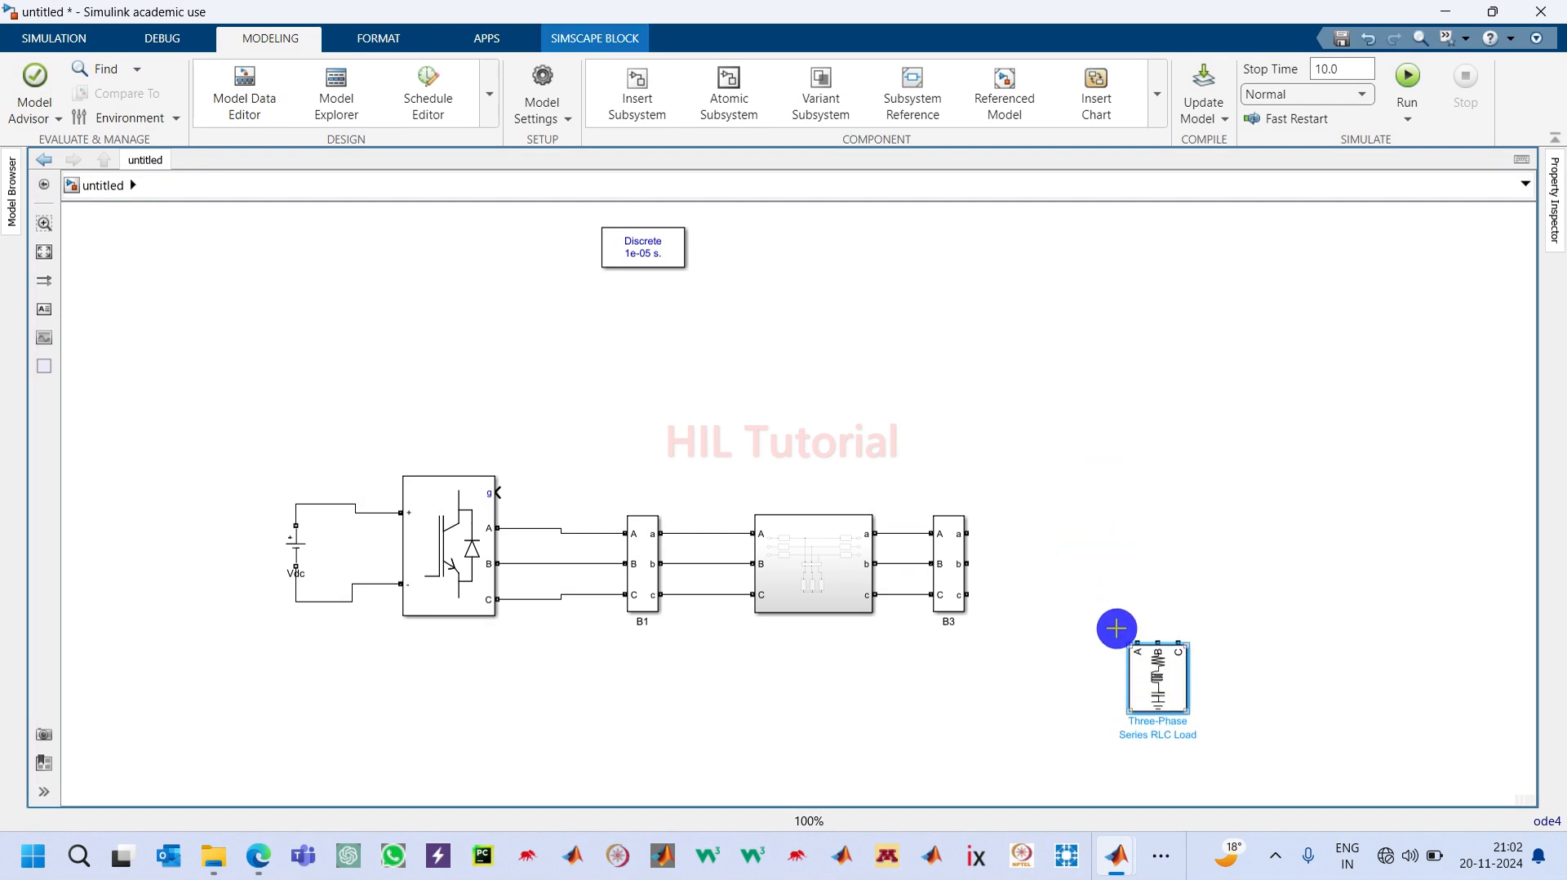
Step: Set the load's nominal phase-to-phase voltage to 230*sqrt(3) Vrms and its nominal frequency to 50 Hz
{"action": "double_click", "coordinate": [1154, 679]}
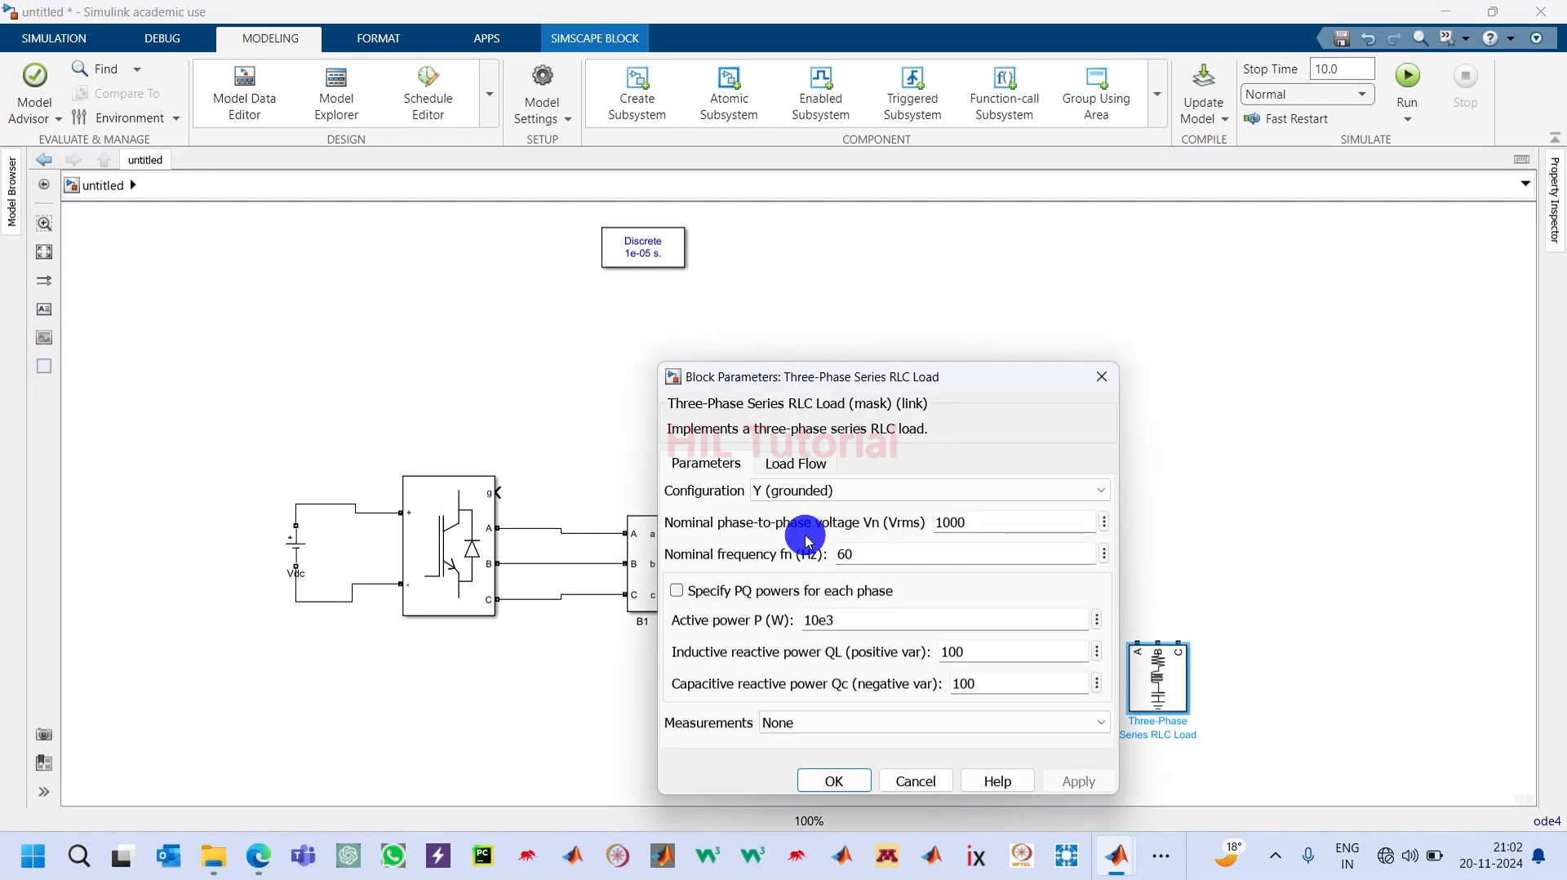
{"action": "double_click", "coordinate": [957, 519]}
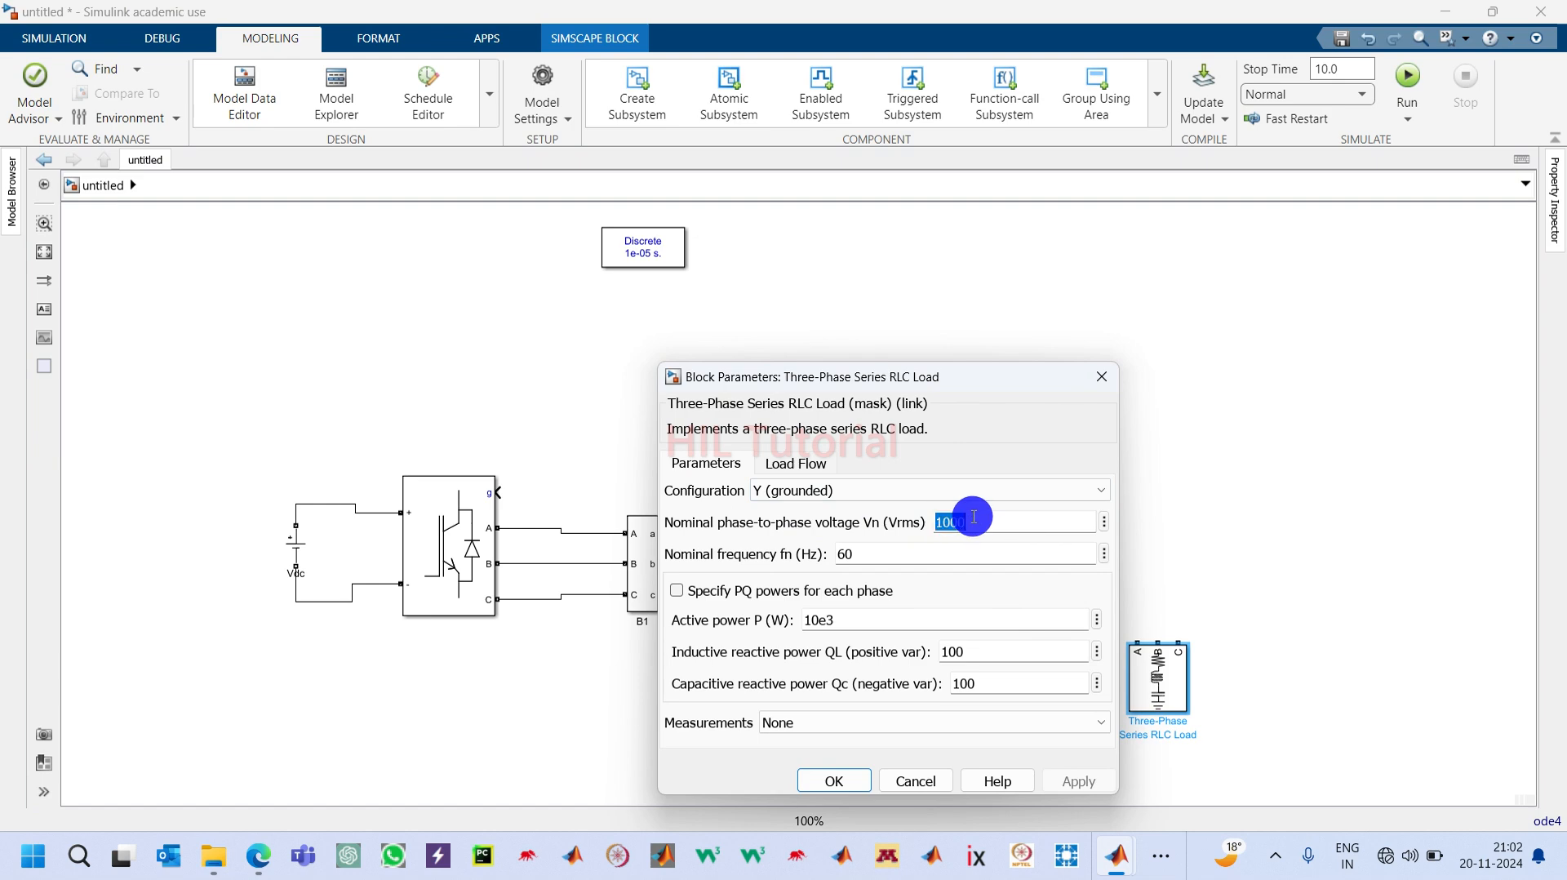
{"action": "type", "text": "4"}
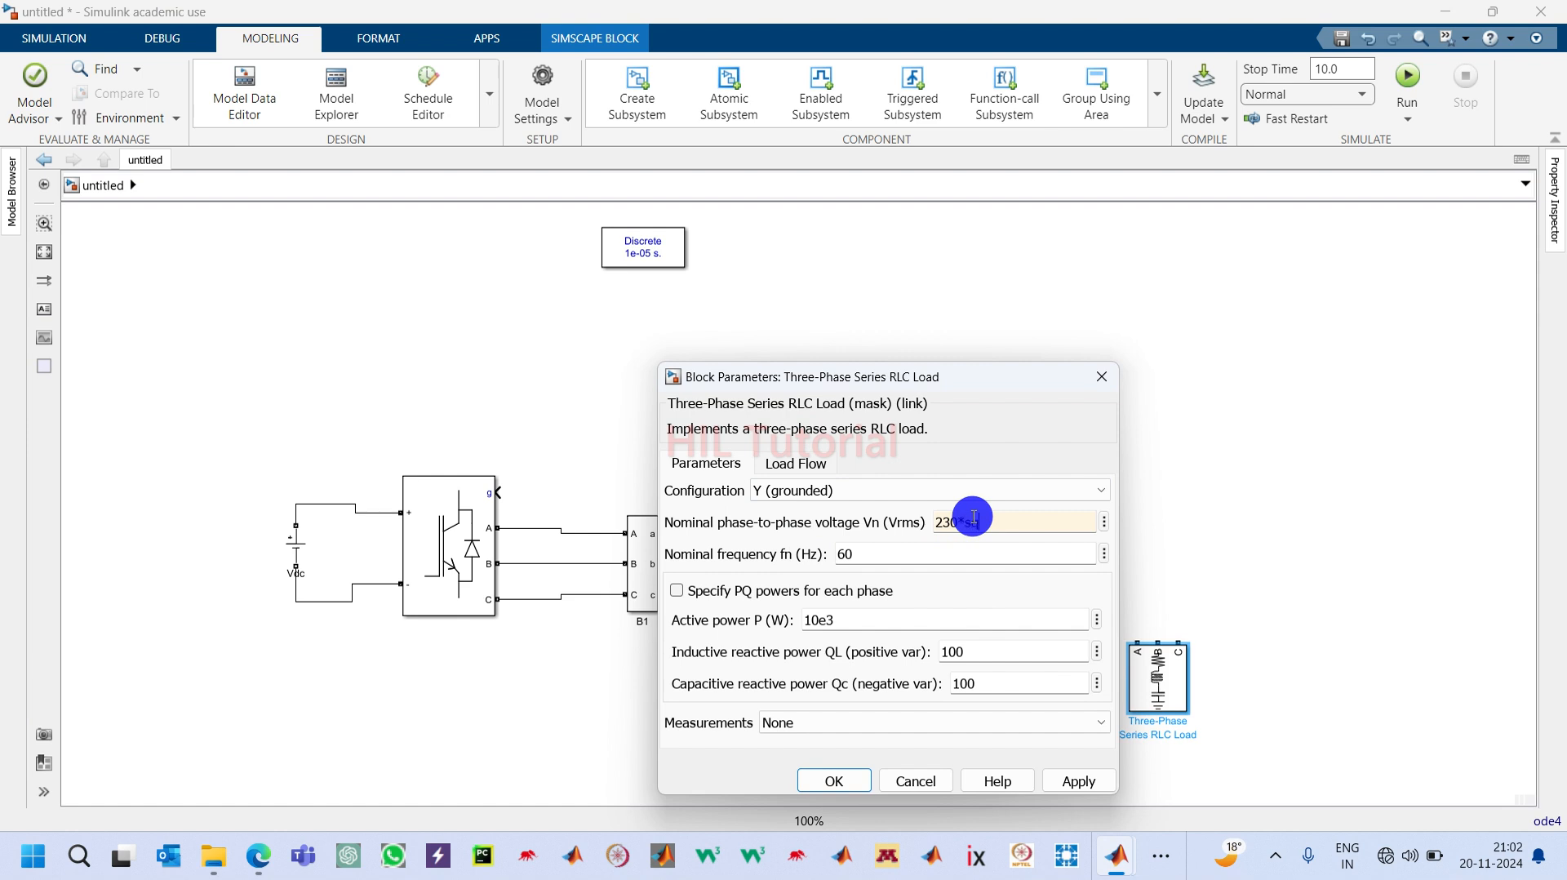
{"action": "type", "text": "30*sqrt(3"}
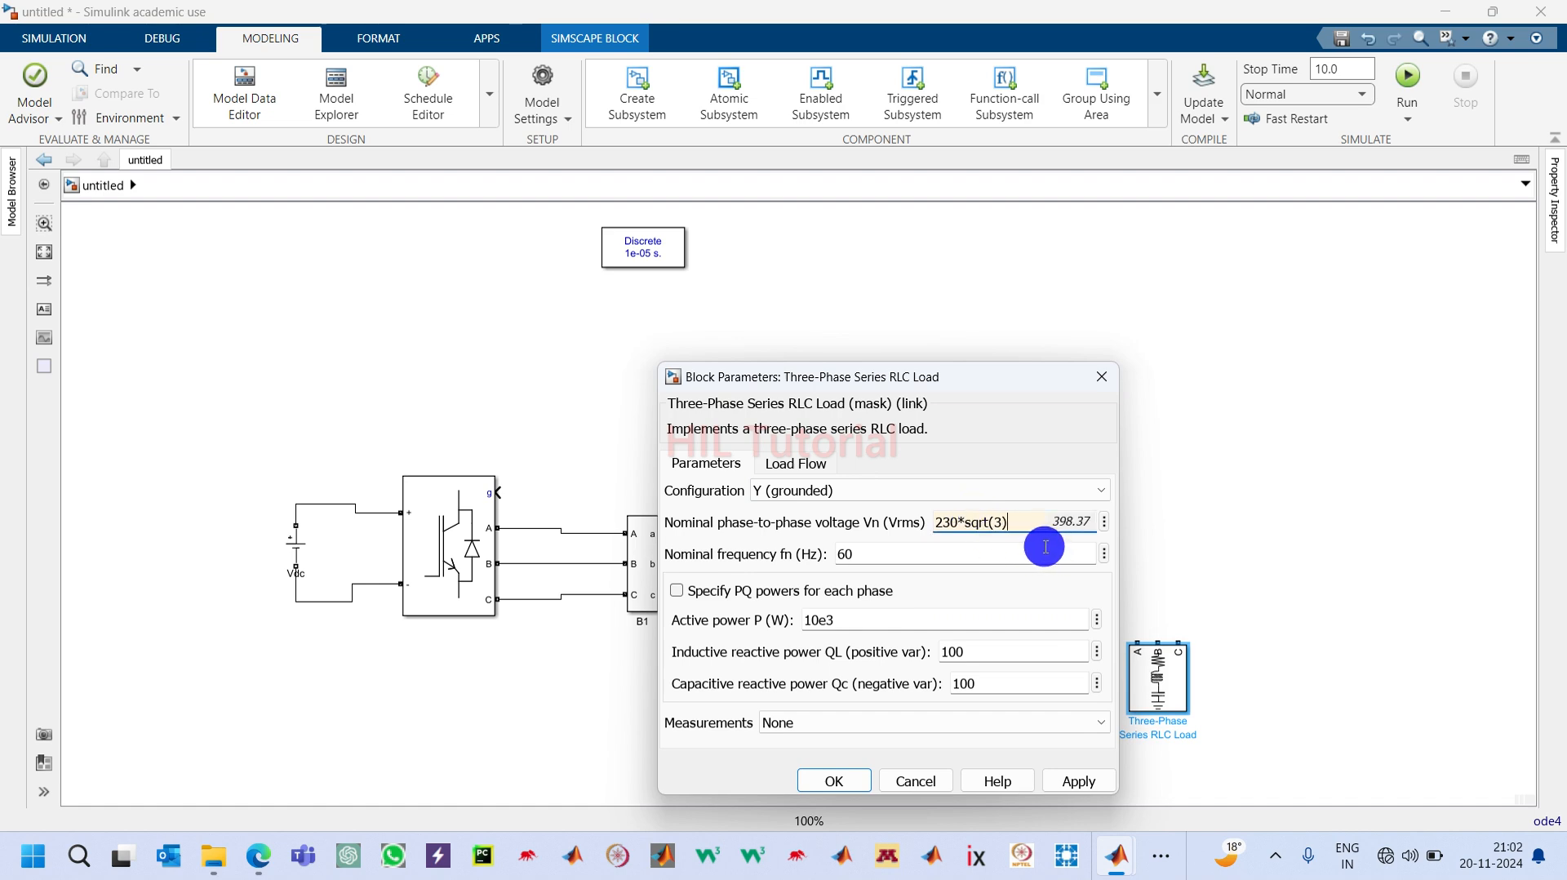
{"action": "type", "text": "50"}
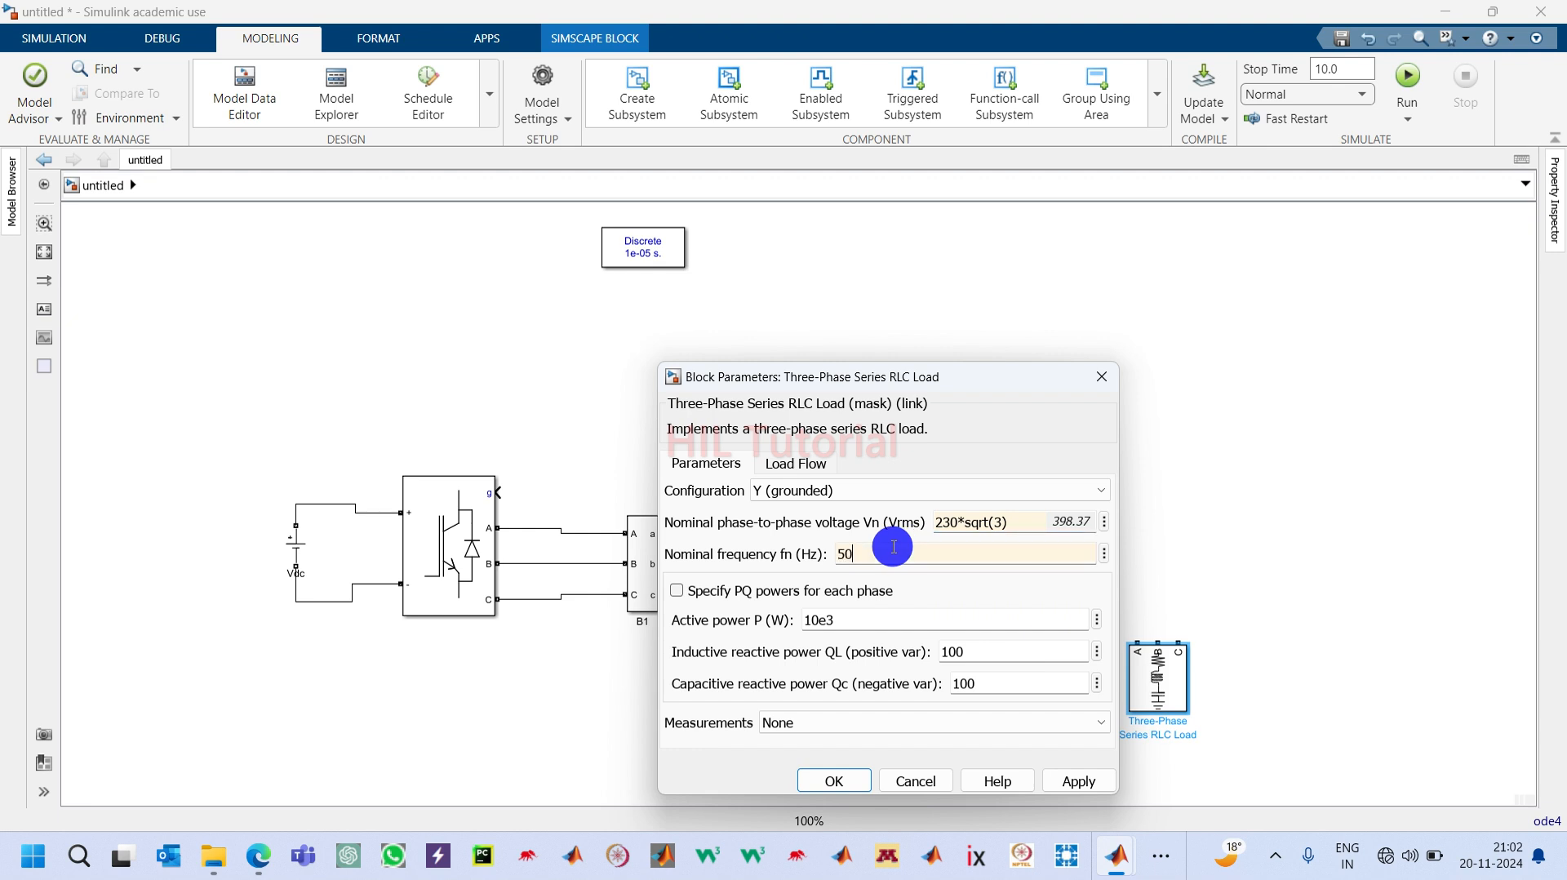
Step: Set the load's inductive reactive power QL and capacitive reactive power Qc to 0, and apply the parameters
{"action": "double_click", "coordinate": [994, 646]}
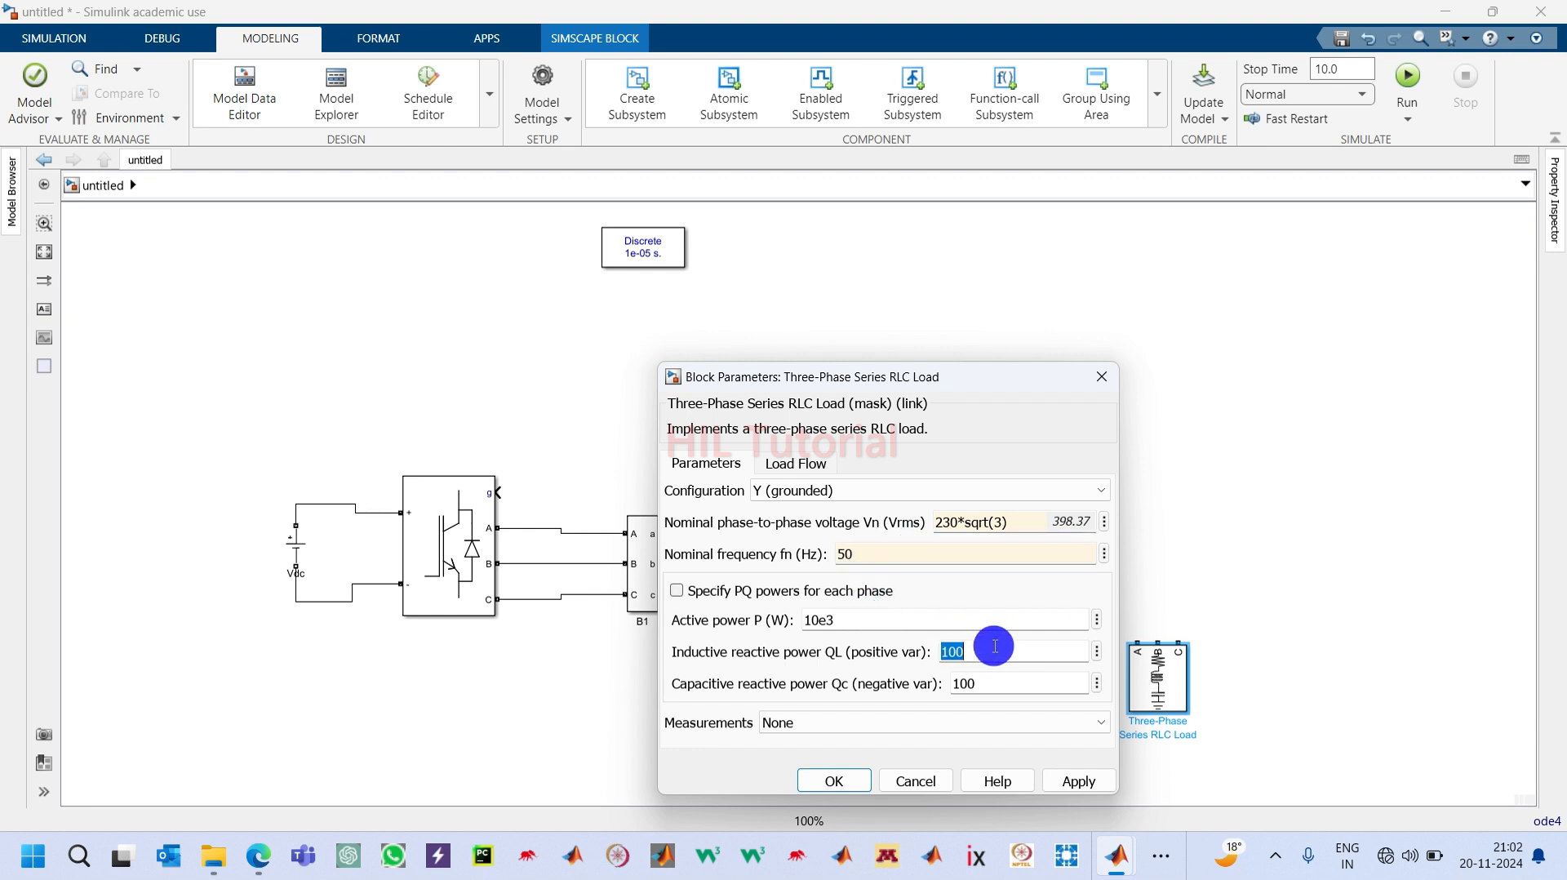
{"action": "type", "text": "0"}
{"action": "double_click", "coordinate": [988, 676]}
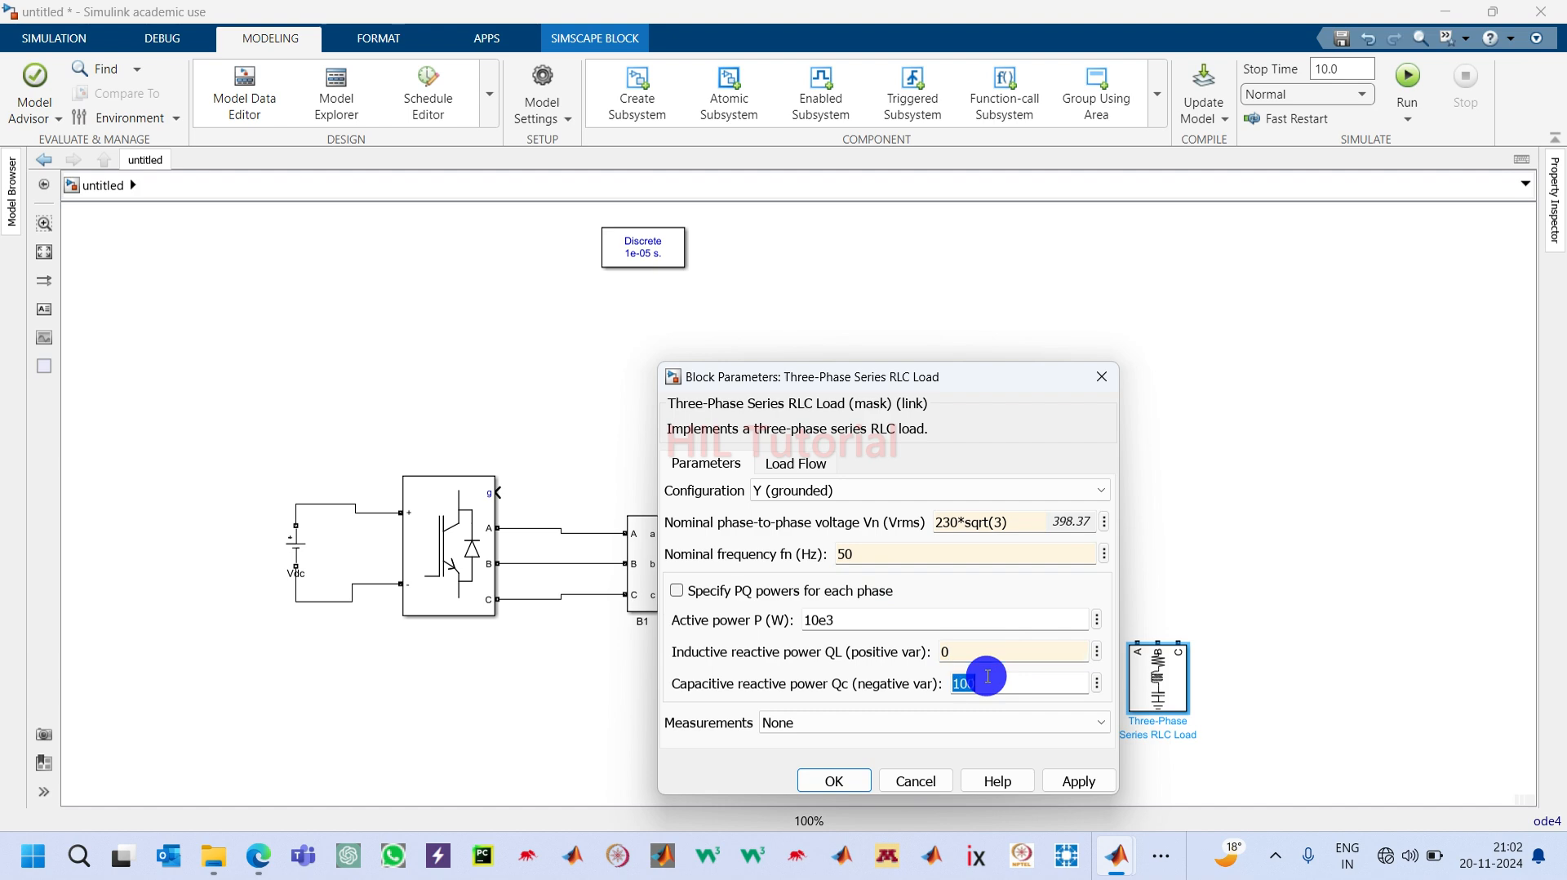
{"action": "type", "text": "0"}
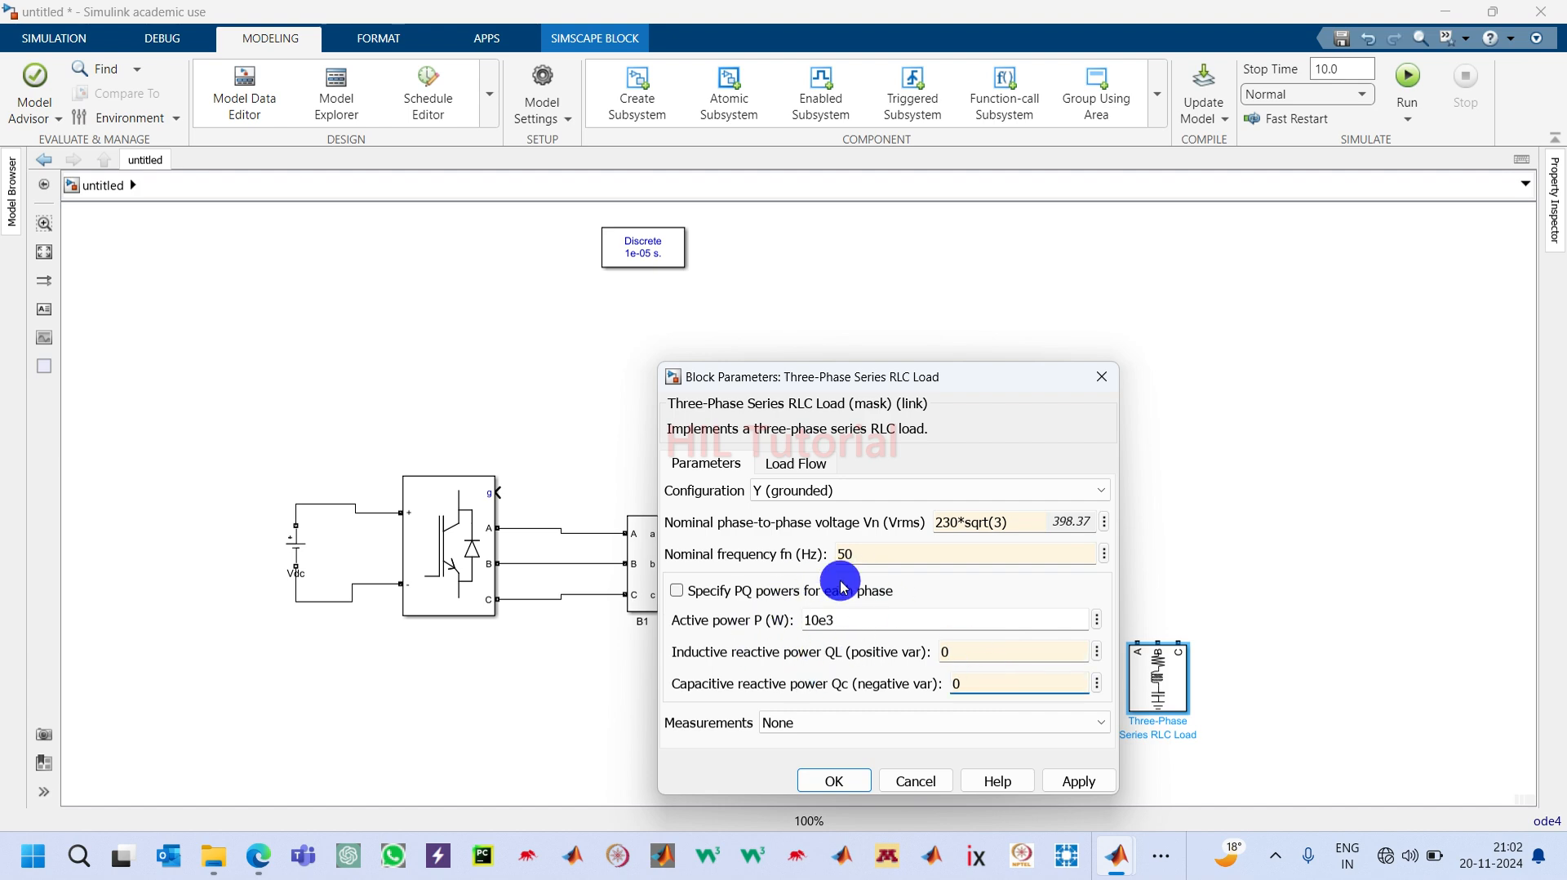
{"action": "left_click", "coordinate": [1078, 781]}
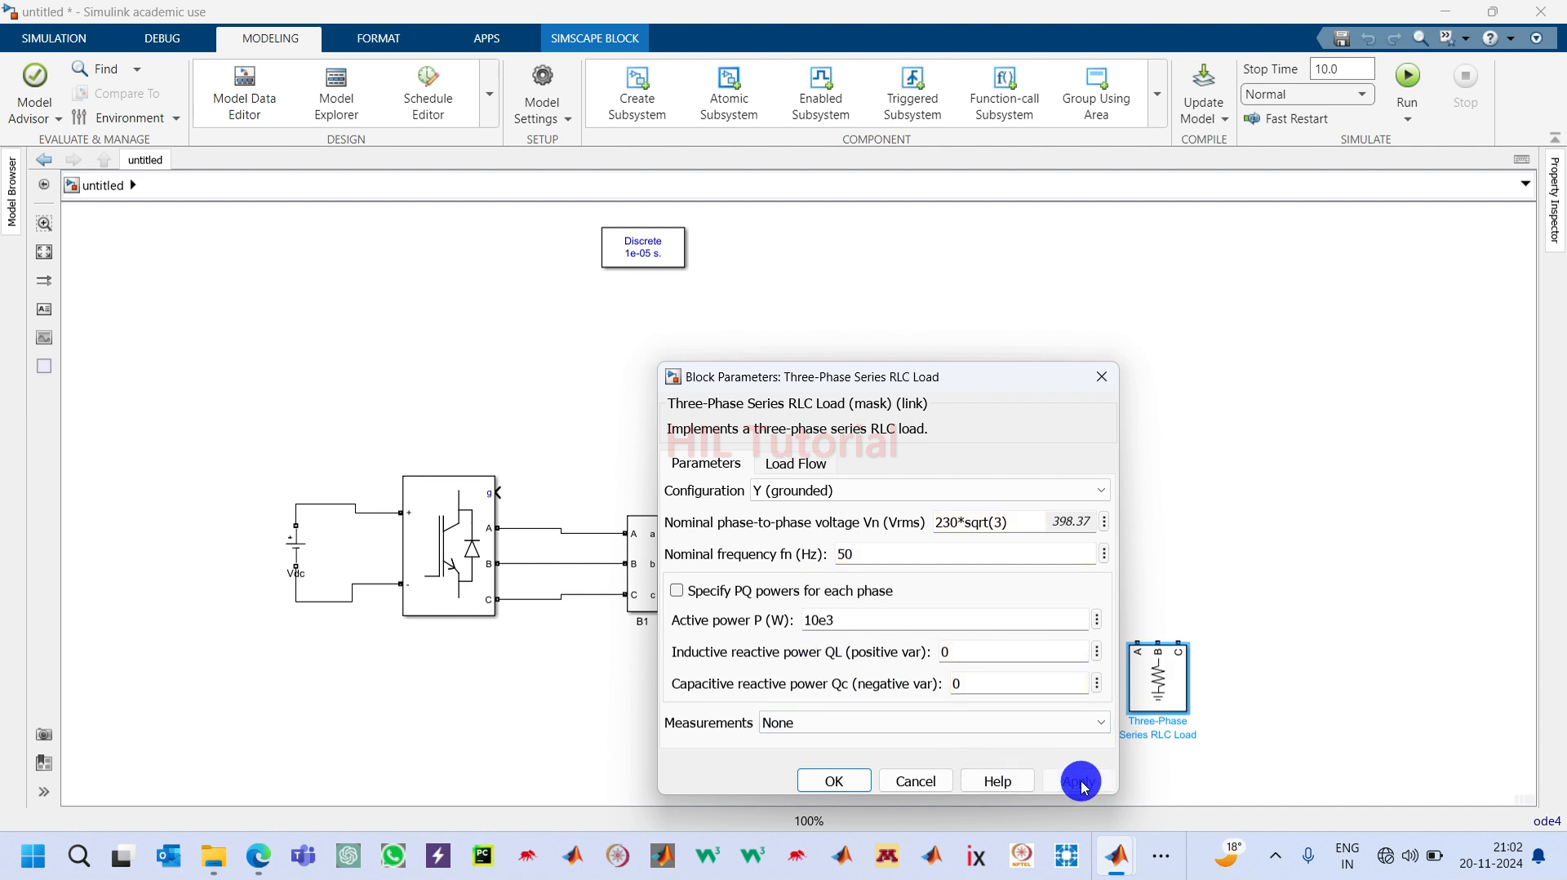
{"action": "left_click", "coordinate": [832, 785]}
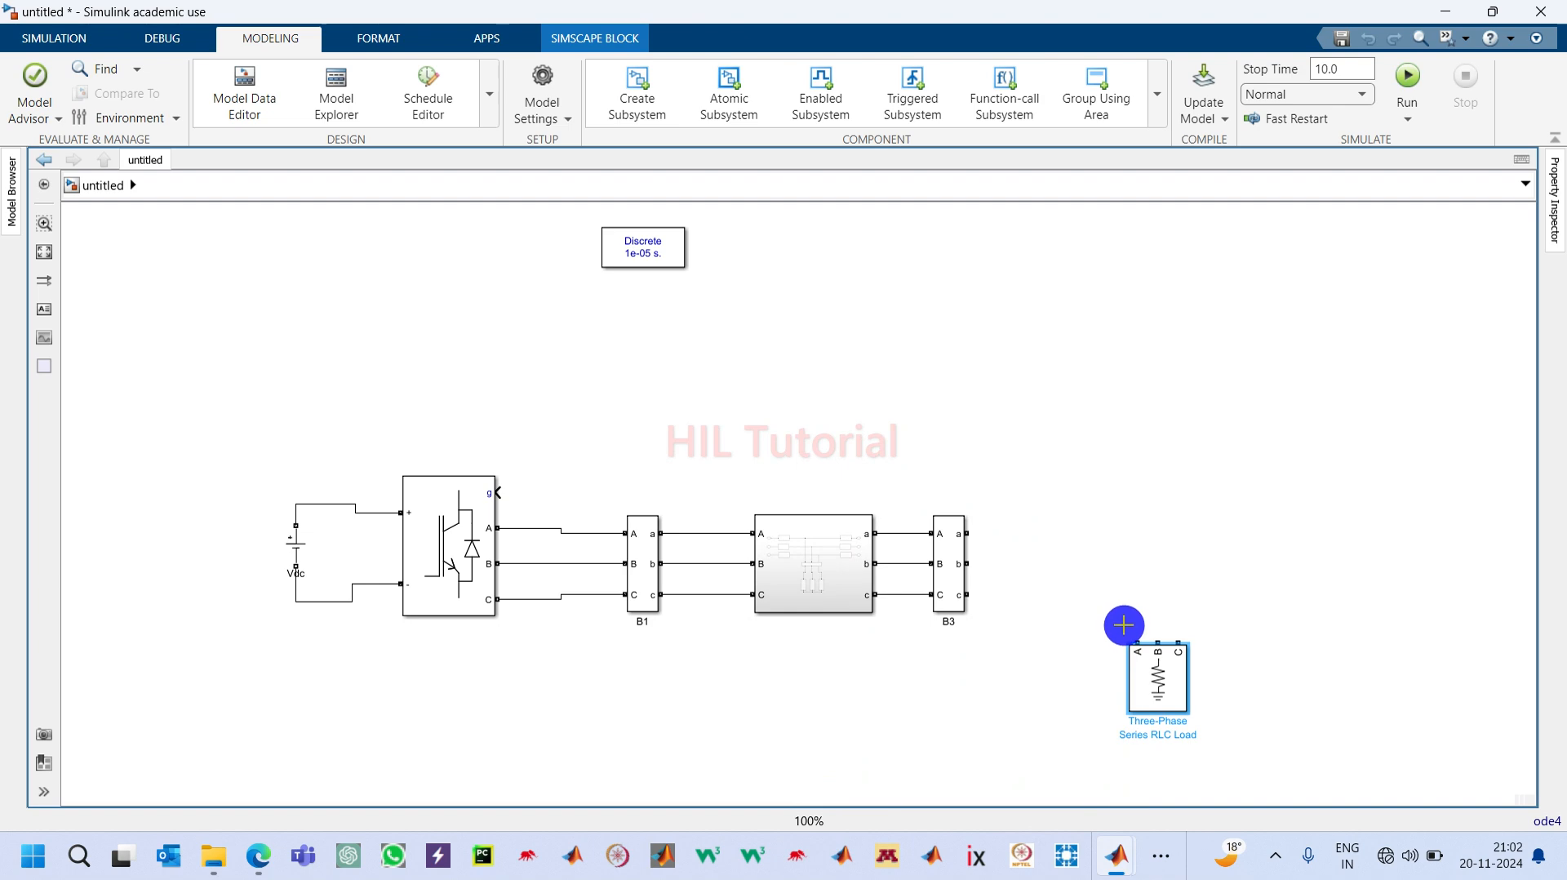
Step: Connect B3's outputs a, b and c to the load's terminals A, B and C
{"action": "mouse_move", "coordinate": [1123, 629]}
{"action": "left_mouse_down"}
{"action": "mouse_move", "coordinate": [938, 525]}
{"action": "mouse_move", "coordinate": [1153, 635]}
{"action": "left_mouse_up"}
{"action": "left_click", "coordinate": [963, 595]}
{"action": "left_click_drag", "start_coordinate": [955, 582], "coordinate": [1171, 632]}
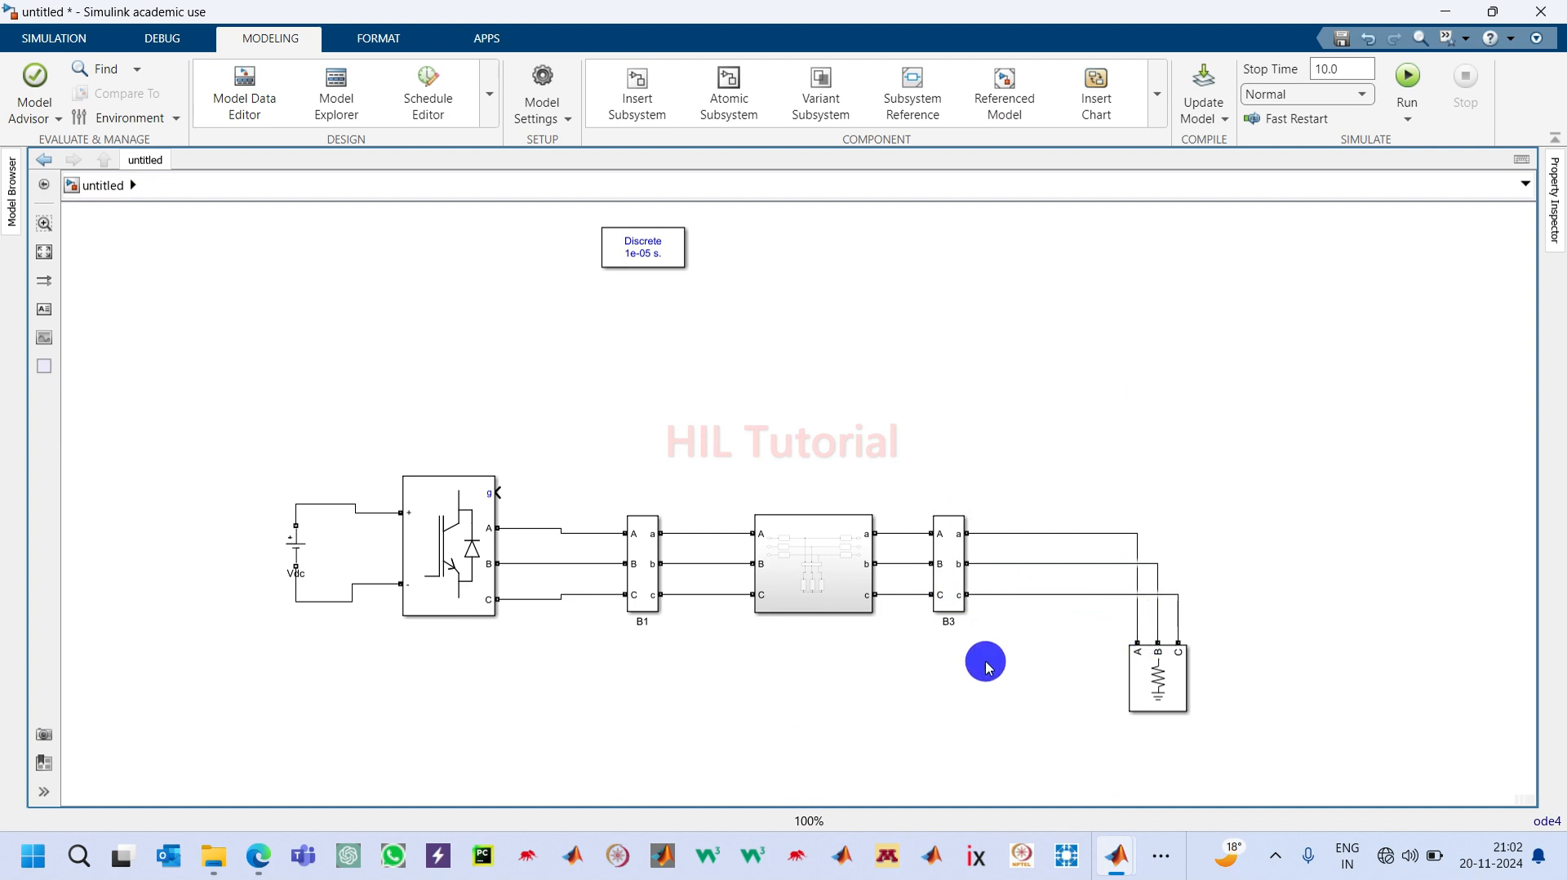
Step: Rename the subsystem between B1 and B3 as LCL Filter
{"action": "left_click", "coordinate": [821, 555]}
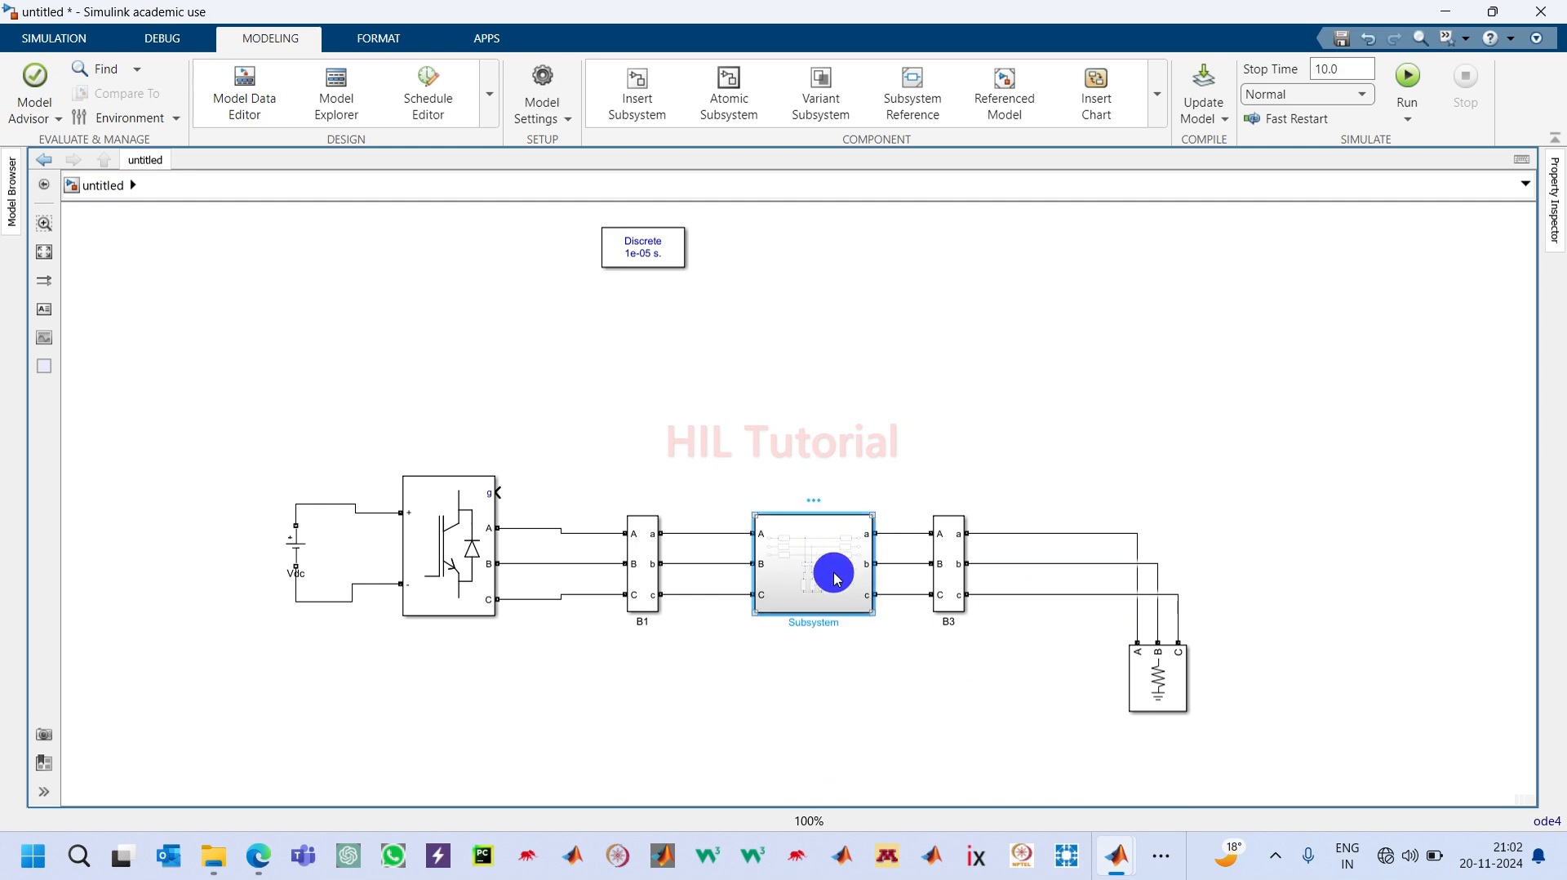
{"action": "key", "text": "BackSpace"}
{"action": "key", "text": "BackSpace"}
{"action": "key", "text": "BackSpace"}
{"action": "key", "text": "BackSpace"}
{"action": "key", "text": "BackSpace"}
{"action": "key", "text": "BackSpace"}
{"action": "key", "text": "BackSpace"}
{"action": "key", "text": "BackSpace"}
{"action": "key", "text": "BackSpace"}
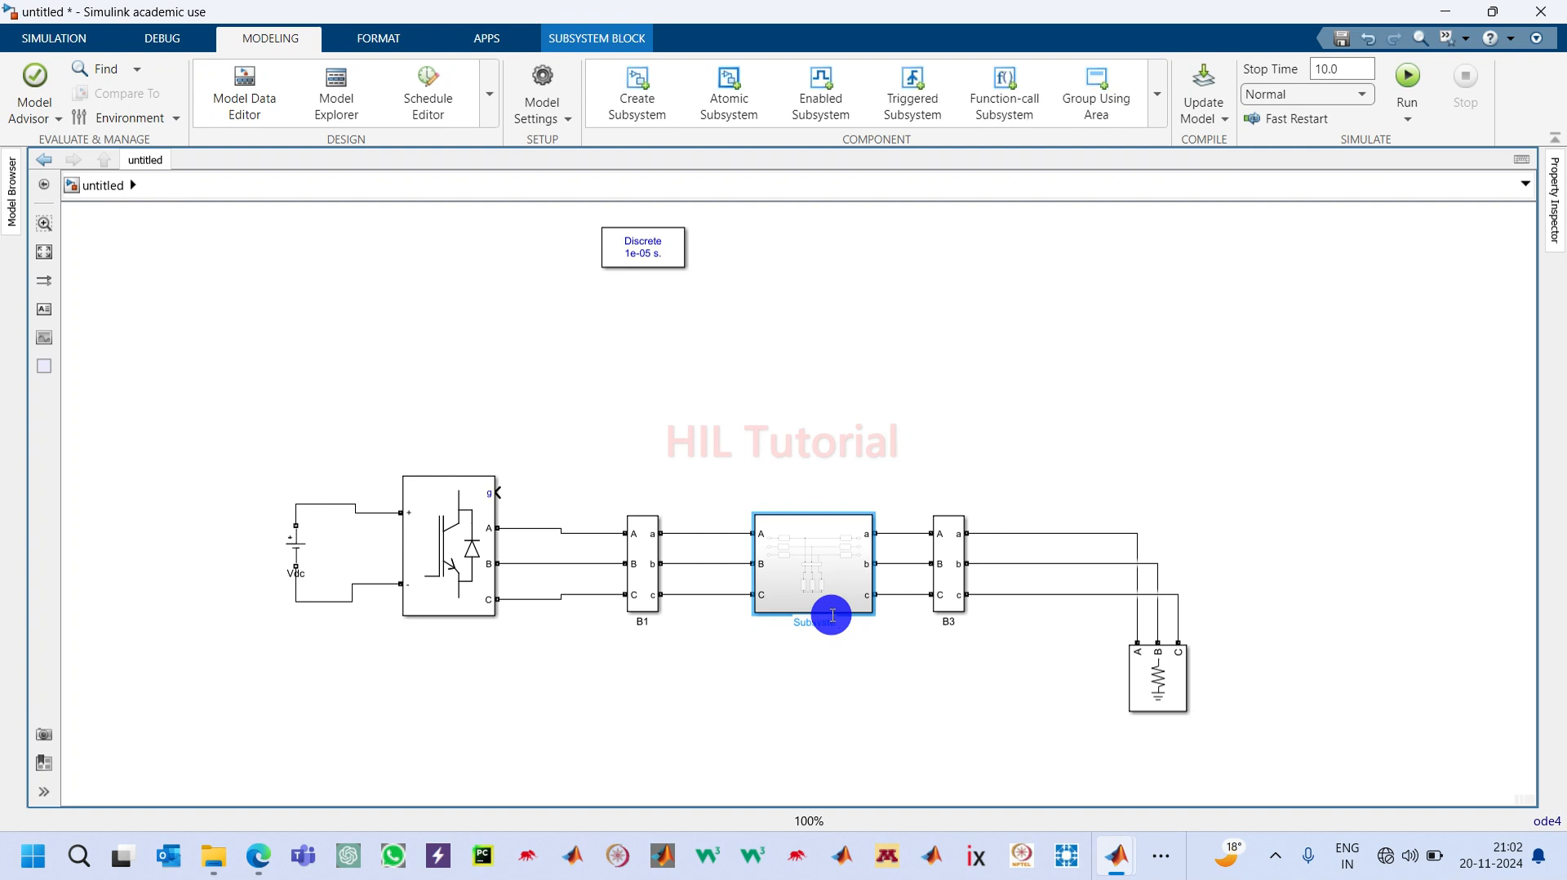
{"action": "type", "text": "LCL Filter"}
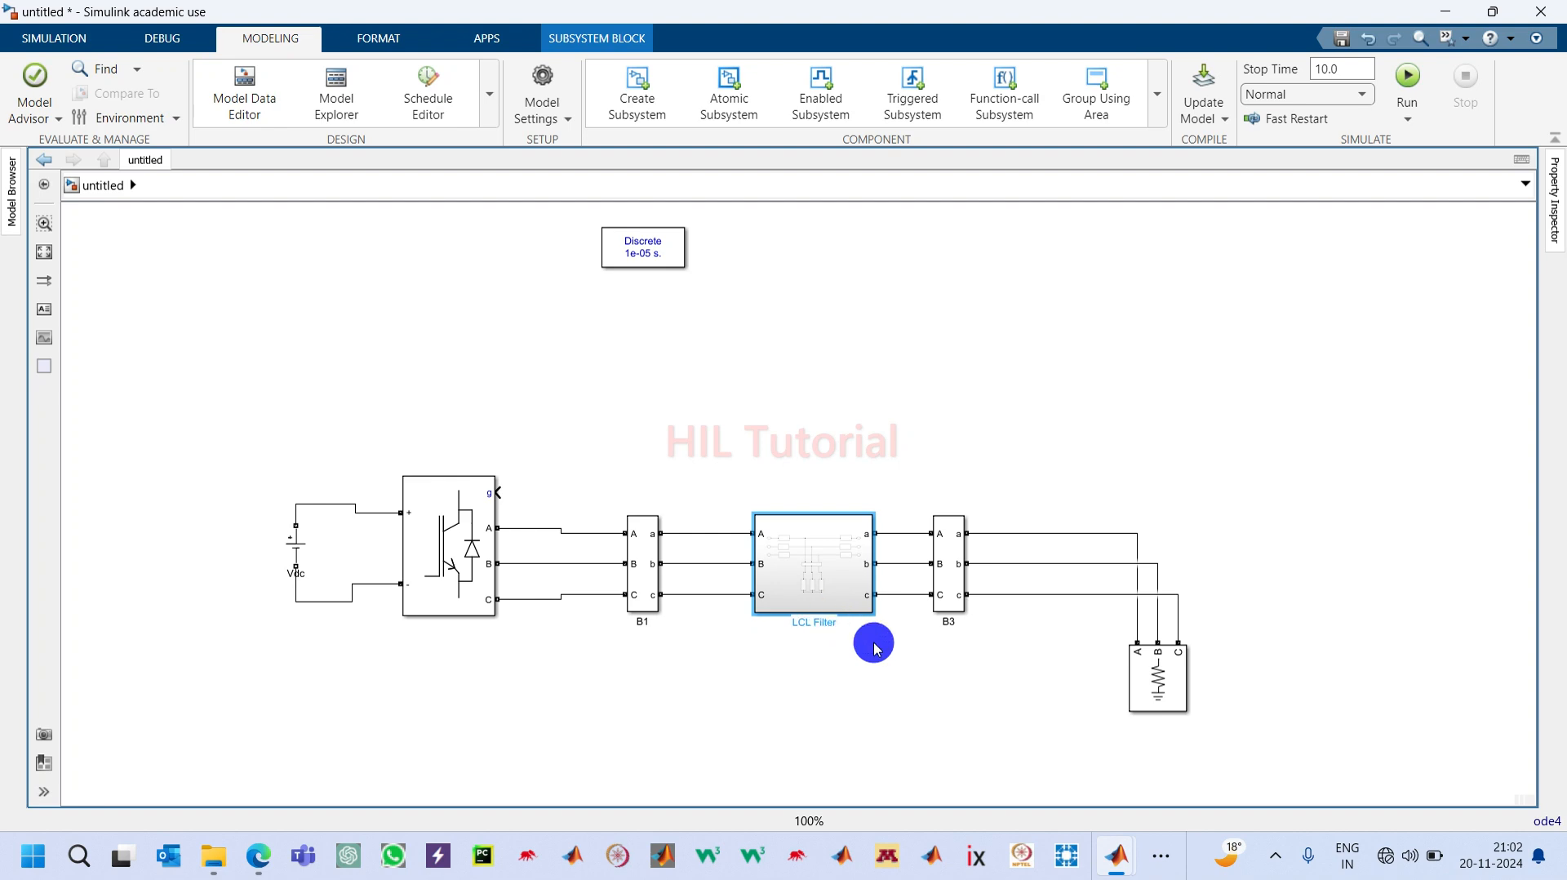
{"action": "left_click", "coordinate": [906, 682]}
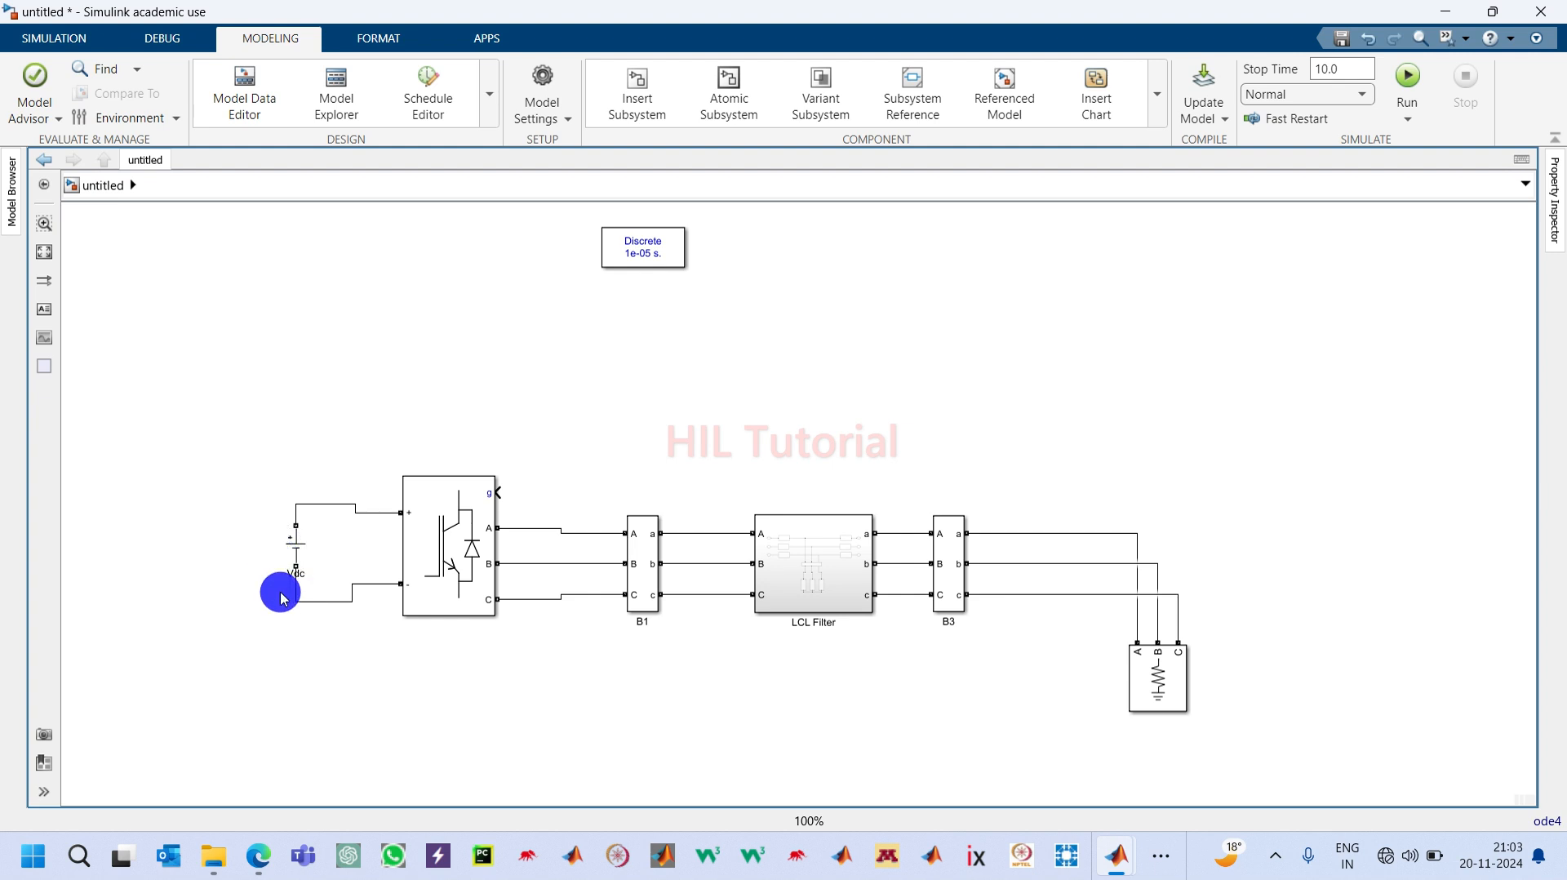
{"action": "left_click", "coordinate": [297, 568]}
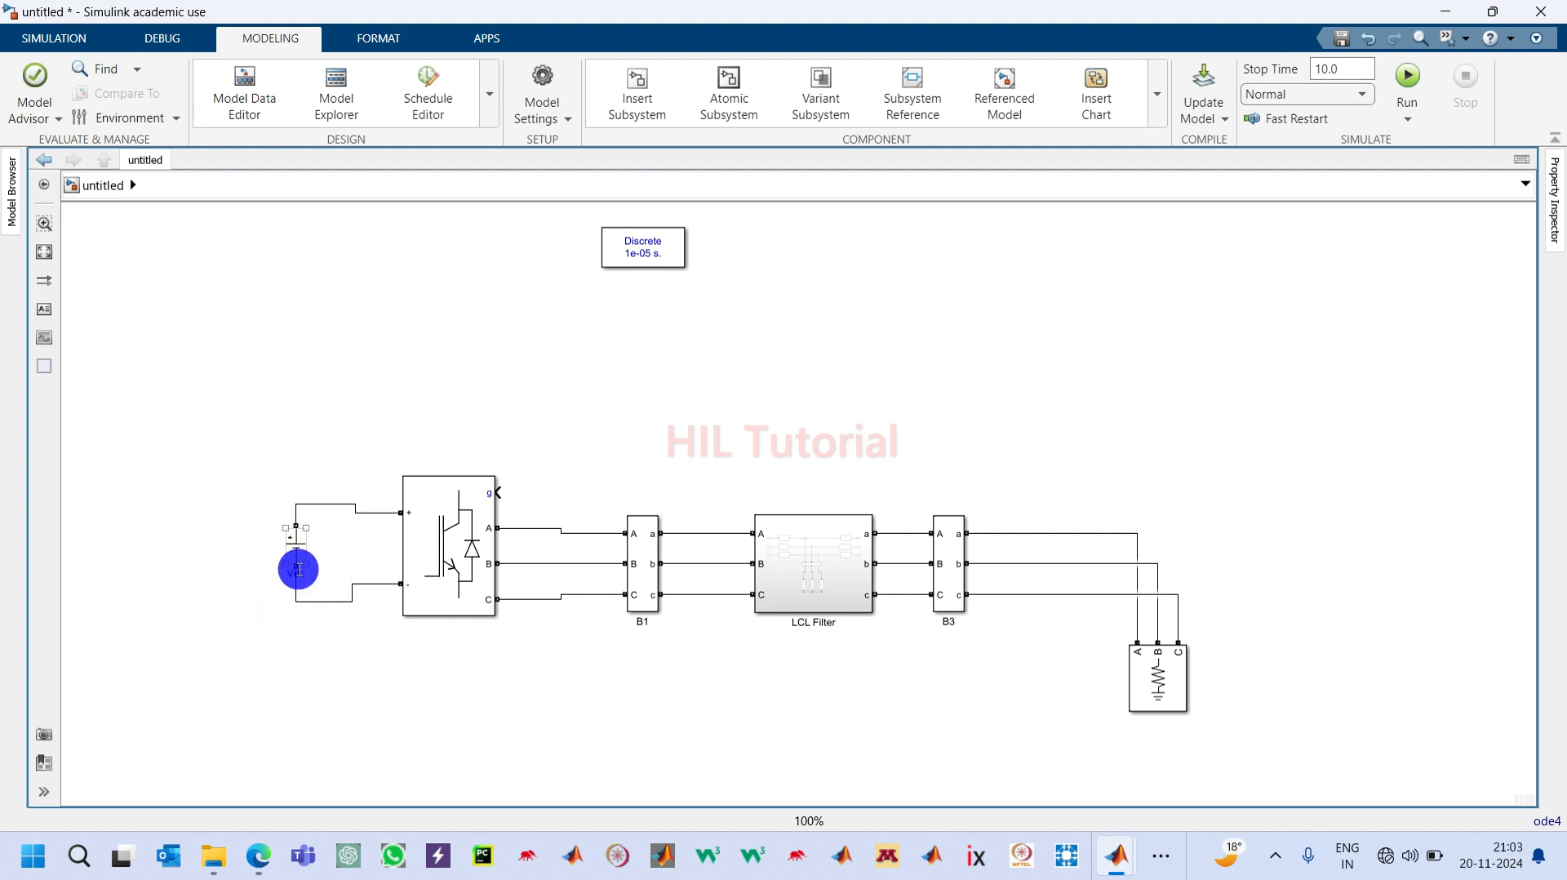
{"action": "left_click", "coordinate": [268, 614]}
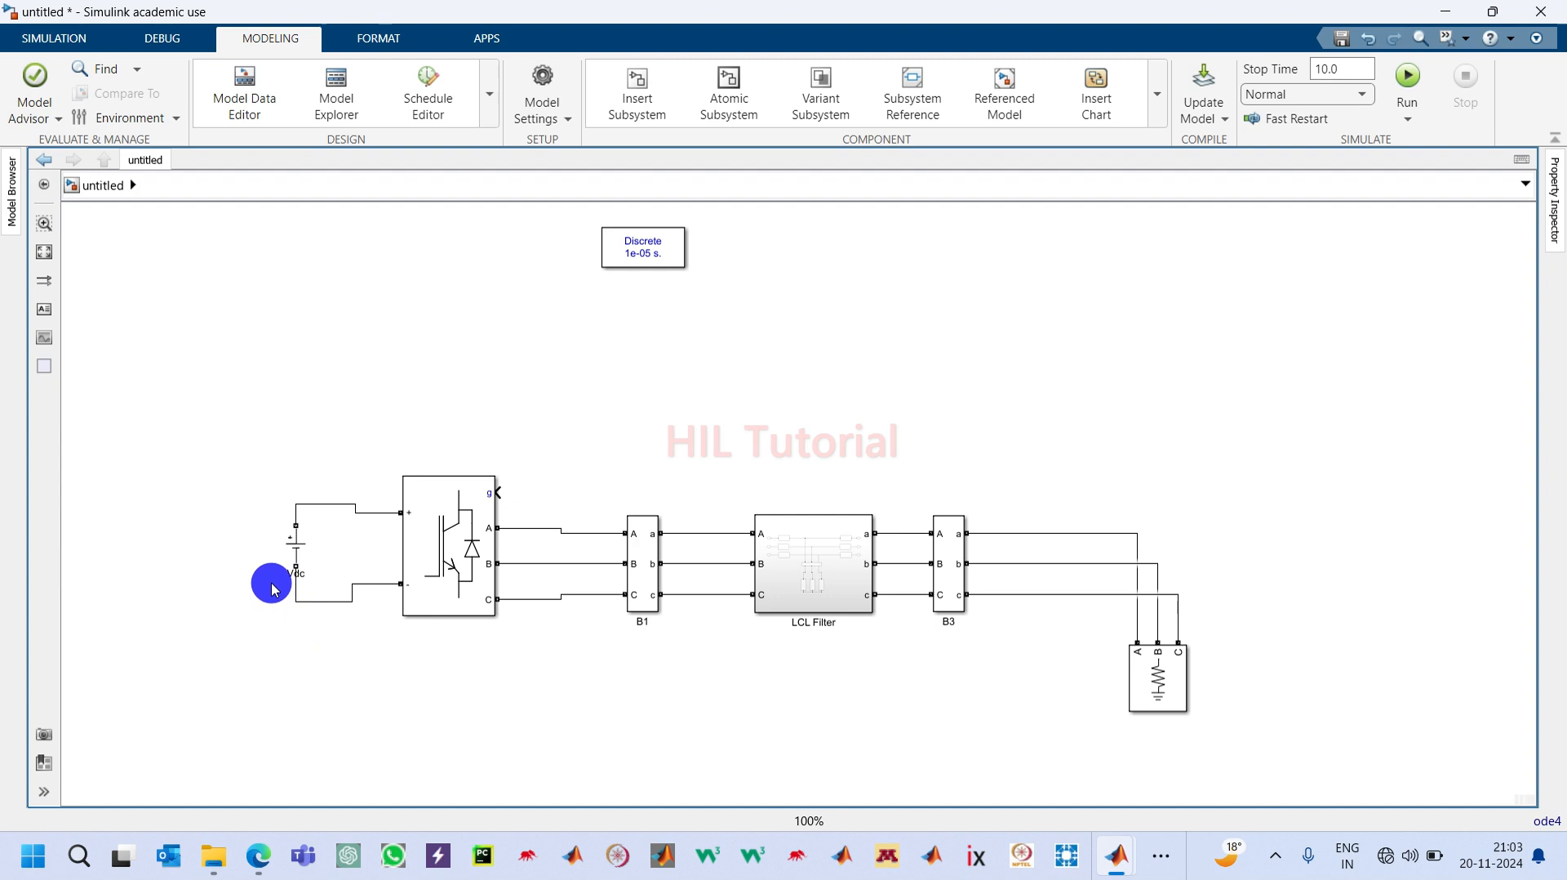
{"action": "left_click", "coordinate": [451, 609]}
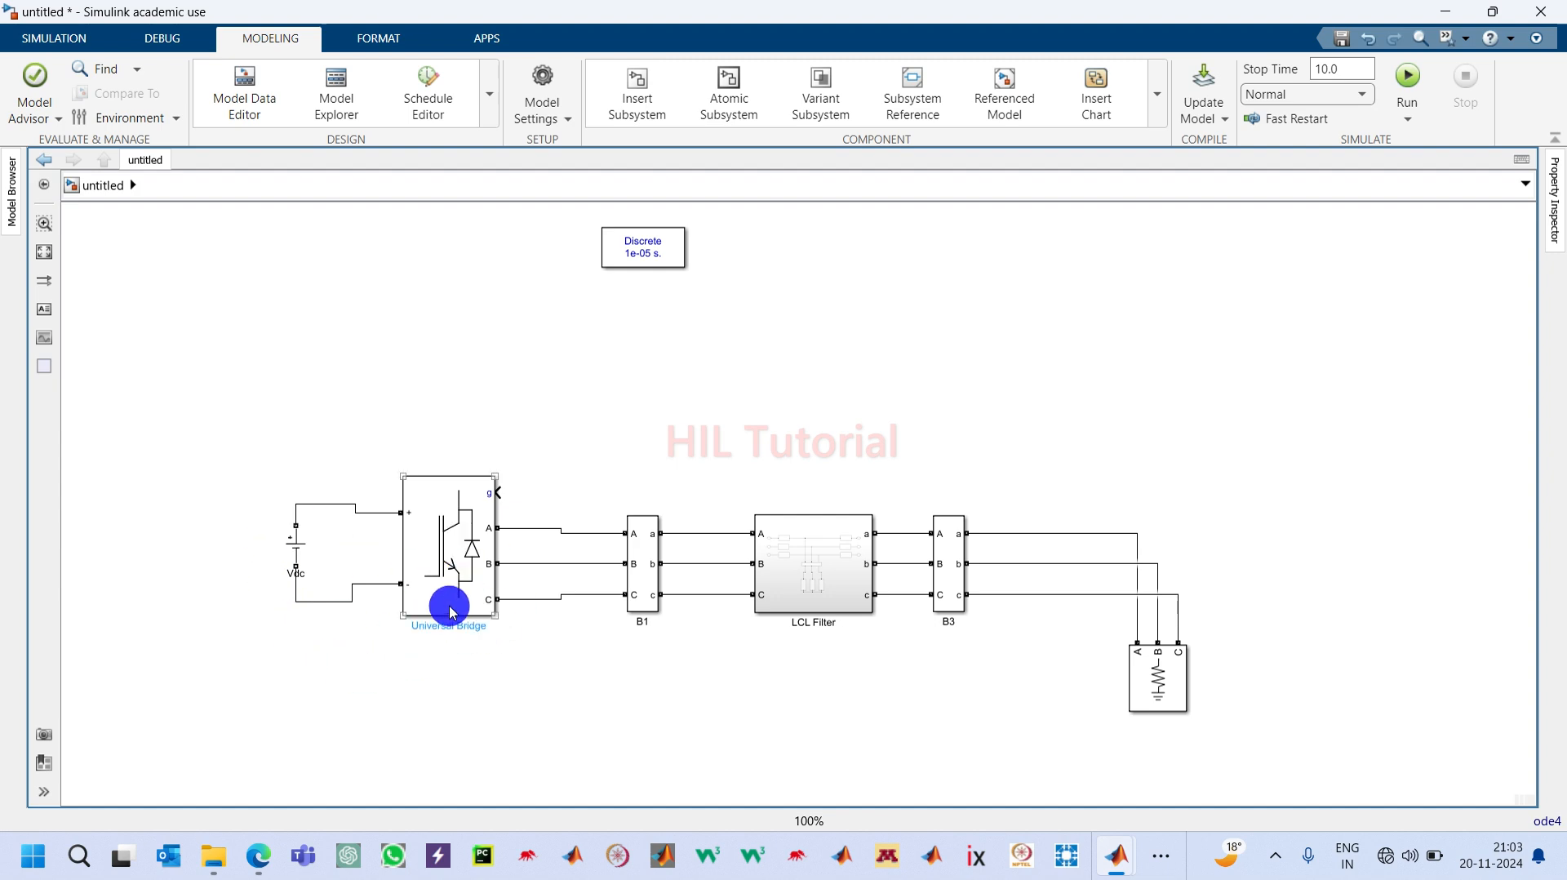
{"action": "left_click", "coordinate": [1091, 437]}
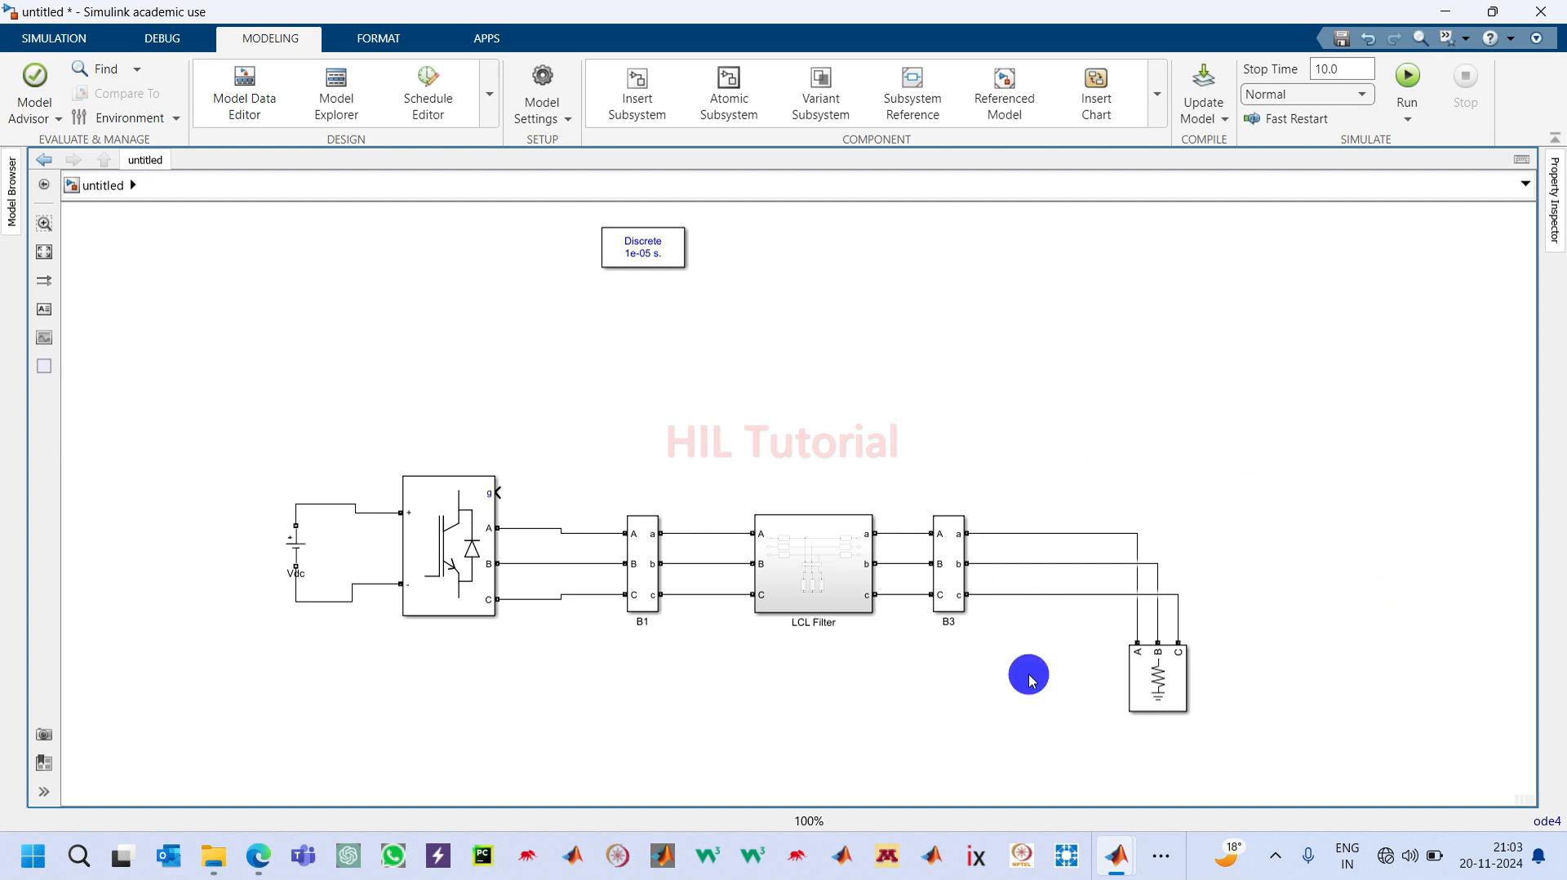